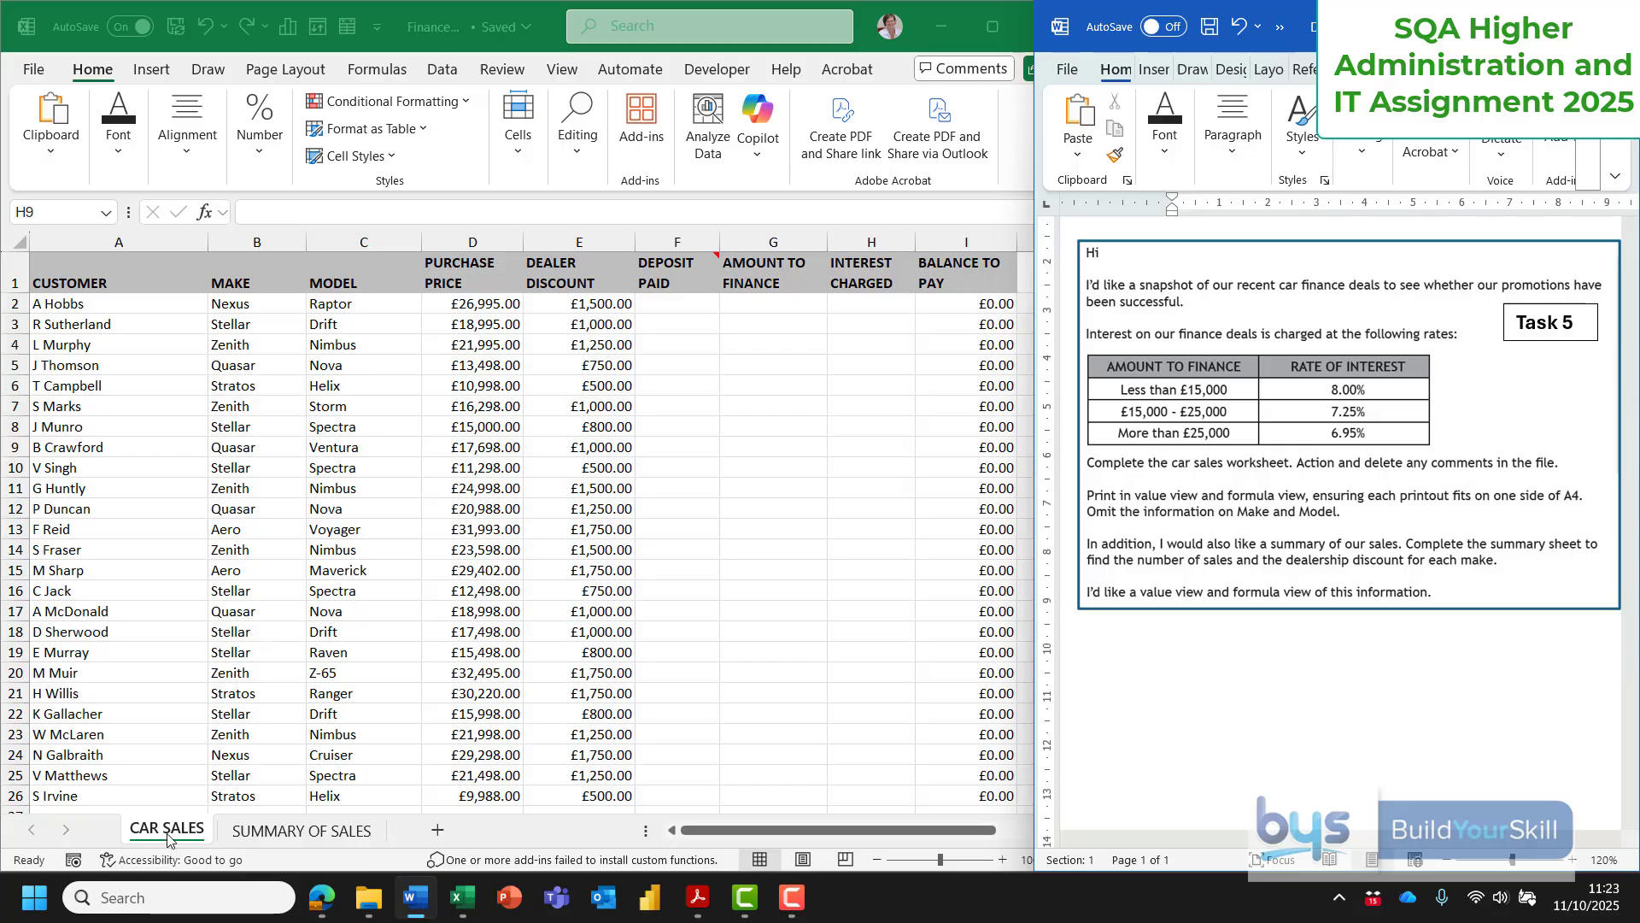
Look over the SUMMARY OF SALES sheet, return to CAR SALES and inspect the first Balance to Pay formula.
{"action": "left_click", "coordinate": [287, 837]}
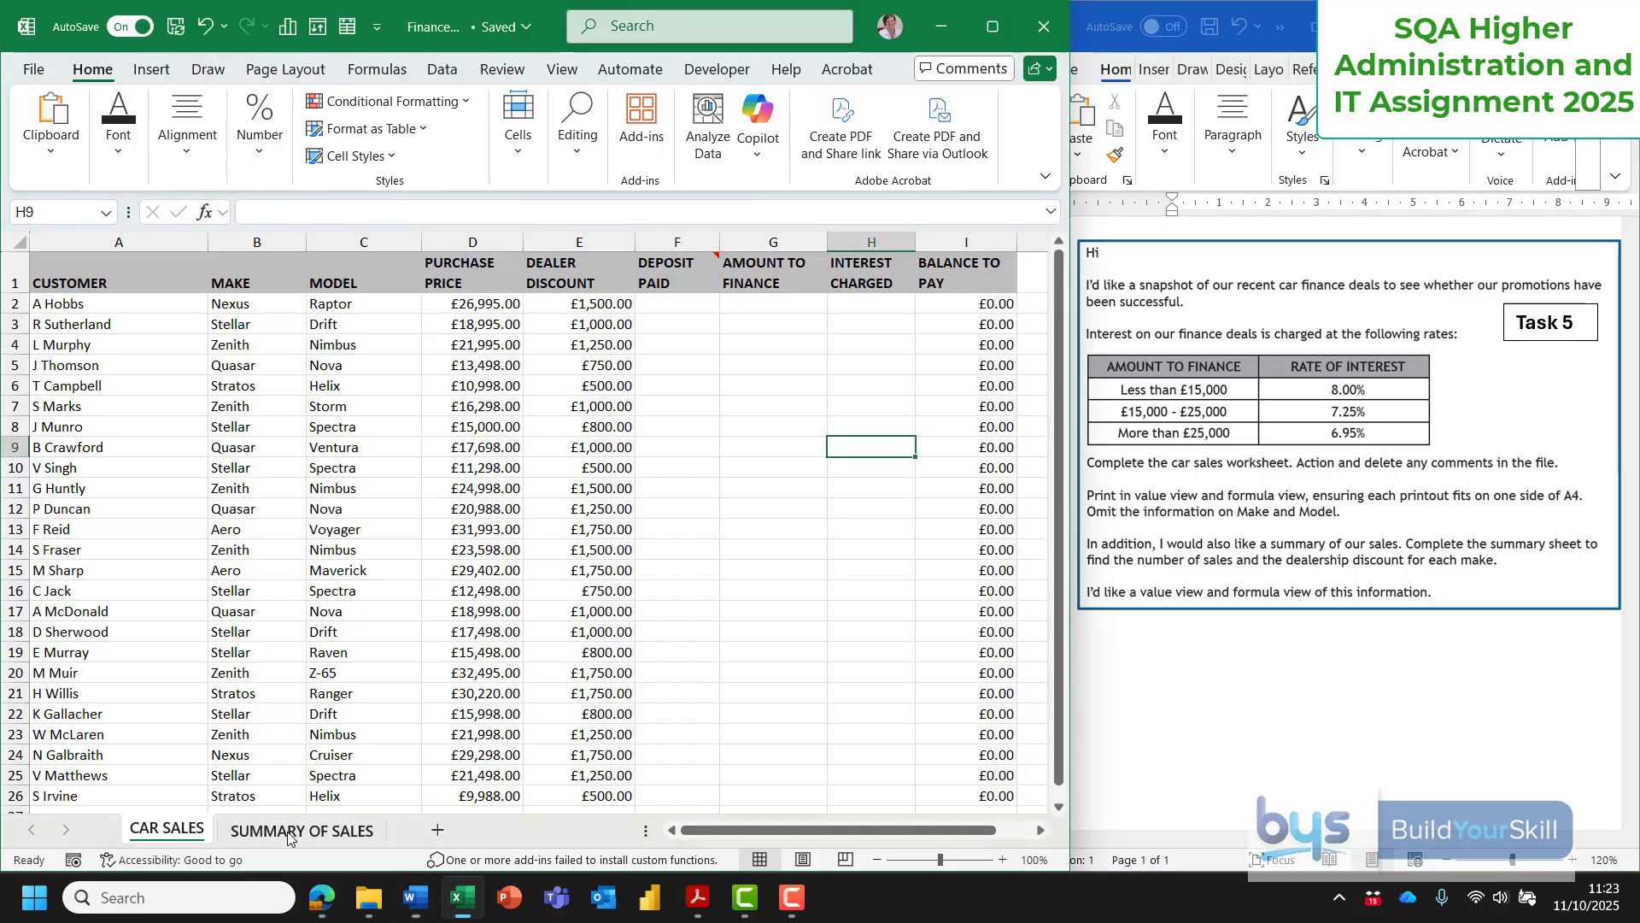
{"action": "left_click", "coordinate": [288, 833]}
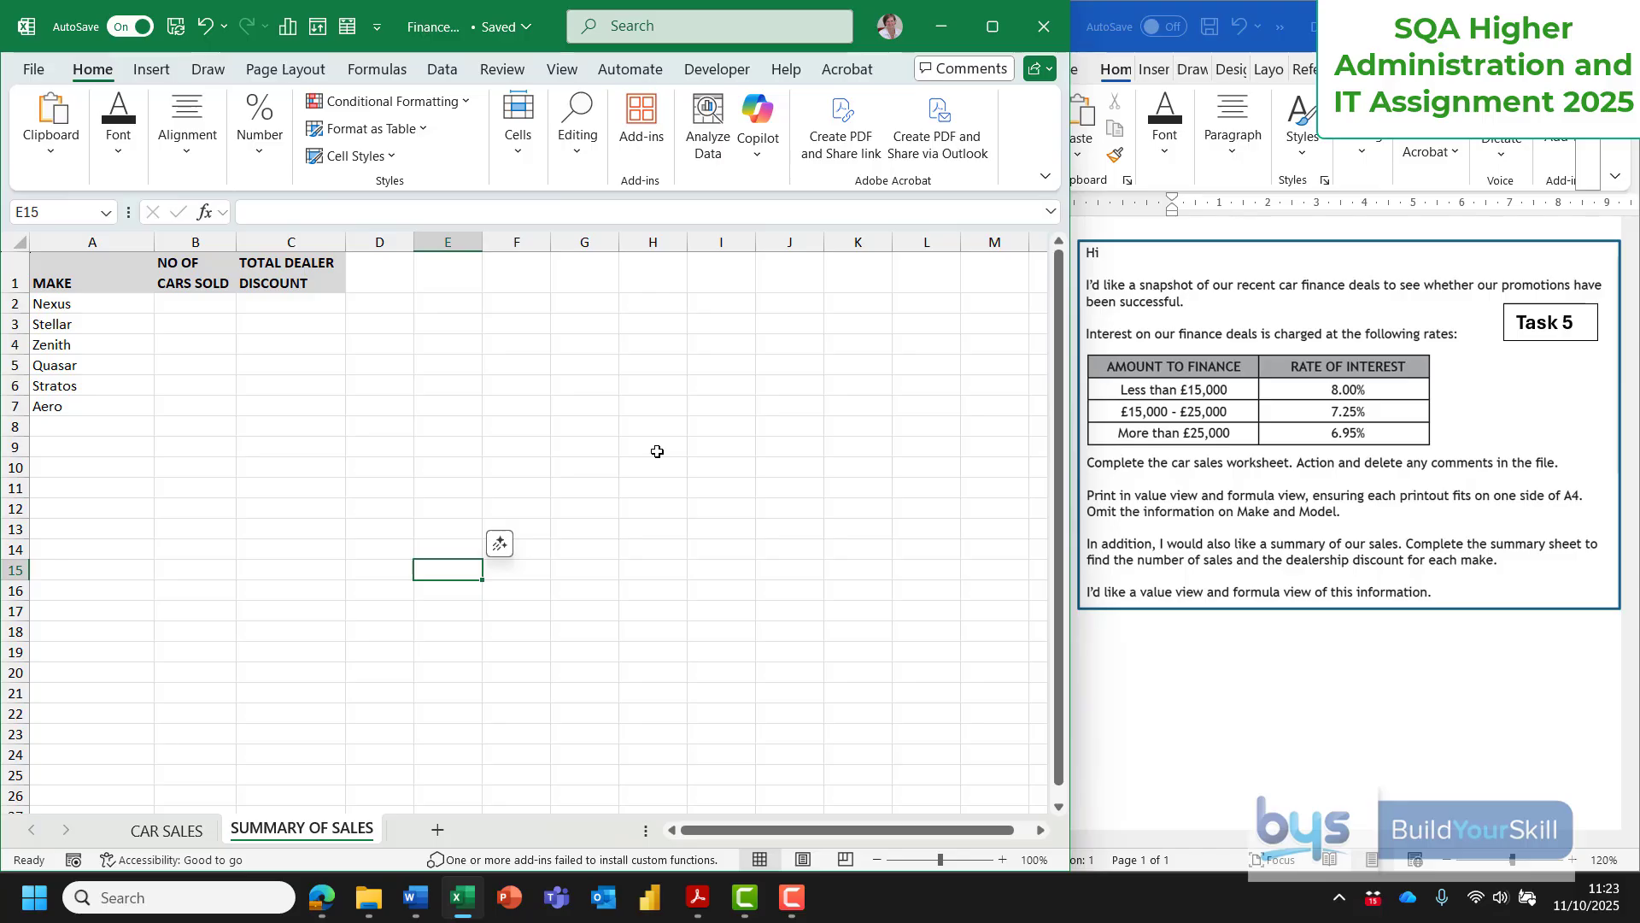
{"action": "left_click", "coordinate": [138, 833]}
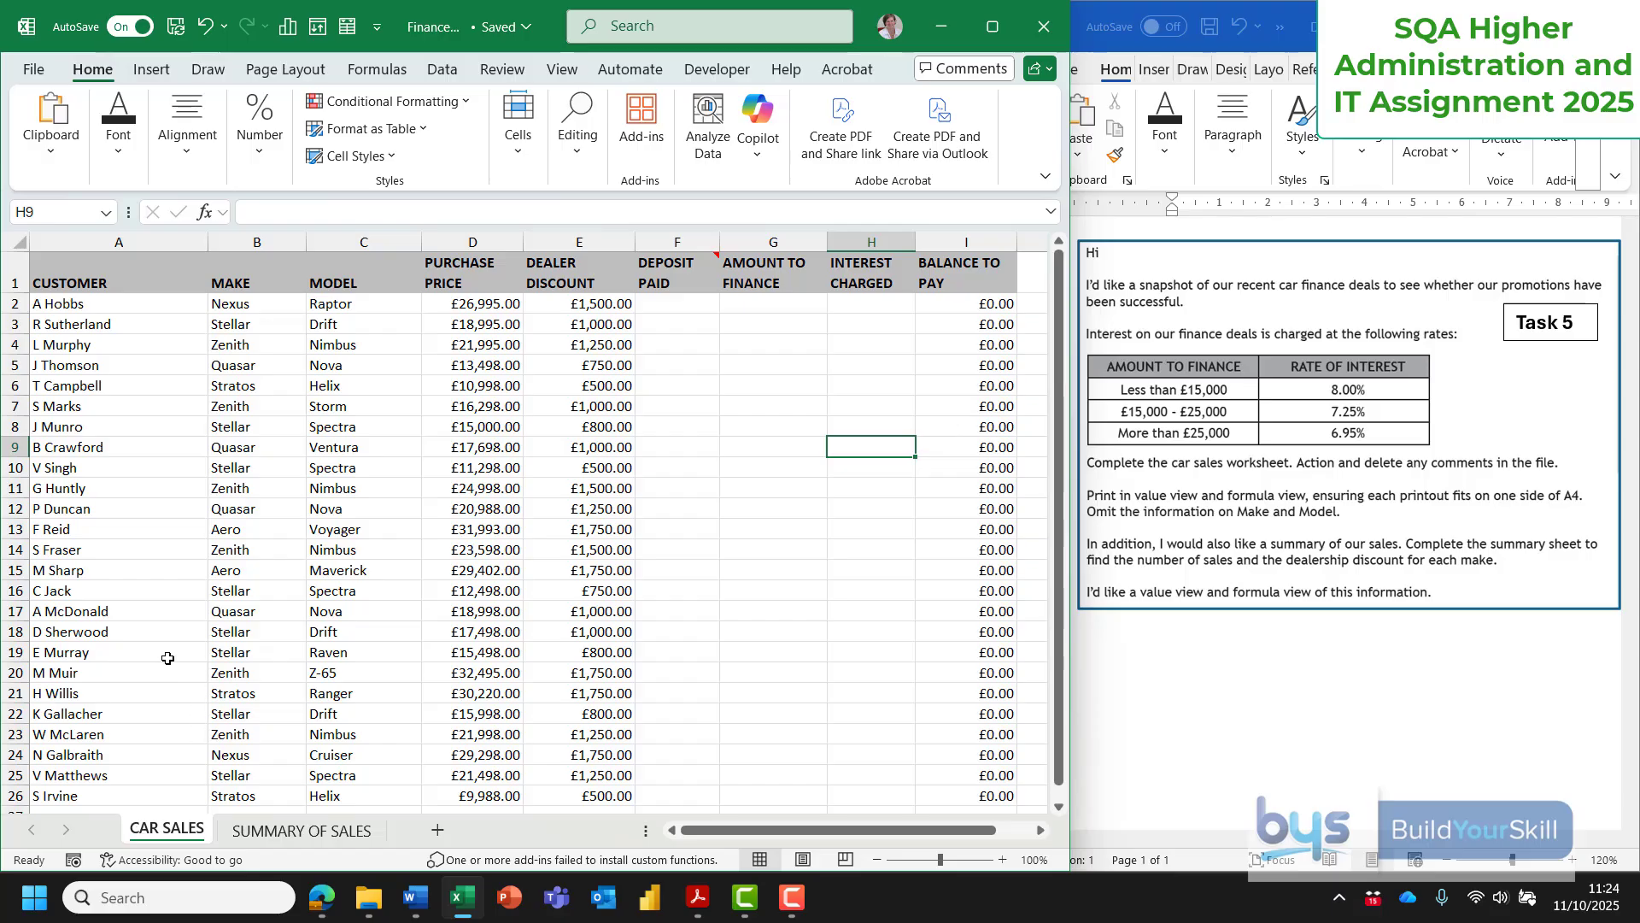
{"action": "left_click", "coordinate": [961, 306]}
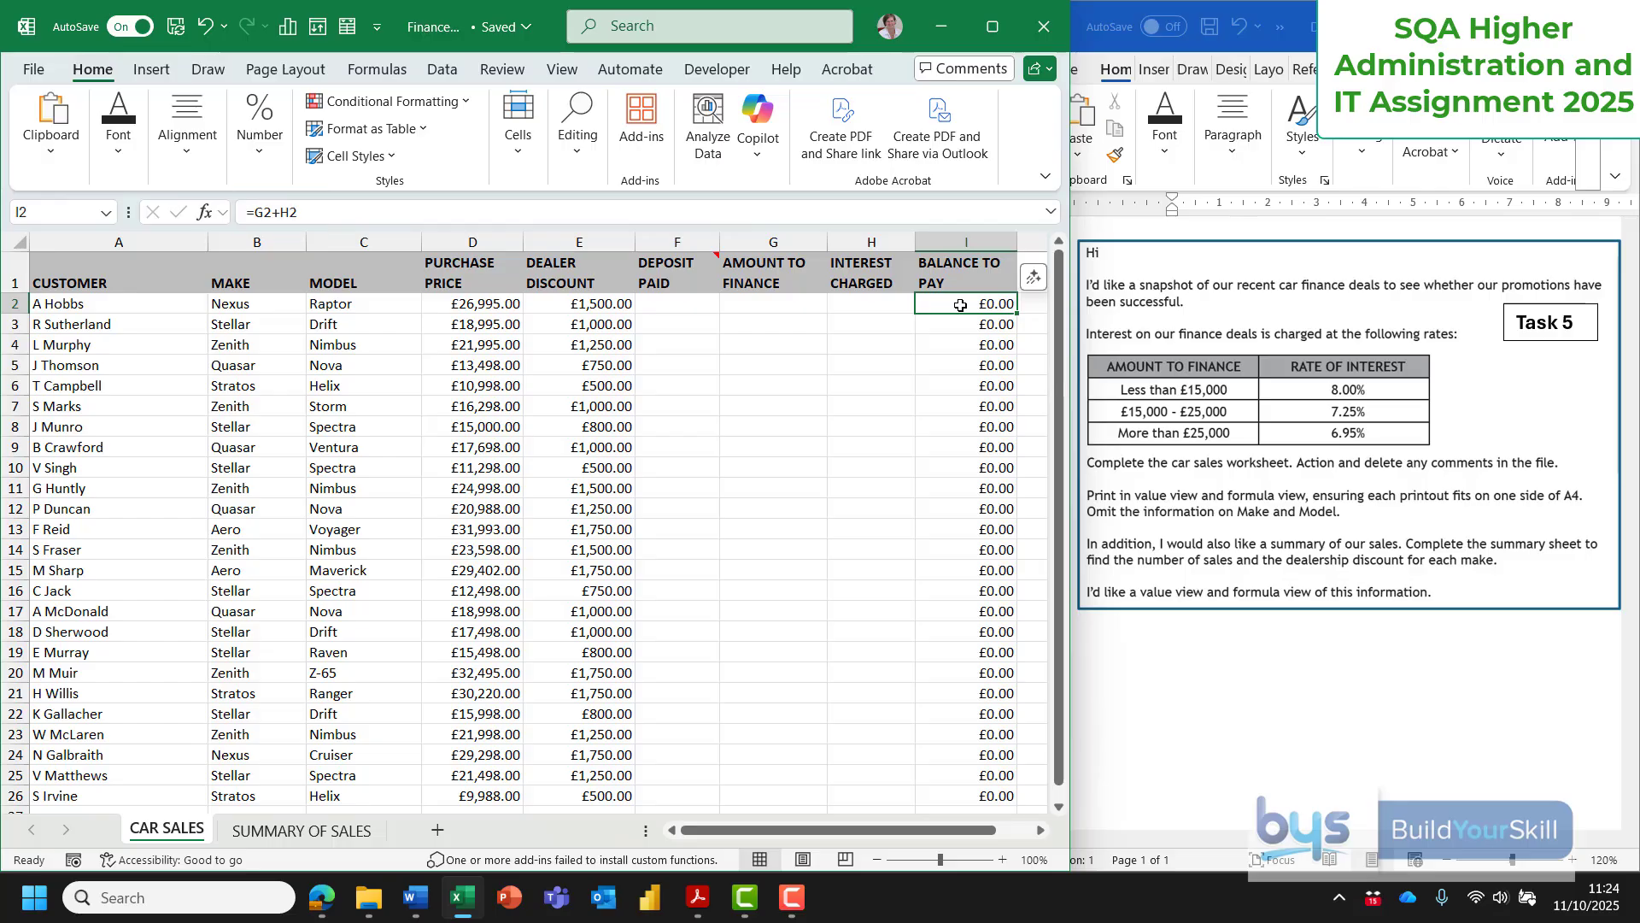
Calculate the deposit paid with =D2*10% in F2, following the column's note, and copy the formula down to every customer row.
{"action": "mouse_move", "coordinate": [677, 270]}
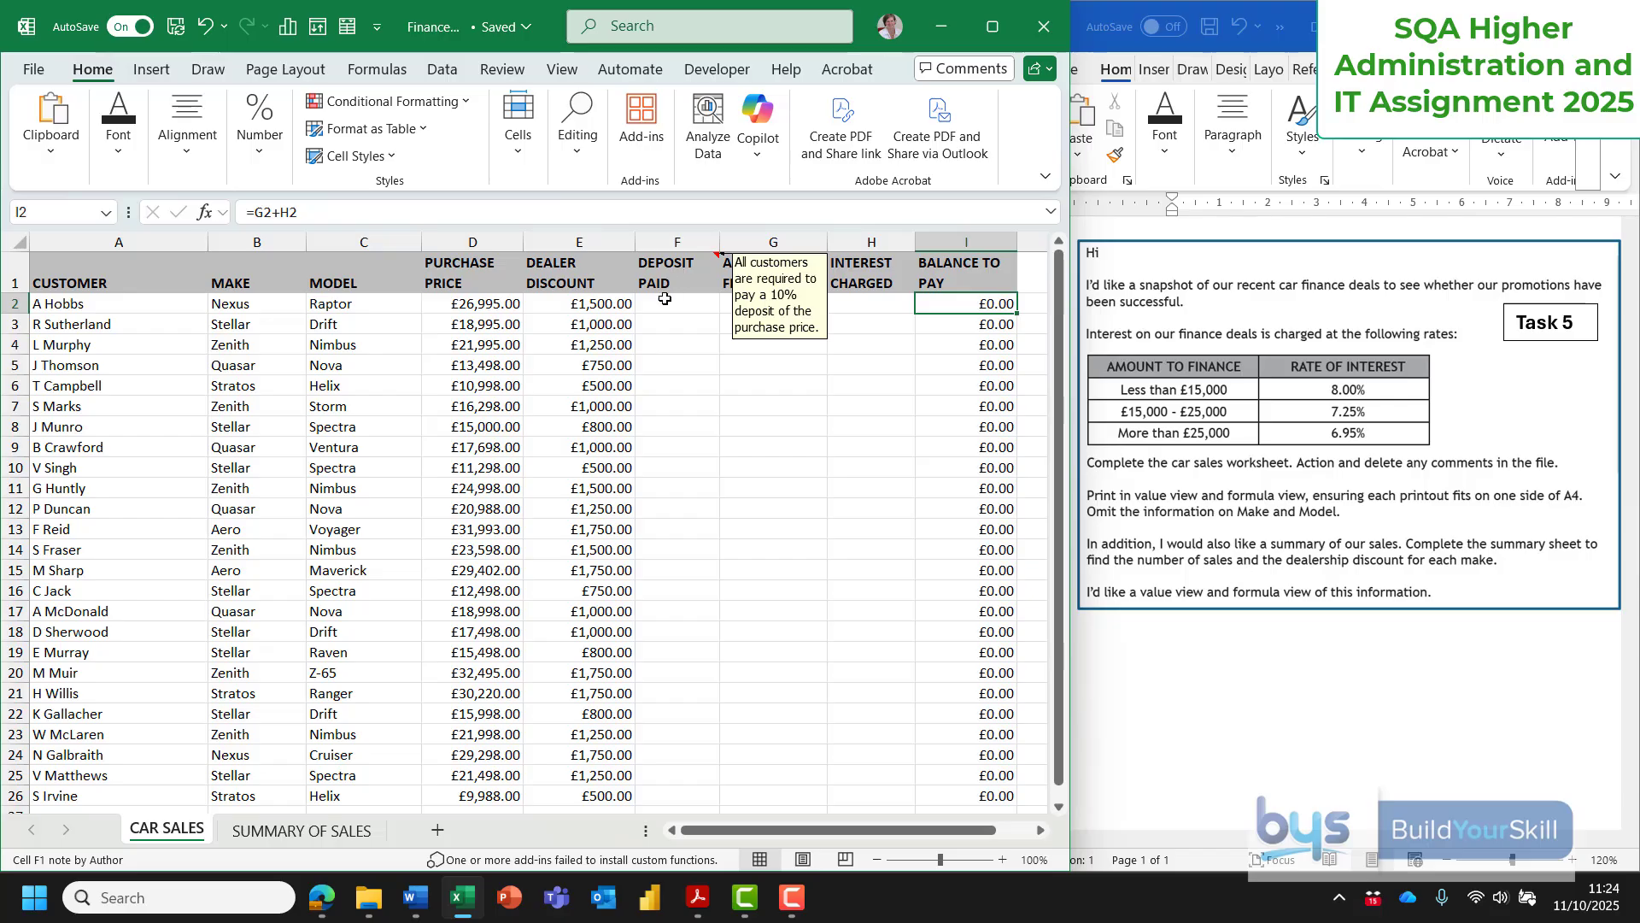
{"action": "left_click", "coordinate": [659, 307]}
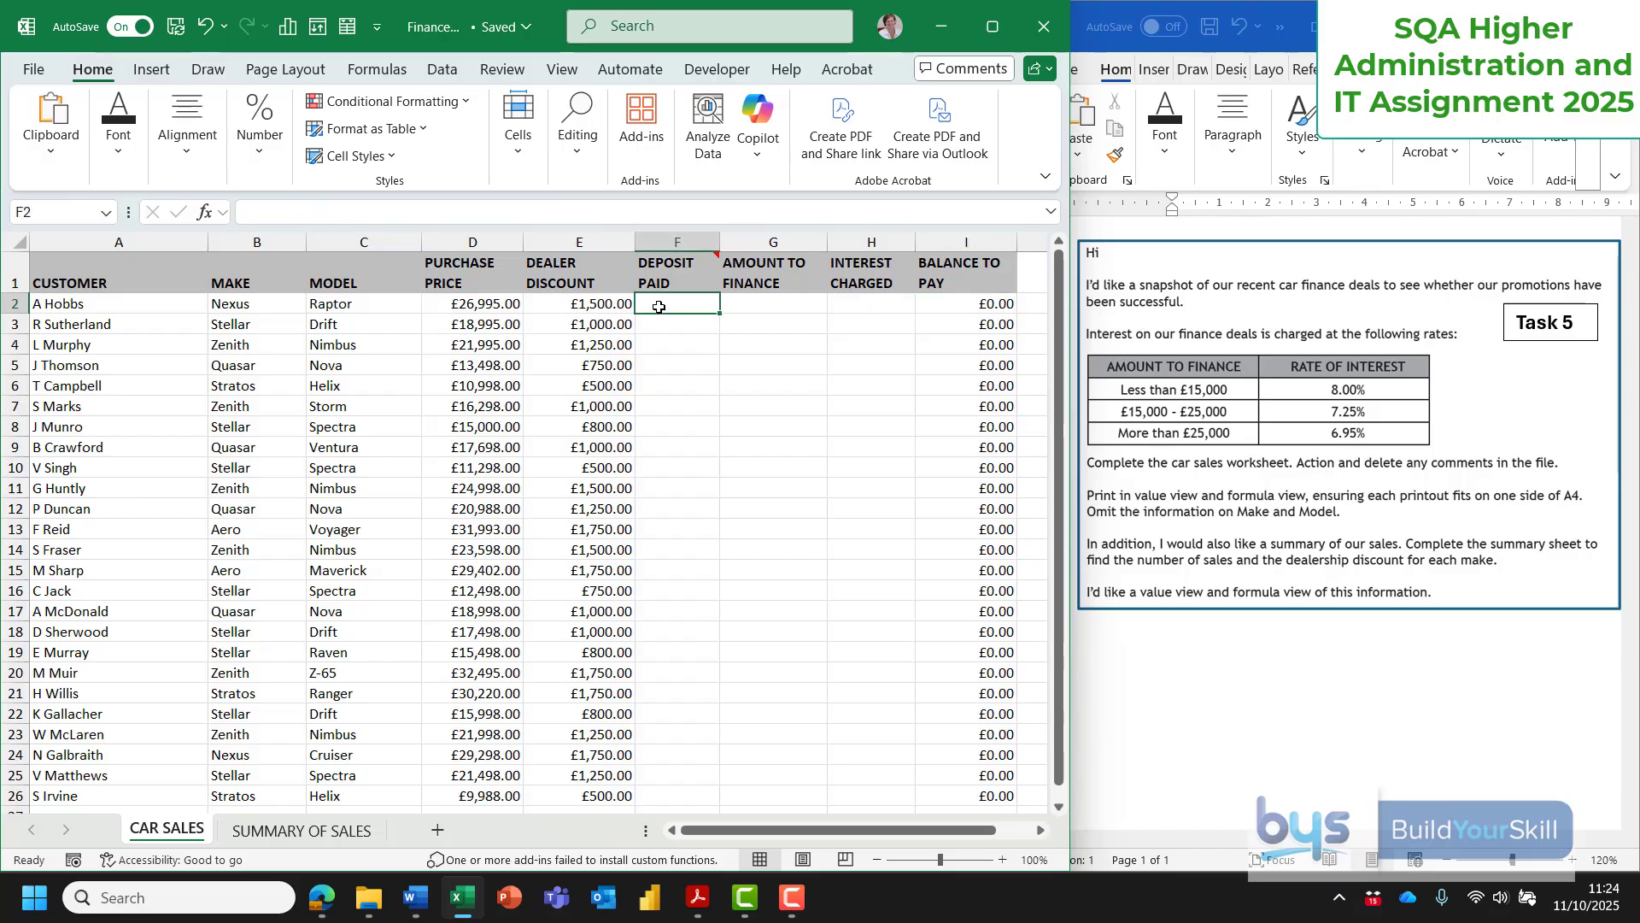
{"action": "type", "text": "="}
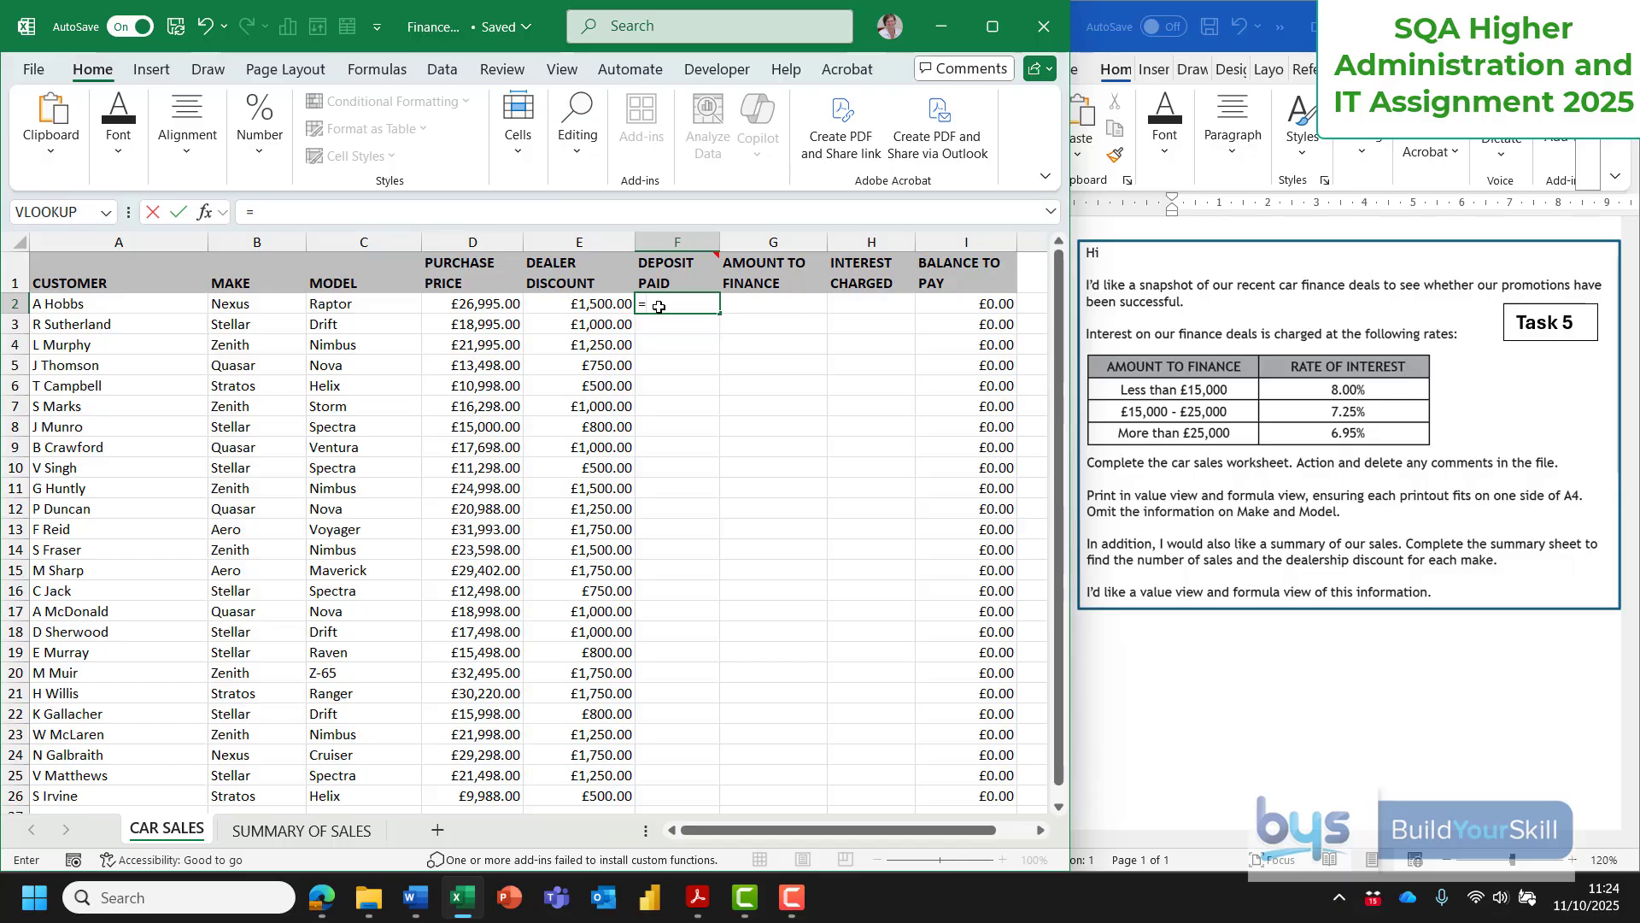
{"action": "left_click", "coordinate": [453, 306]}
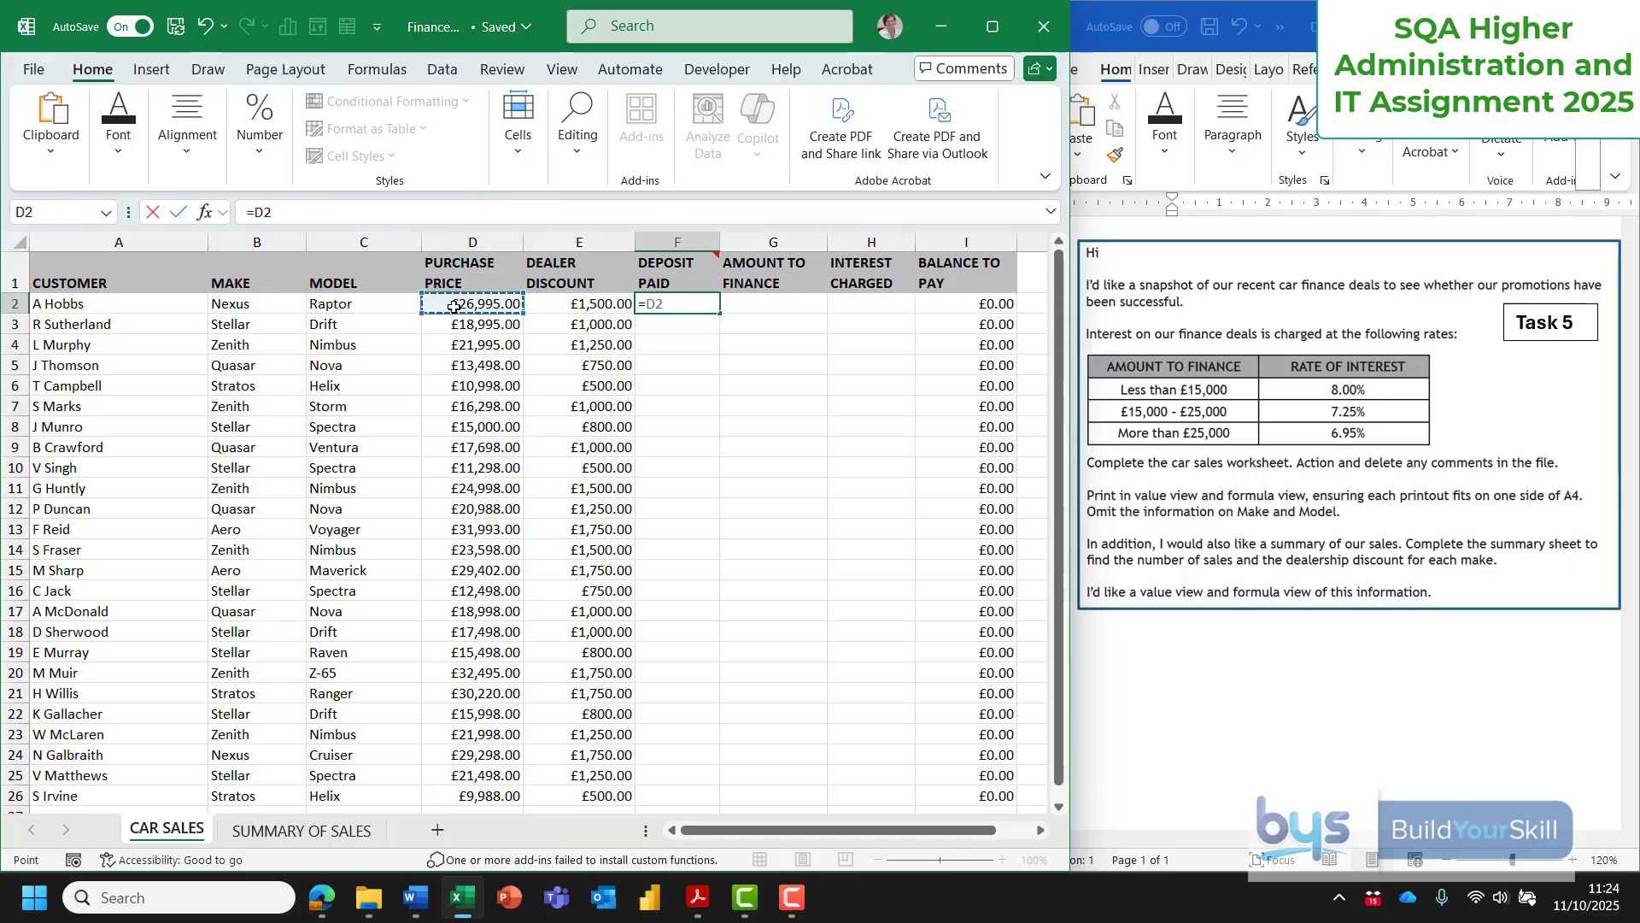
{"action": "type", "text": "*10%"}
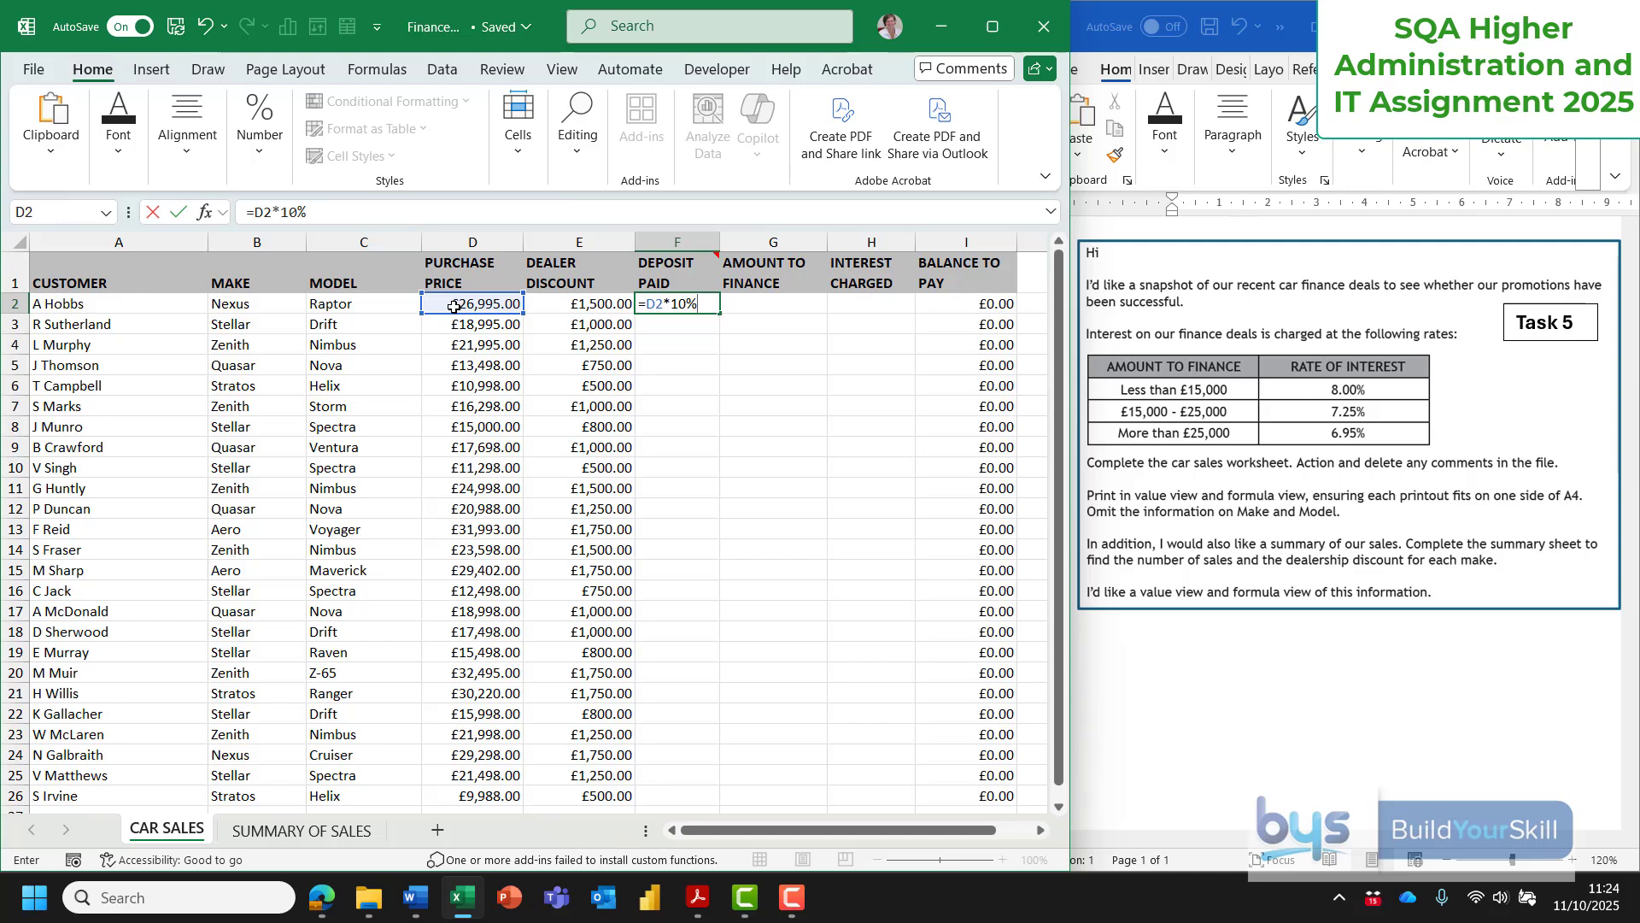
{"action": "key", "text": "Return"}
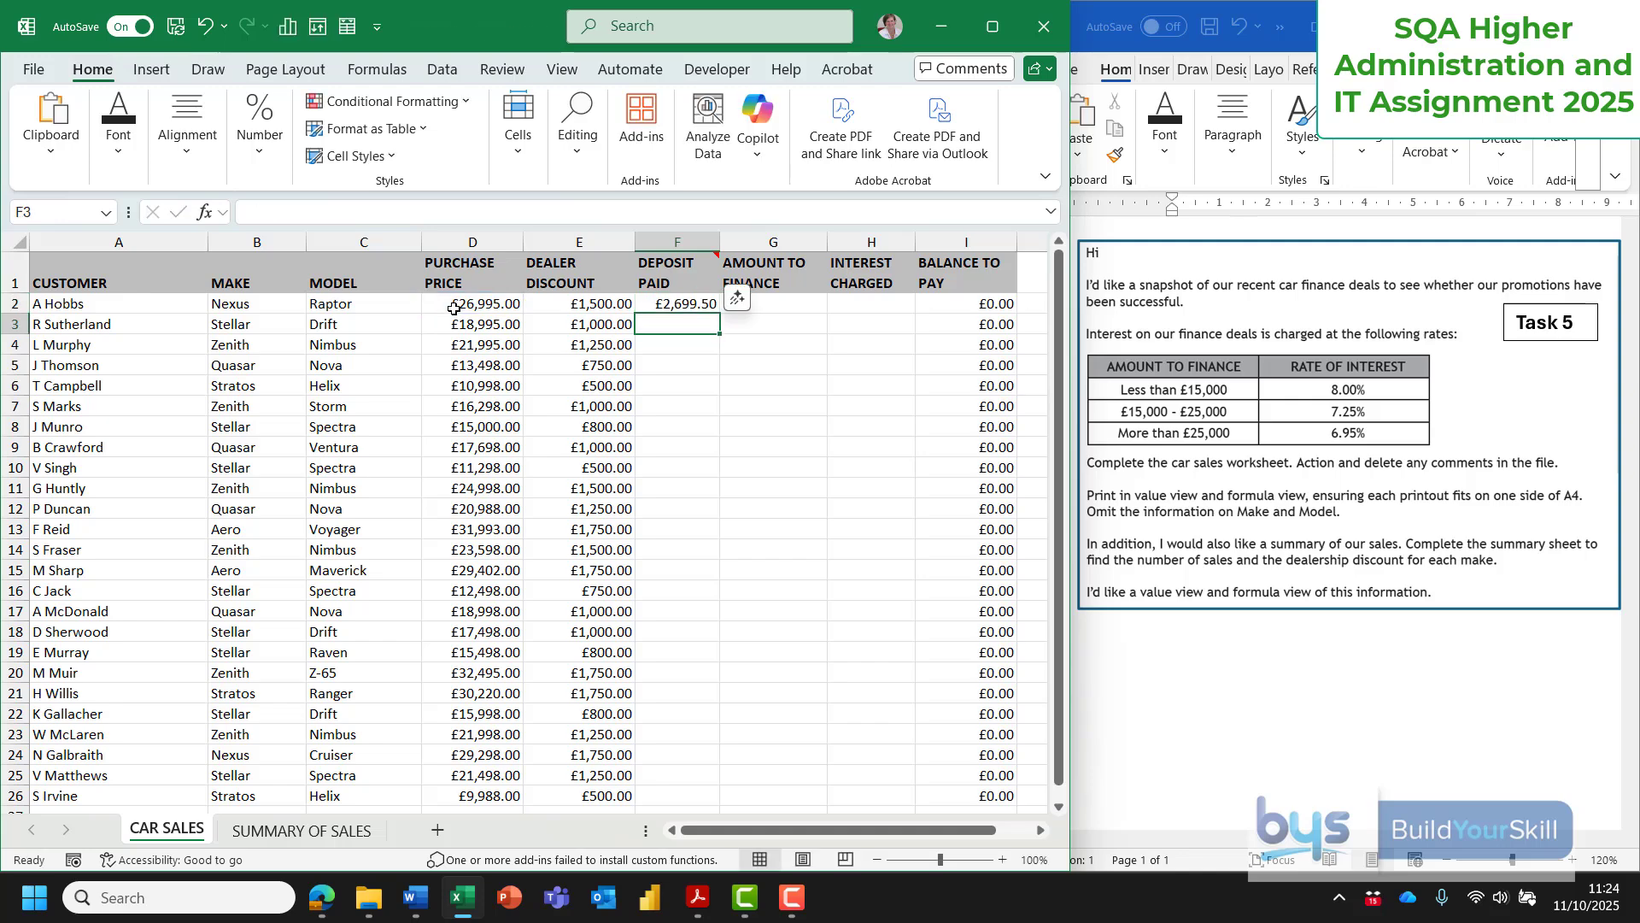
{"action": "left_click", "coordinate": [651, 300]}
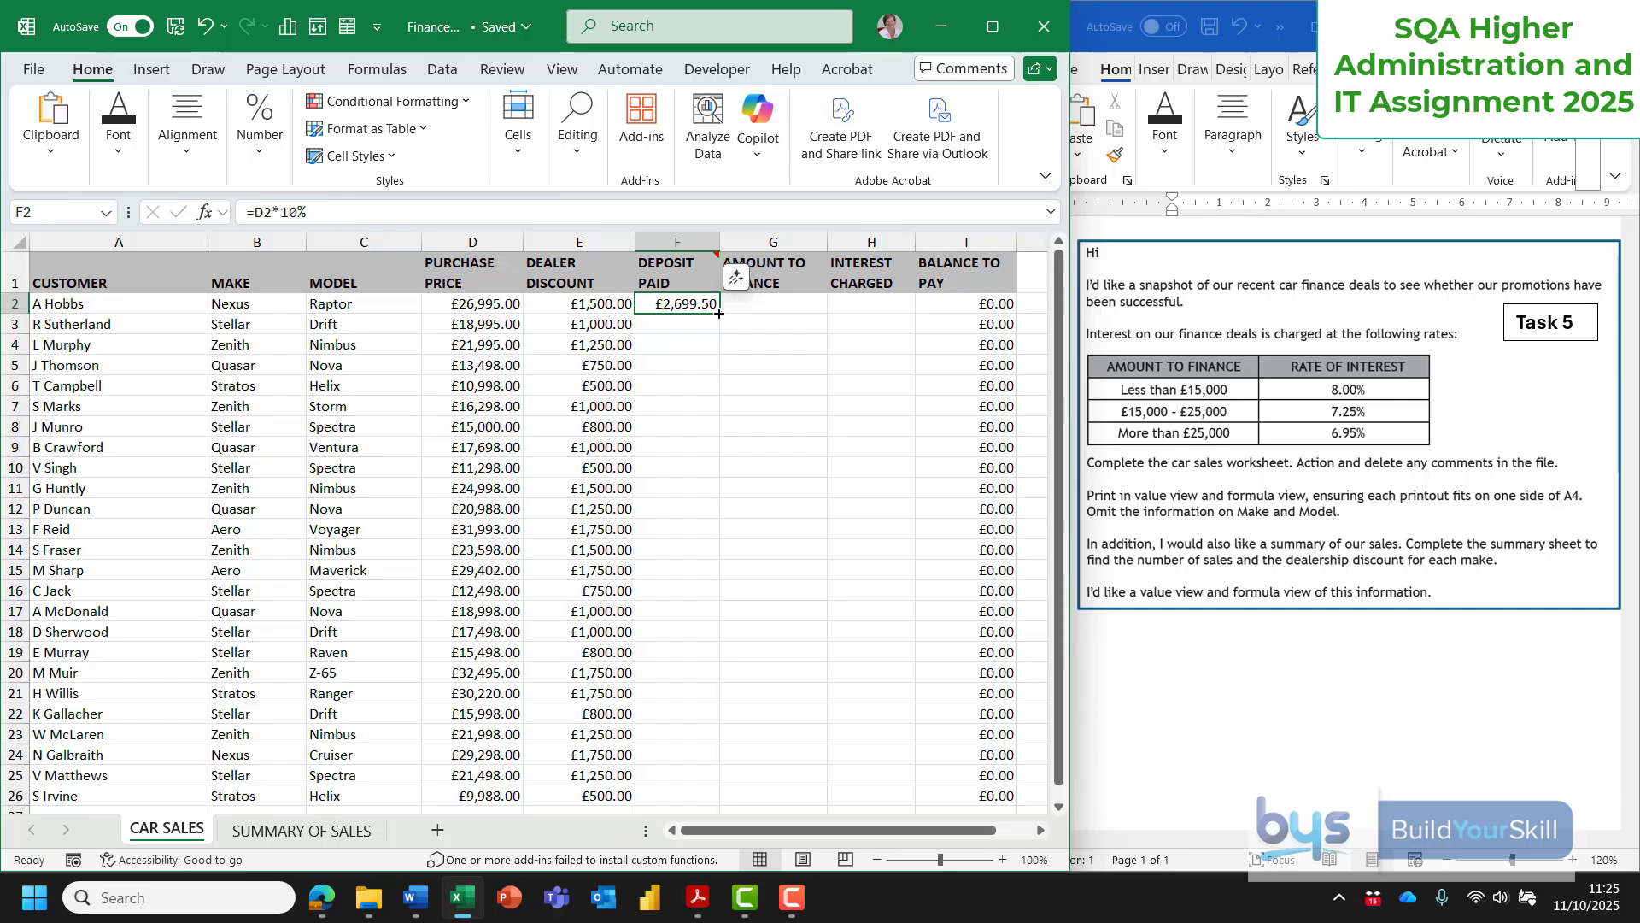
{"action": "double_click", "coordinate": [719, 314]}
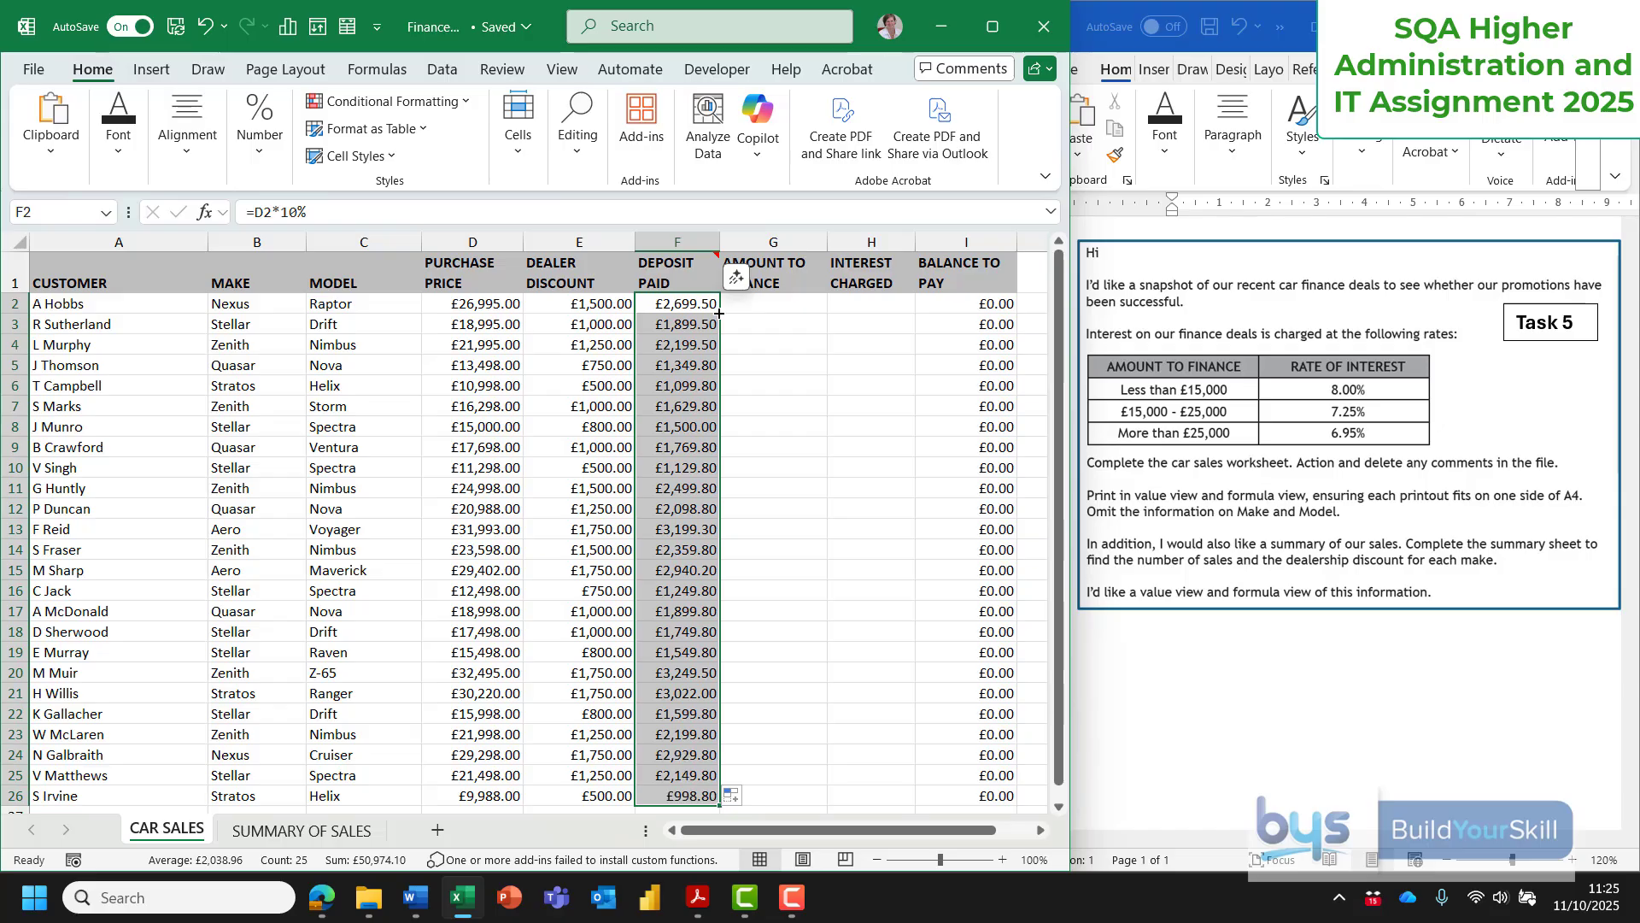
Calculate the amount to finance with =D2-E2-F2 in G2 and copy the formula down the whole column.
{"action": "left_click", "coordinate": [759, 306]}
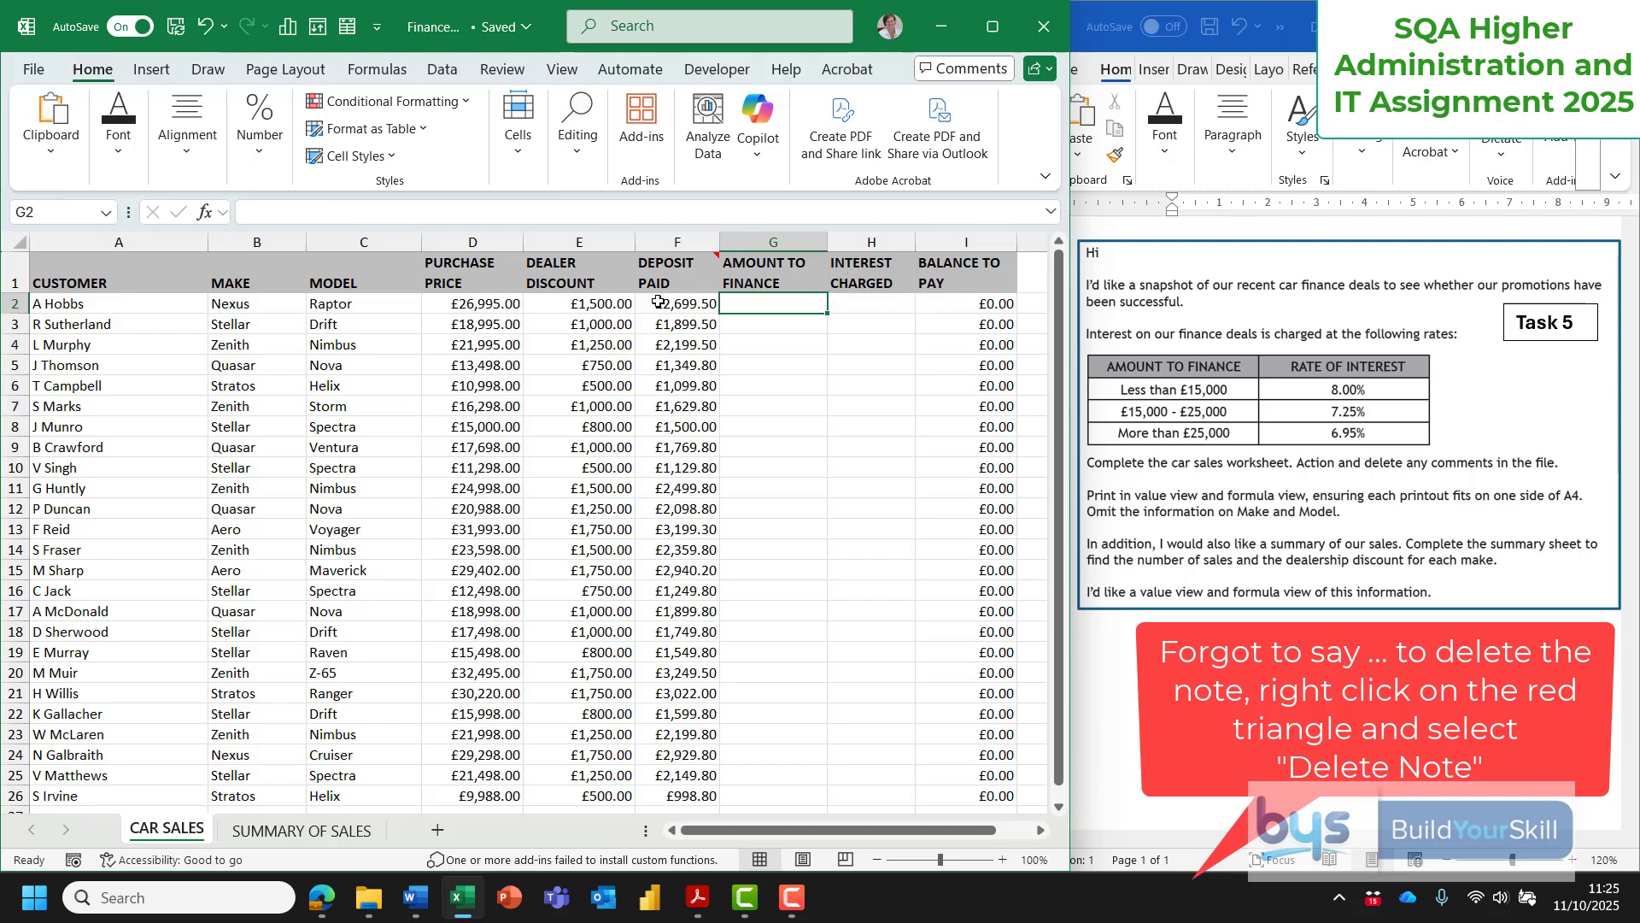
{"action": "type", "text": "="}
{"action": "left_click", "coordinate": [478, 304]}
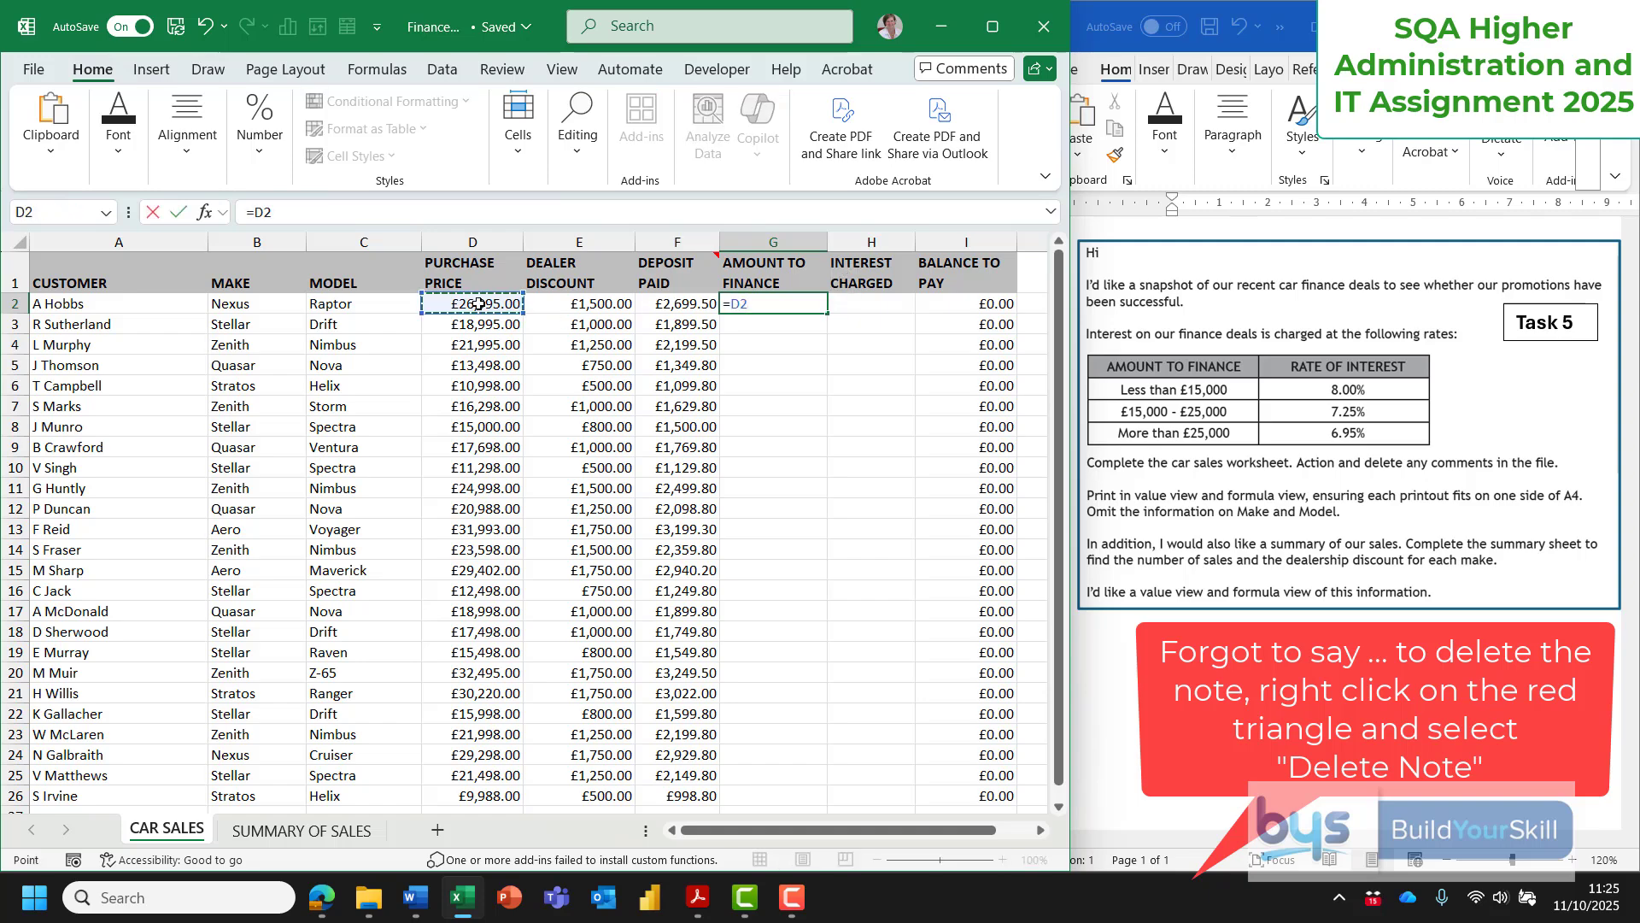
{"action": "type", "text": "-"}
{"action": "left_click", "coordinate": [541, 299]}
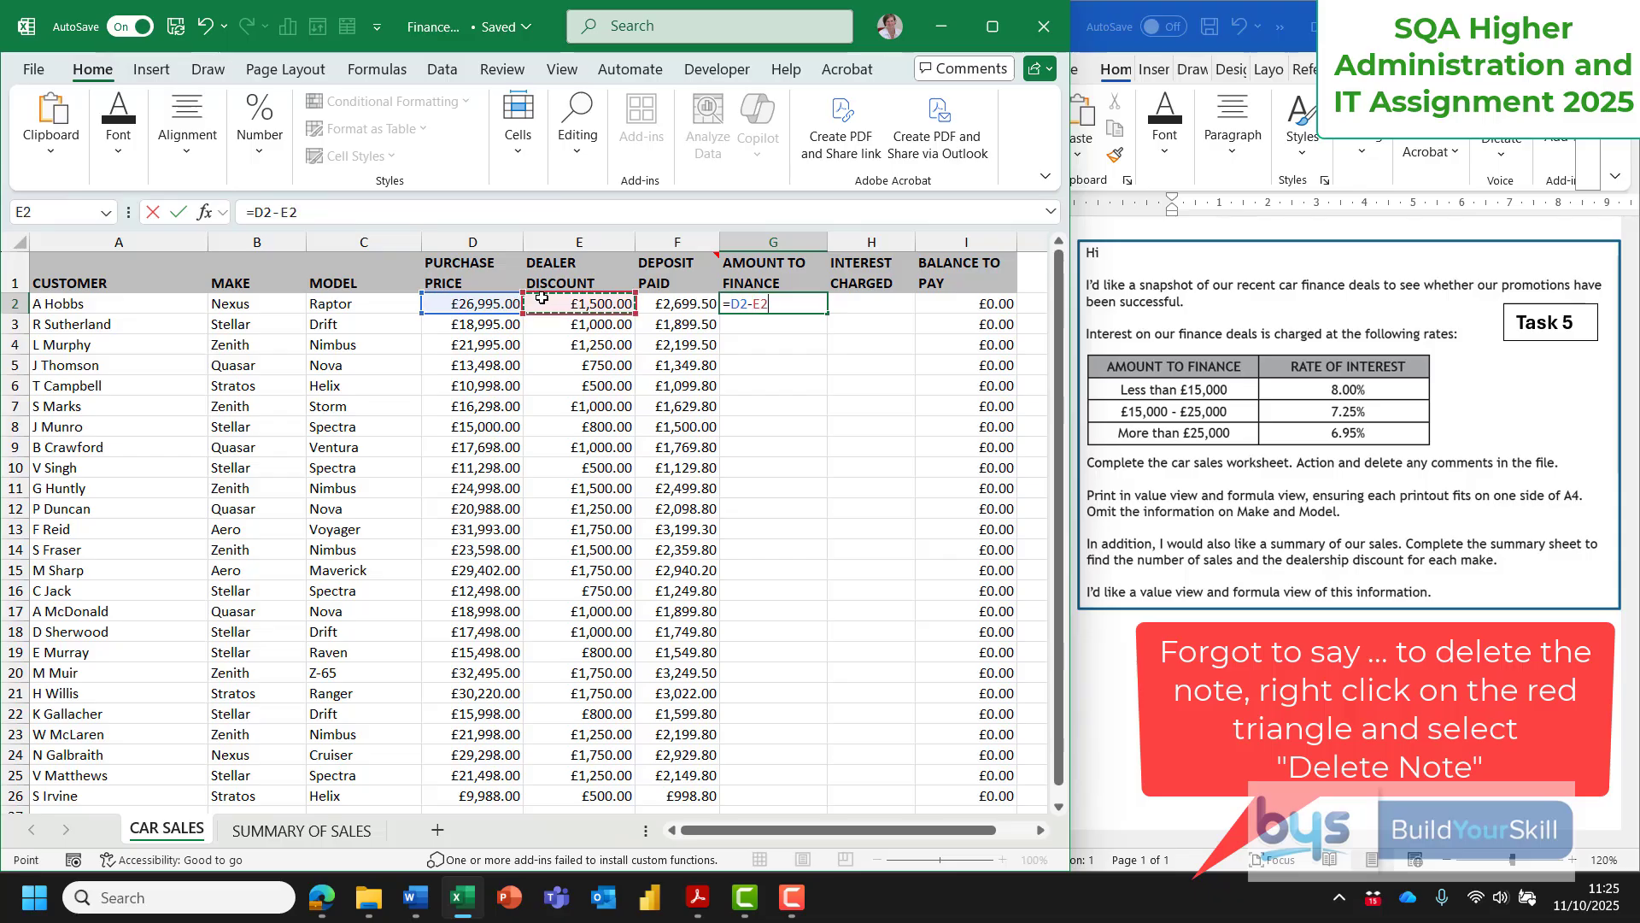
{"action": "type", "text": "-"}
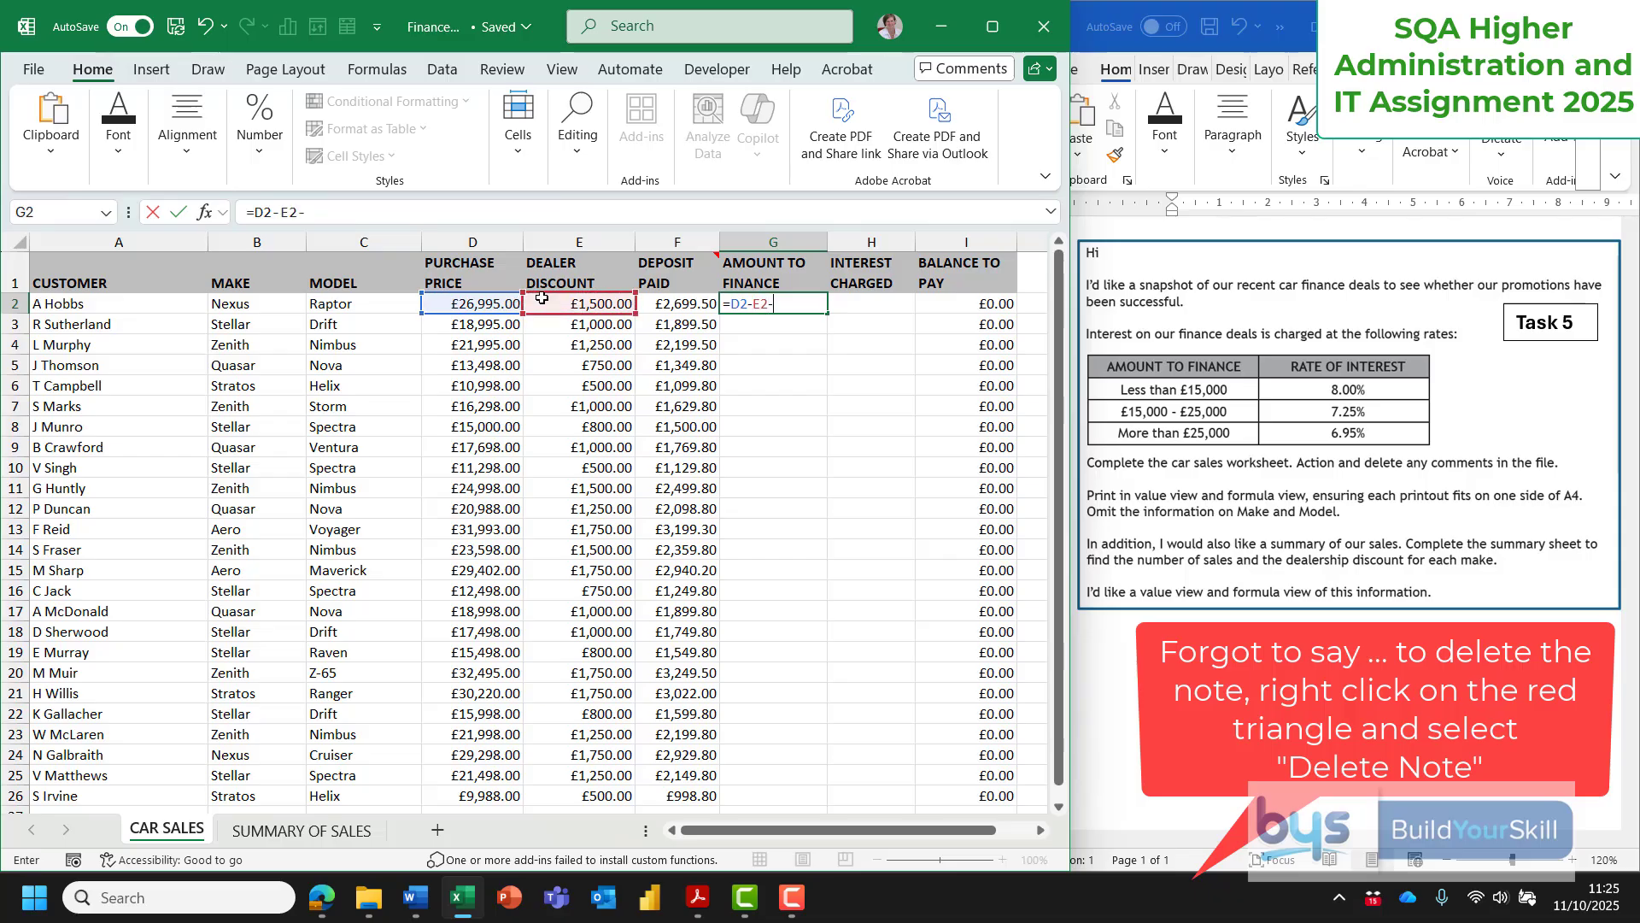
{"action": "left_click", "coordinate": [665, 306]}
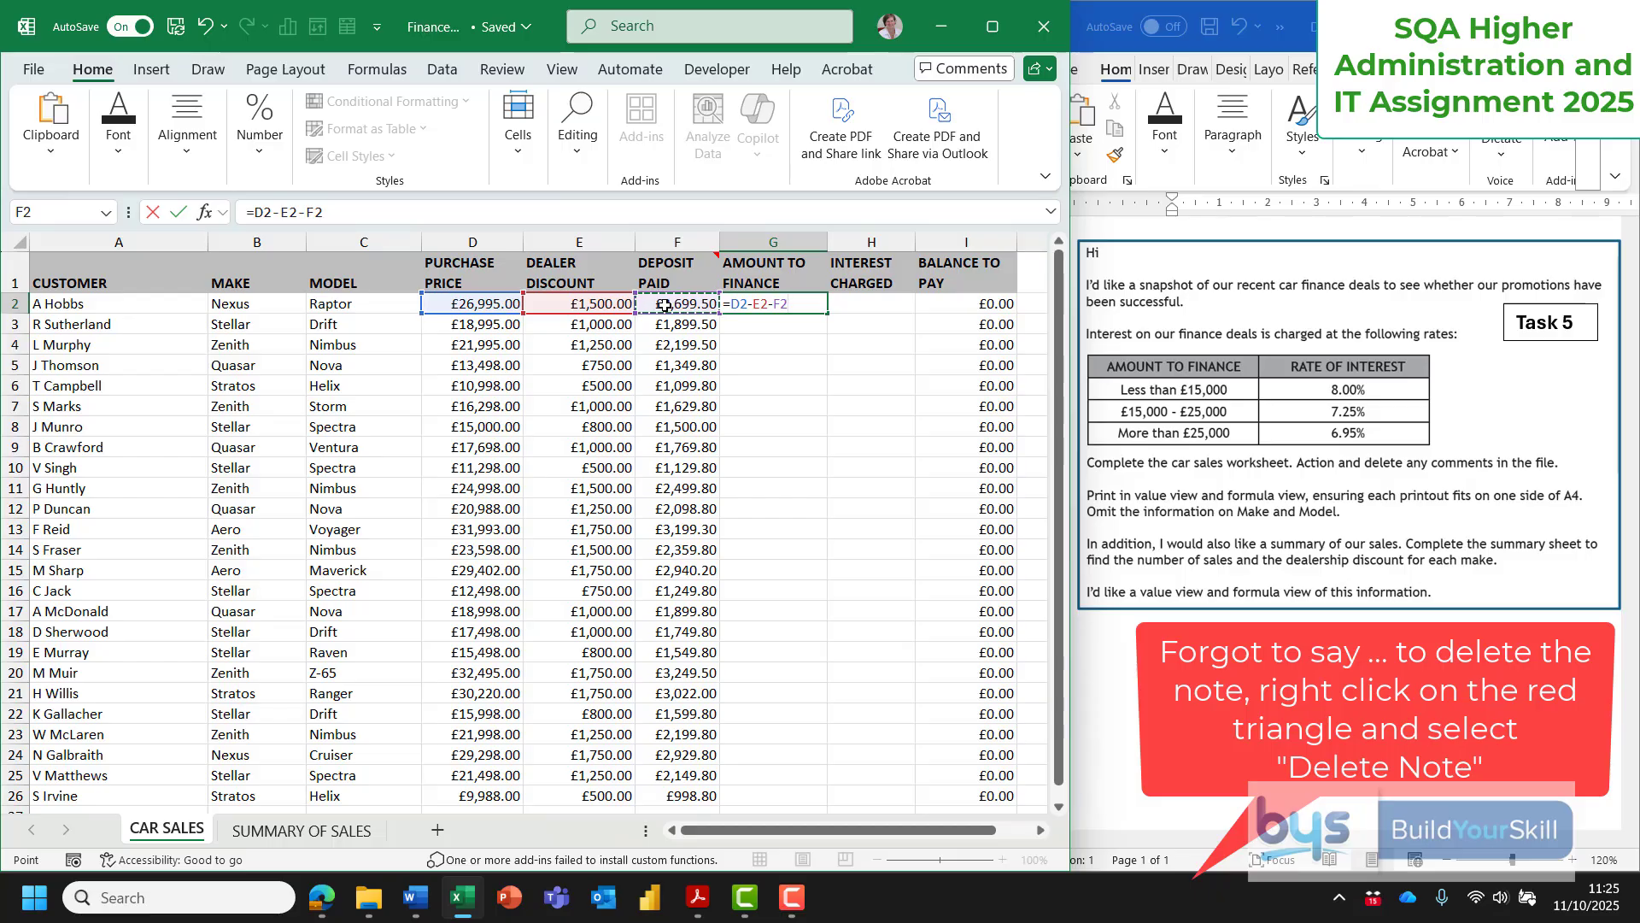
{"action": "key", "text": "Return"}
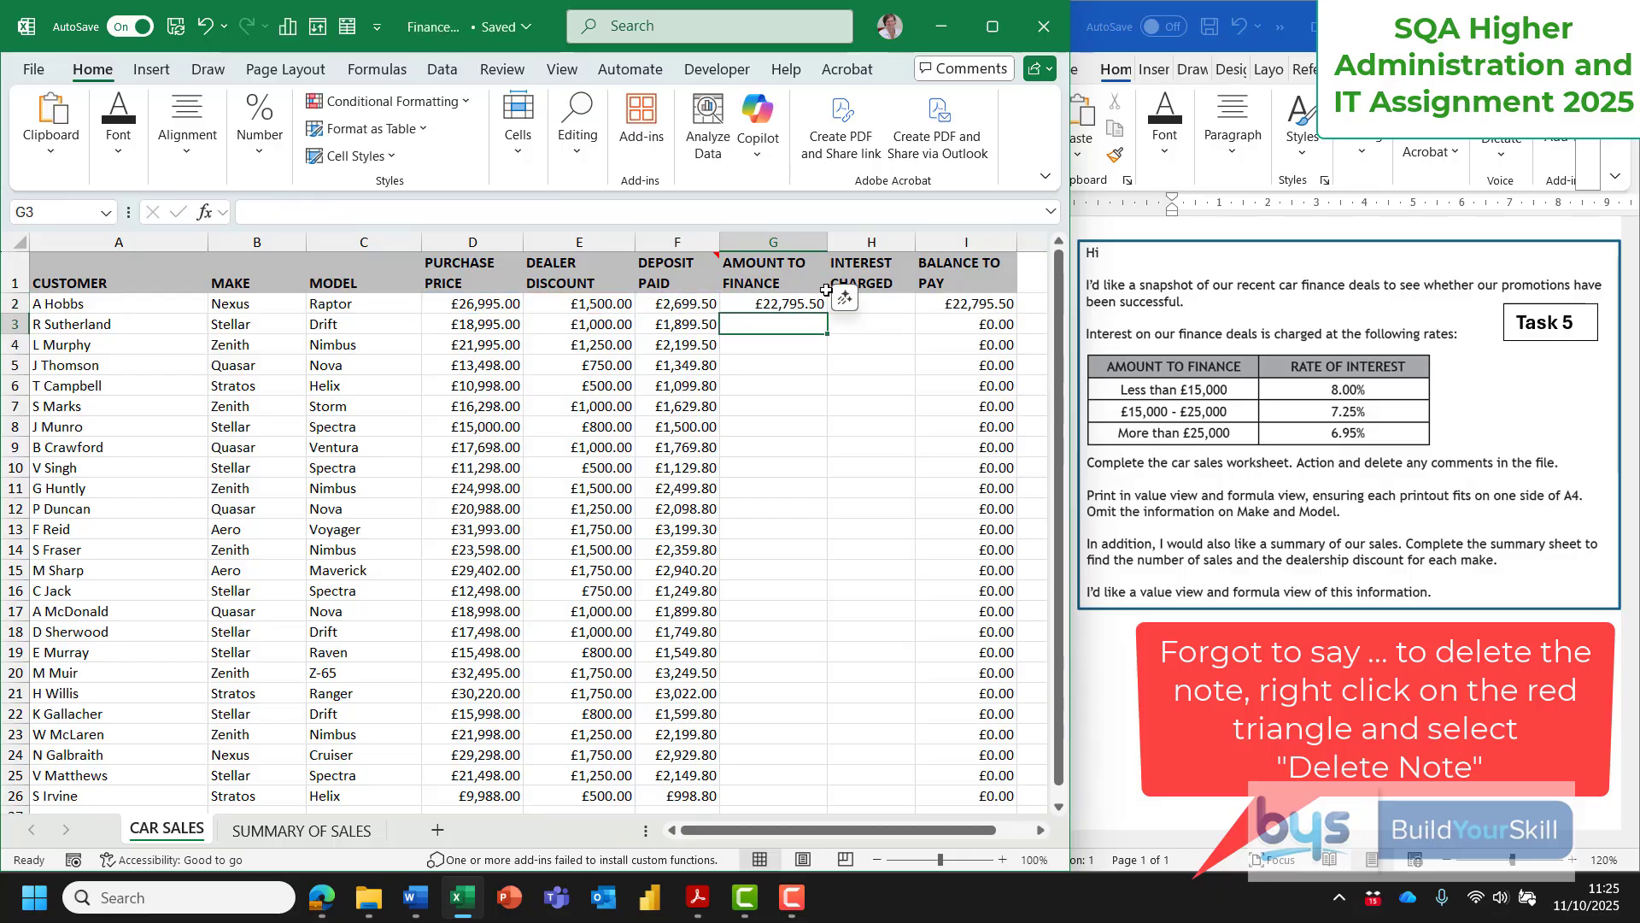
{"action": "left_click", "coordinate": [762, 300]}
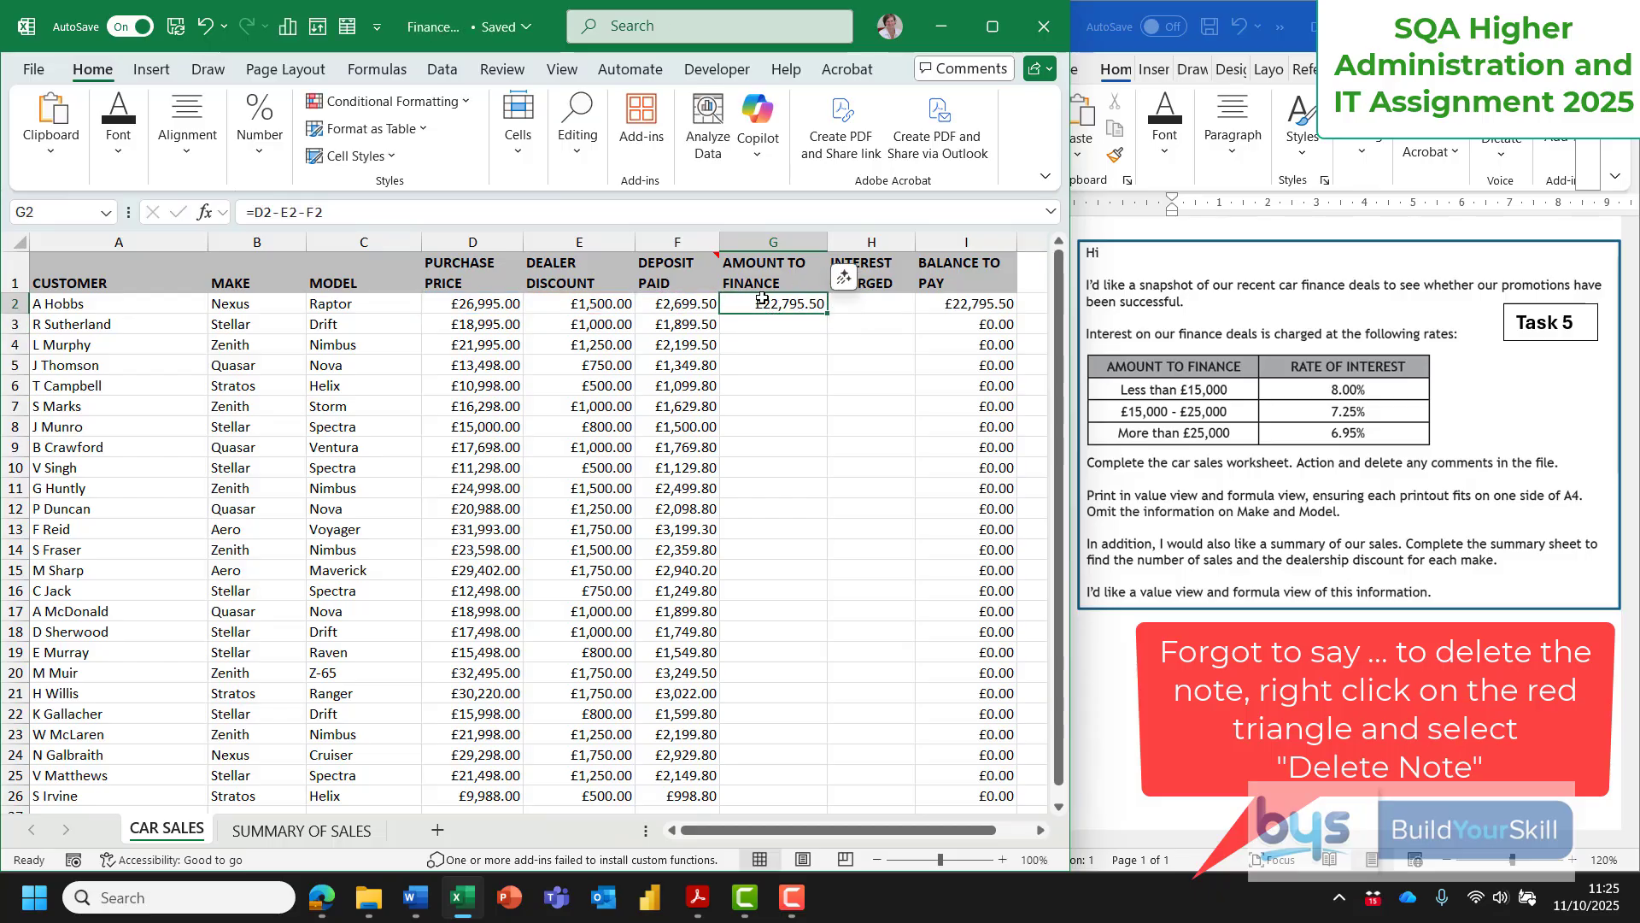
{"action": "double_click", "coordinate": [826, 313]}
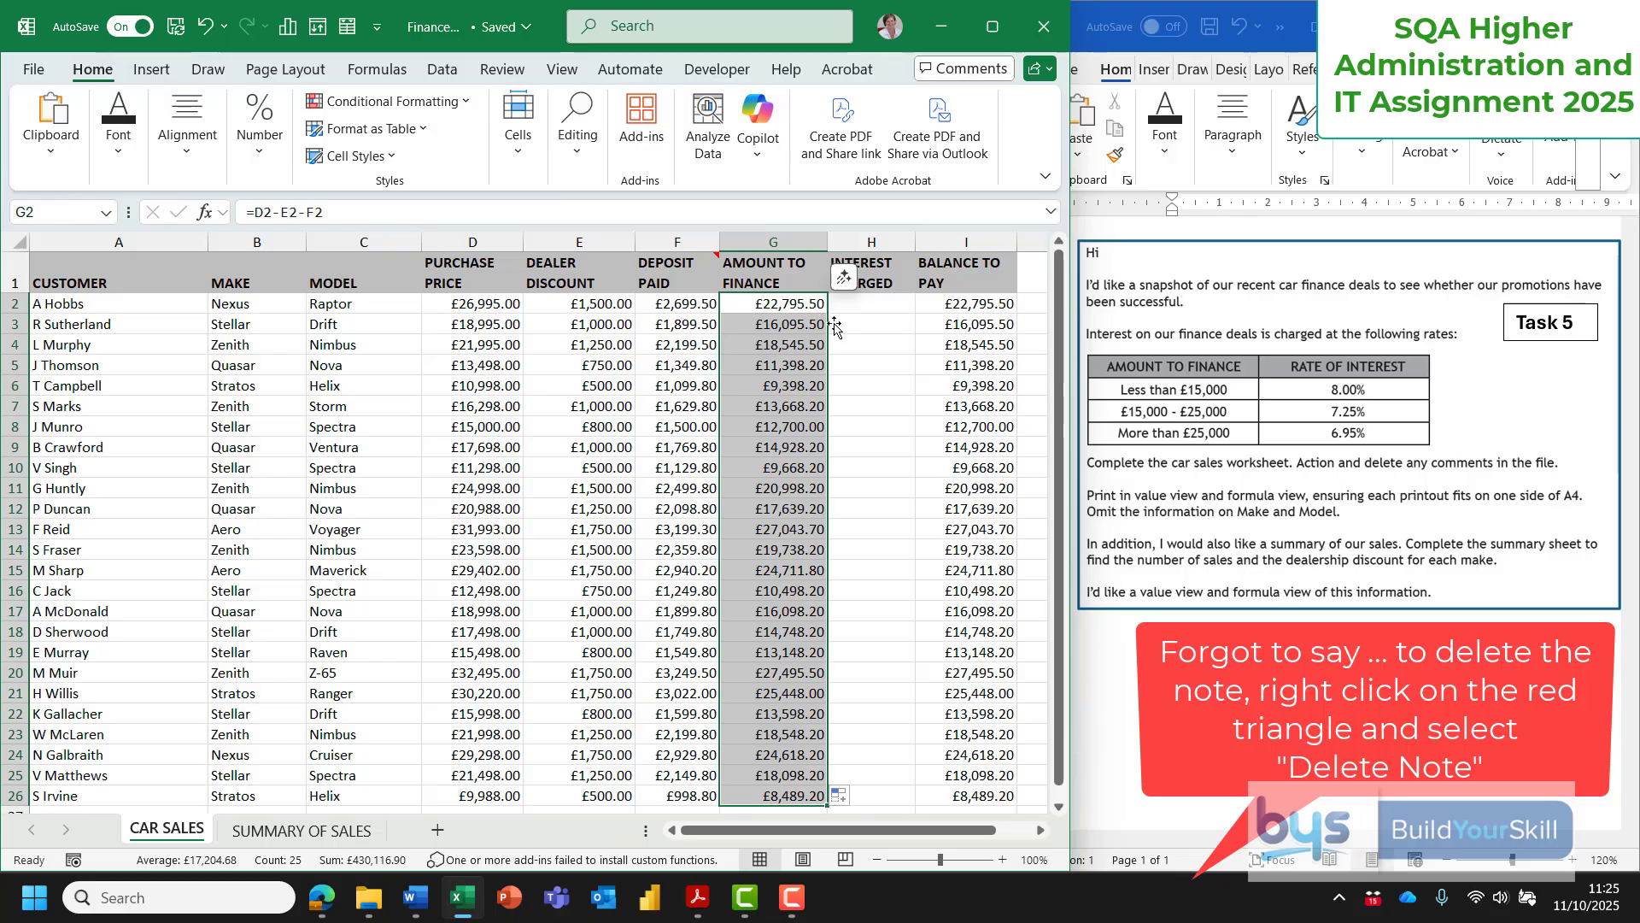
{"action": "left_click", "coordinate": [1026, 319]}
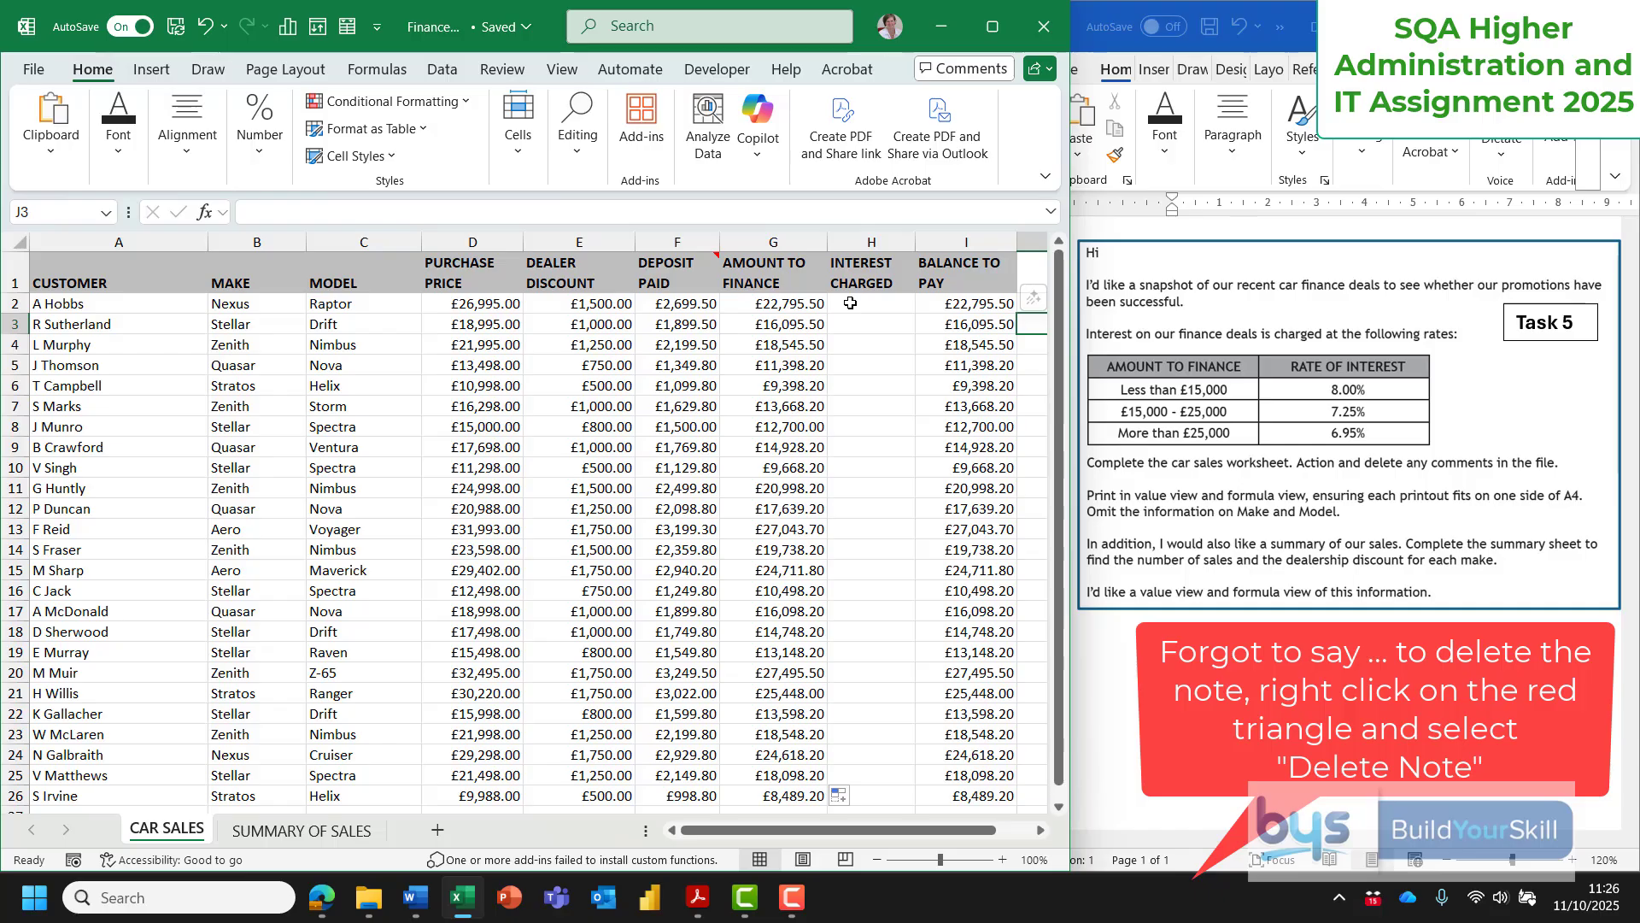
Begin an IFS formula in H2 using its function arguments, with G2>25000 as the first test and 6.95% as its result.
{"action": "left_click", "coordinate": [850, 303]}
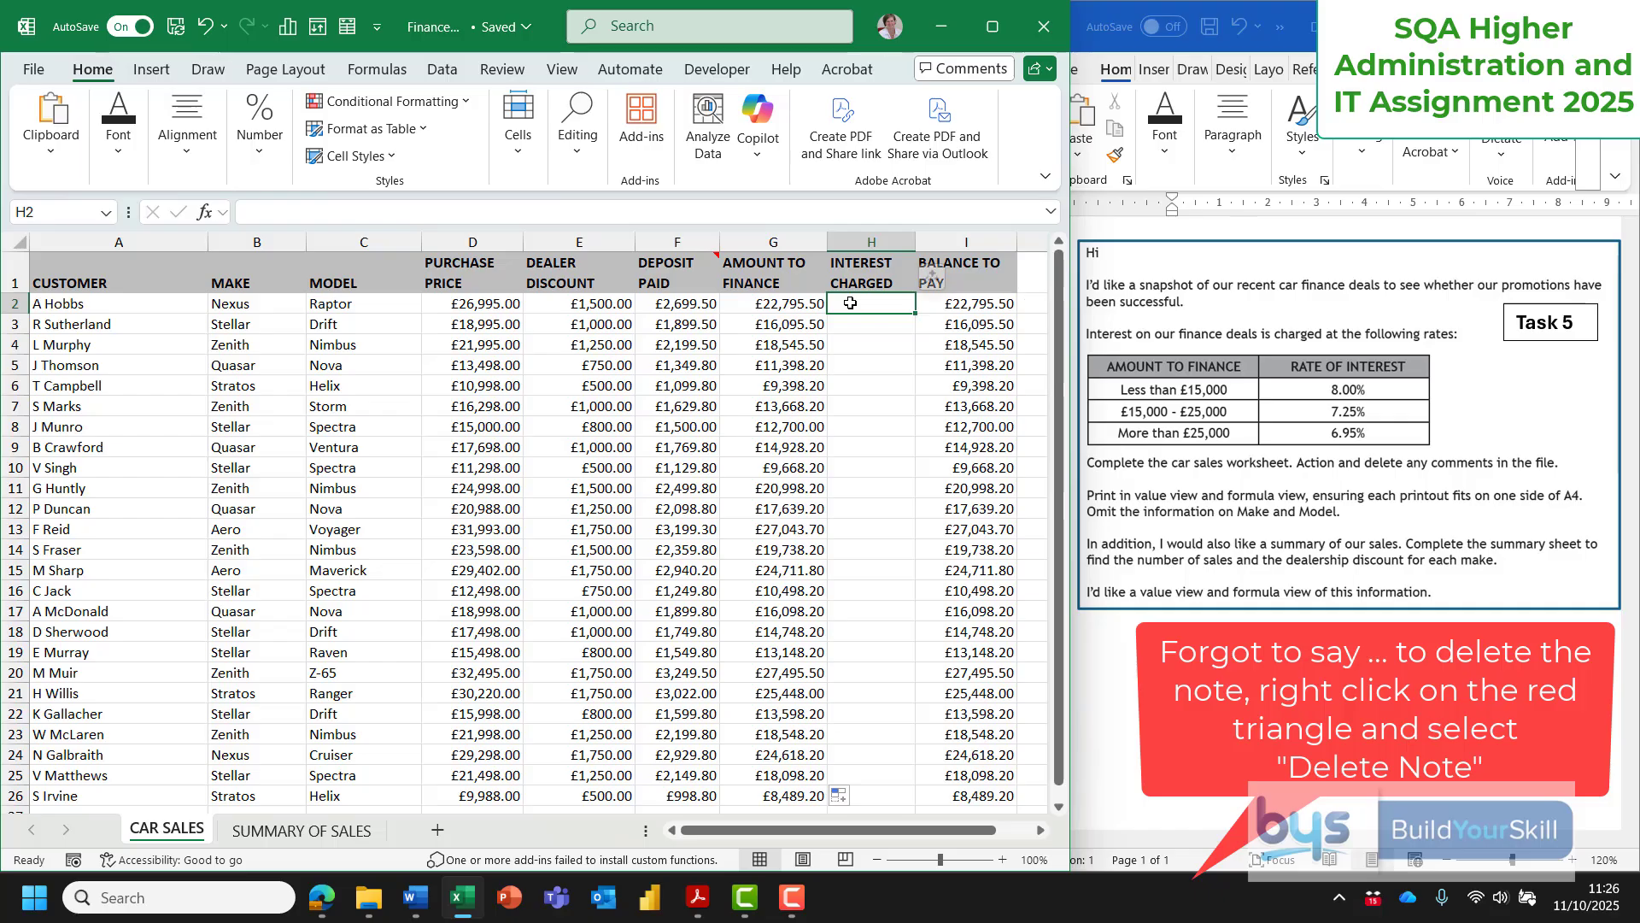
{"action": "type", "text": "=IF"}
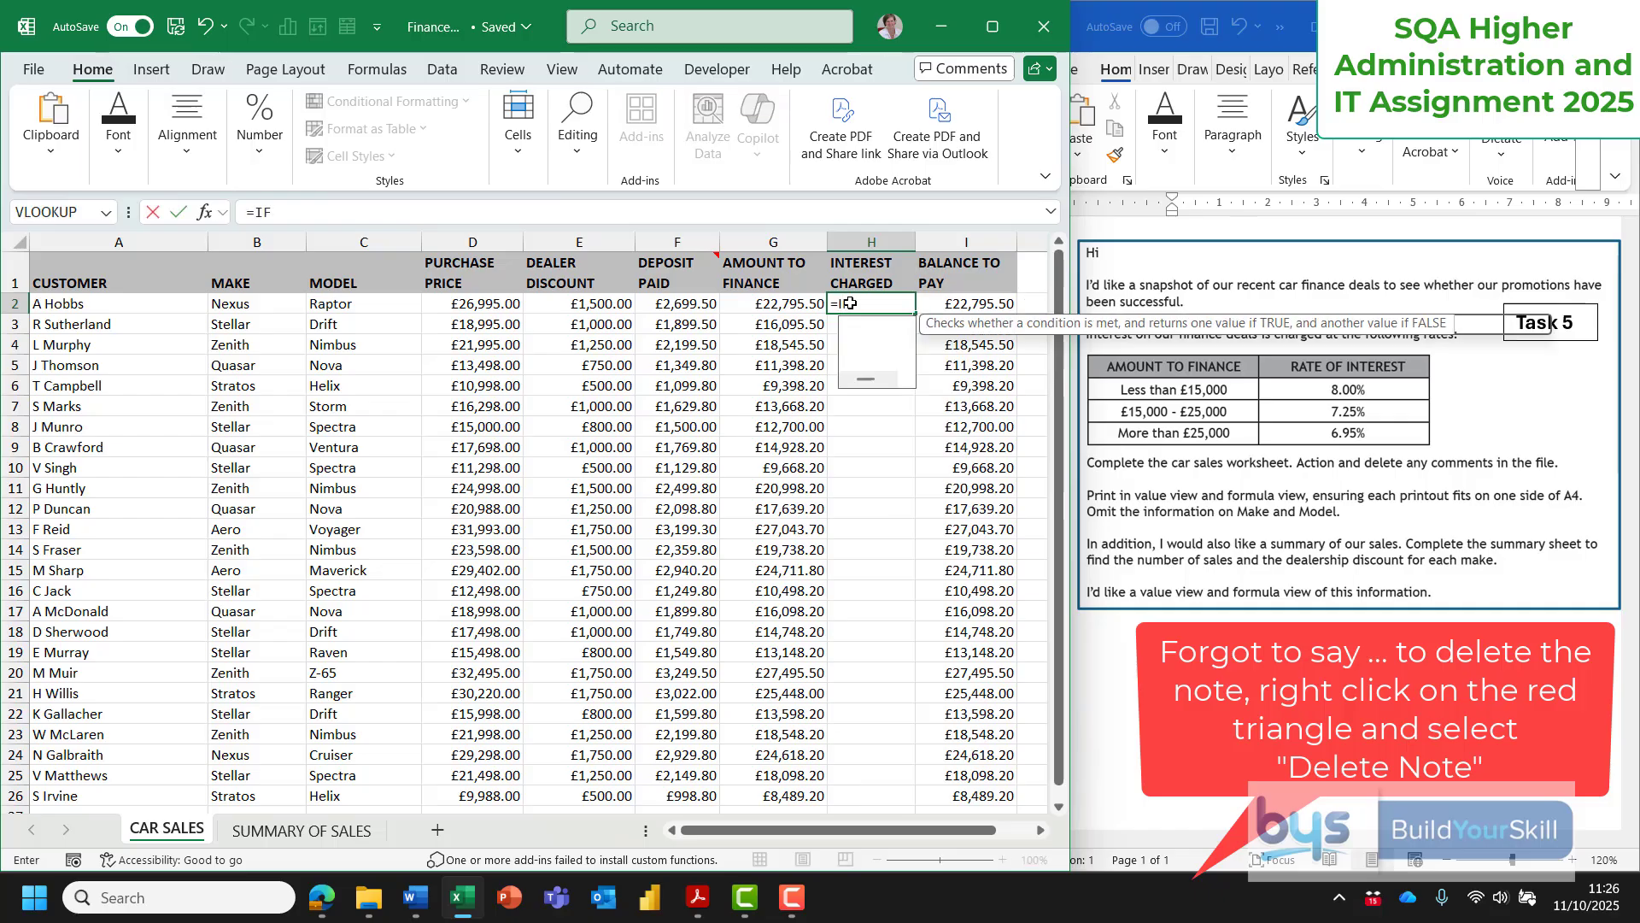
{"action": "type", "text": "S("}
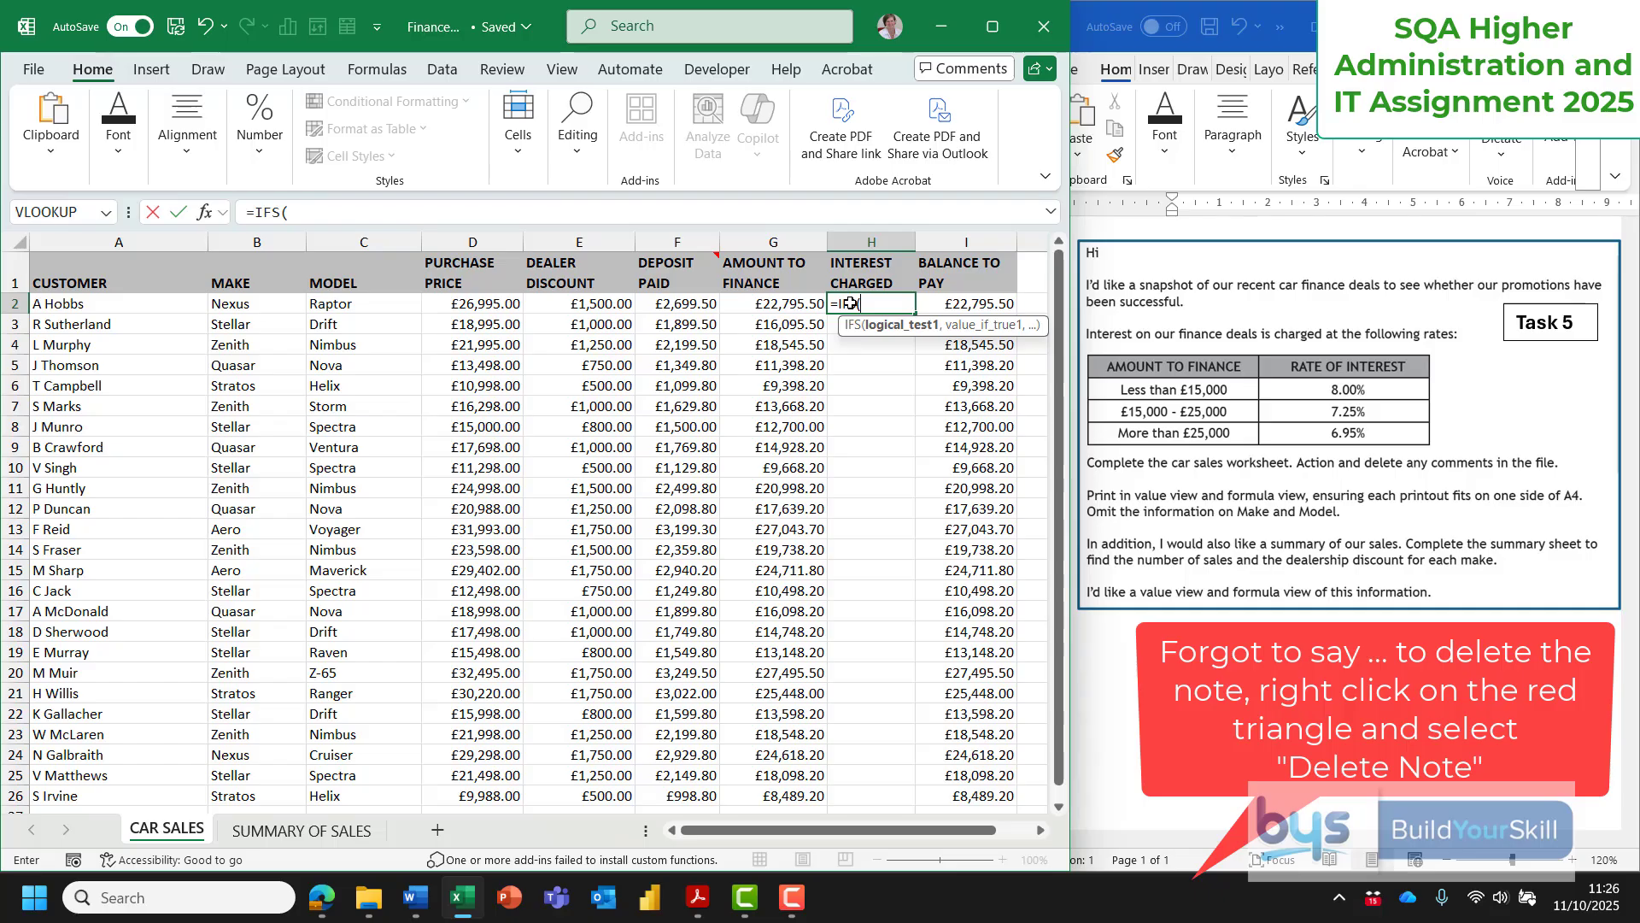
{"action": "left_click", "coordinate": [203, 213]}
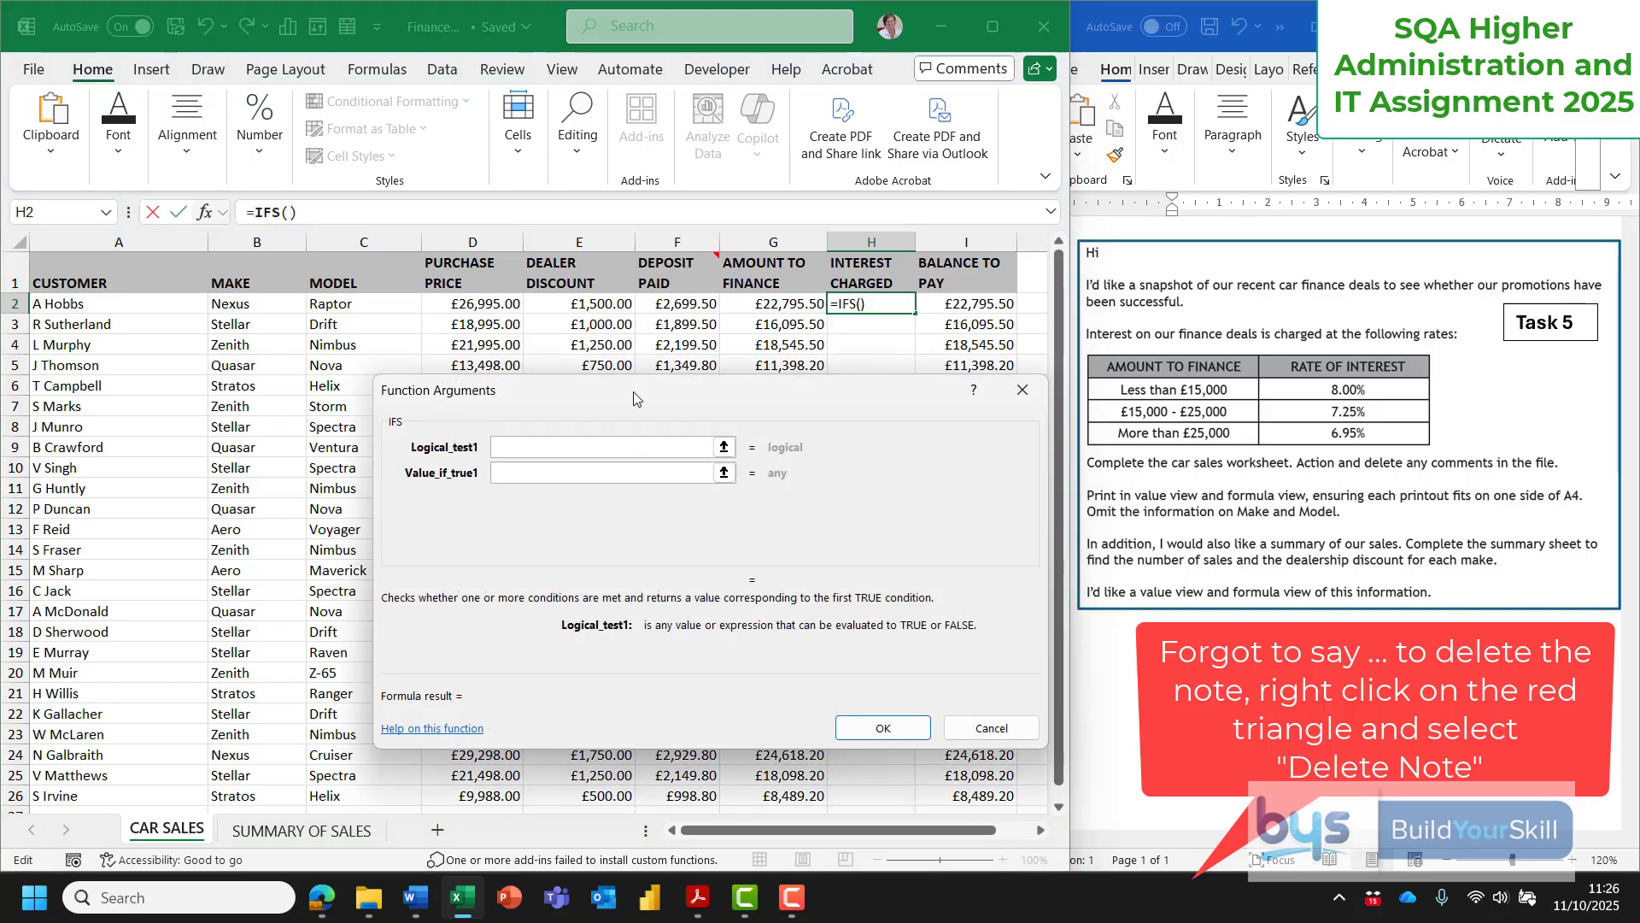
{"action": "left_click_drag", "start_coordinate": [633, 392], "coordinate": [592, 445]}
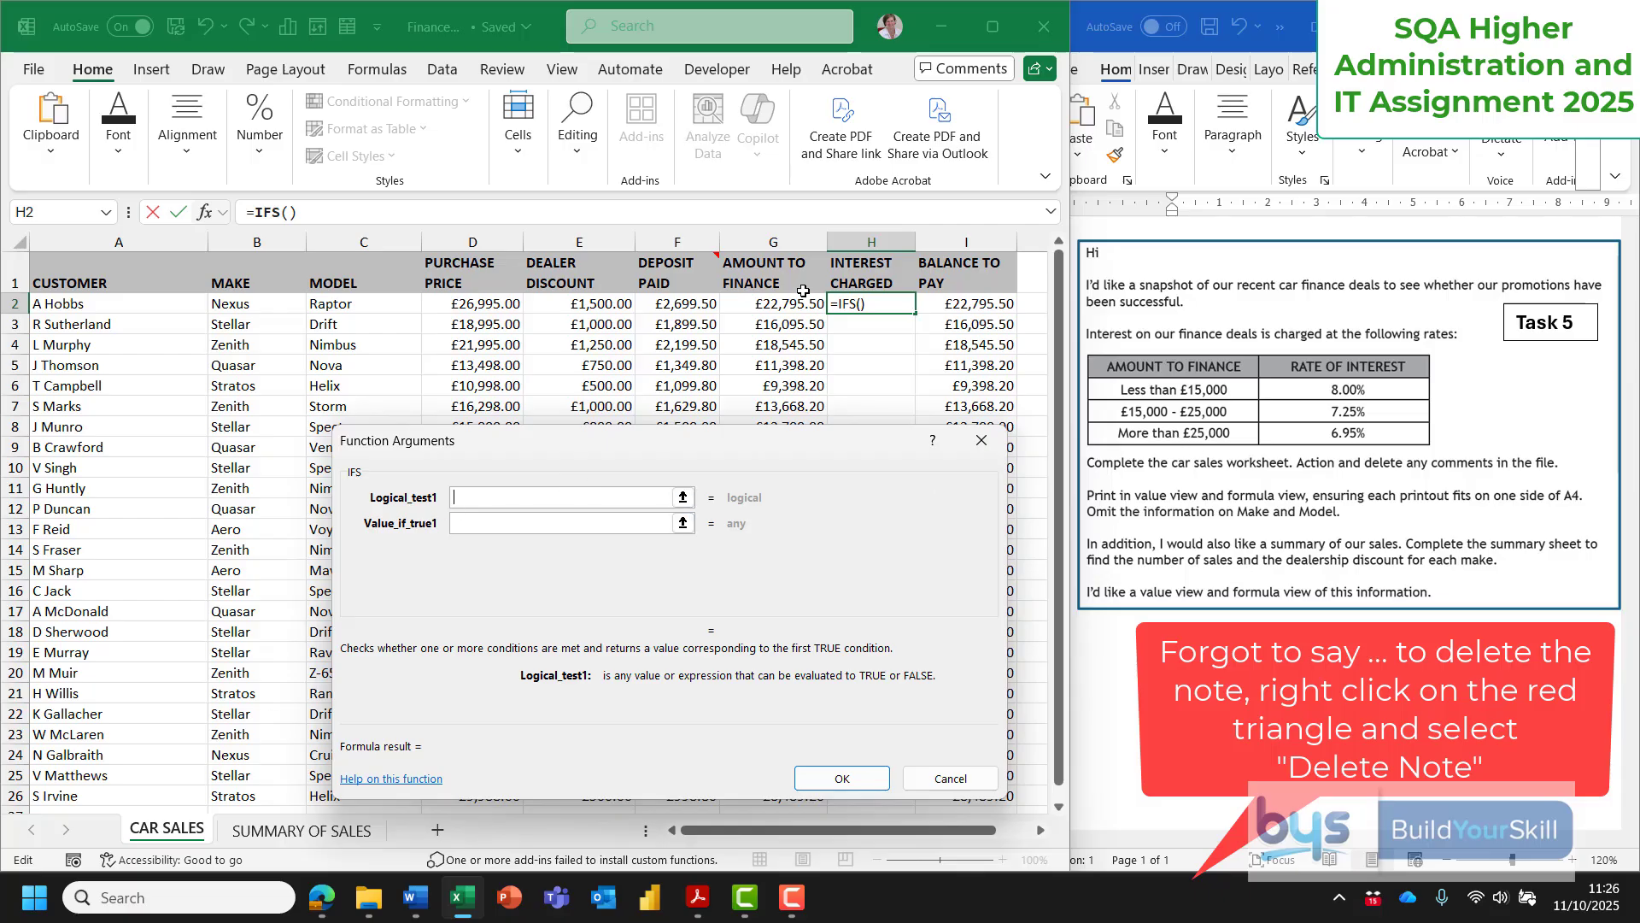
{"action": "left_click", "coordinate": [764, 306]}
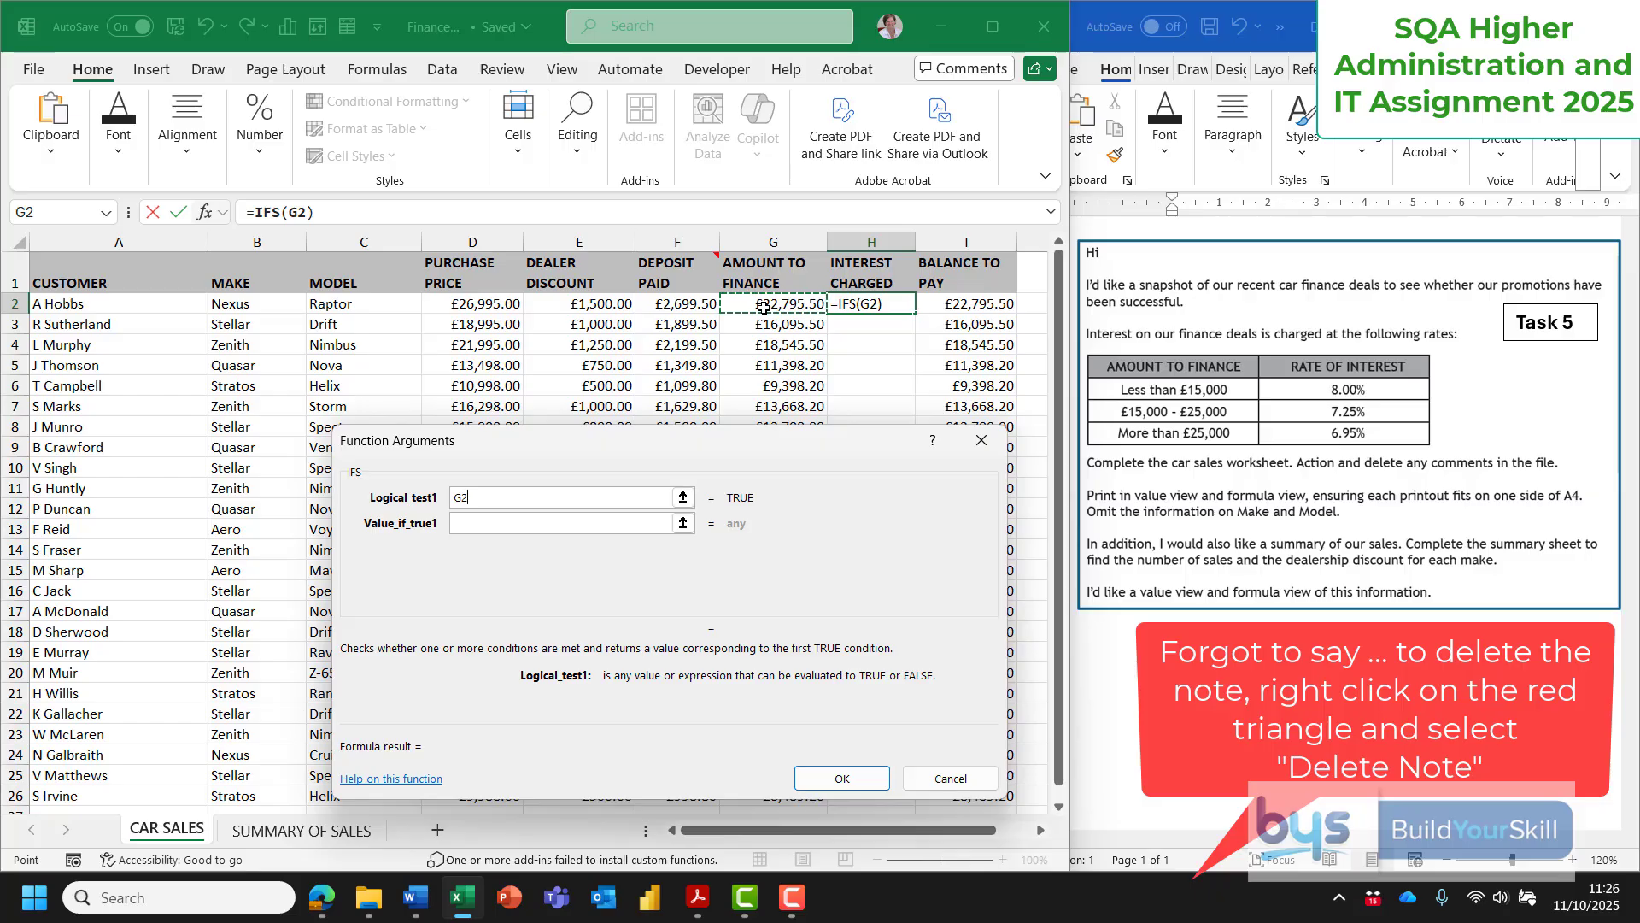
{"action": "type", "text": ">25"}
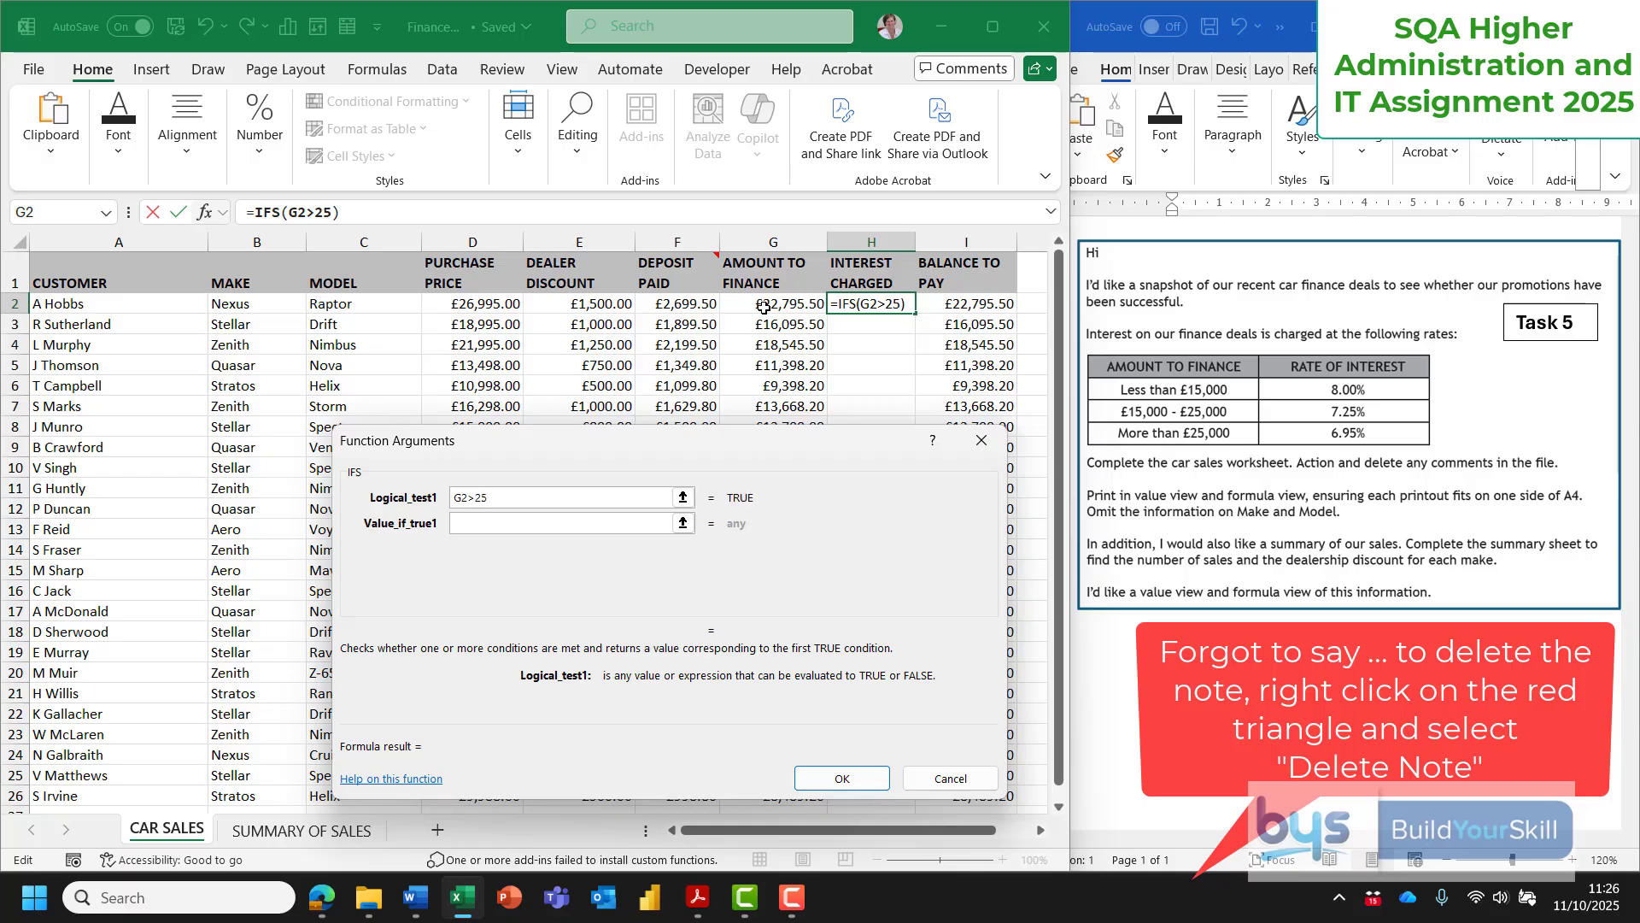
{"action": "type", "text": "000"}
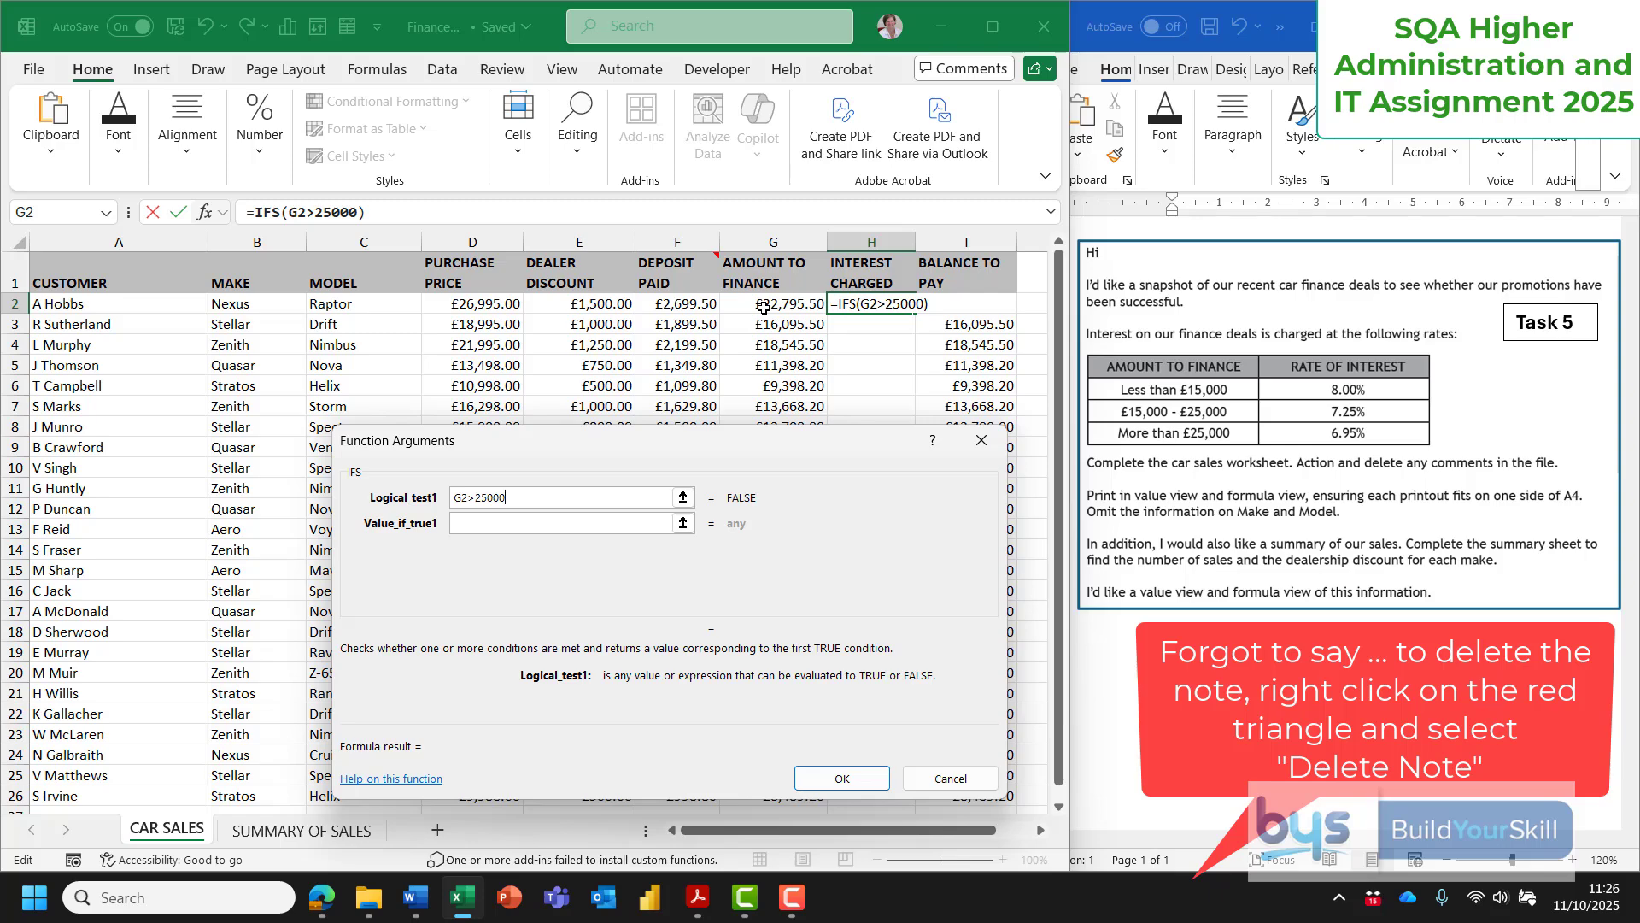
{"action": "left_click", "coordinate": [480, 521]}
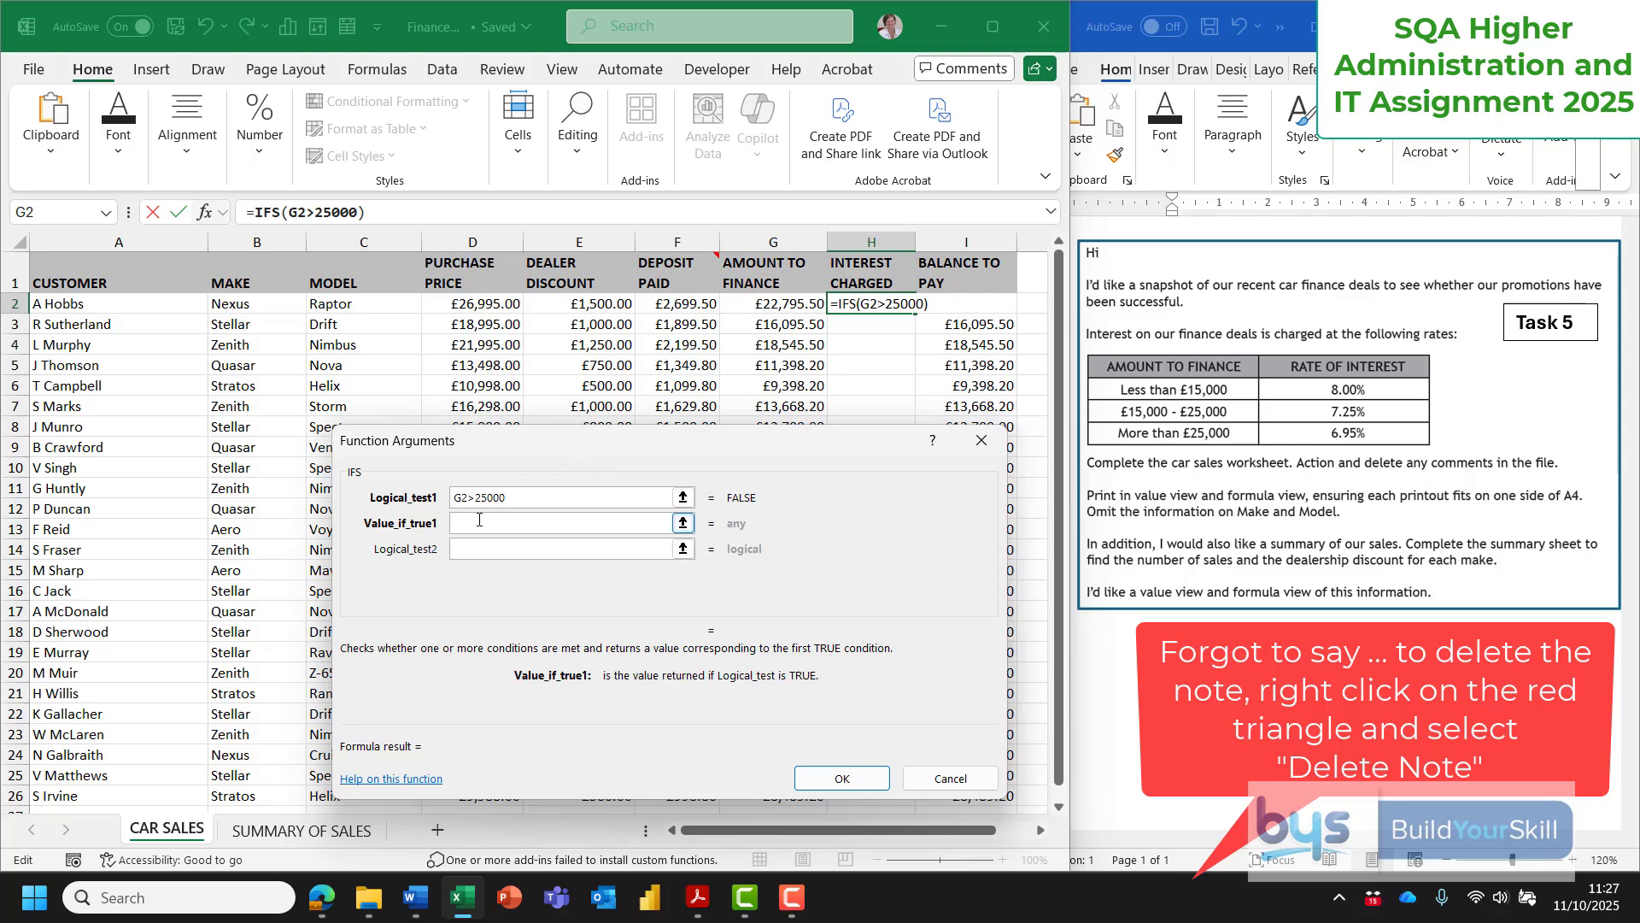
{"action": "type", "text": "6.9"}
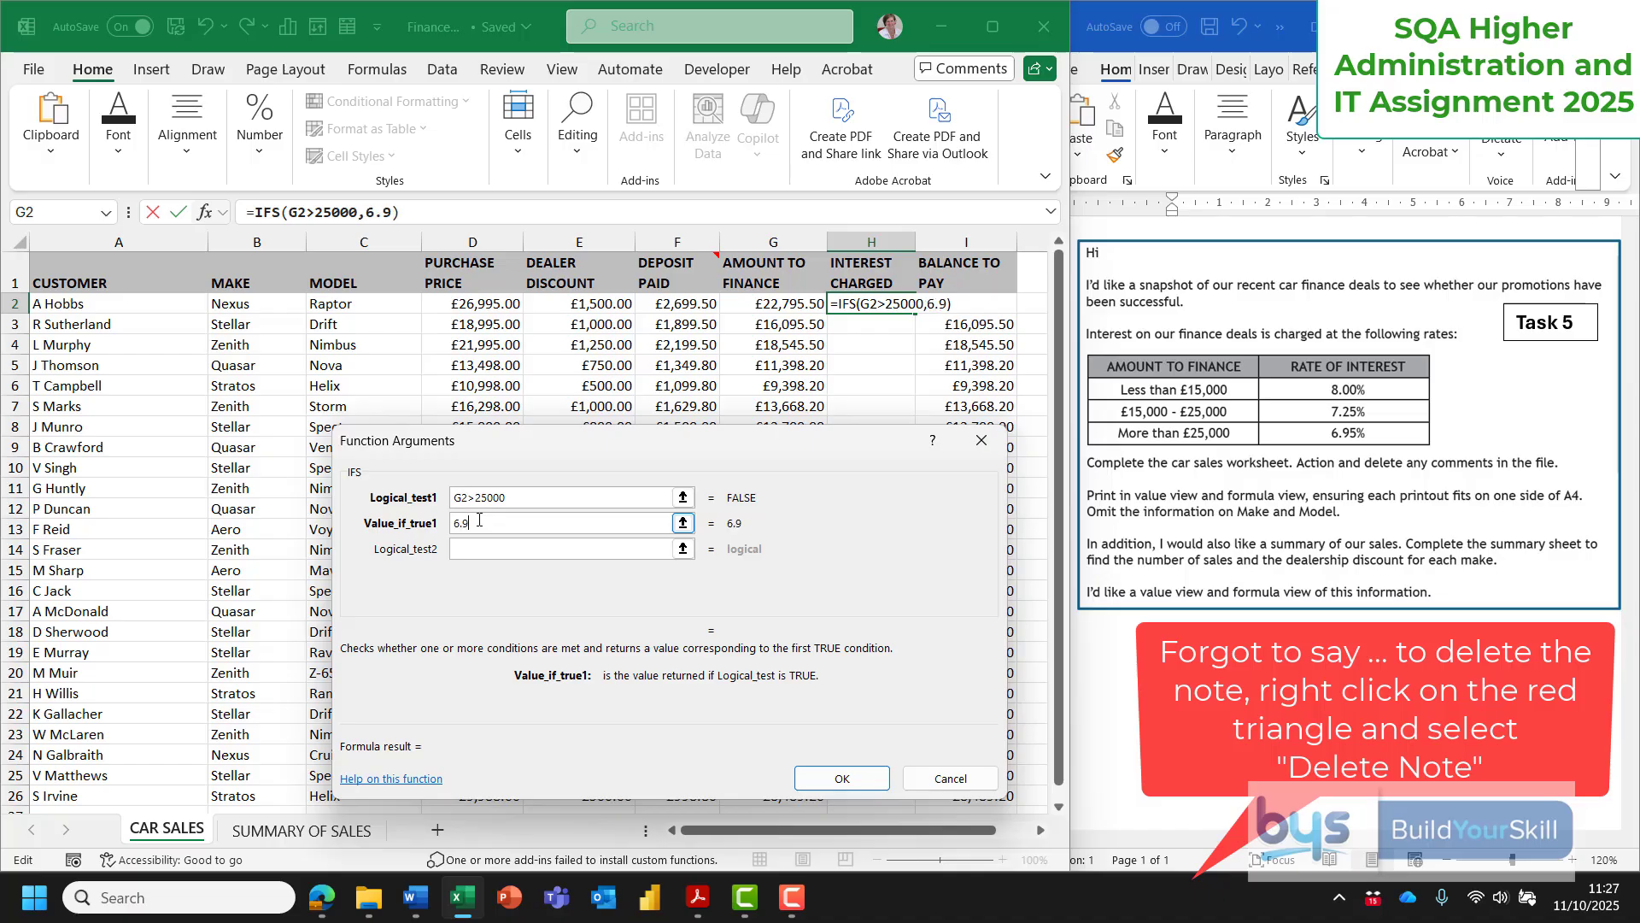
{"action": "type", "text": "5%"}
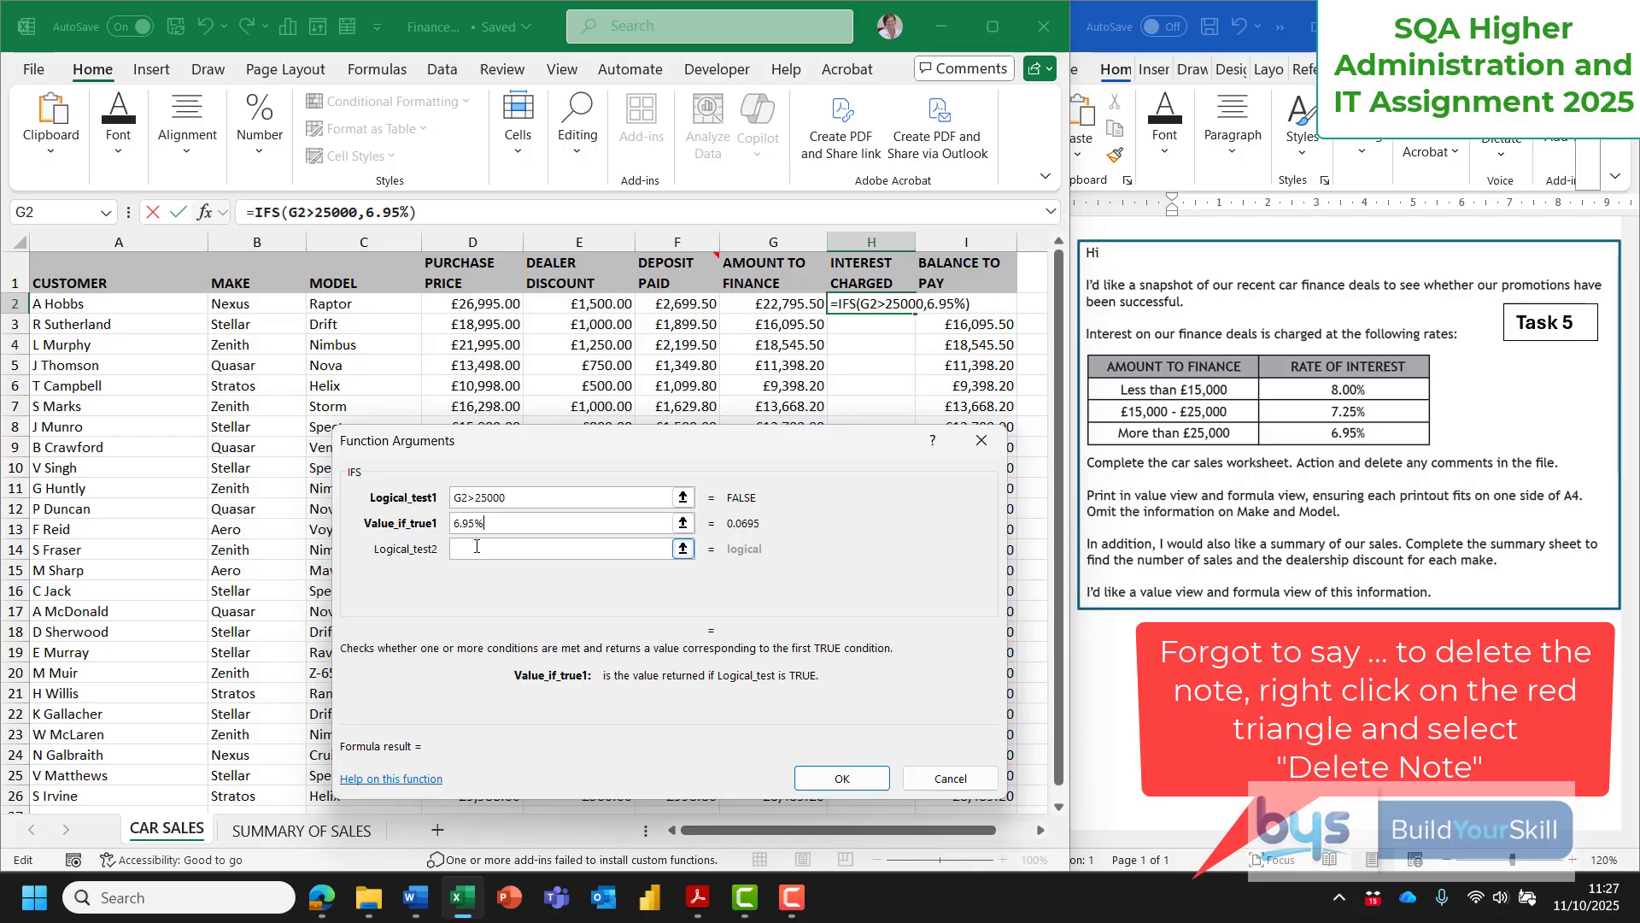
Add G2>=15000 as the second logical test of the IFS formula, with 7.25% as its result.
{"action": "left_click", "coordinate": [477, 546]}
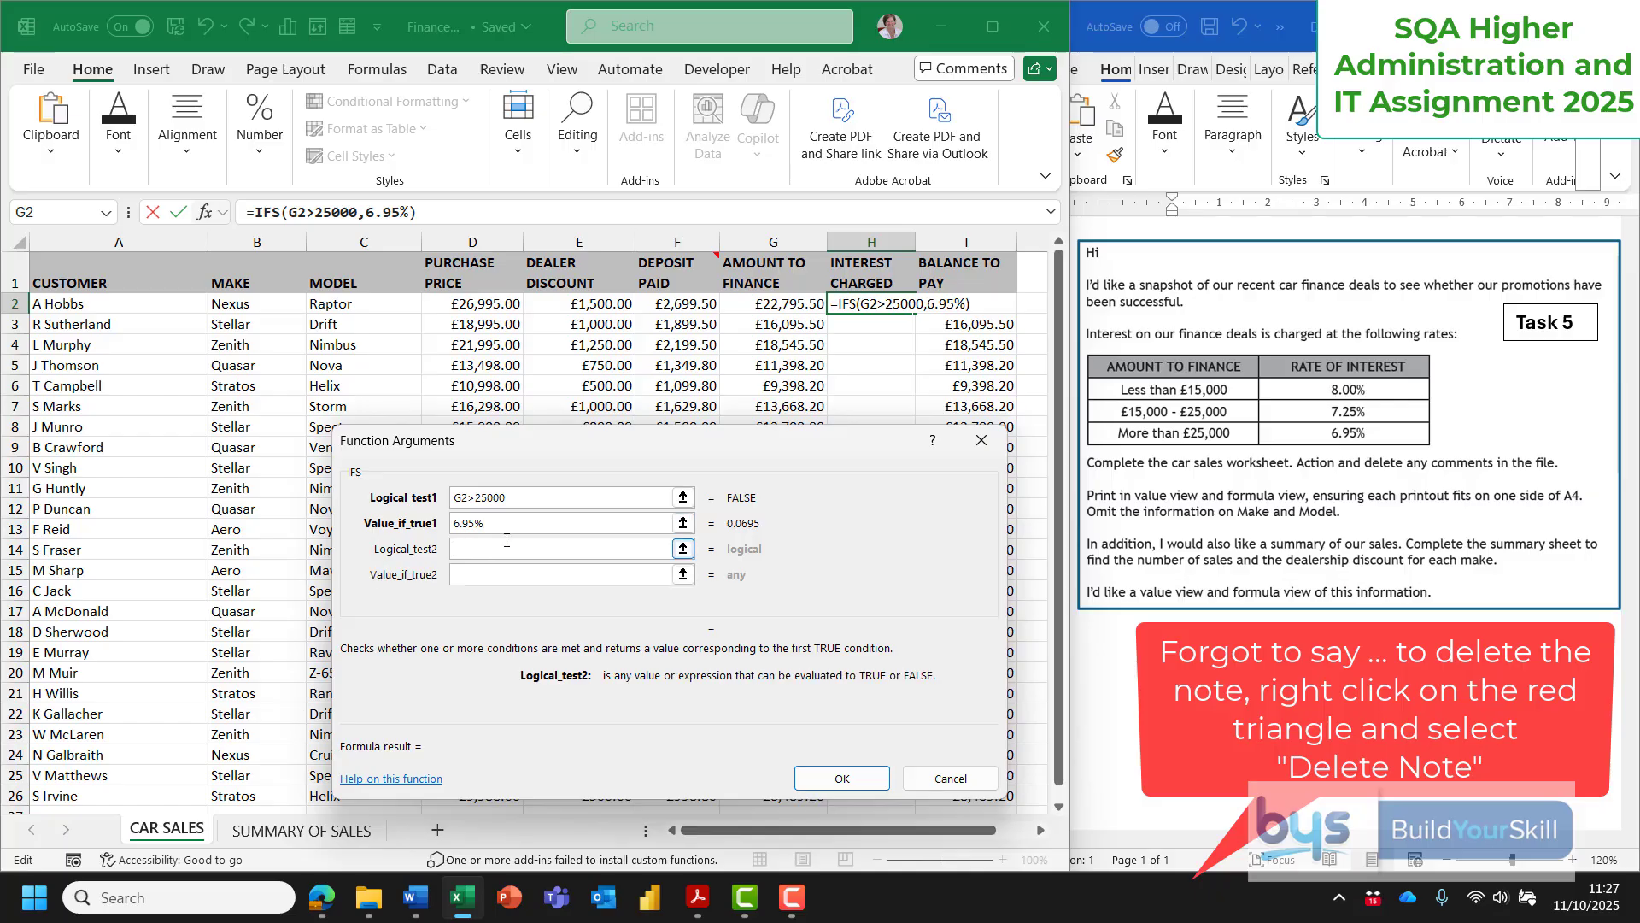
{"action": "left_click", "coordinate": [760, 304]}
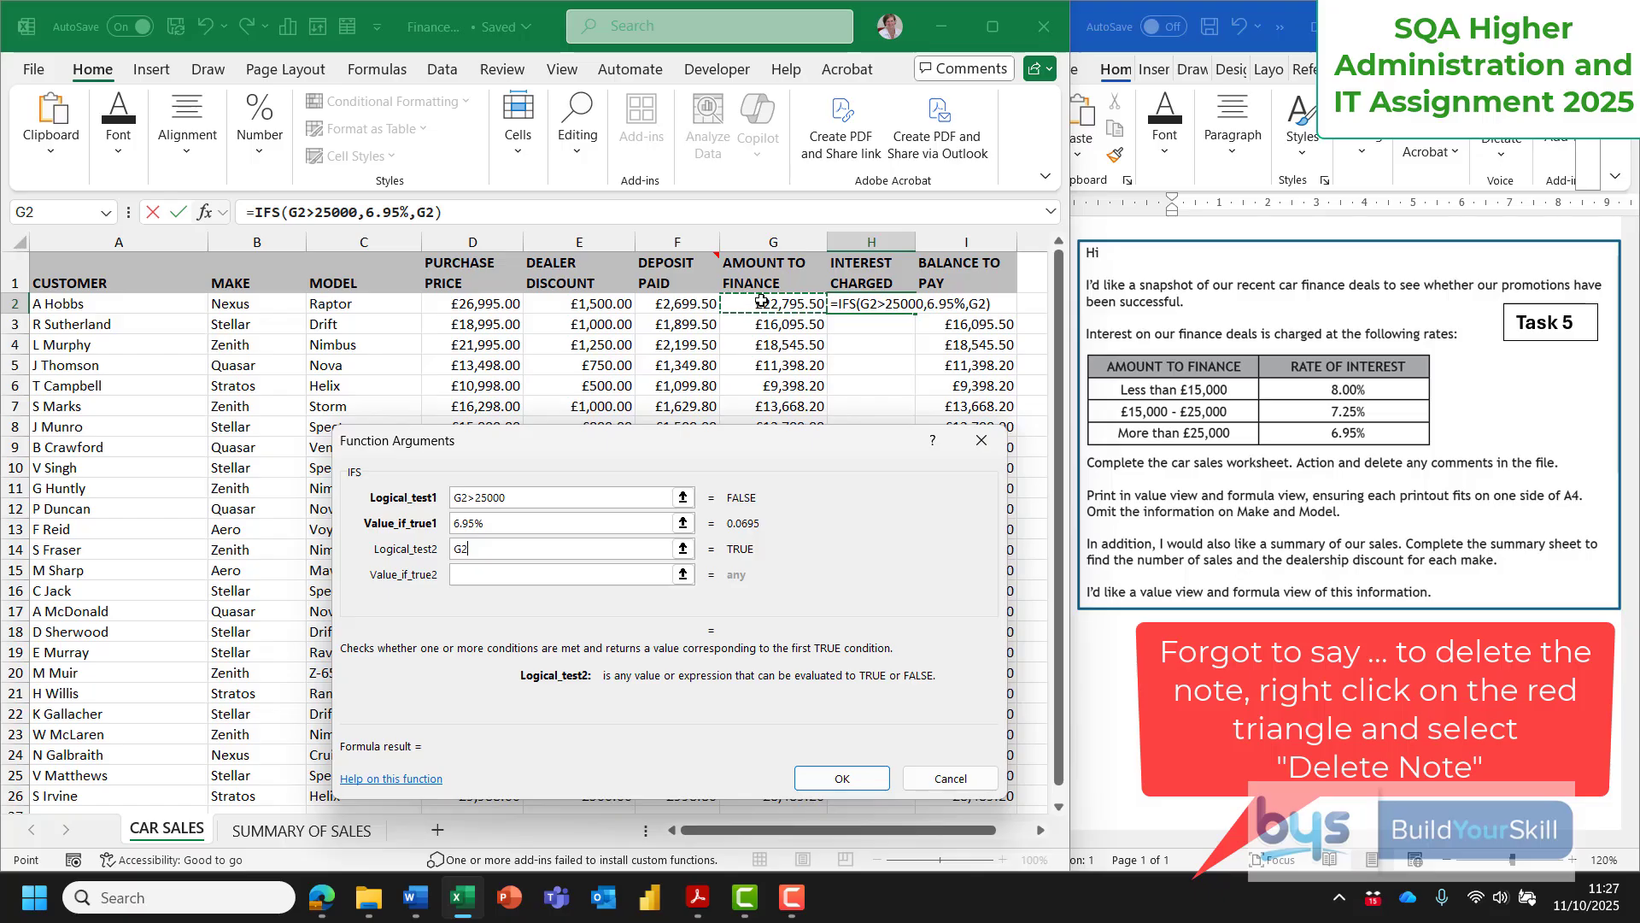
{"action": "type", "text": ">="}
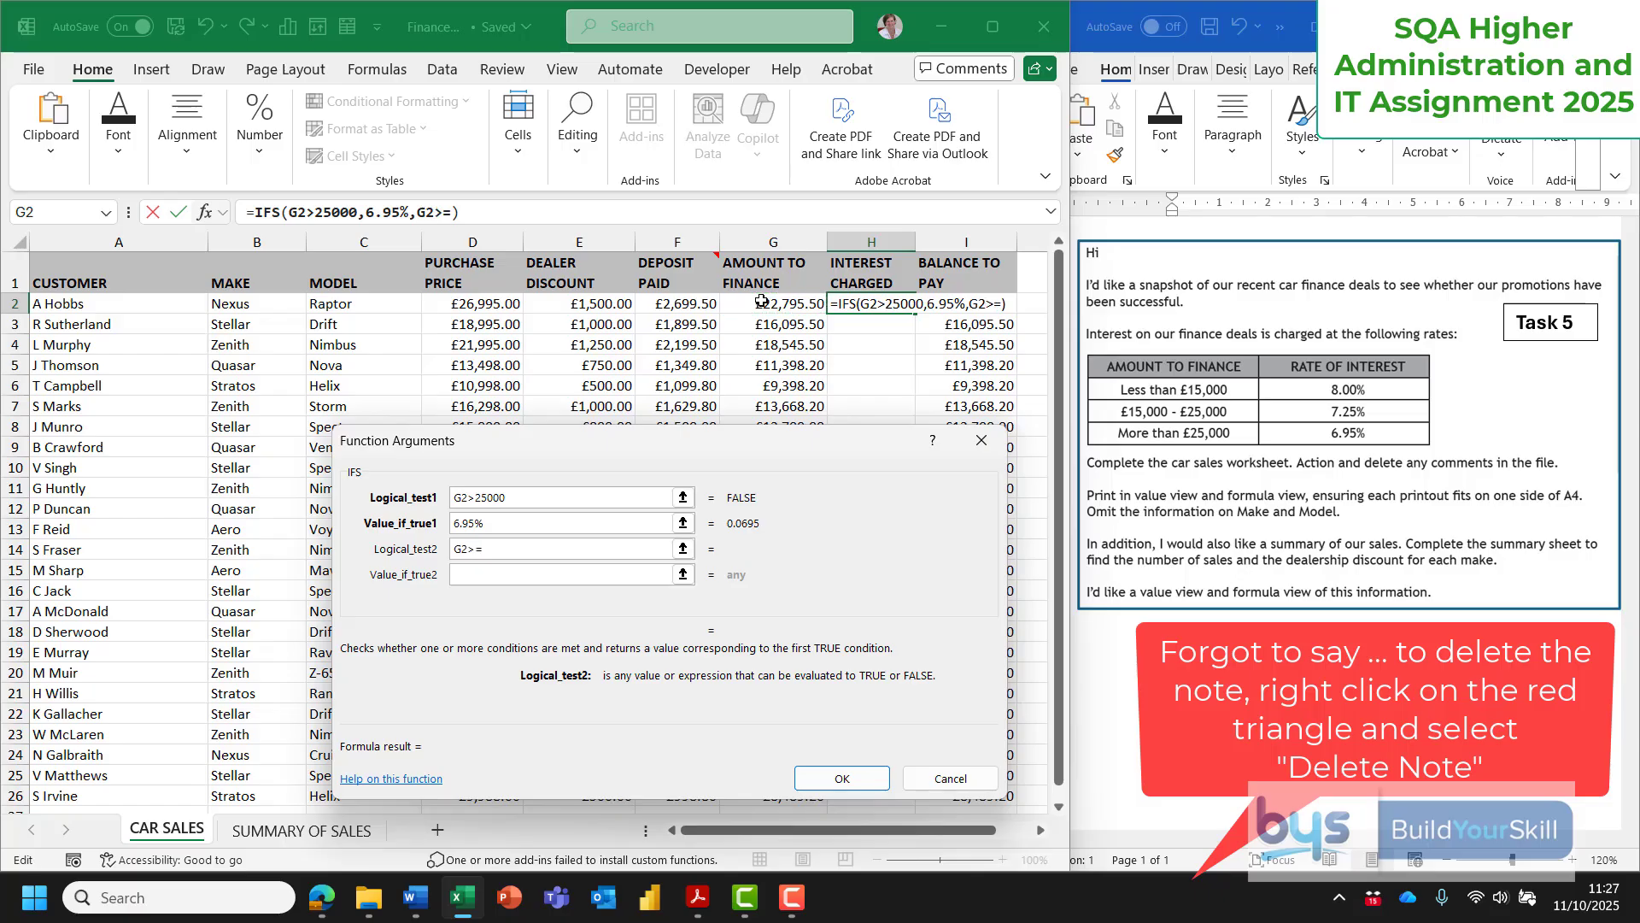
{"action": "type", "text": "15"}
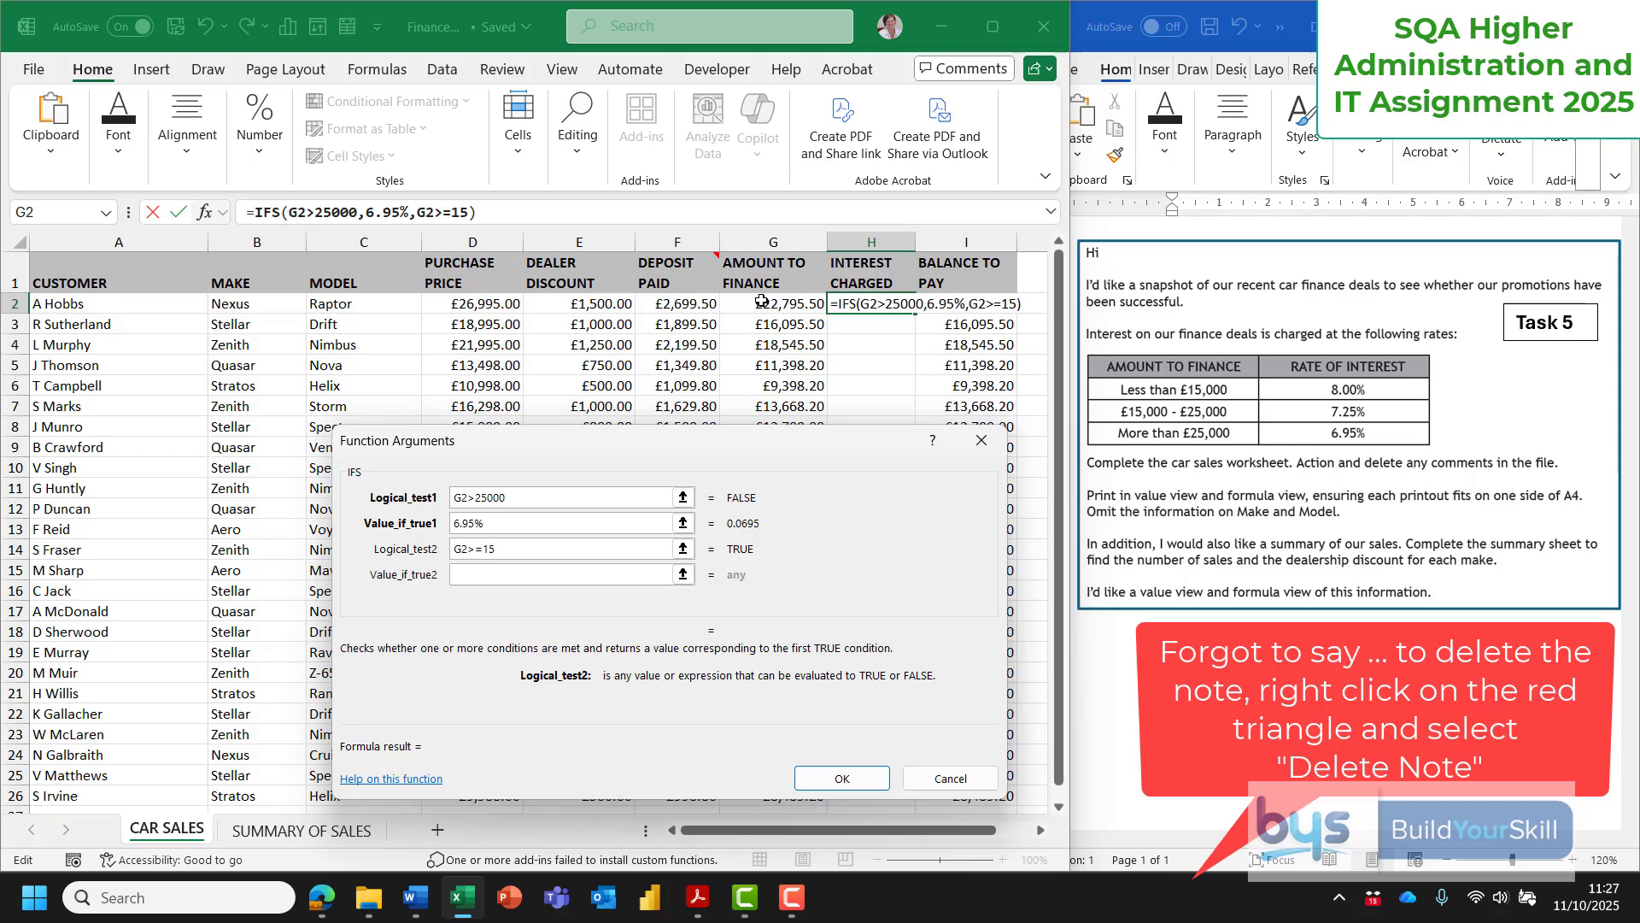
{"action": "type", "text": "000"}
{"action": "left_click", "coordinate": [469, 575]}
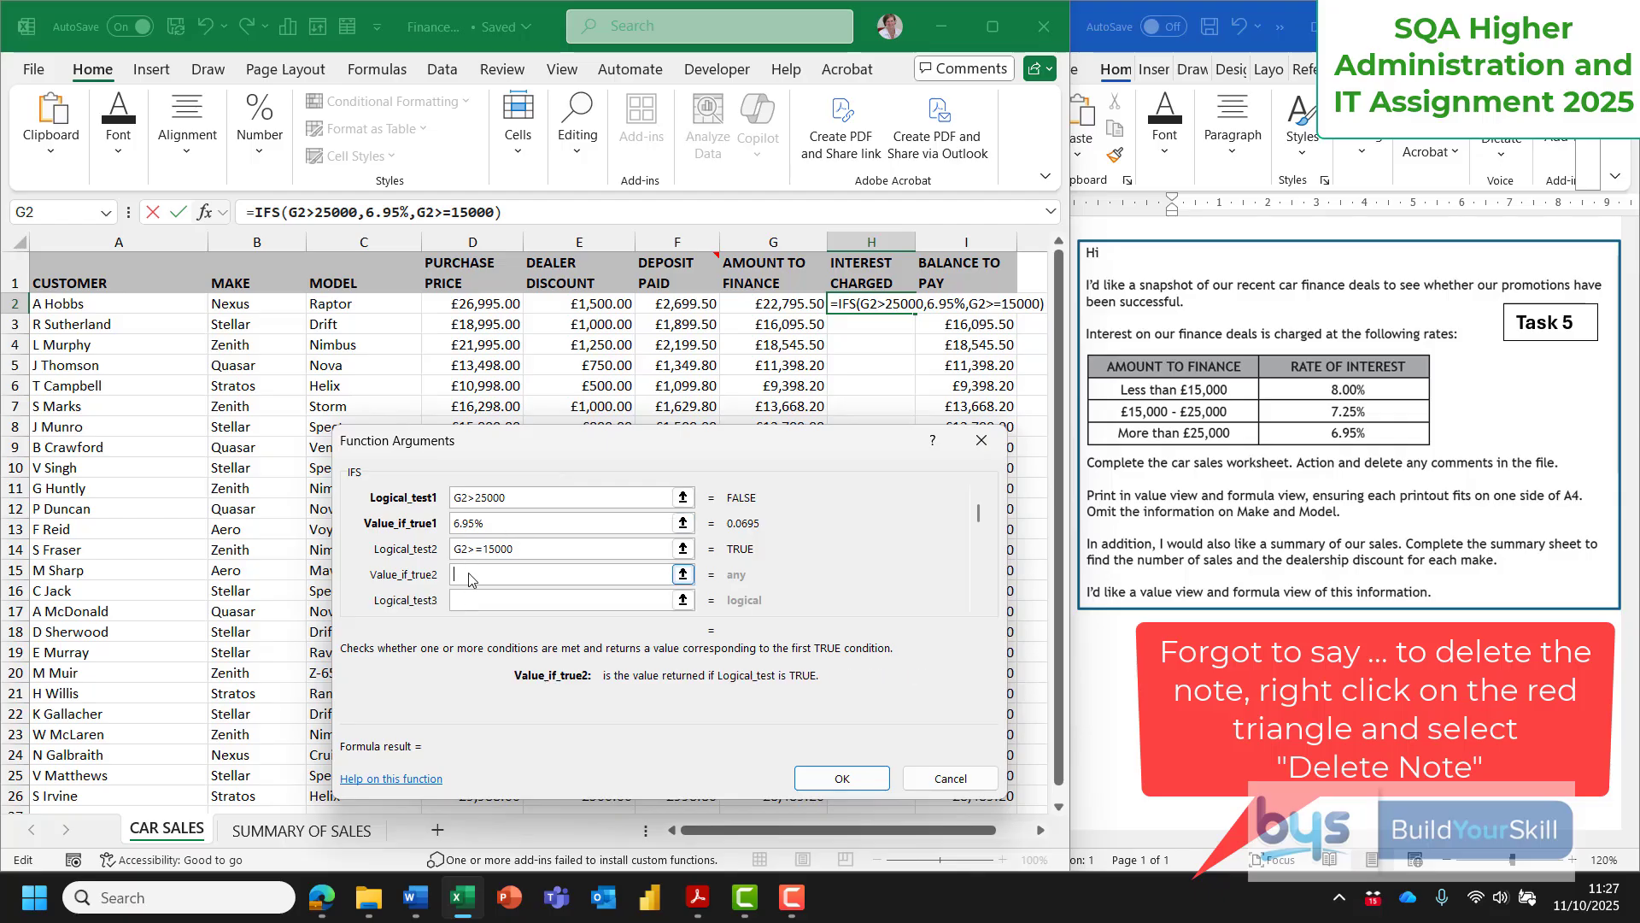
{"action": "type", "text": "7.25"}
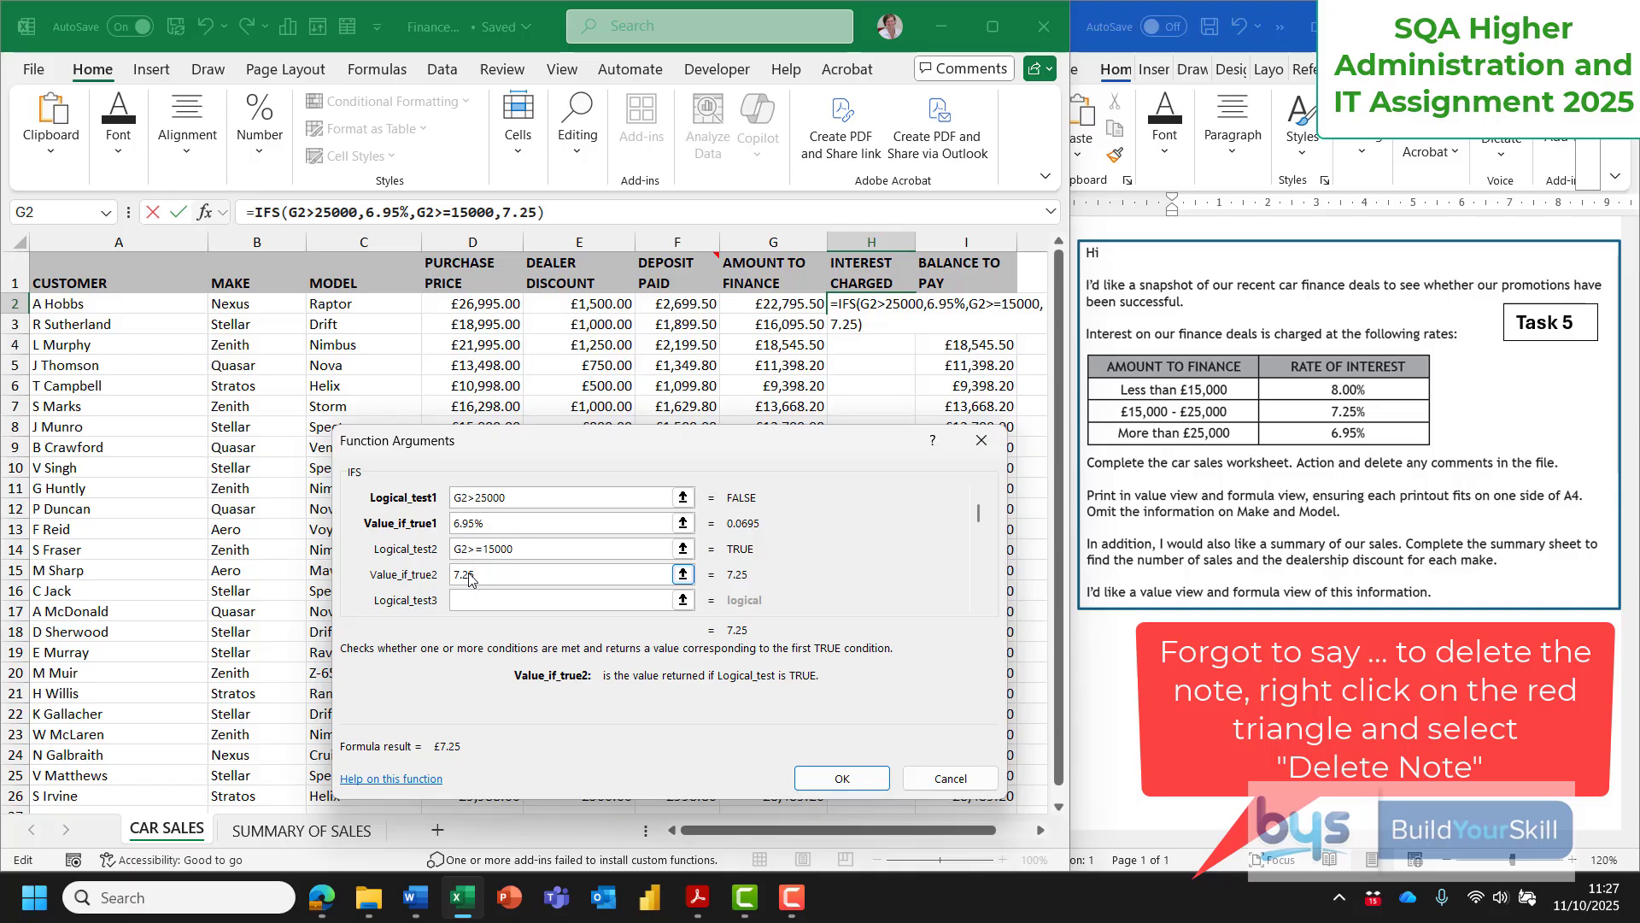
{"action": "type", "text": "%"}
Add G2<15000 as the third IFS test with 8.00% as its result, and enter the completed formula in H2.
{"action": "left_click", "coordinate": [467, 601]}
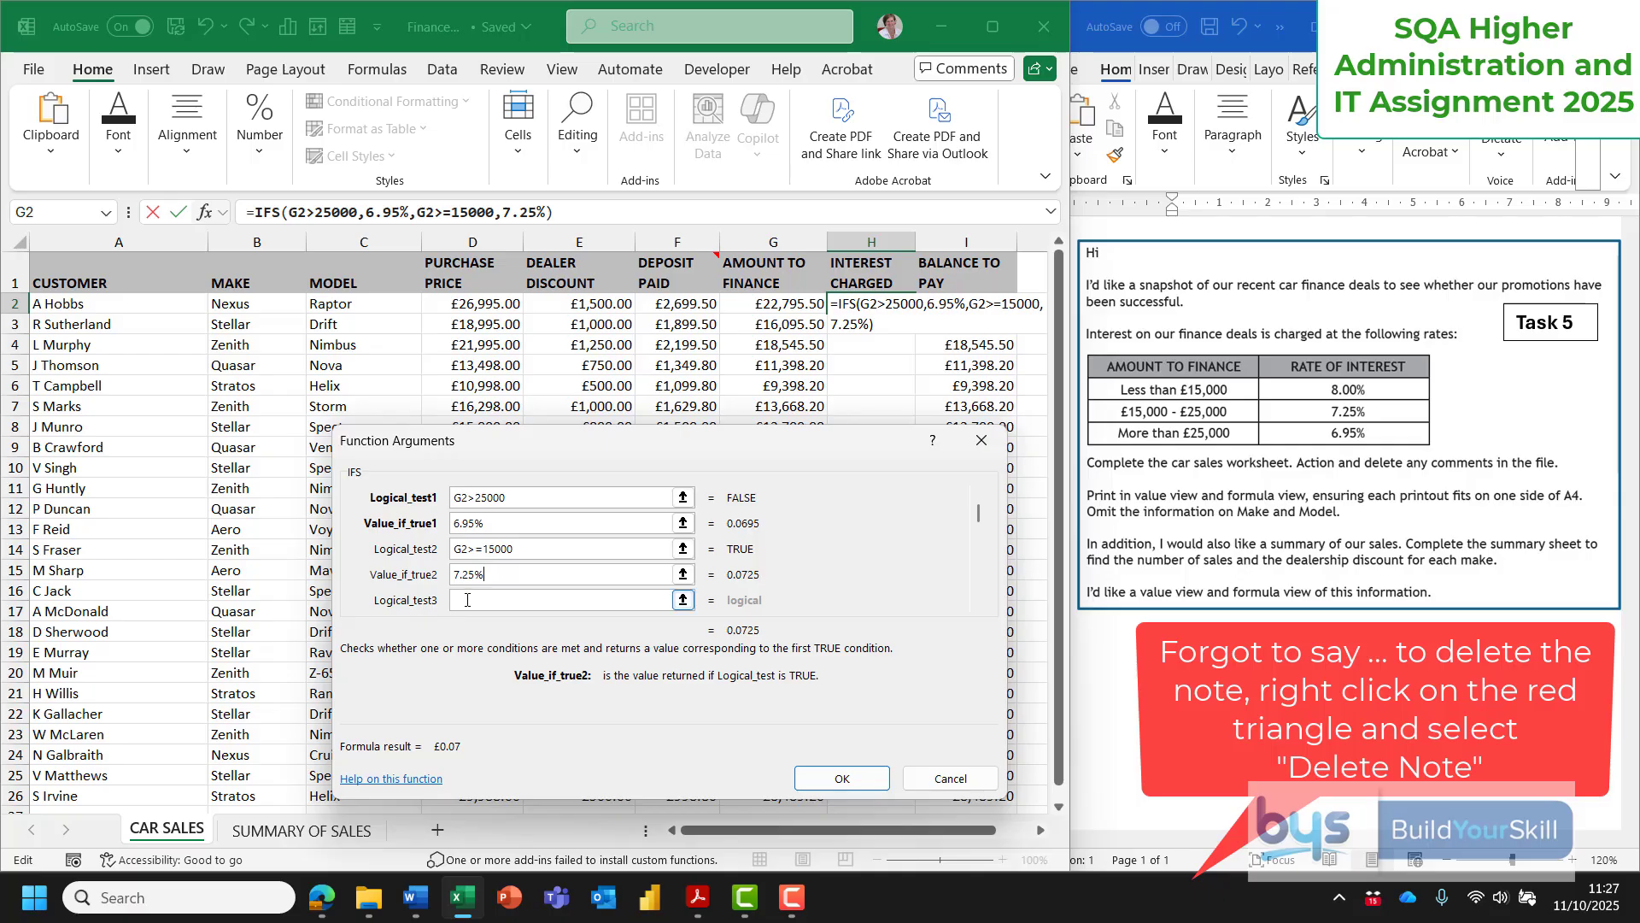
{"action": "left_click", "coordinate": [467, 601]}
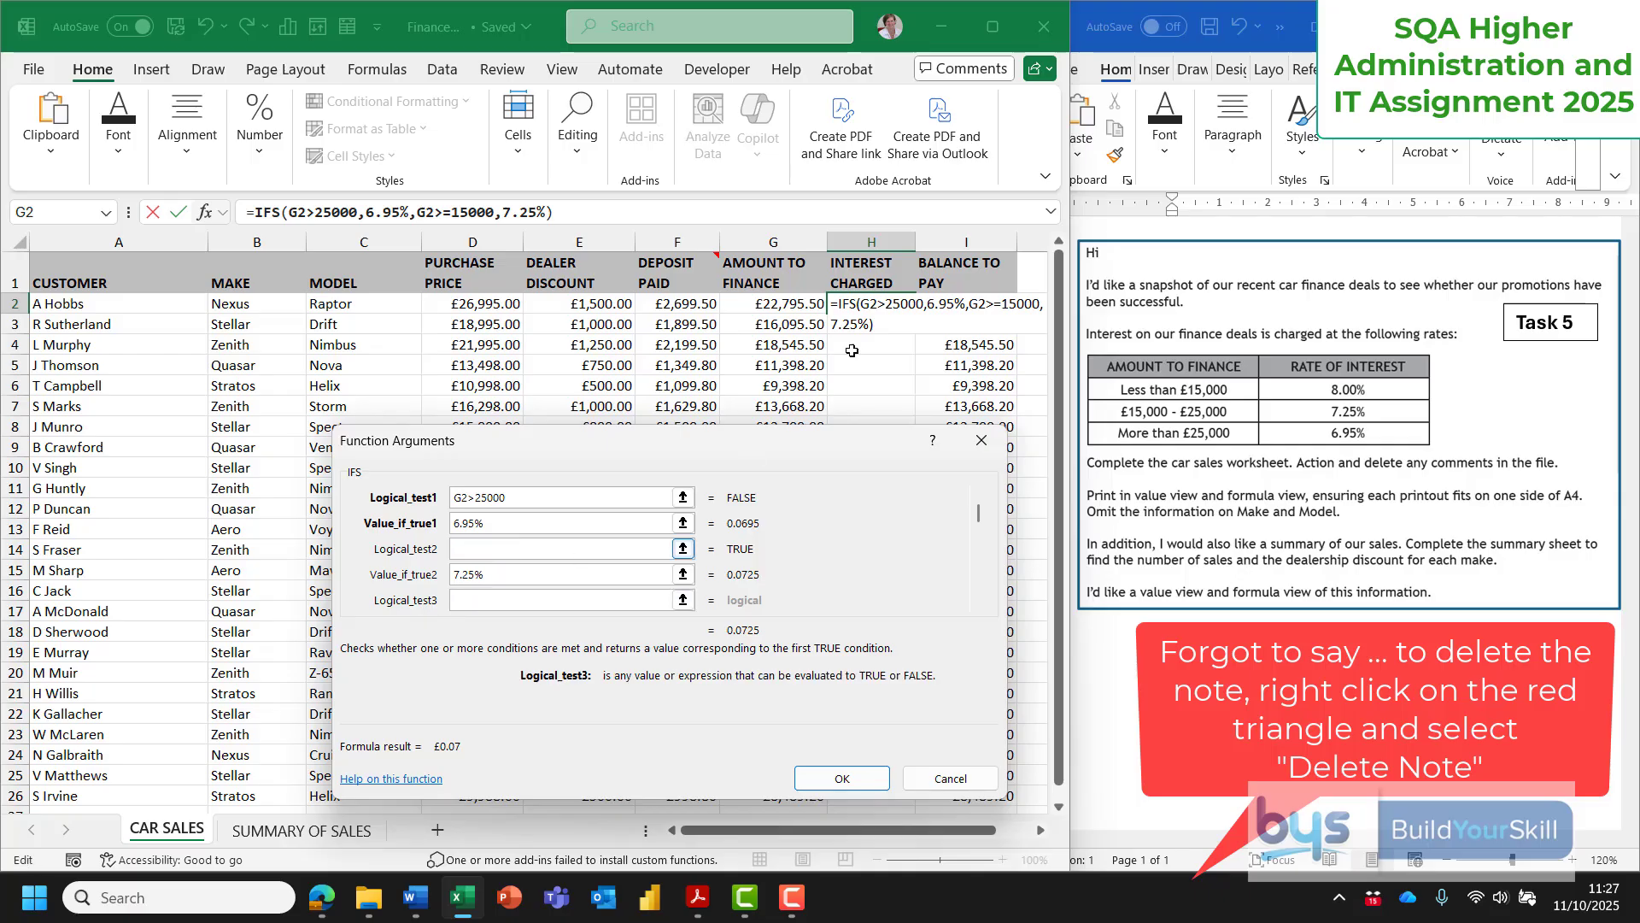
{"action": "left_click", "coordinate": [768, 306]}
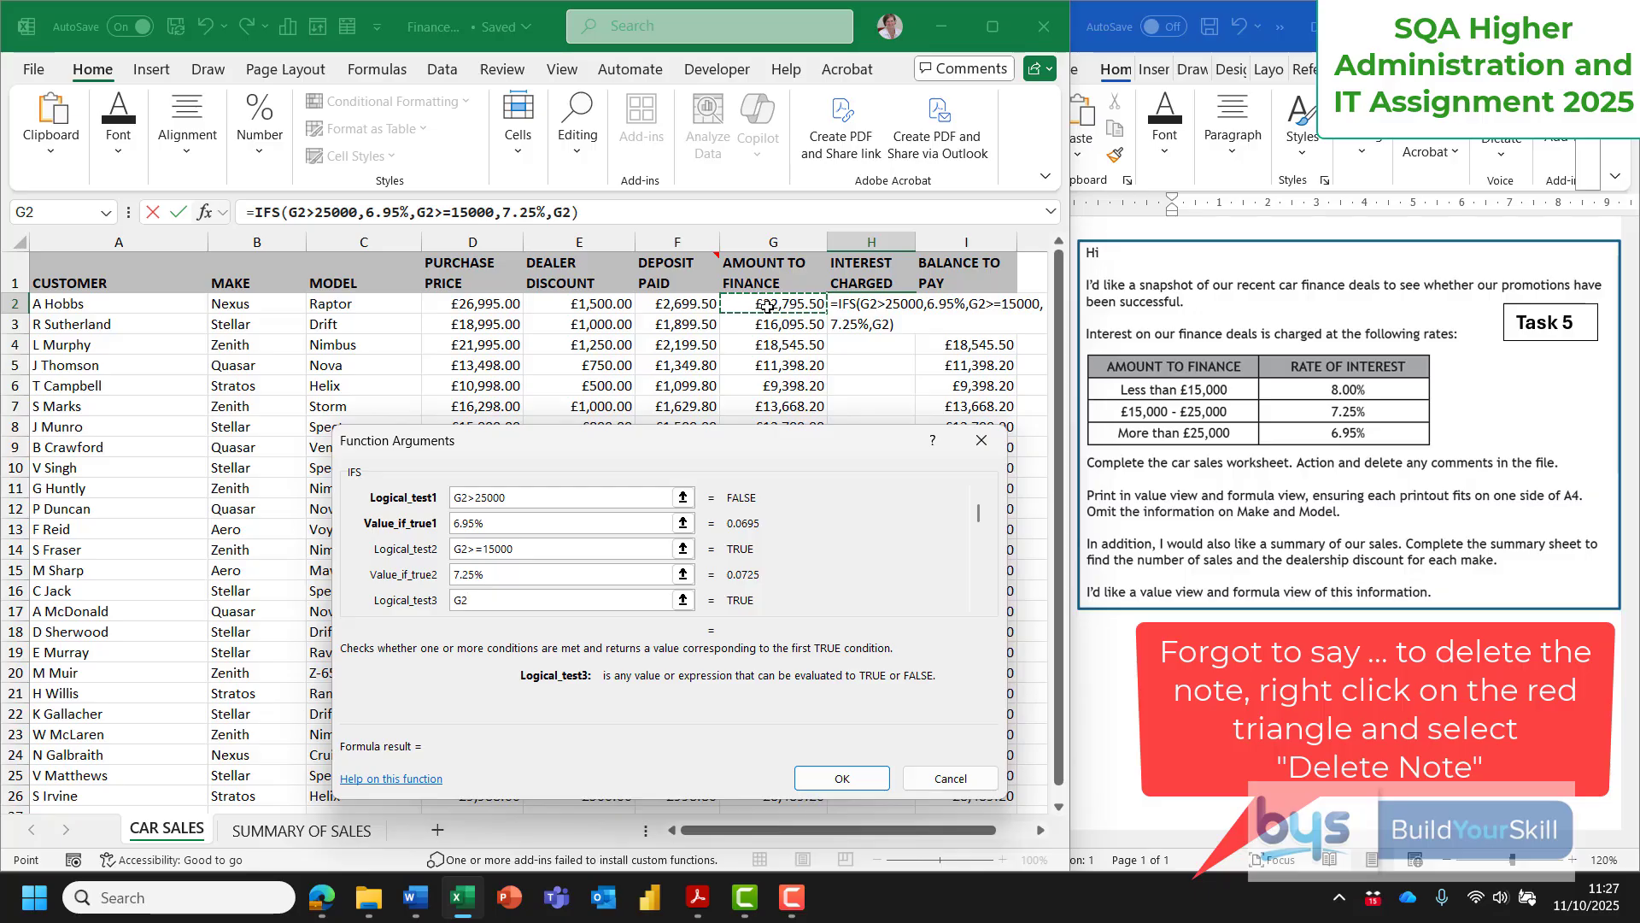
{"action": "type", "text": "<15"}
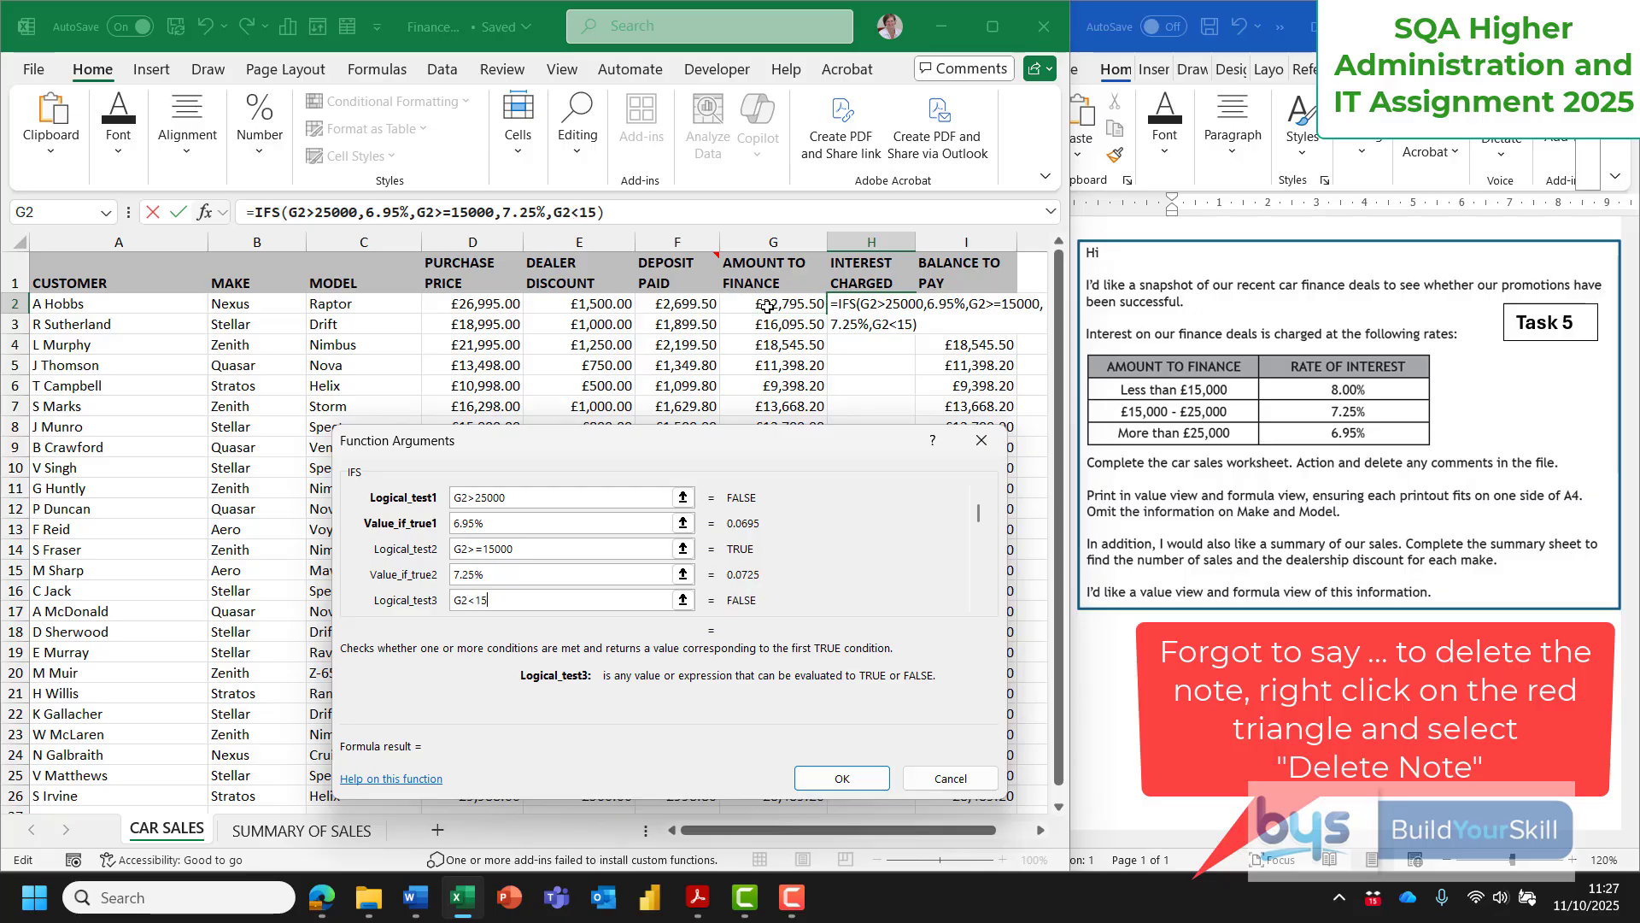
{"action": "type", "text": "000"}
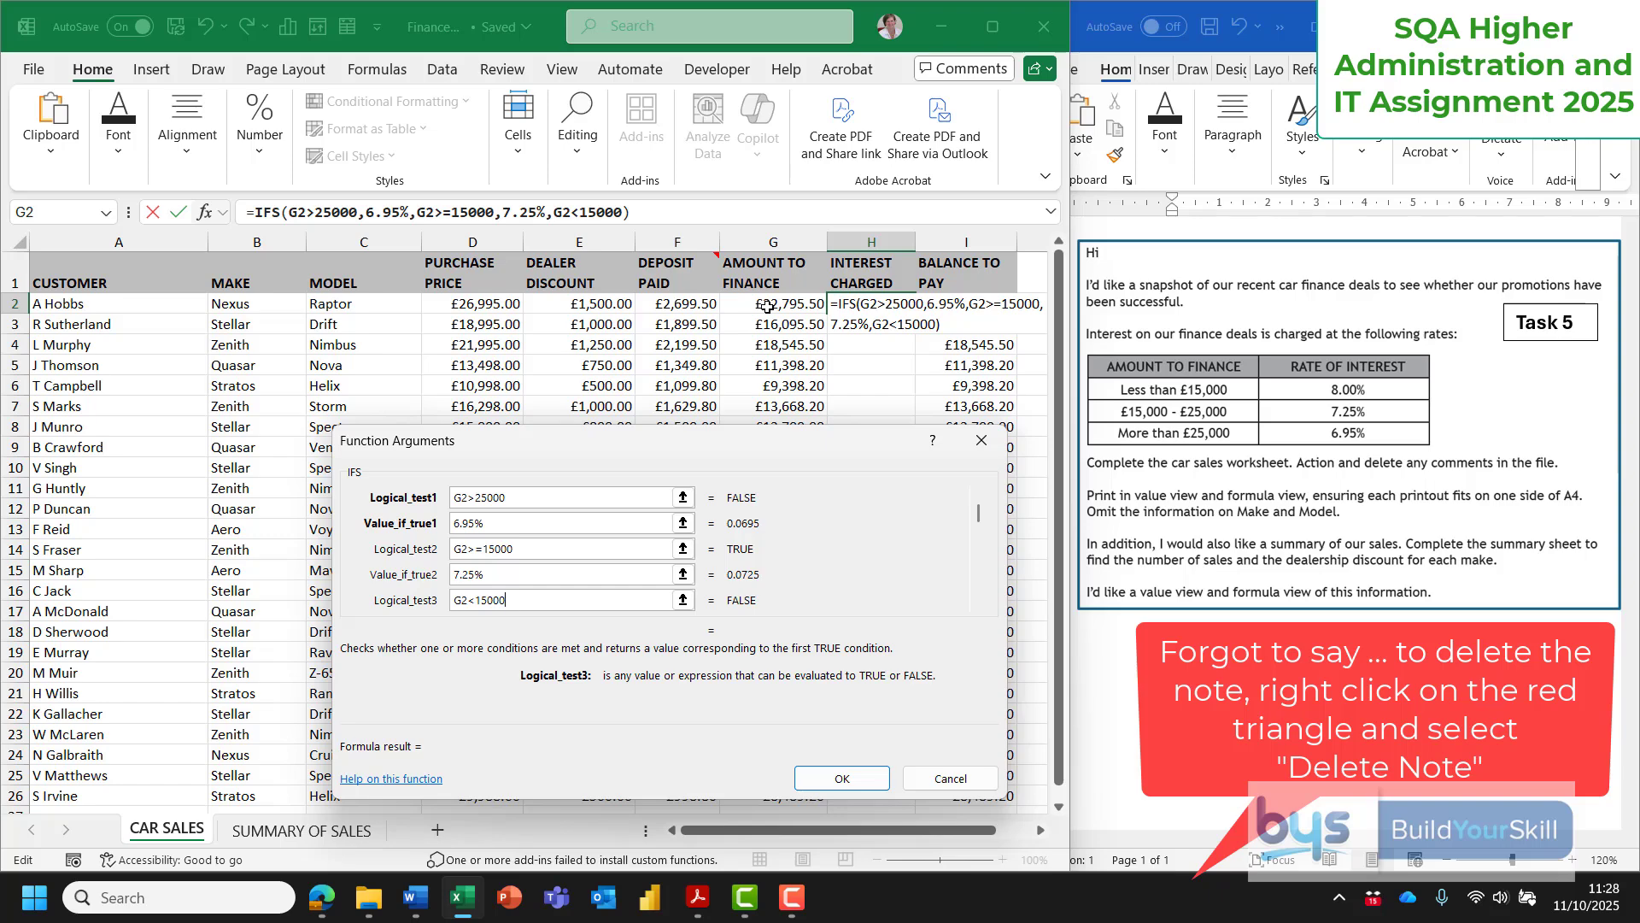
{"action": "key", "text": "Tab"}
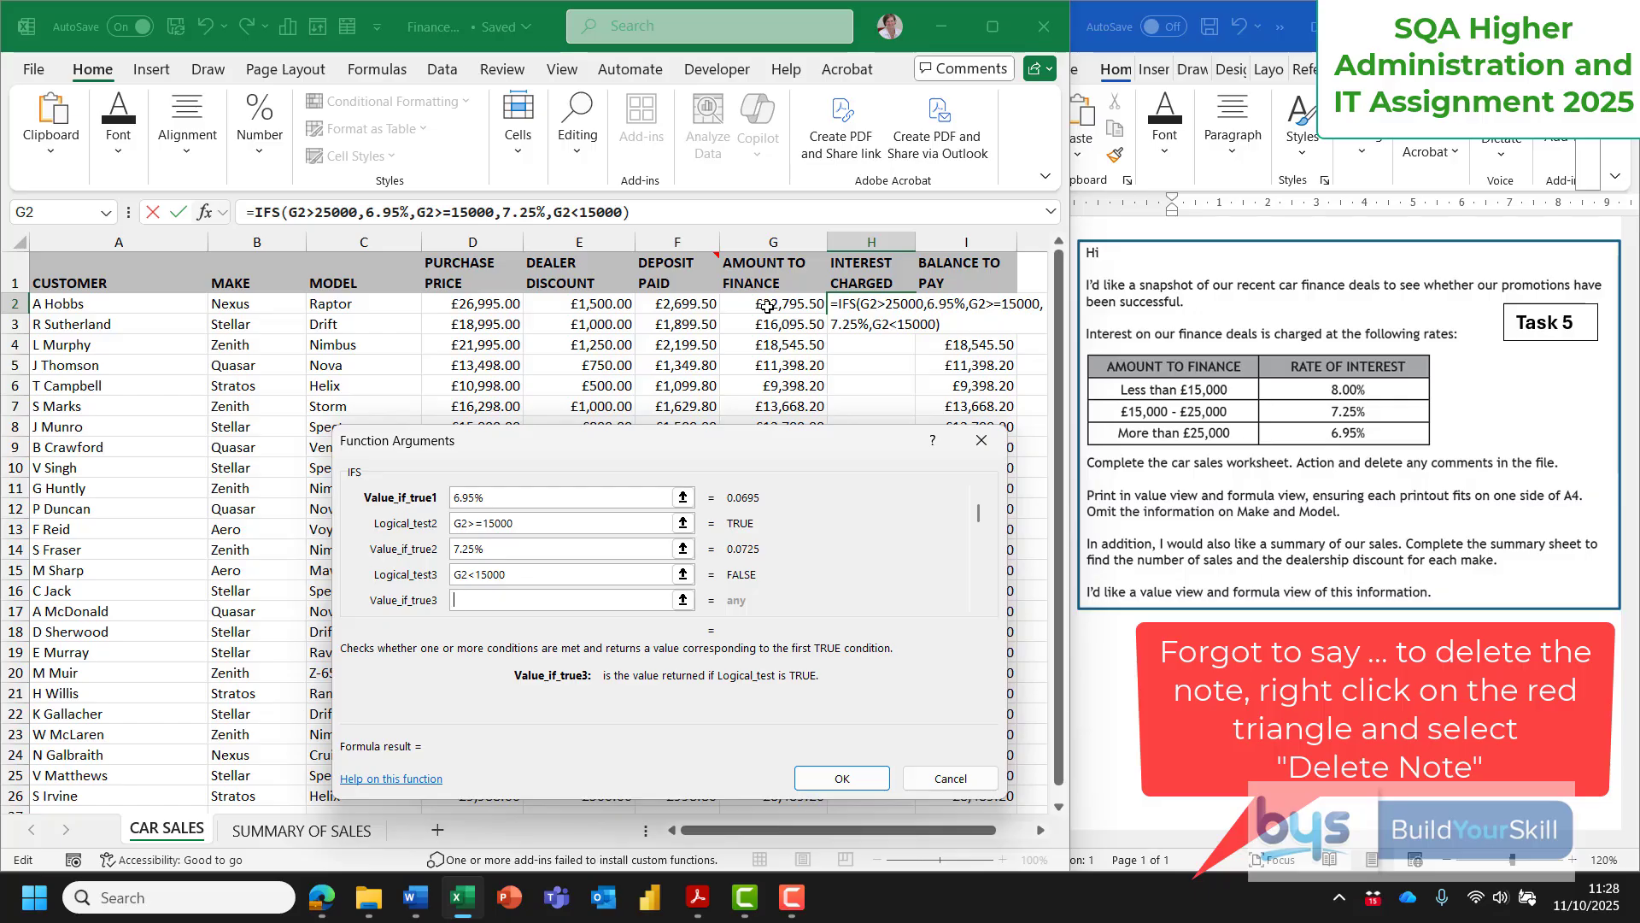
{"action": "type", "text": "8.0"}
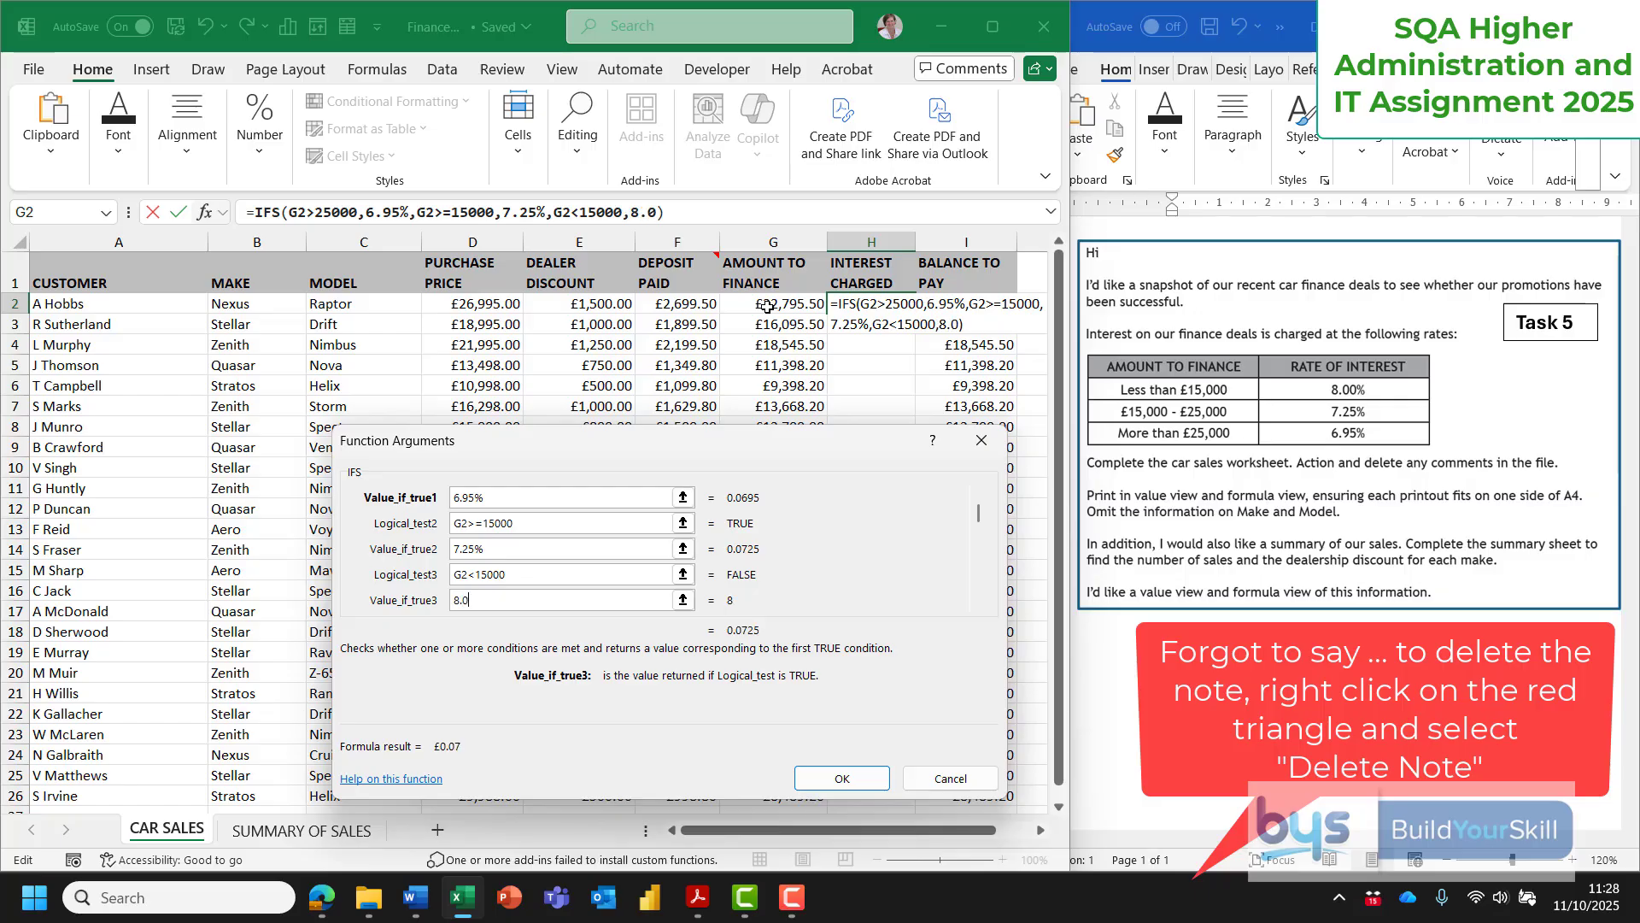
{"action": "type", "text": "0%"}
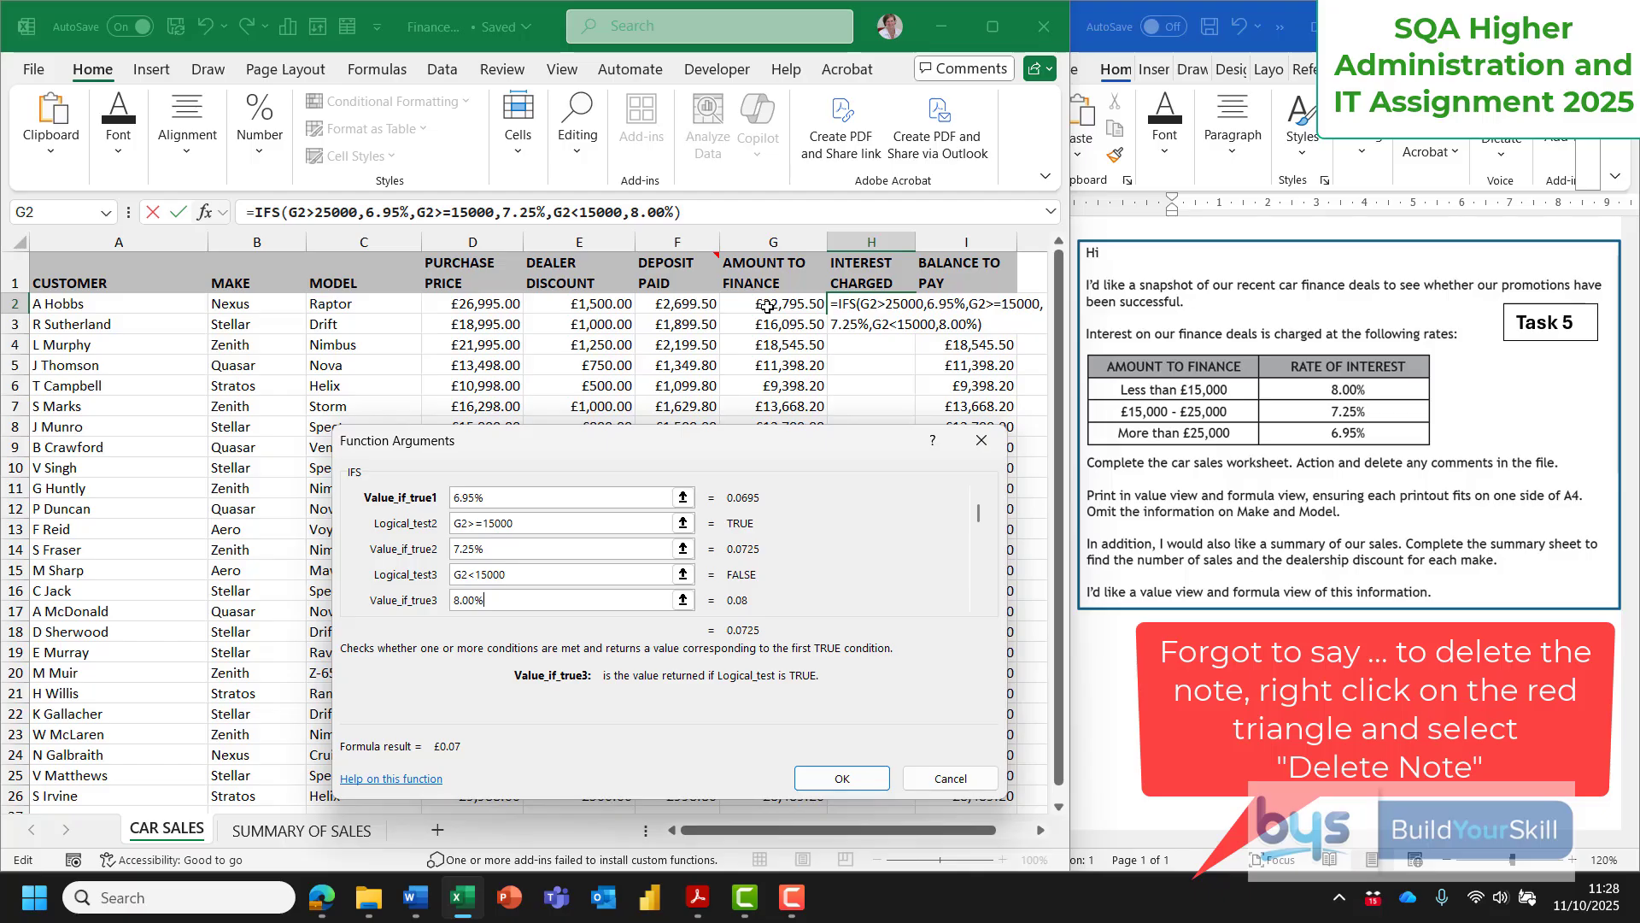
{"action": "left_click", "coordinate": [838, 777]}
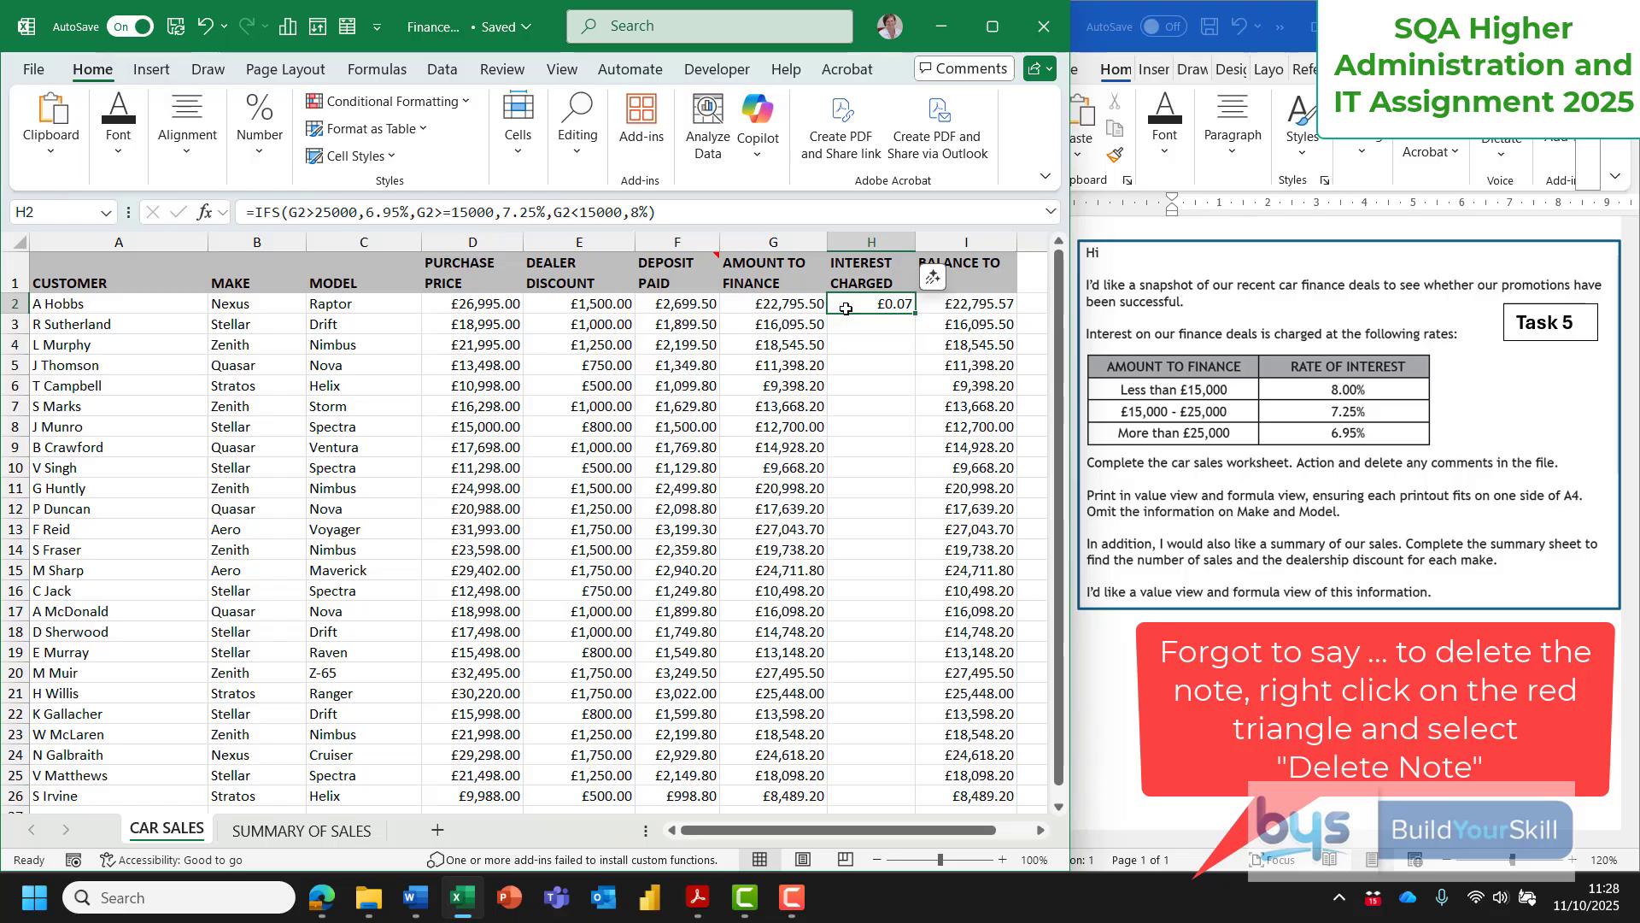
Examine how H2's result previews in the available number formats, without changing the cell's format.
{"action": "left_click", "coordinate": [258, 158]}
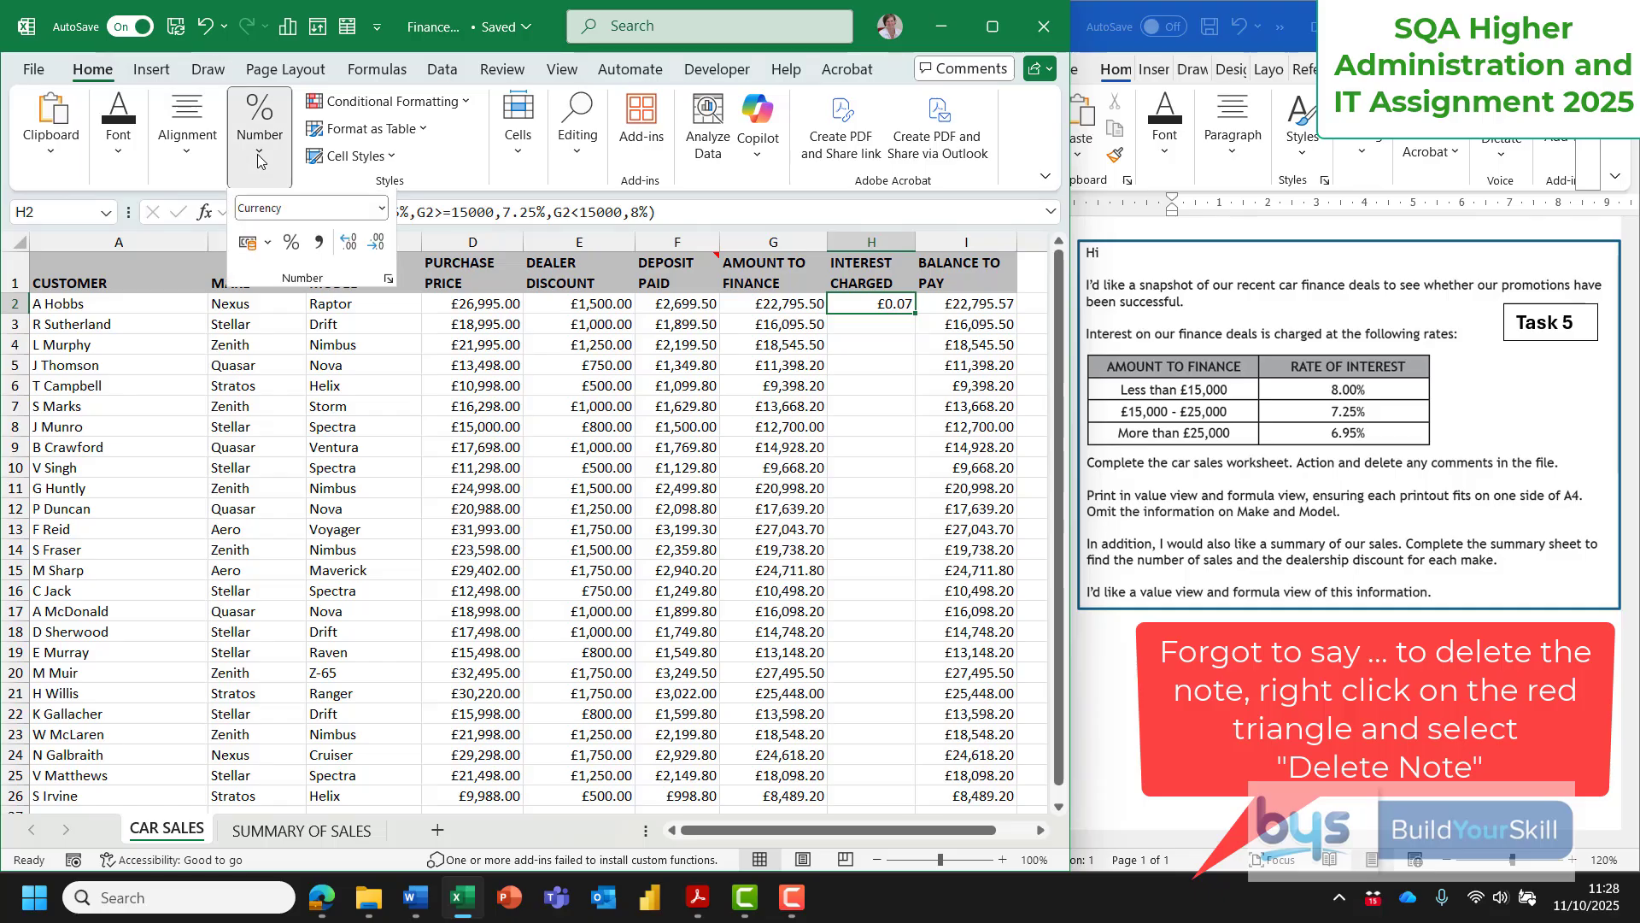
{"action": "left_click", "coordinate": [380, 213]}
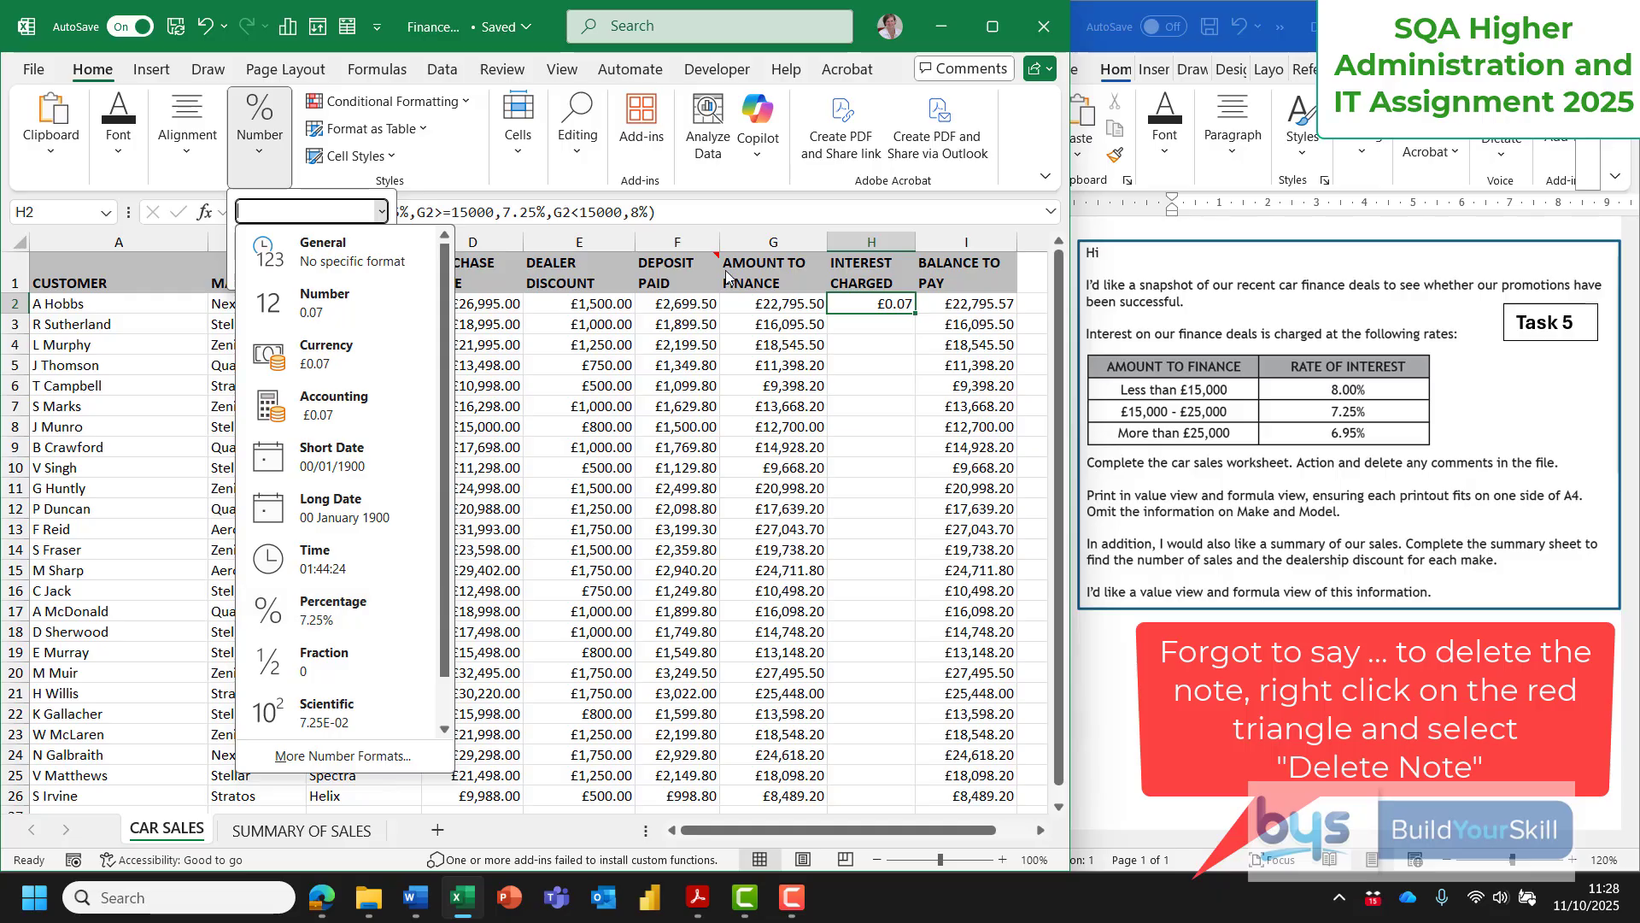
{"action": "key", "text": "Escape"}
{"action": "key", "text": "Escape"}
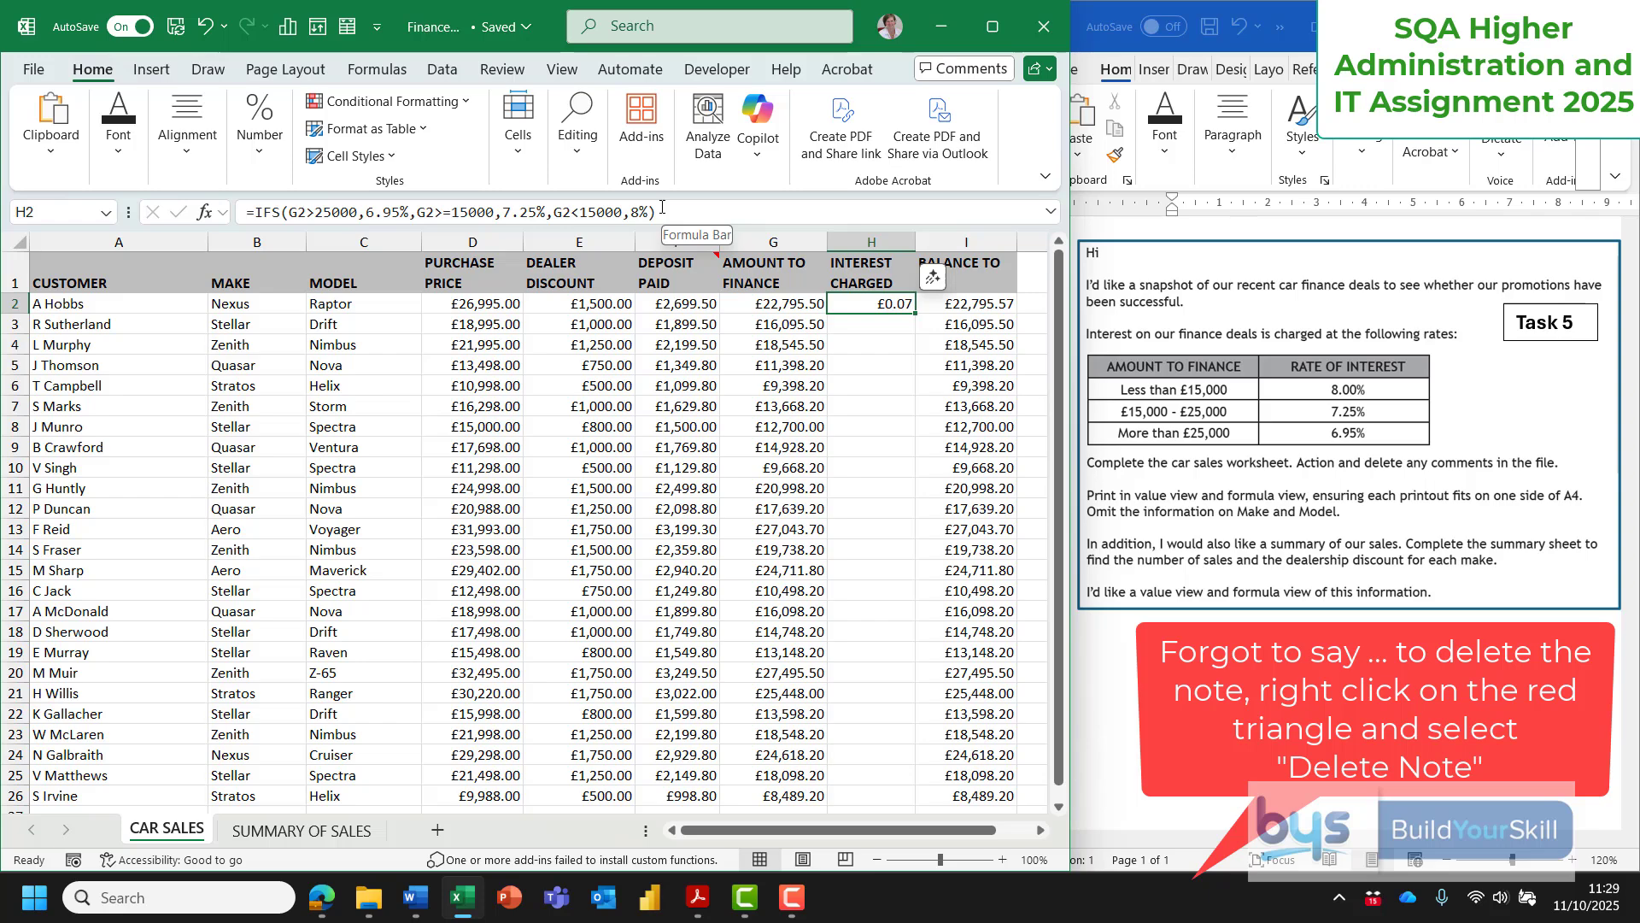
Multiply the IFS result in H2 by G2 and copy the formula down the Interest Charged column.
{"action": "left_click", "coordinate": [660, 210]}
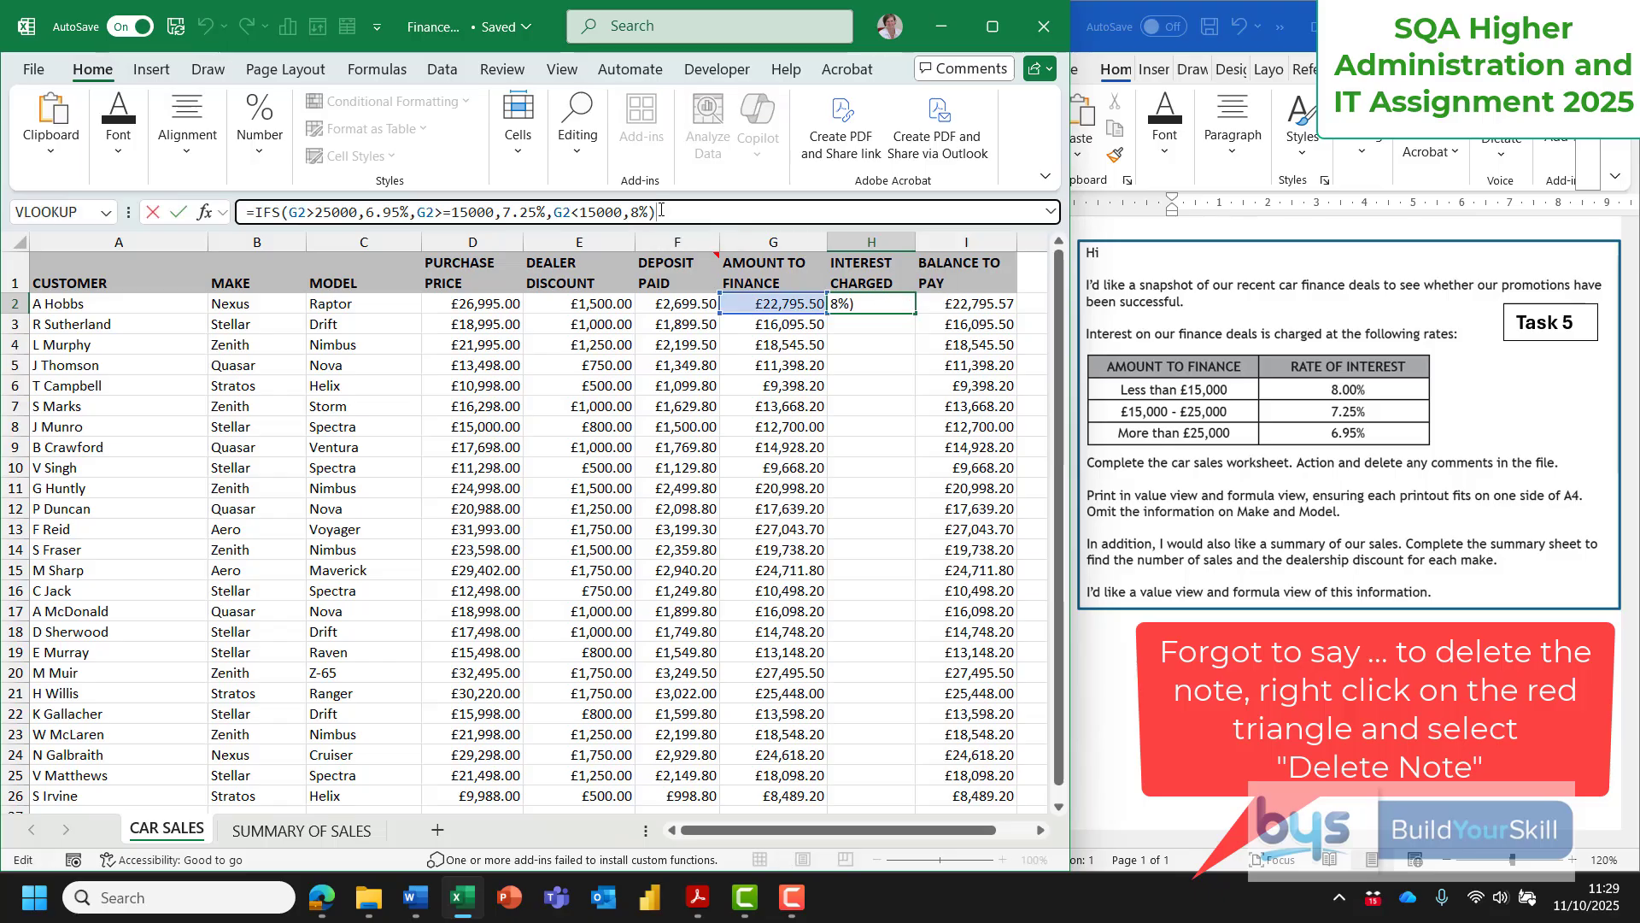
{"action": "type", "text": "*"}
{"action": "left_click", "coordinate": [773, 305]}
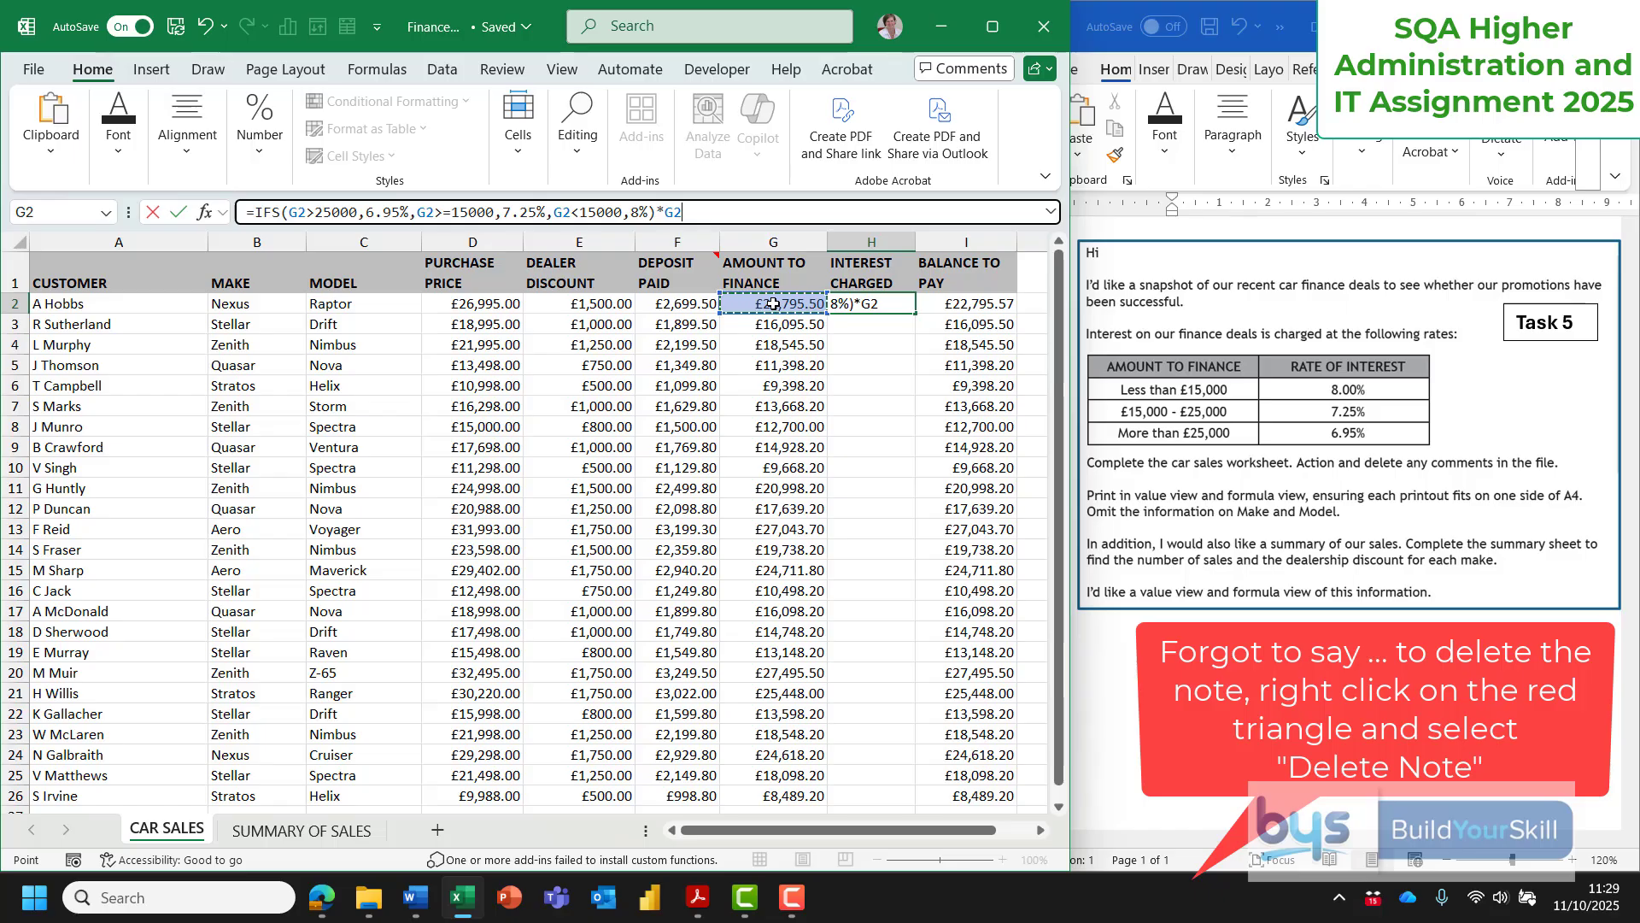
{"action": "key", "text": "Return"}
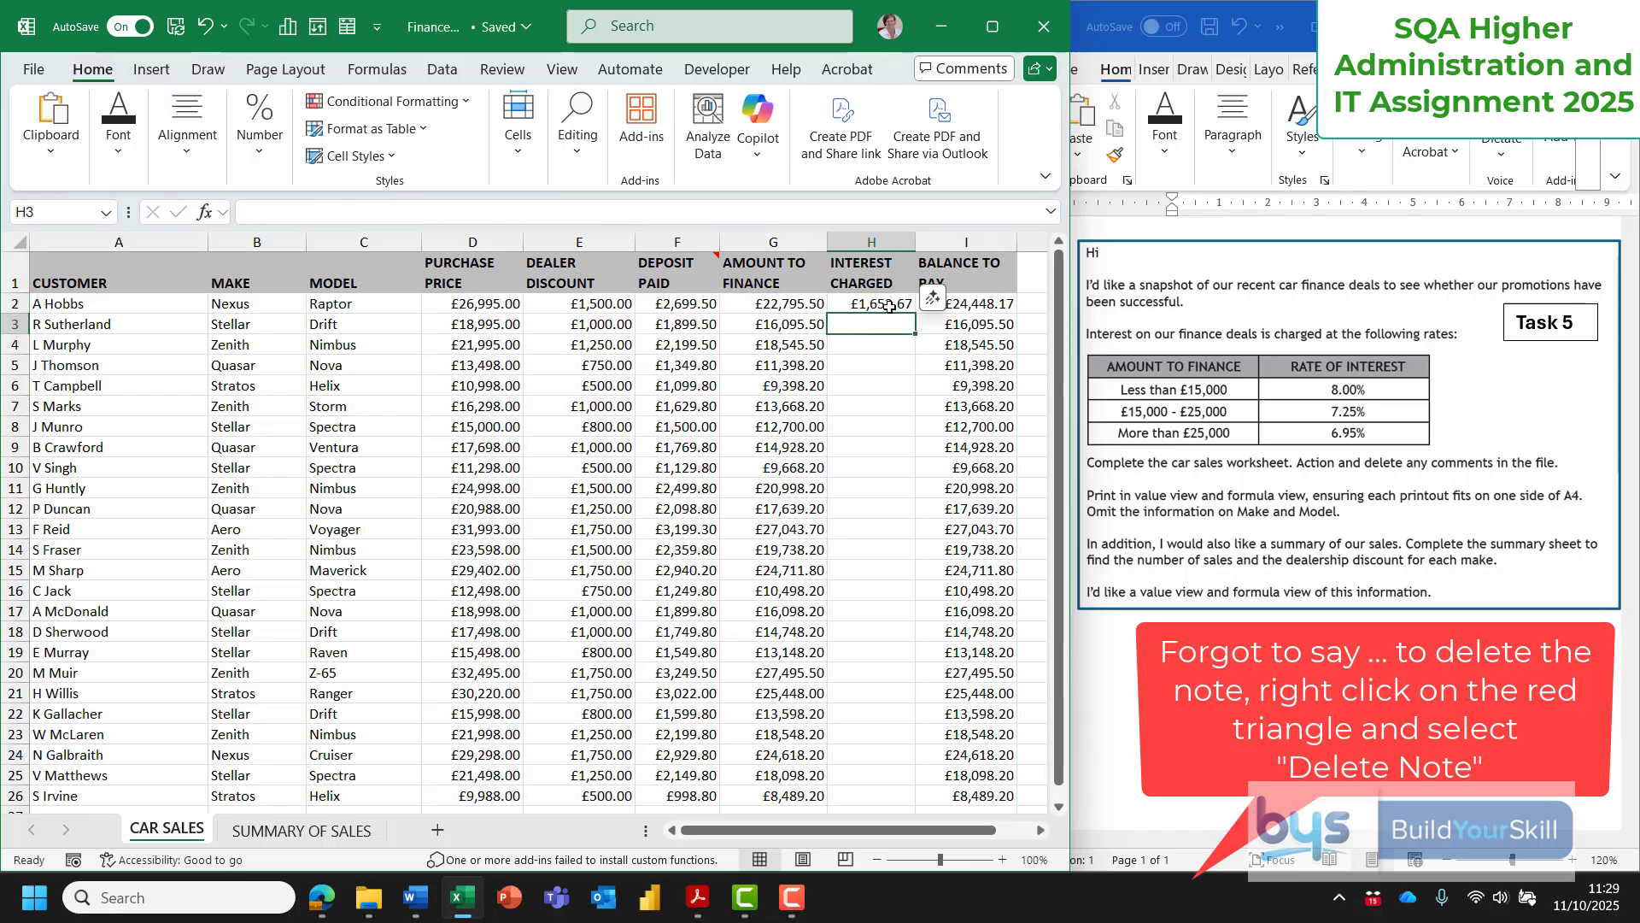
{"action": "left_click", "coordinate": [866, 301]}
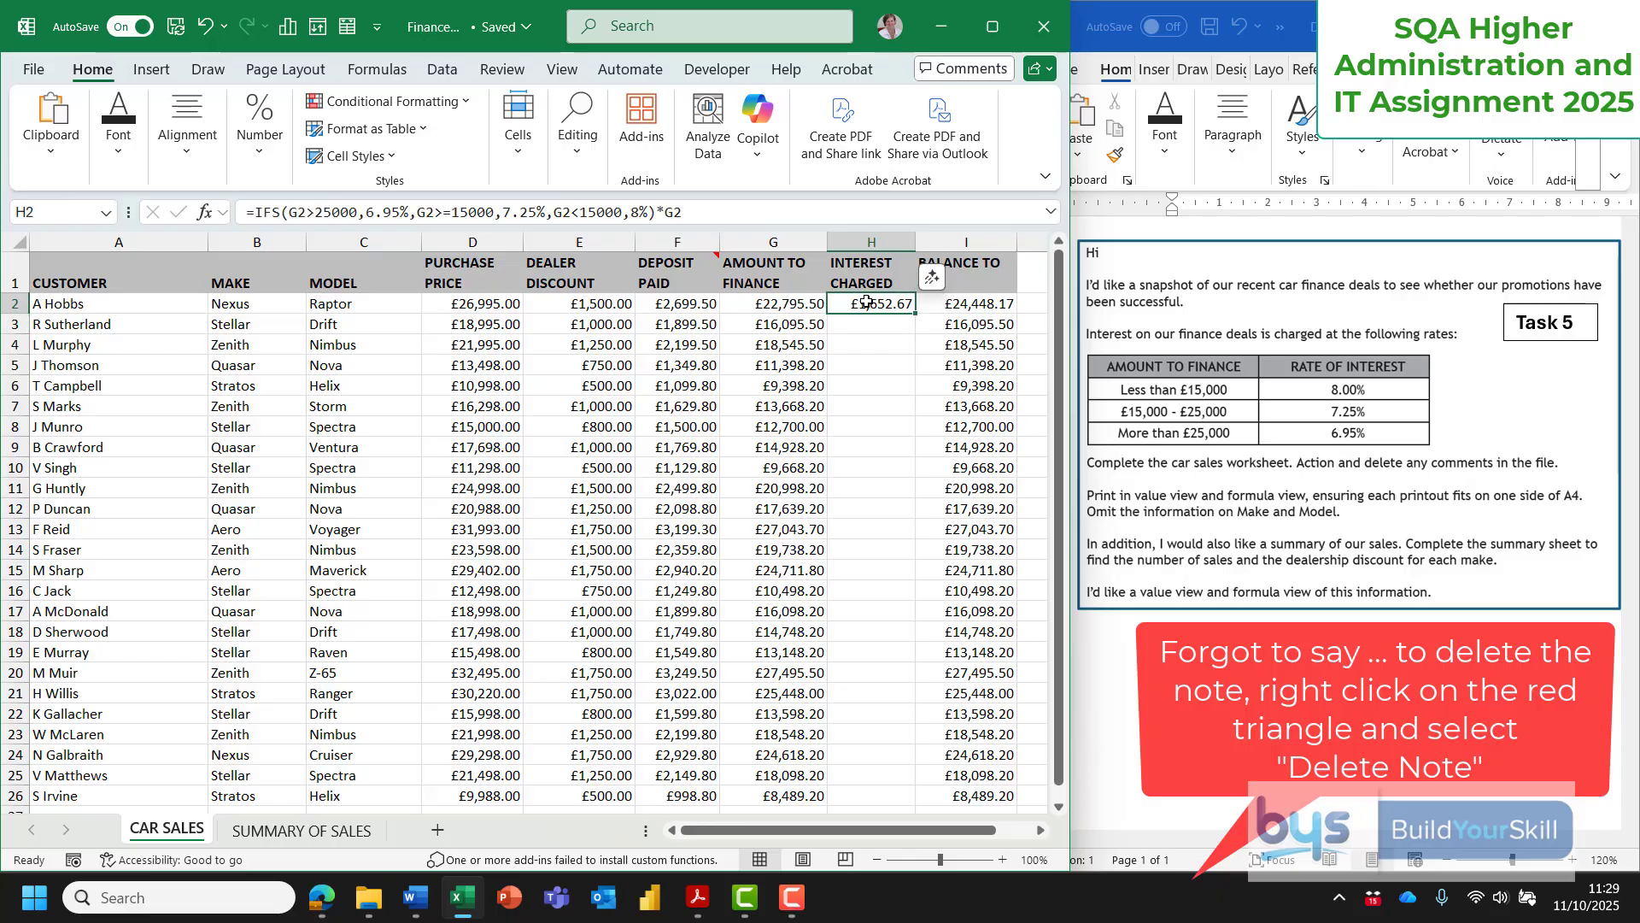
{"action": "double_click", "coordinate": [914, 314]}
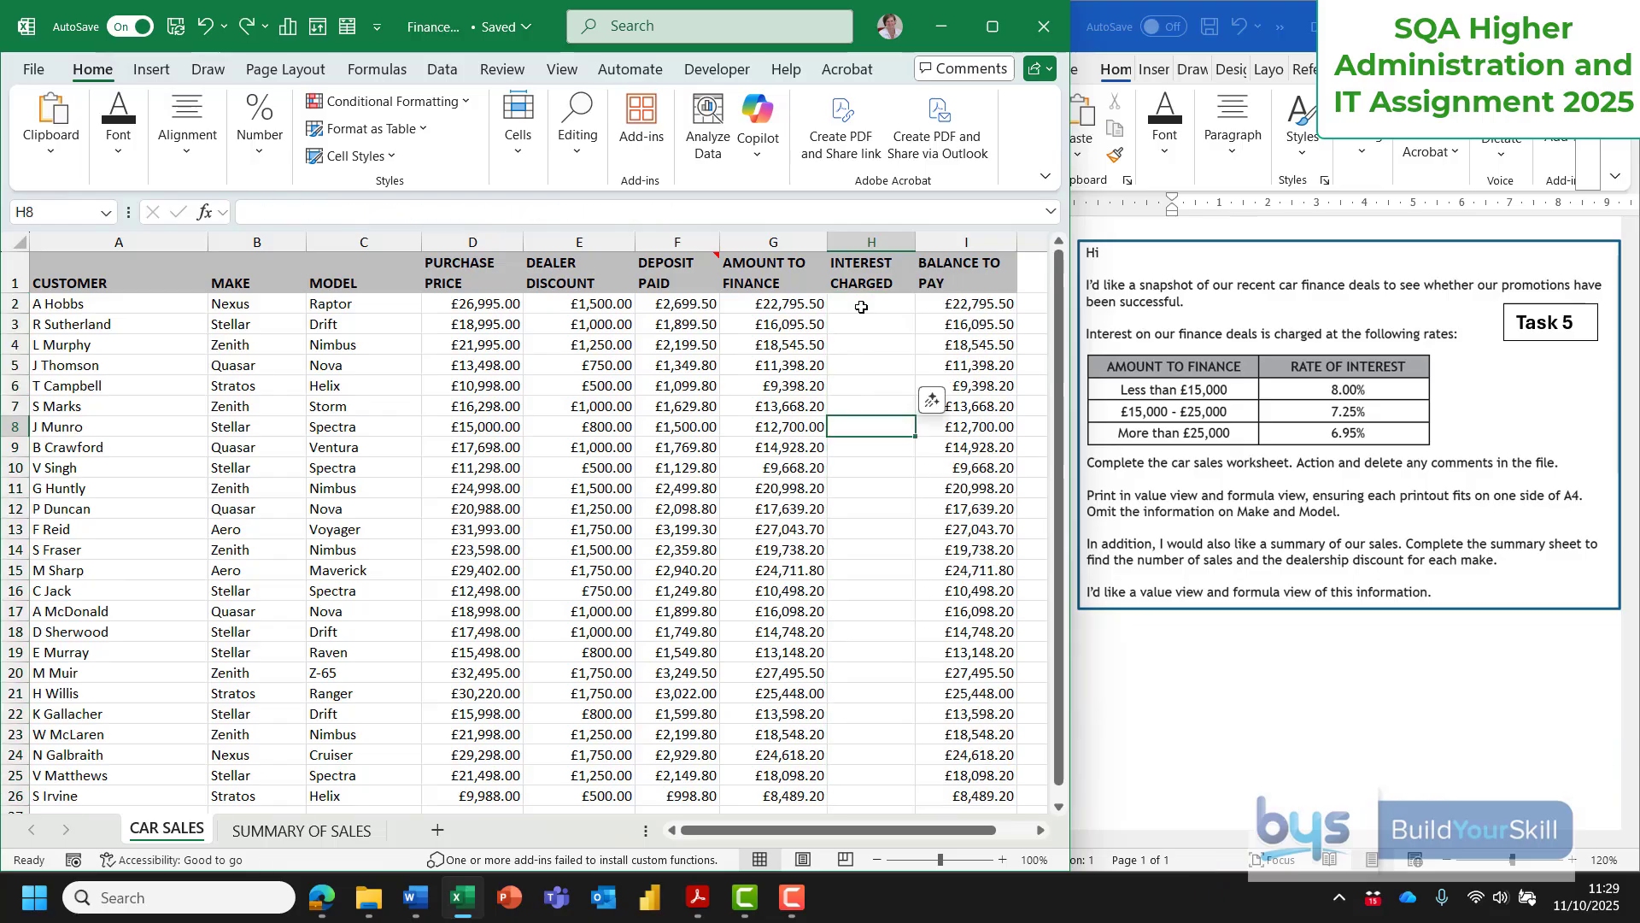
Start an IF formula in H2 that tests G2>25000 and returns 6.95% when true.
{"action": "left_click", "coordinate": [861, 307]}
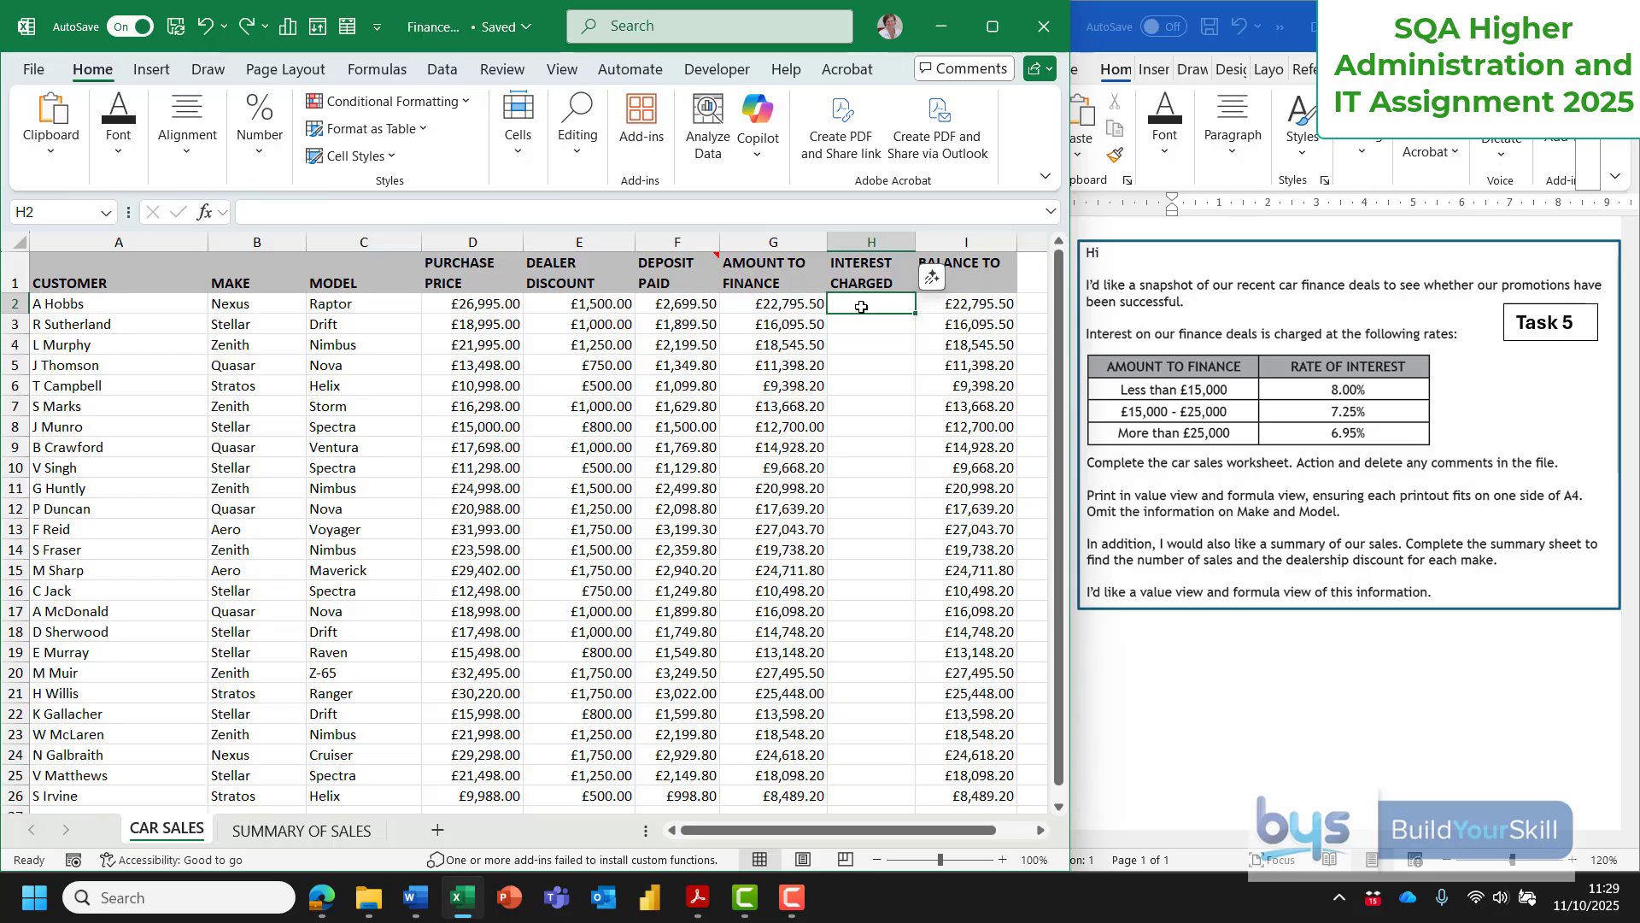
{"action": "type", "text": "="}
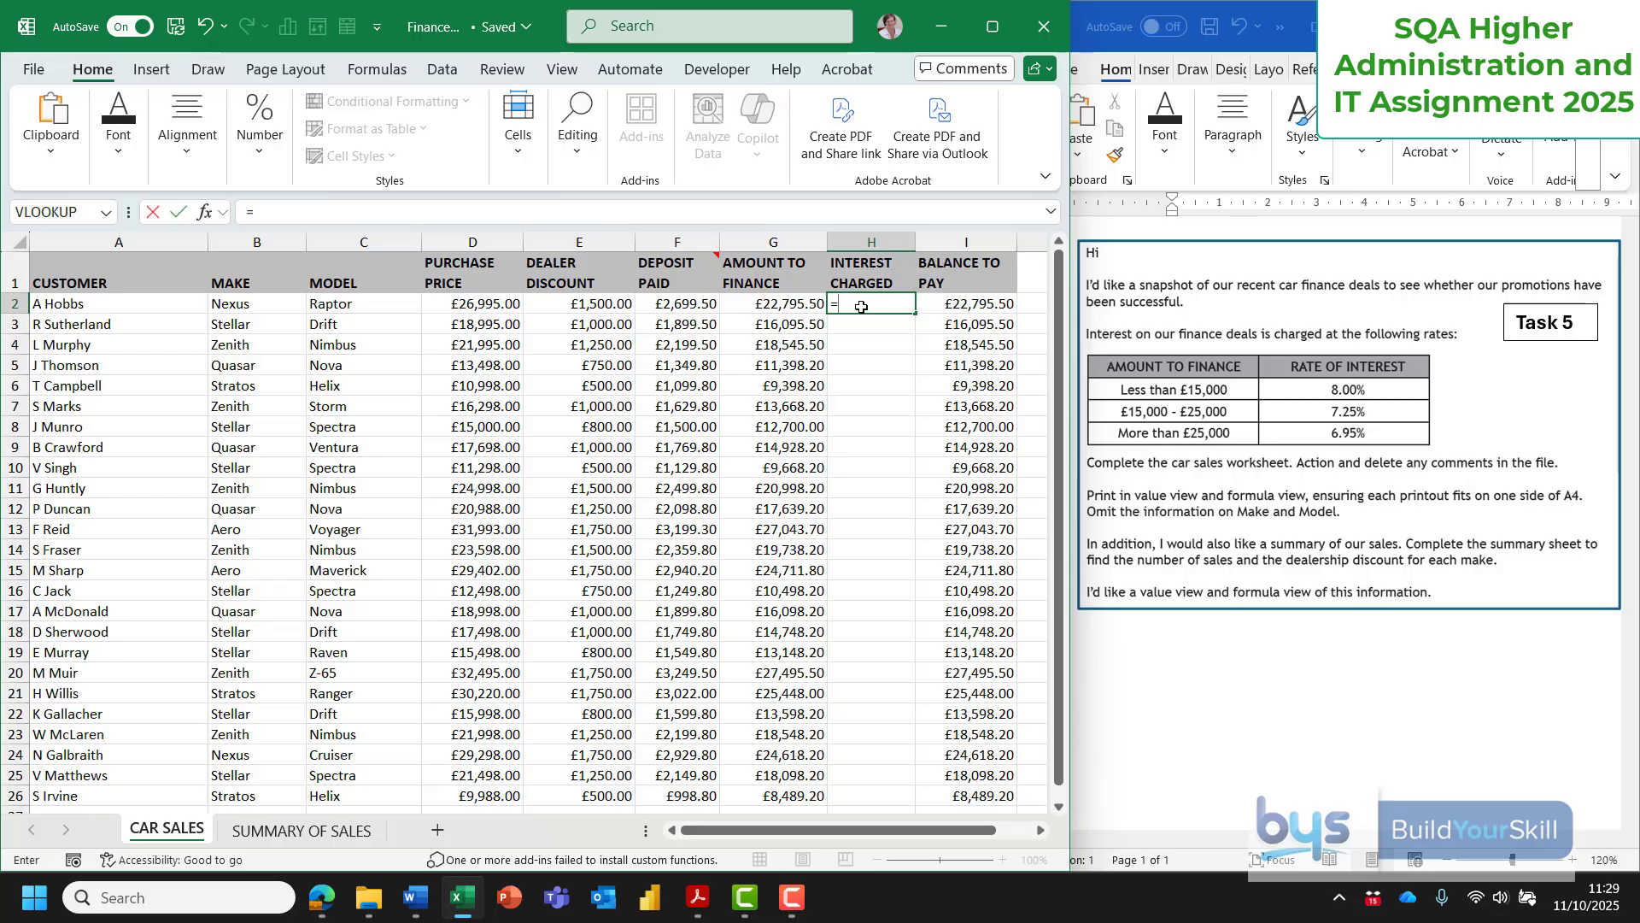
{"action": "type", "text": "IF"}
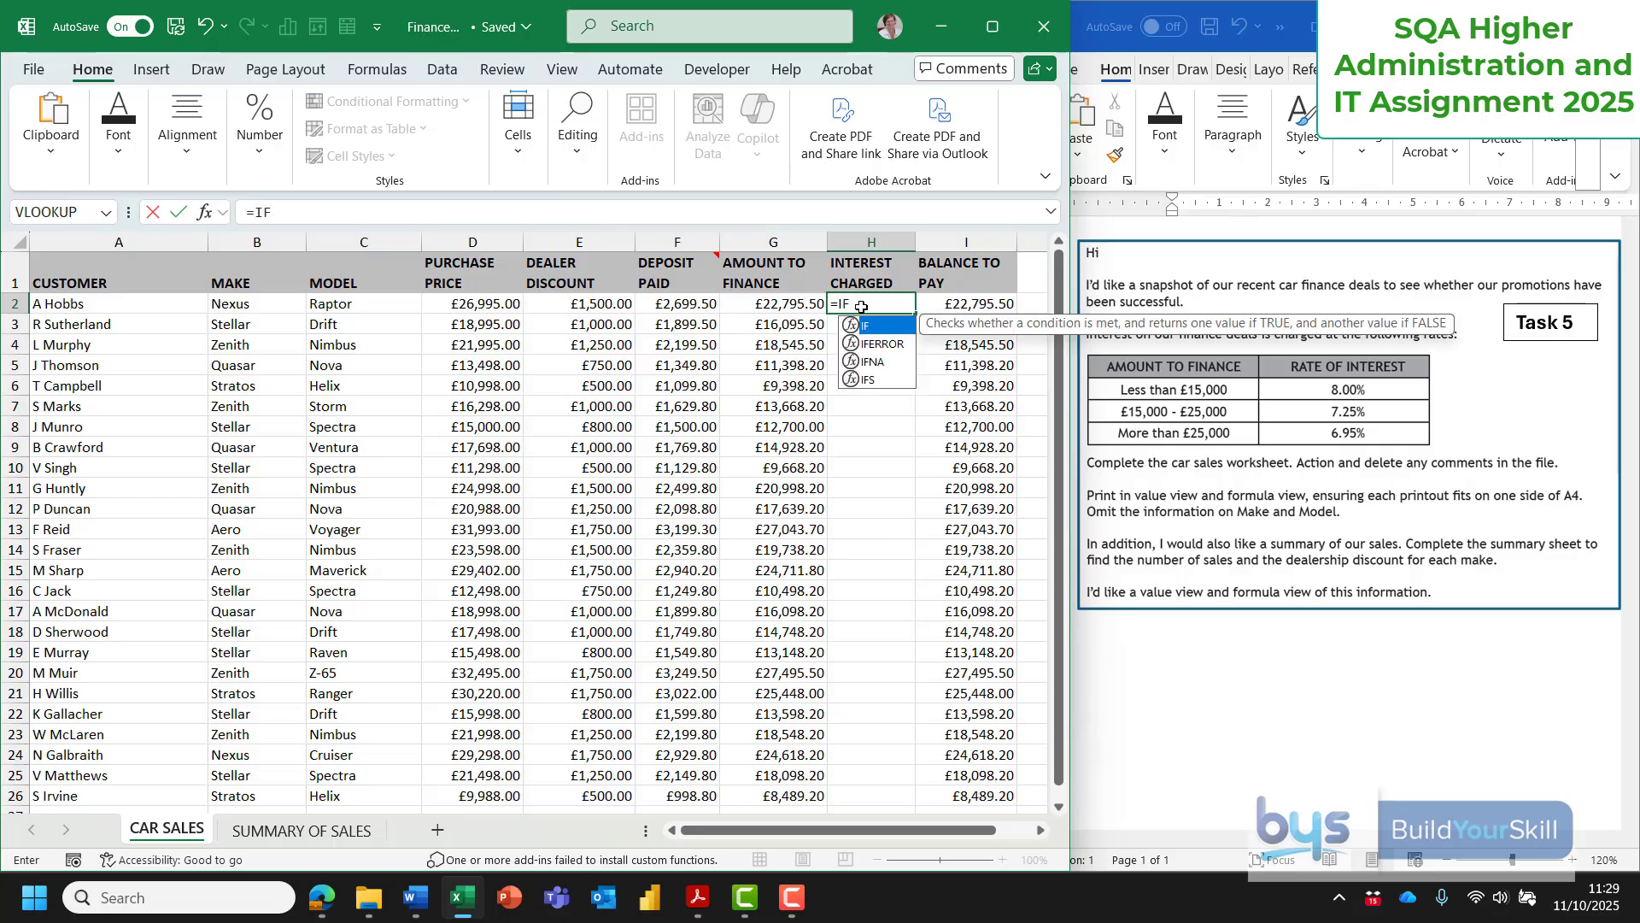
{"action": "type", "text": "("}
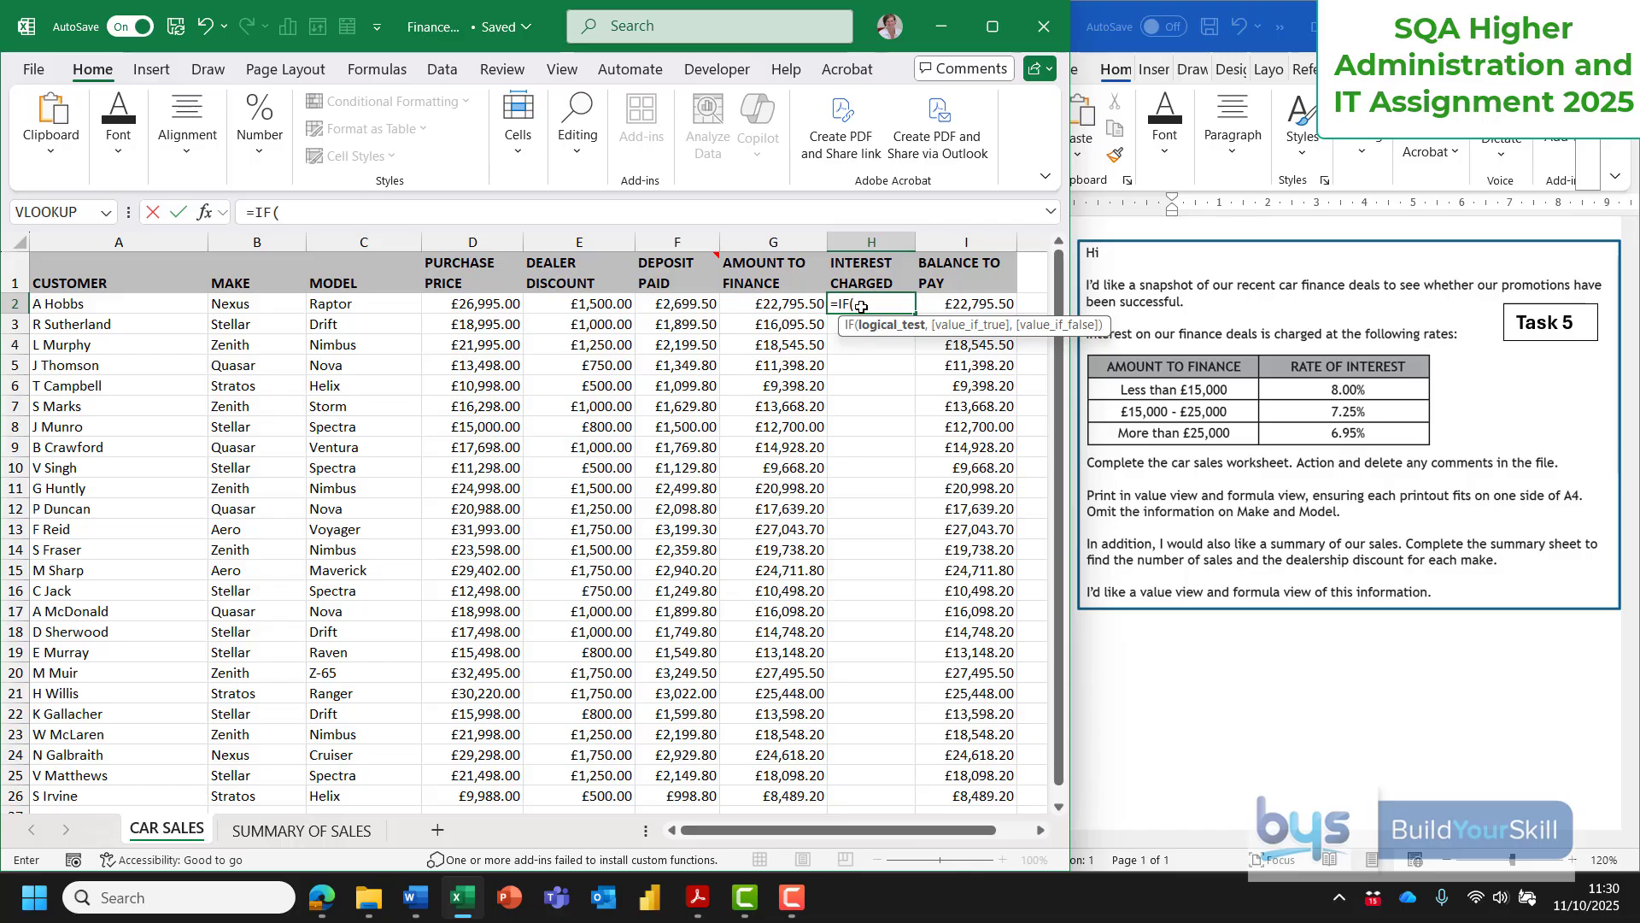
{"action": "left_click", "coordinate": [754, 304]}
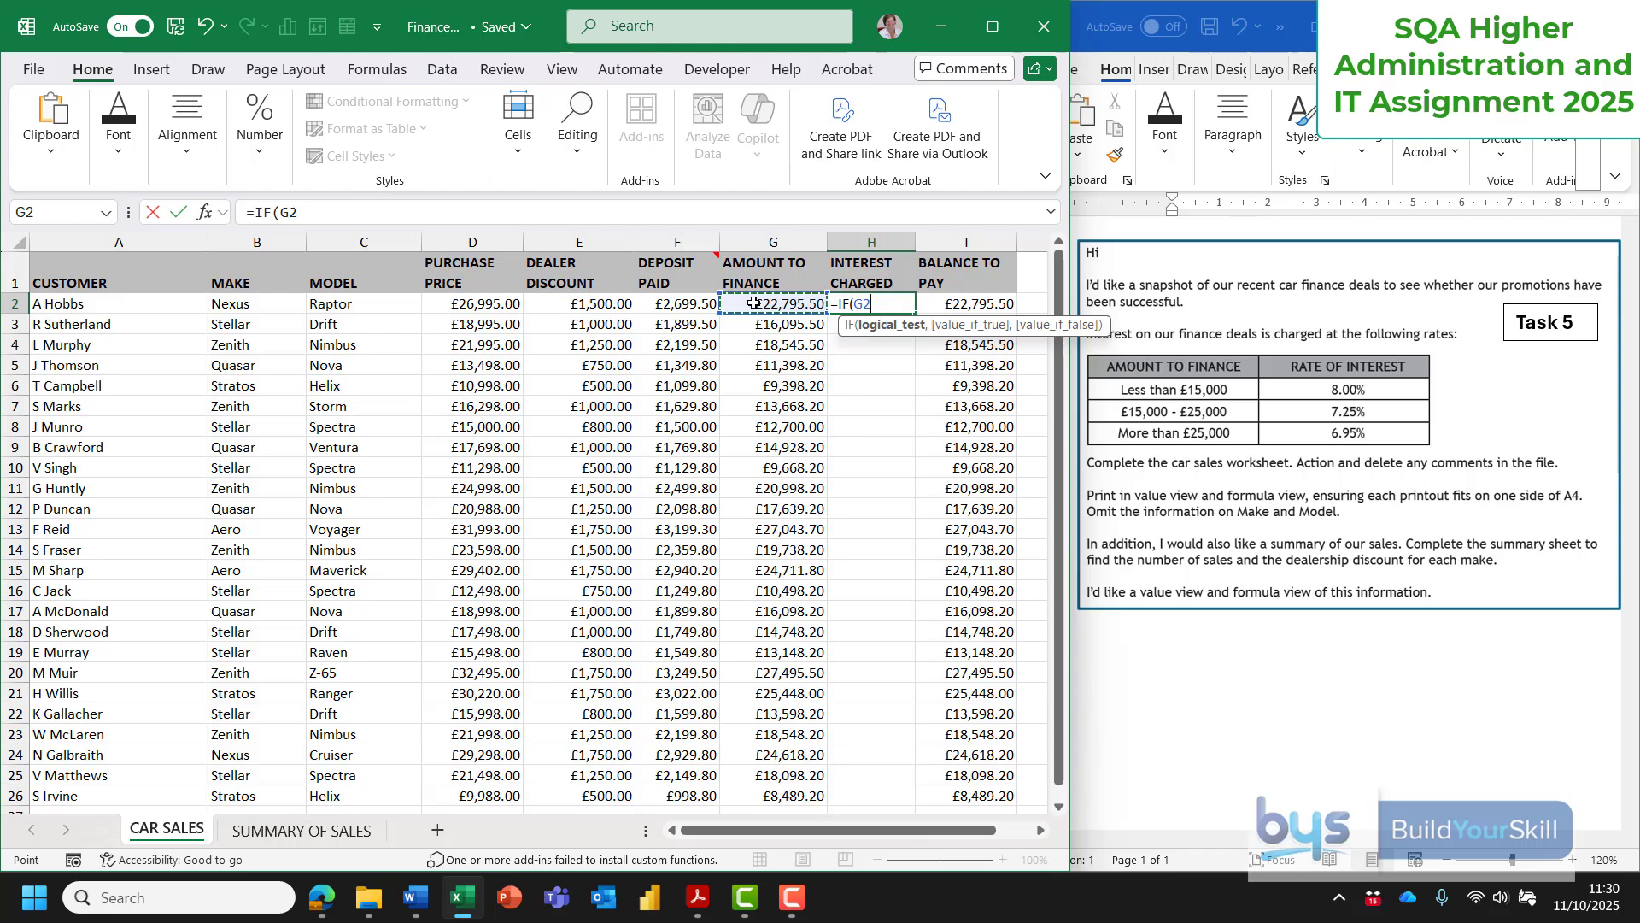
{"action": "type", "text": ">"}
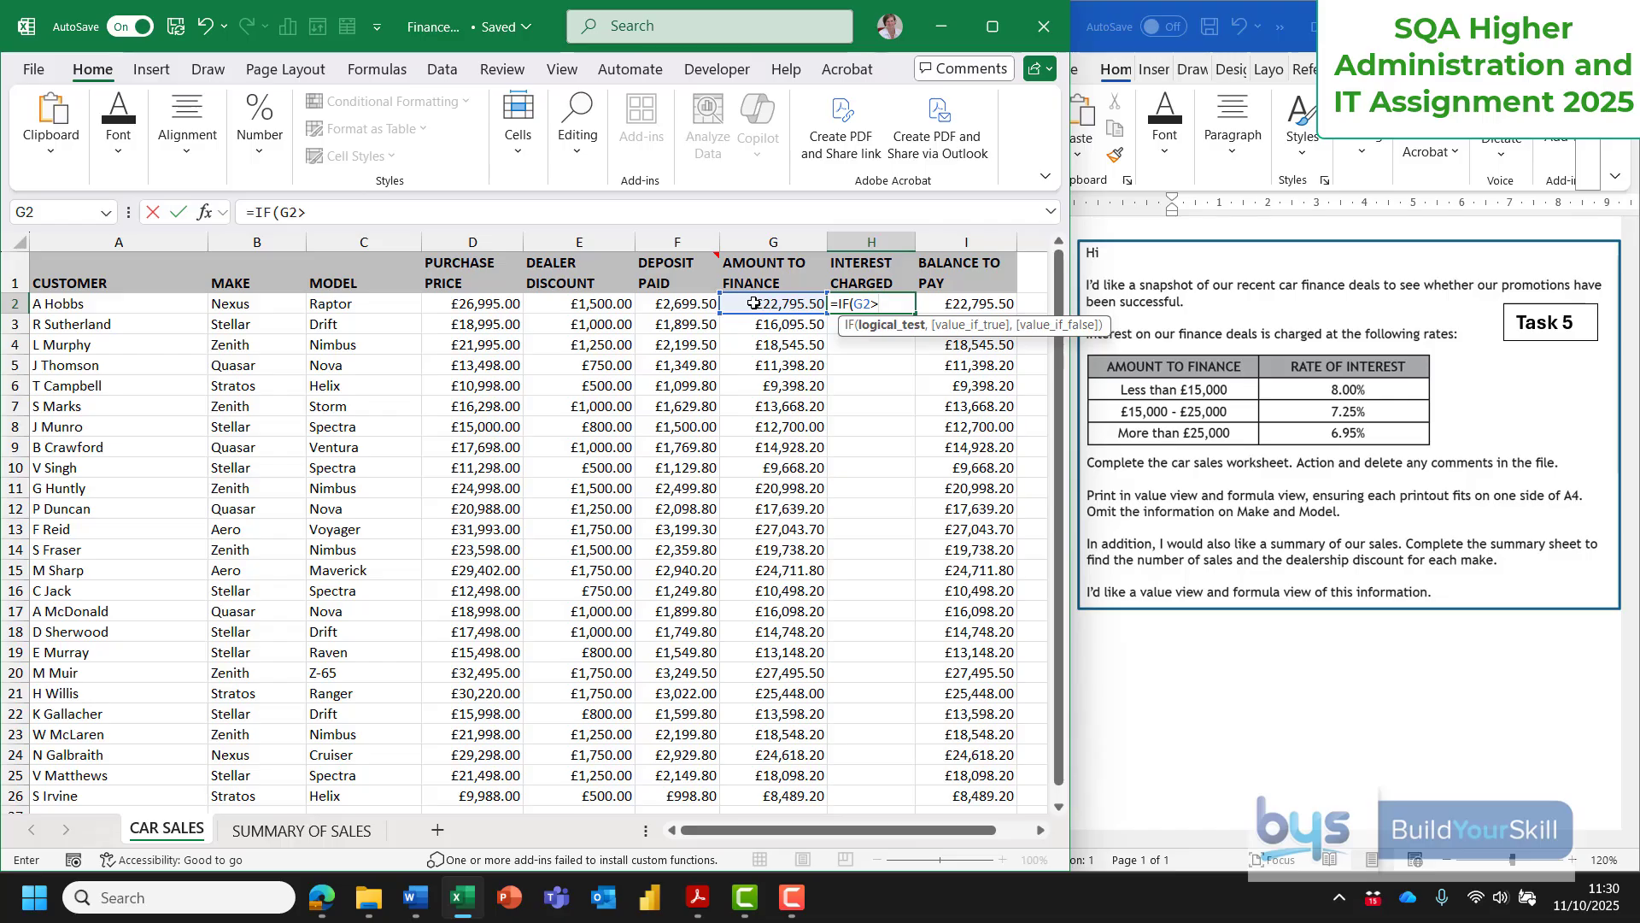
{"action": "type", "text": "25000"}
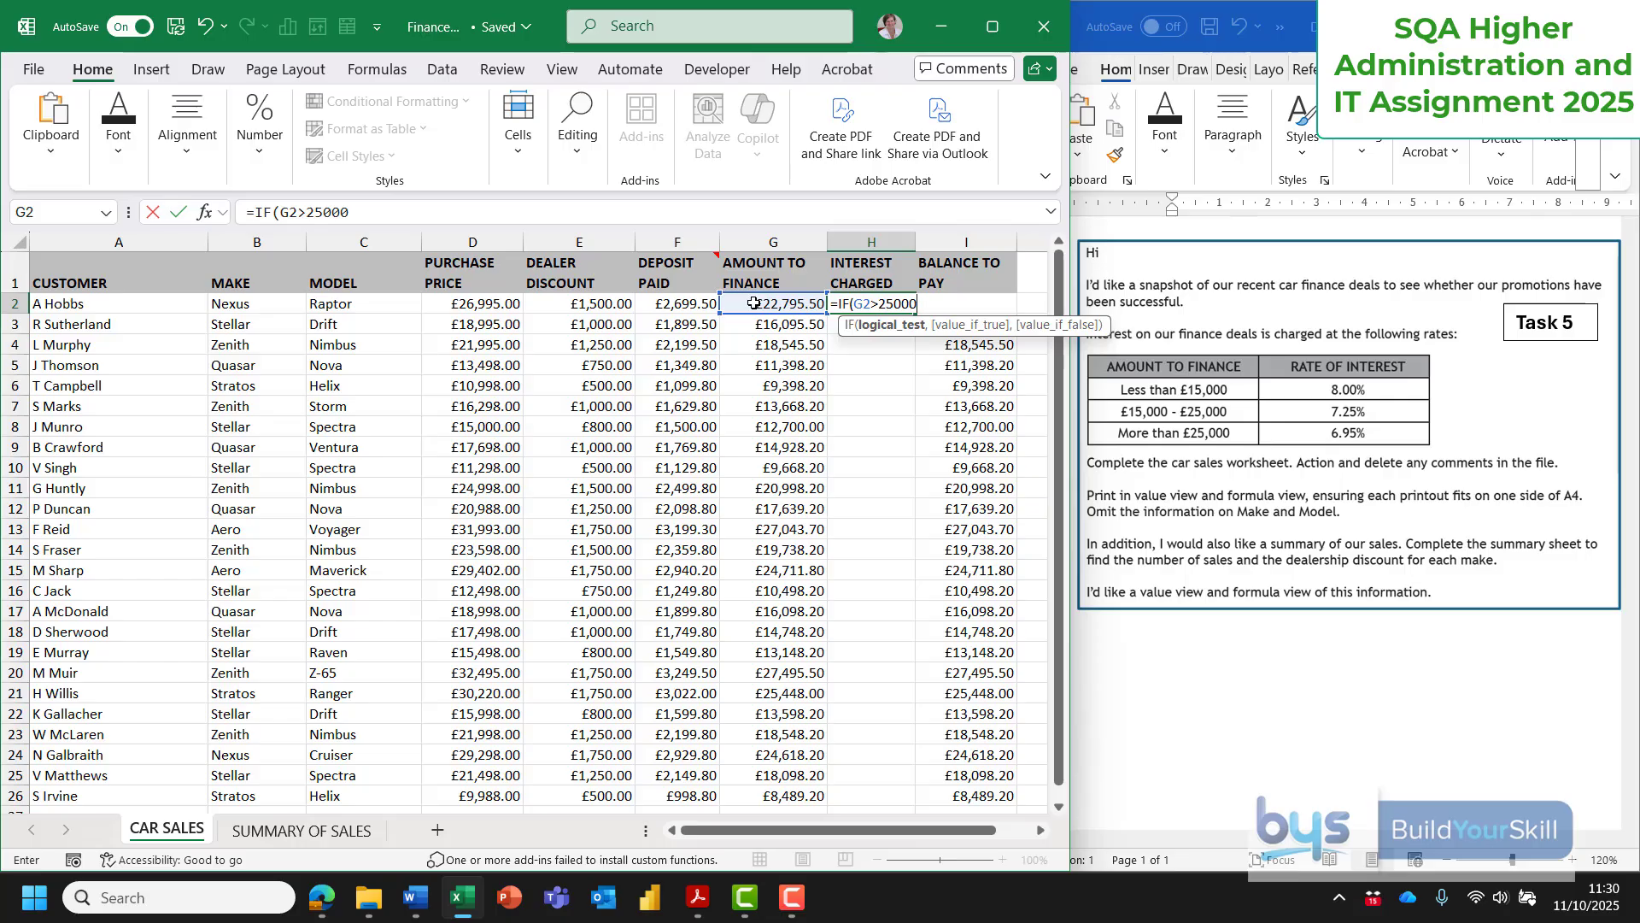
{"action": "type", "text": ","}
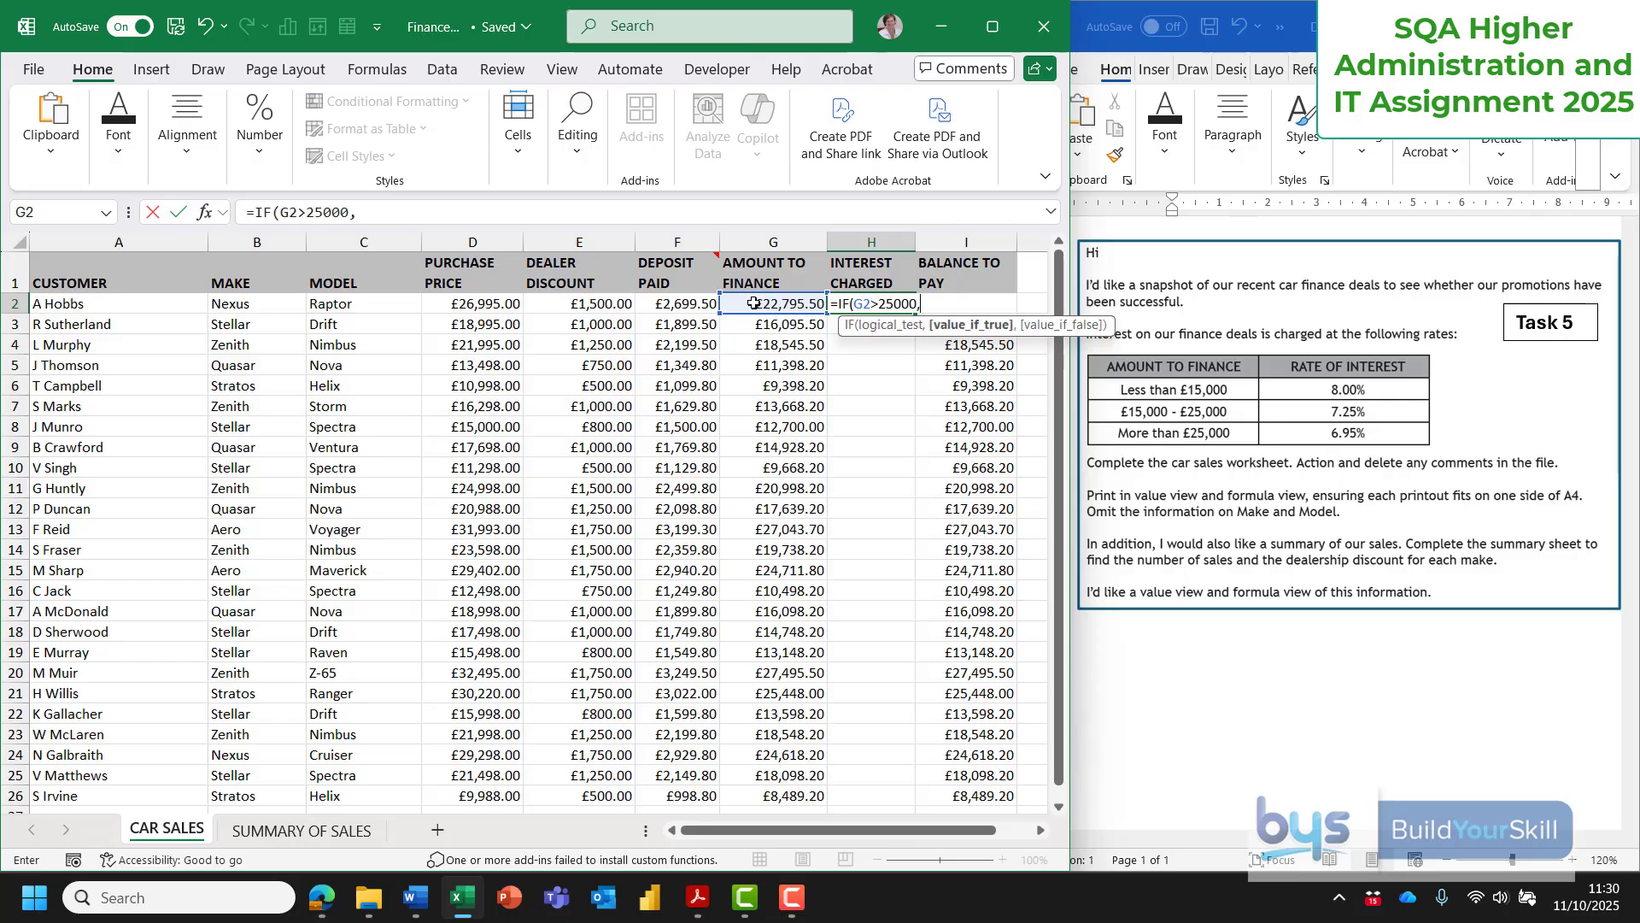
{"action": "type", "text": "6.9"}
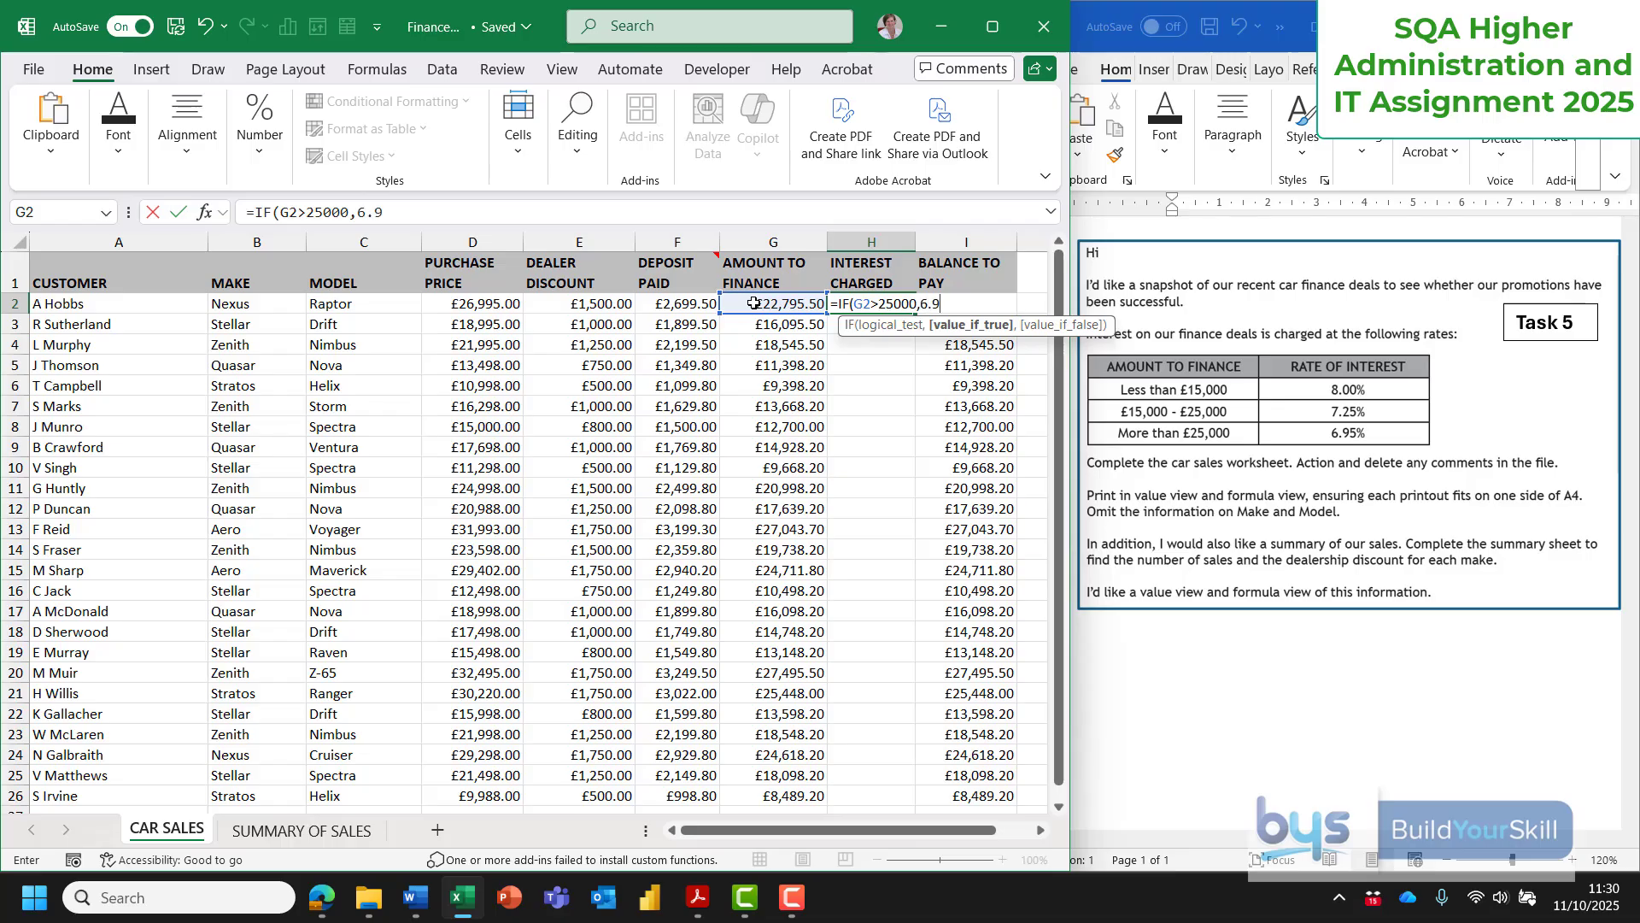
{"action": "type", "text": "5%"}
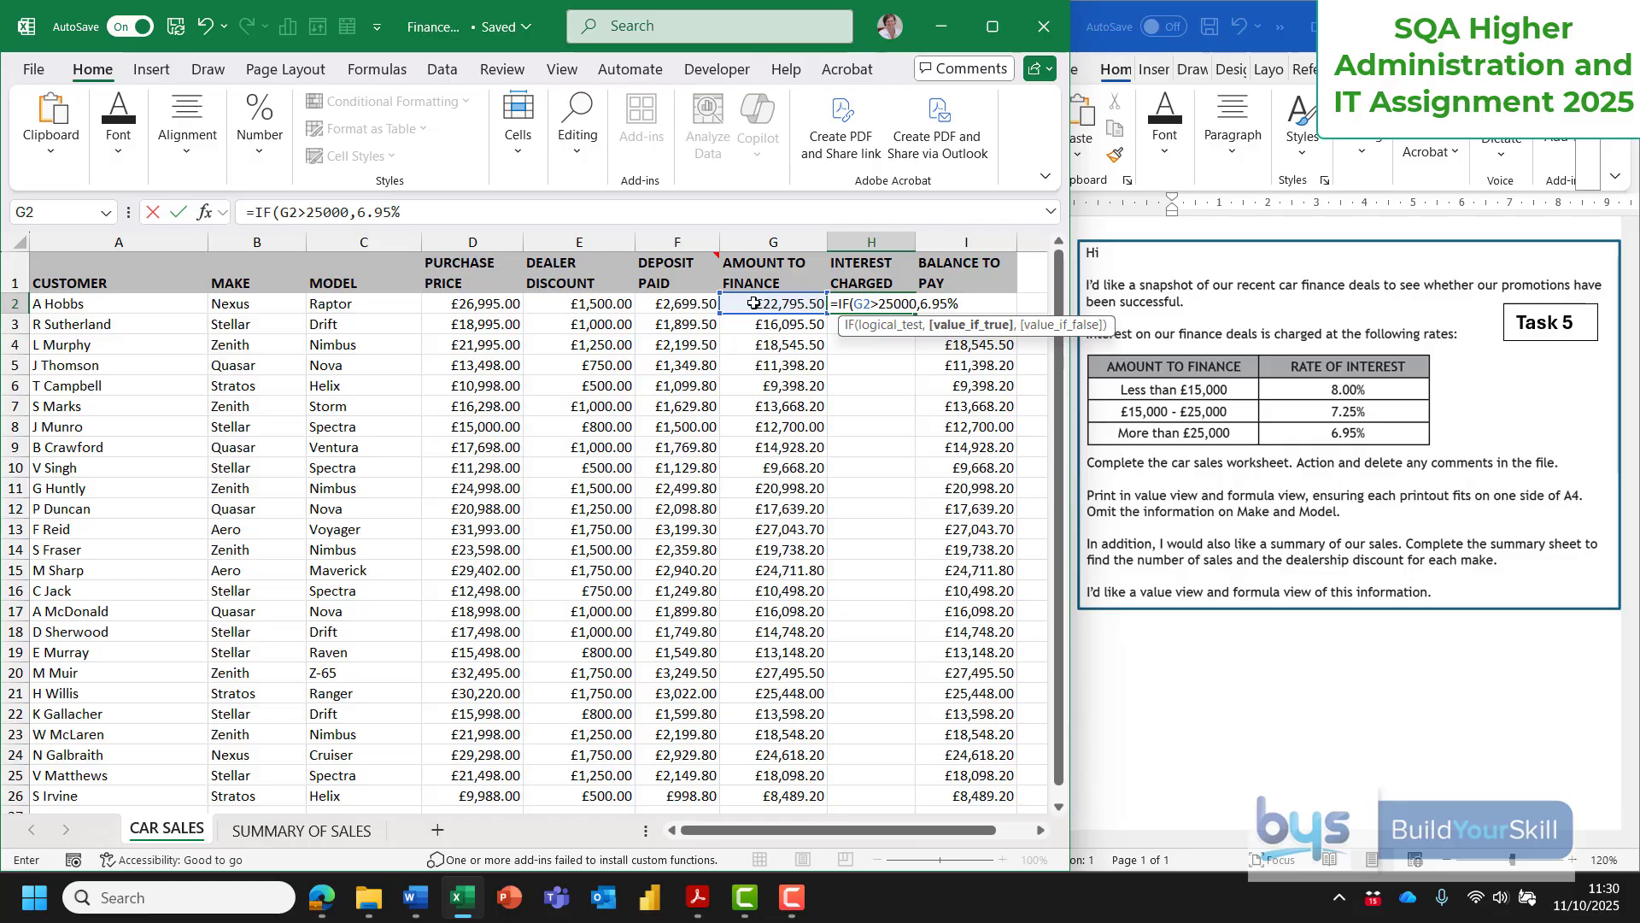
{"action": "type", "text": ","}
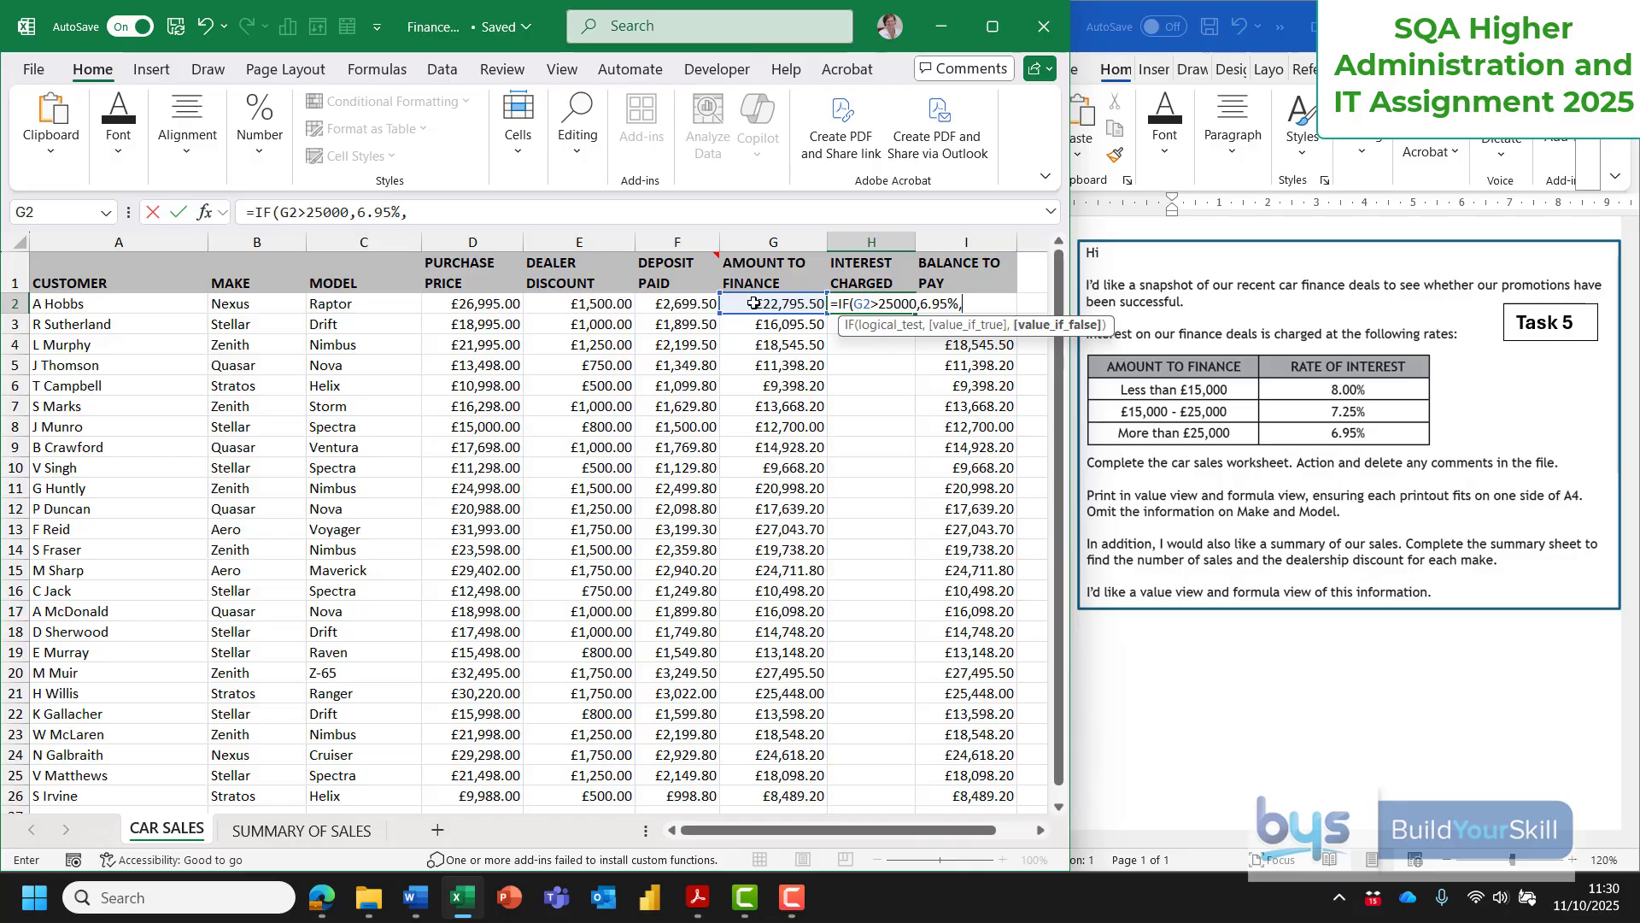
Nest a second IF as the false value, testing G2>=15000 with 7.25% as its true result.
{"action": "type", "text": "IF("}
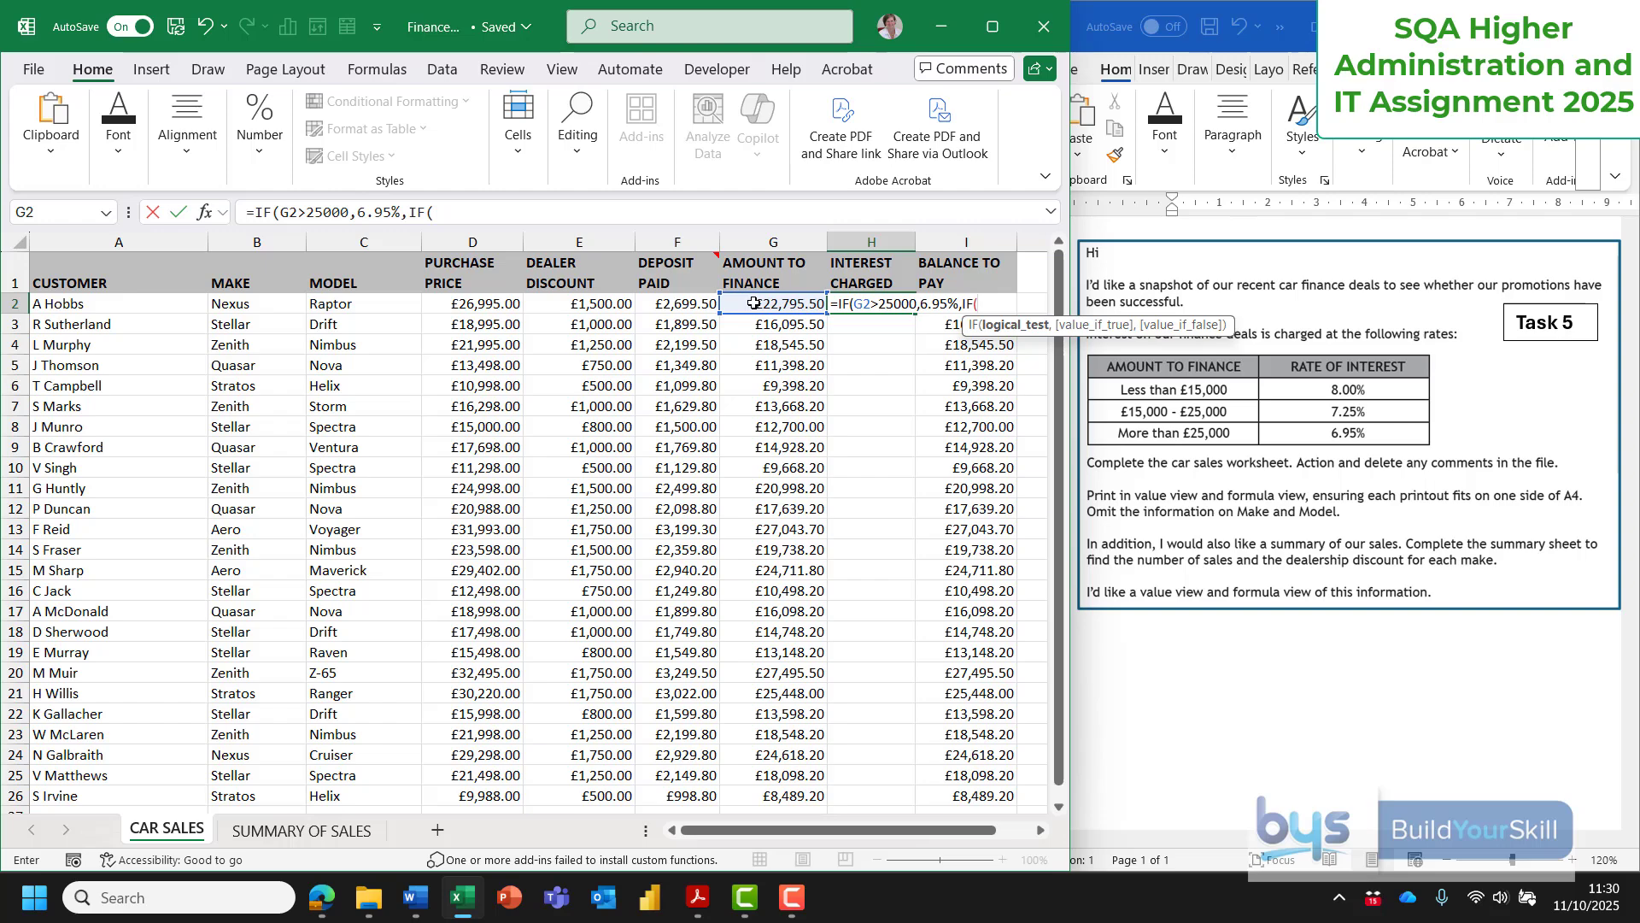
{"action": "left_click", "coordinate": [754, 303]}
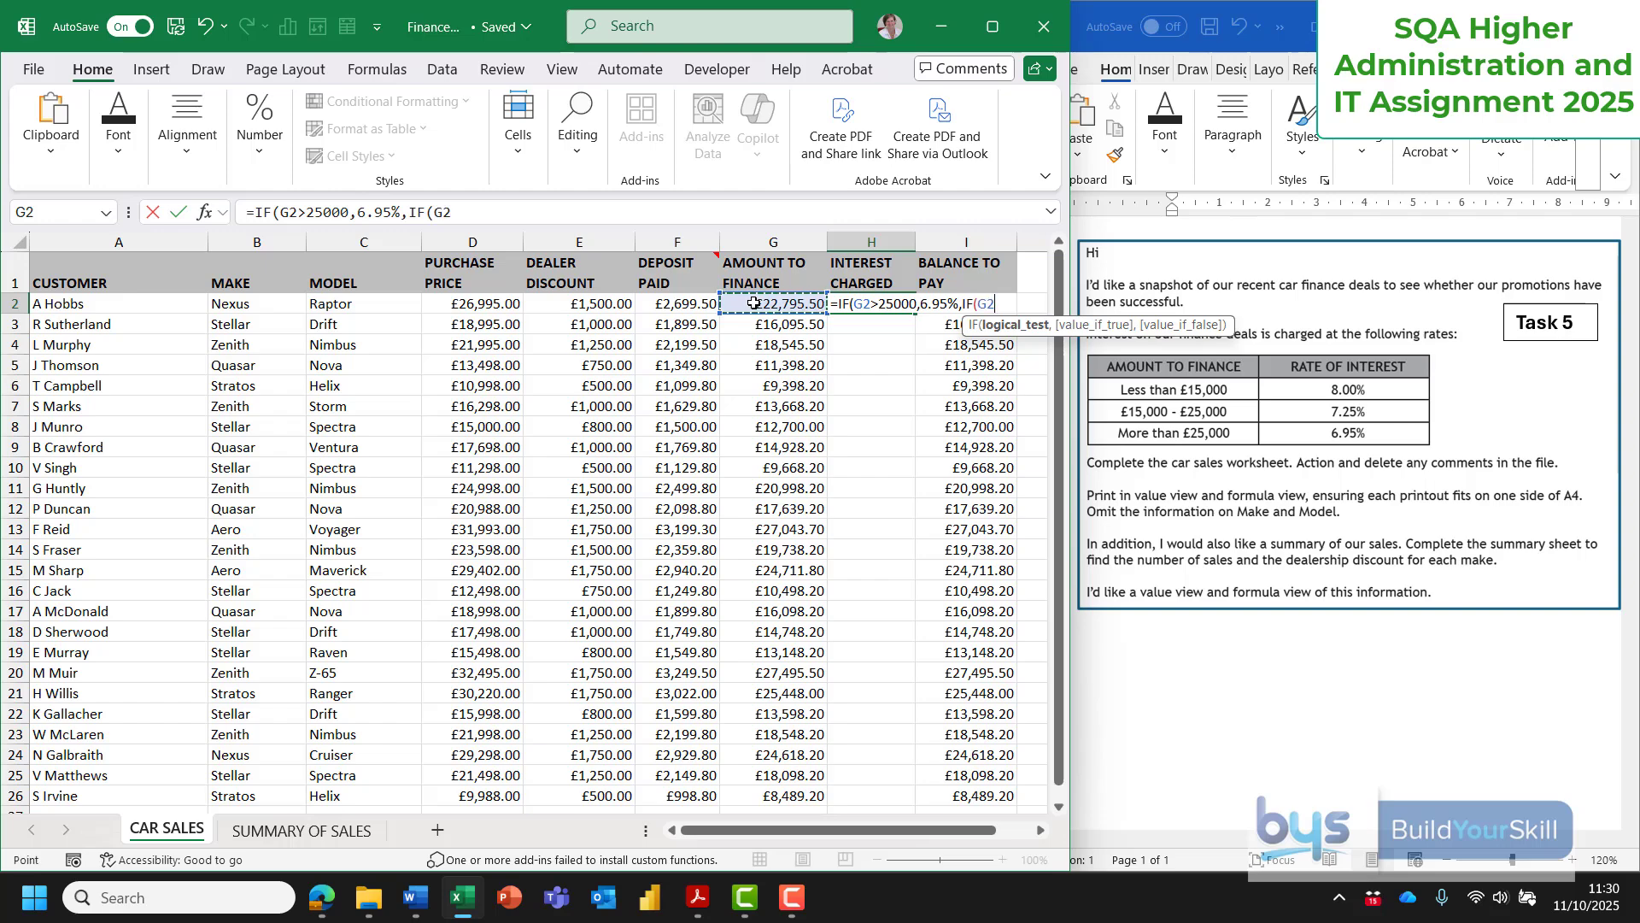
{"action": "type", "text": ">"}
{"action": "type", "text": "=15"}
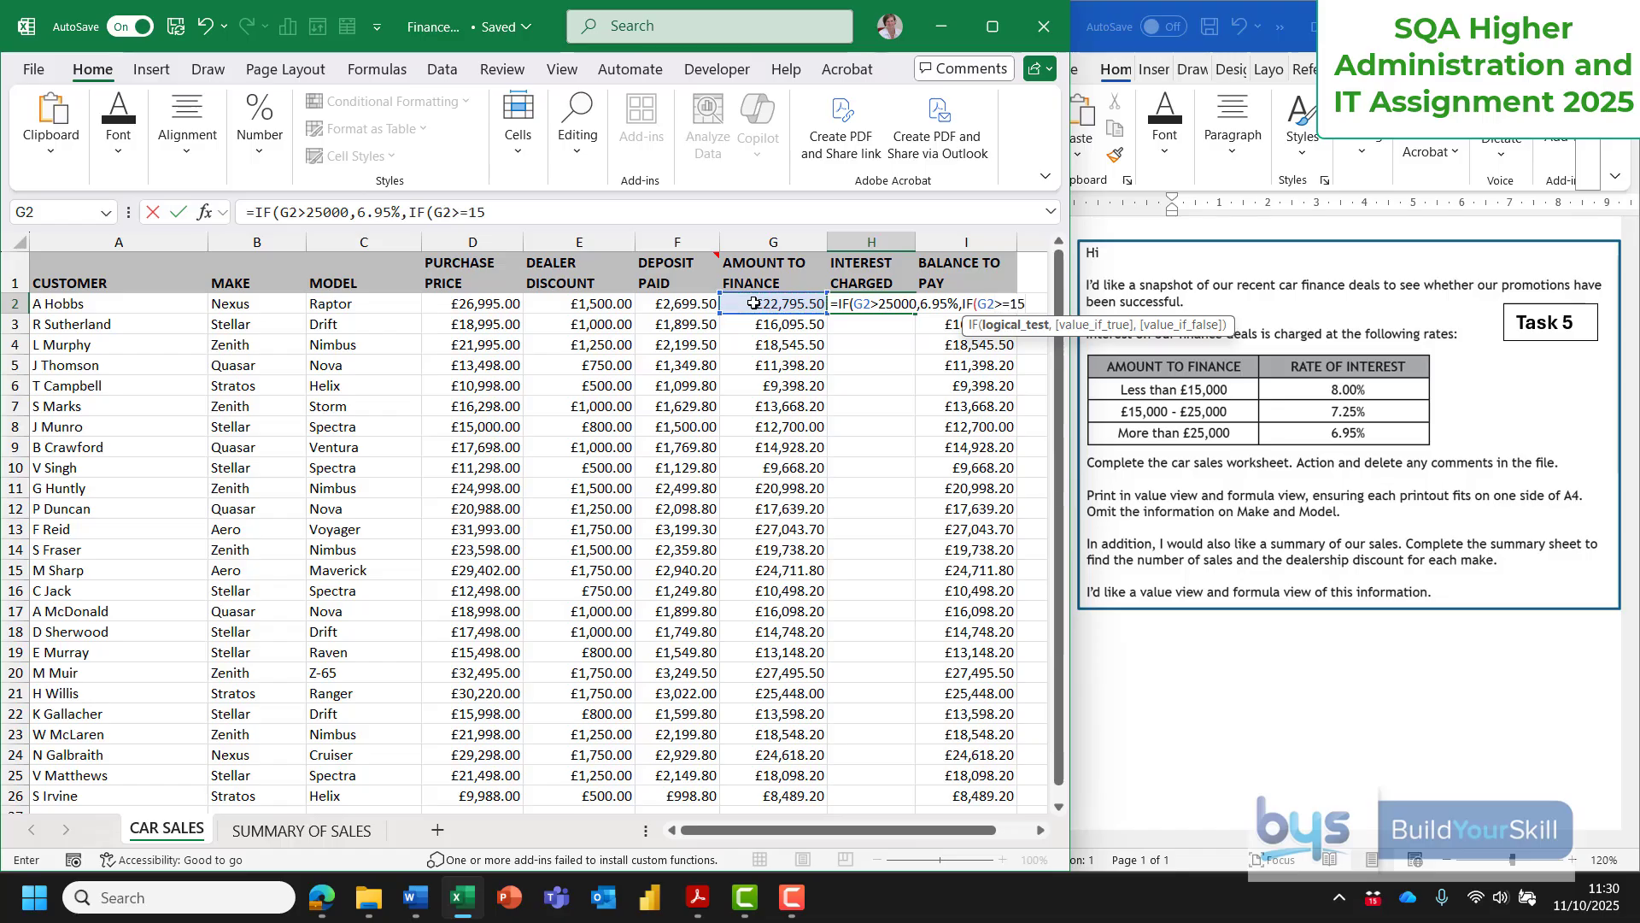
{"action": "type", "text": "000"}
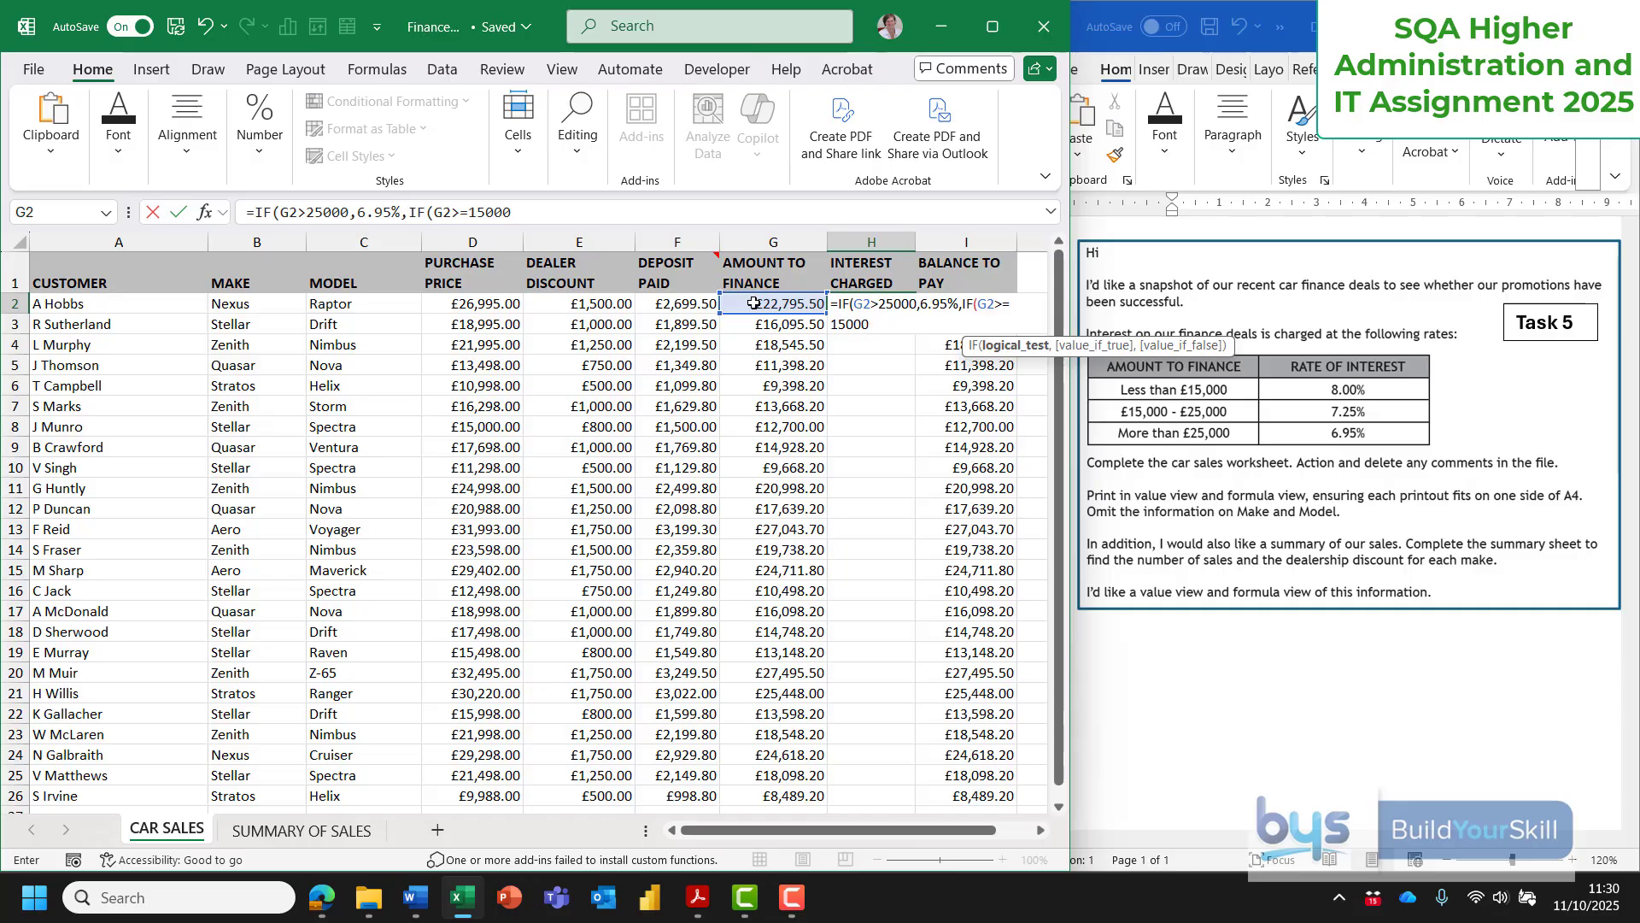
{"action": "type", "text": ","}
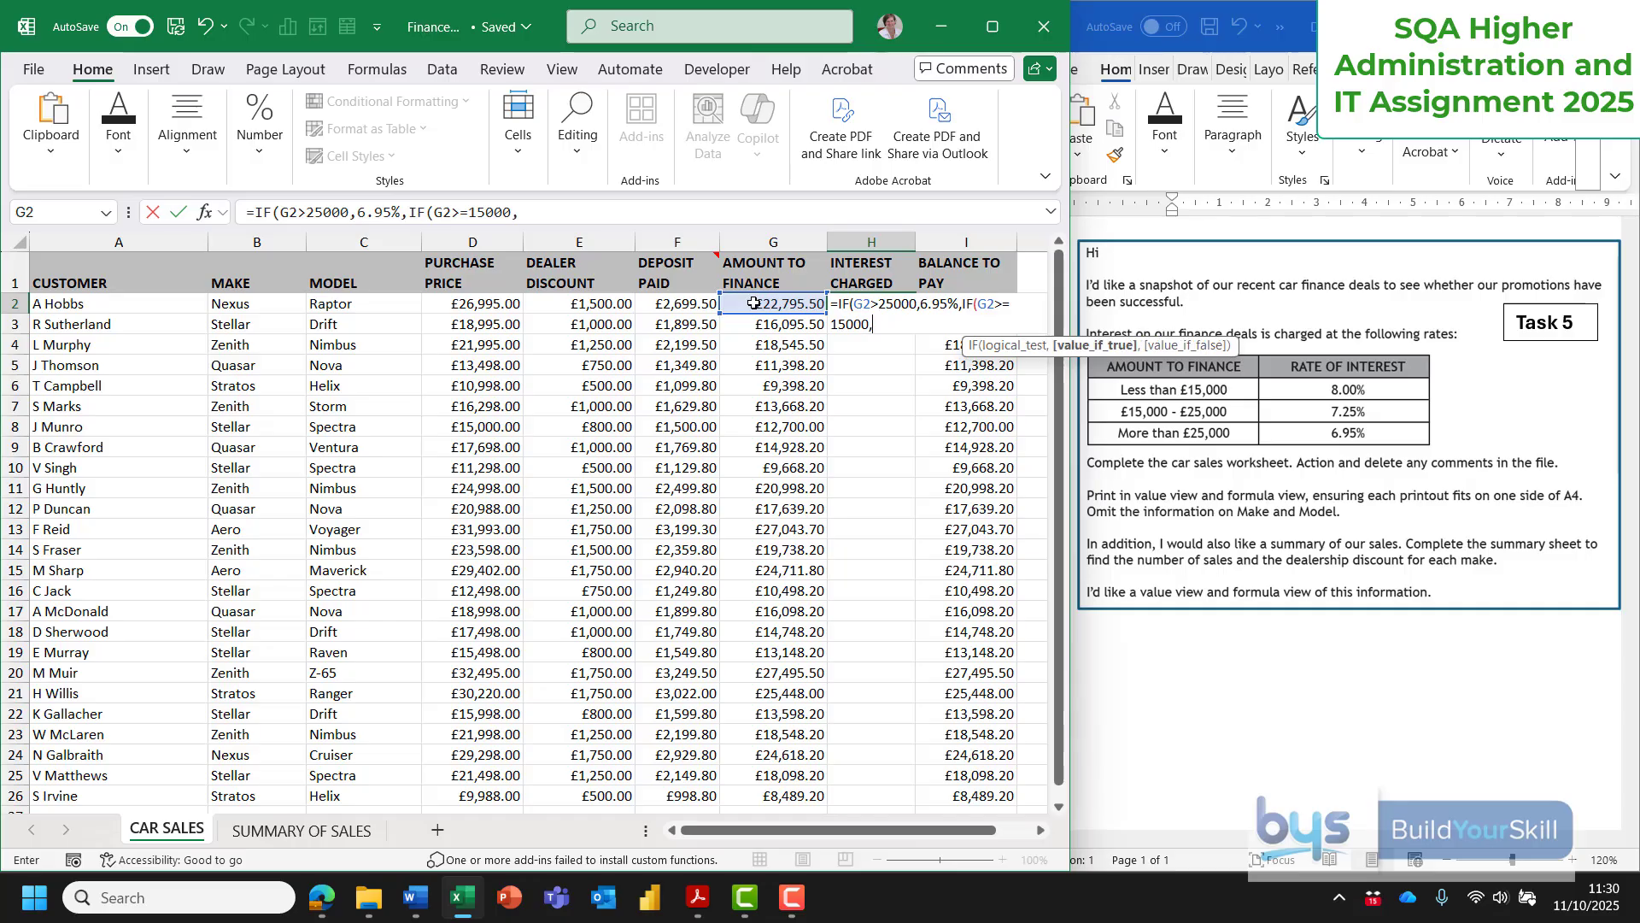
{"action": "type", "text": "7.25%,"}
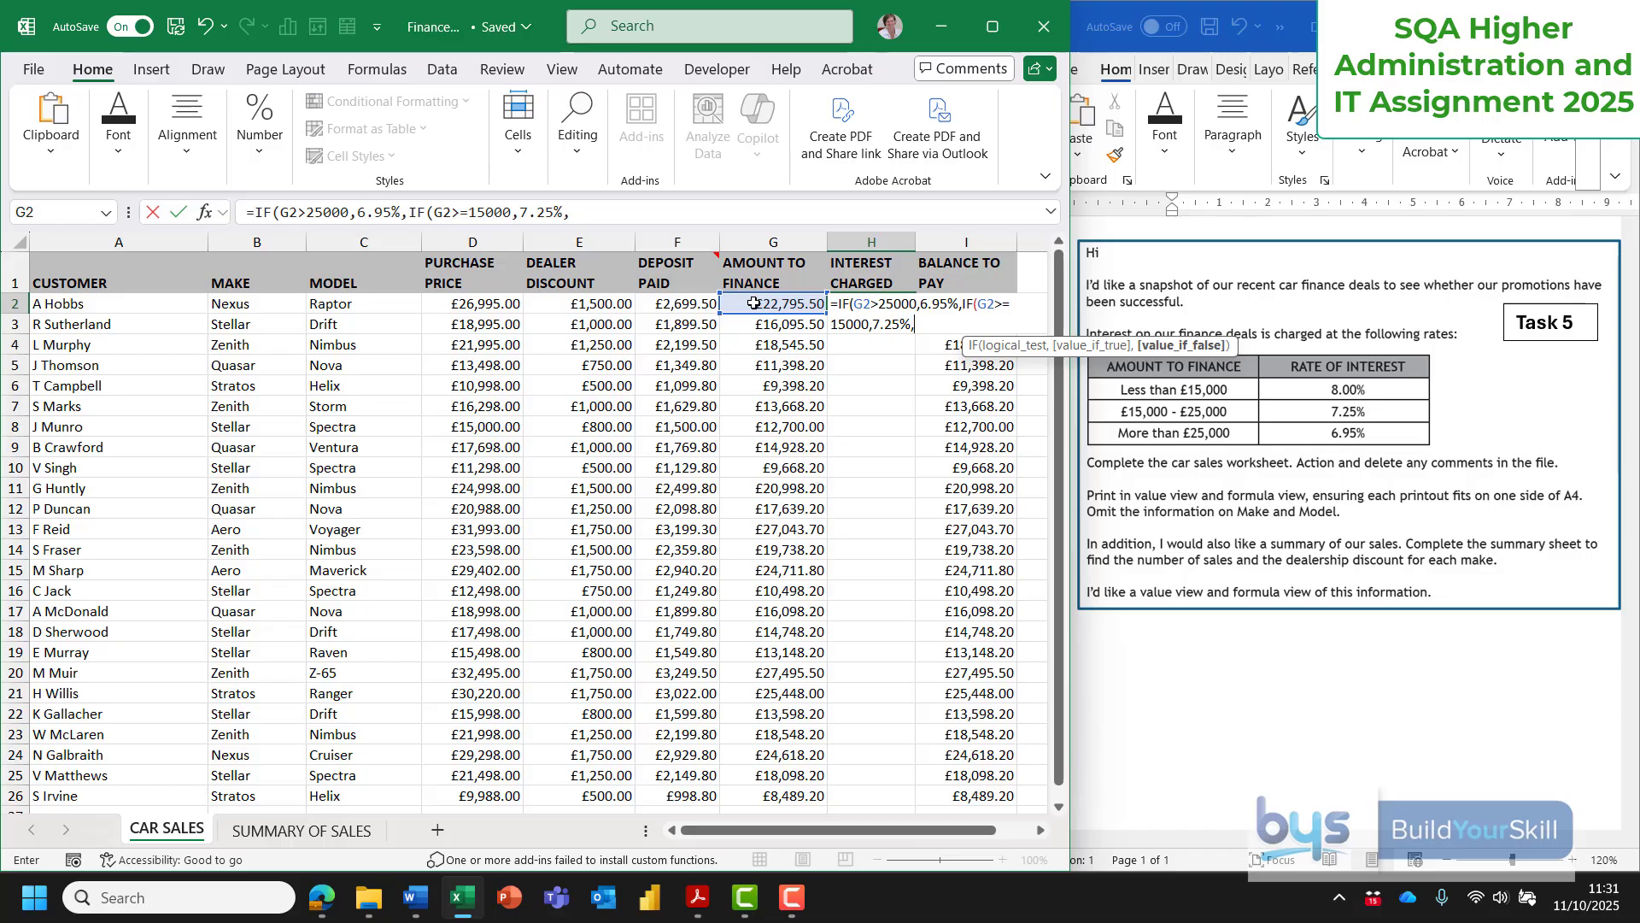
Use 8.00% as the nested IF's false value, close both functions and enter the formula in H2.
{"action": "type", "text": "8.00%"}
{"action": "type", "text": ")"}
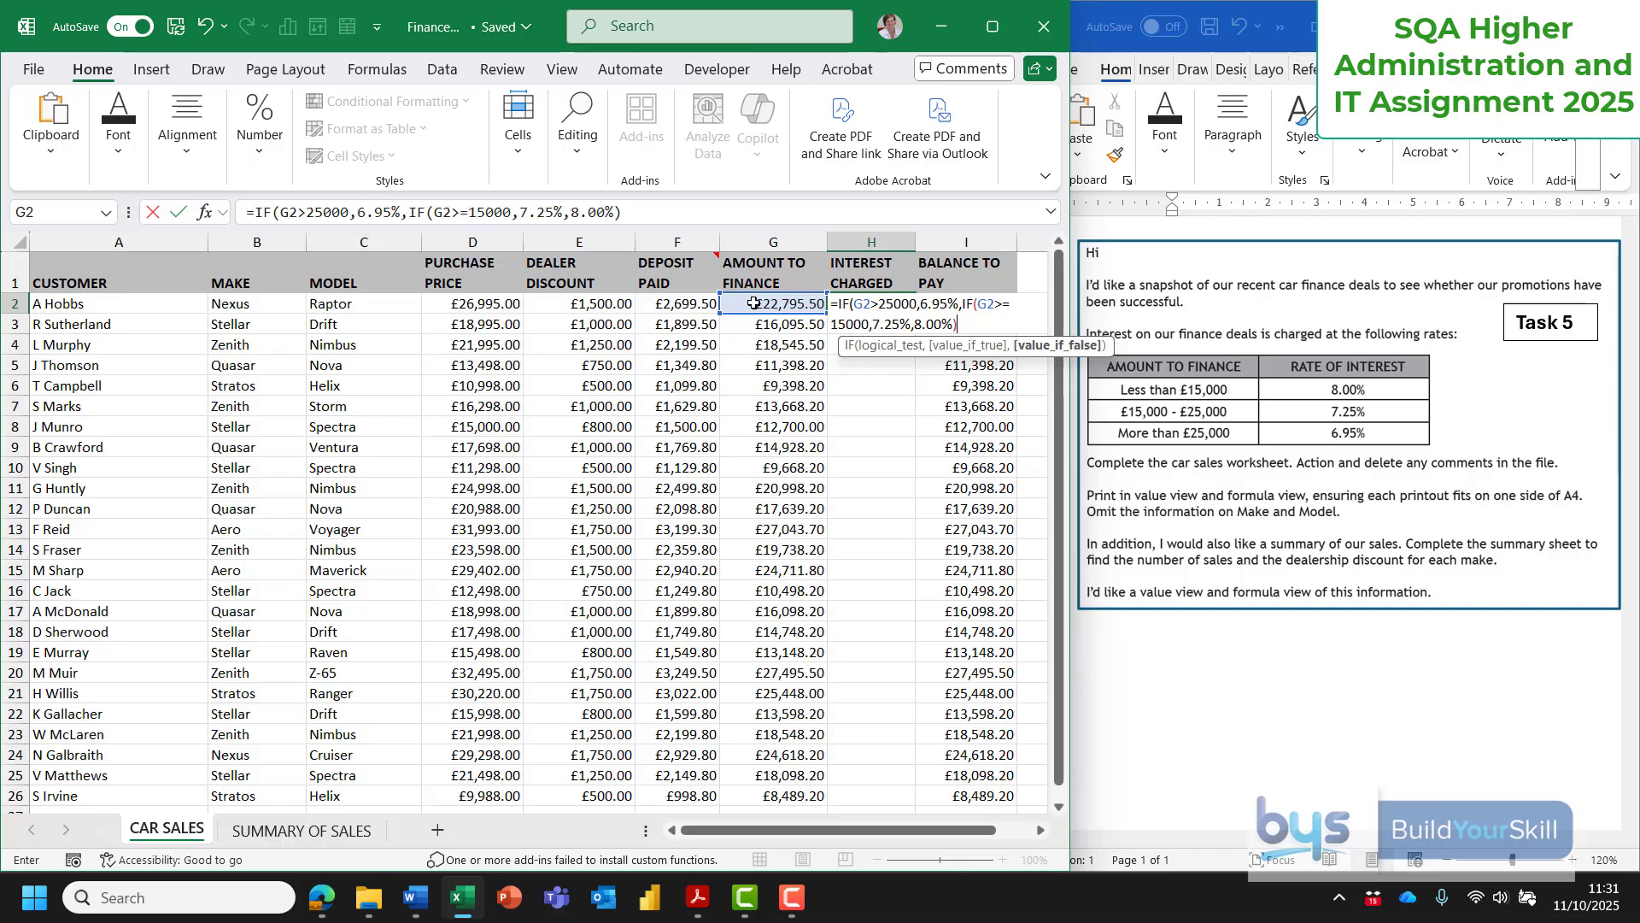
{"action": "type", "text": ")"}
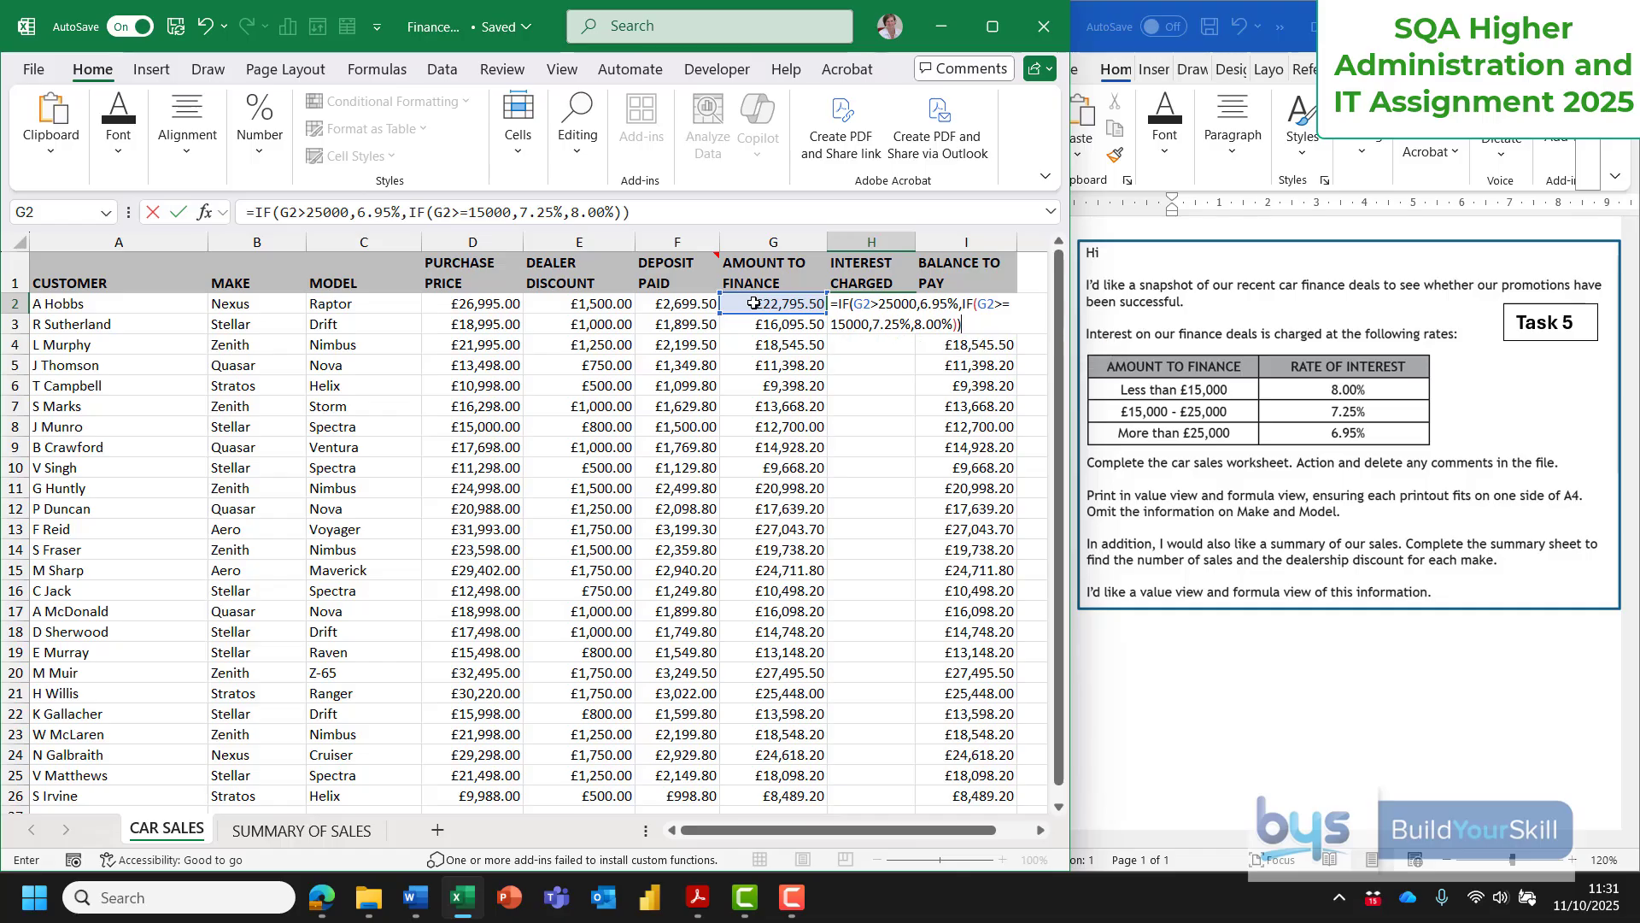
{"action": "key", "text": "Return"}
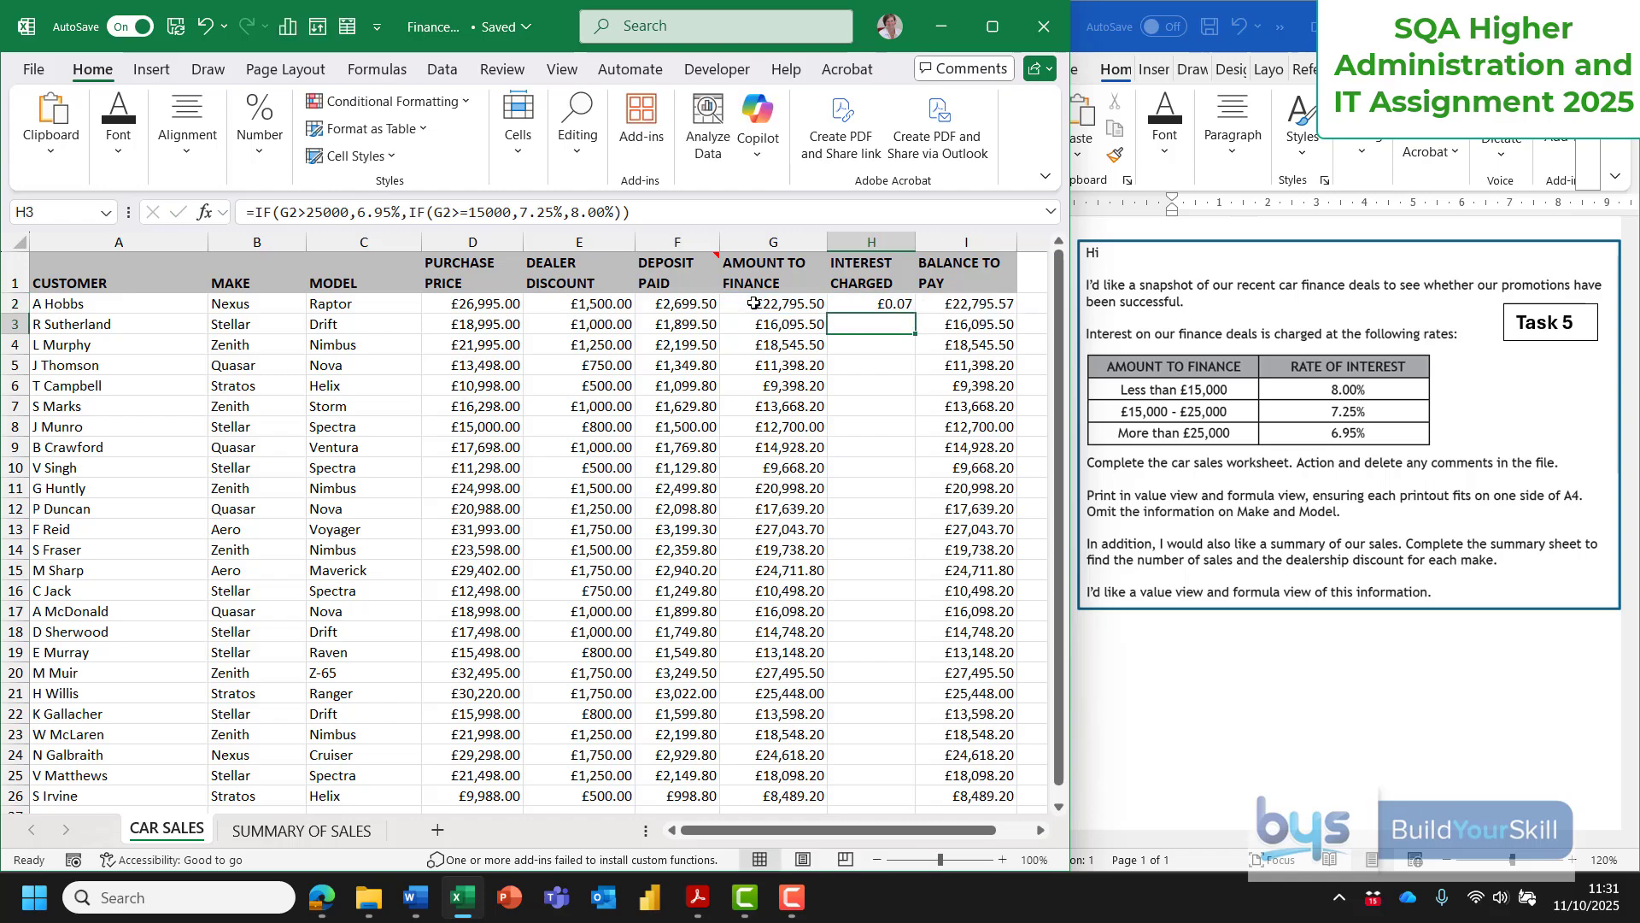
Multiply the nested IF result in H2 by G2 and copy the formula down the Interest Charged column.
{"action": "left_click", "coordinate": [854, 302]}
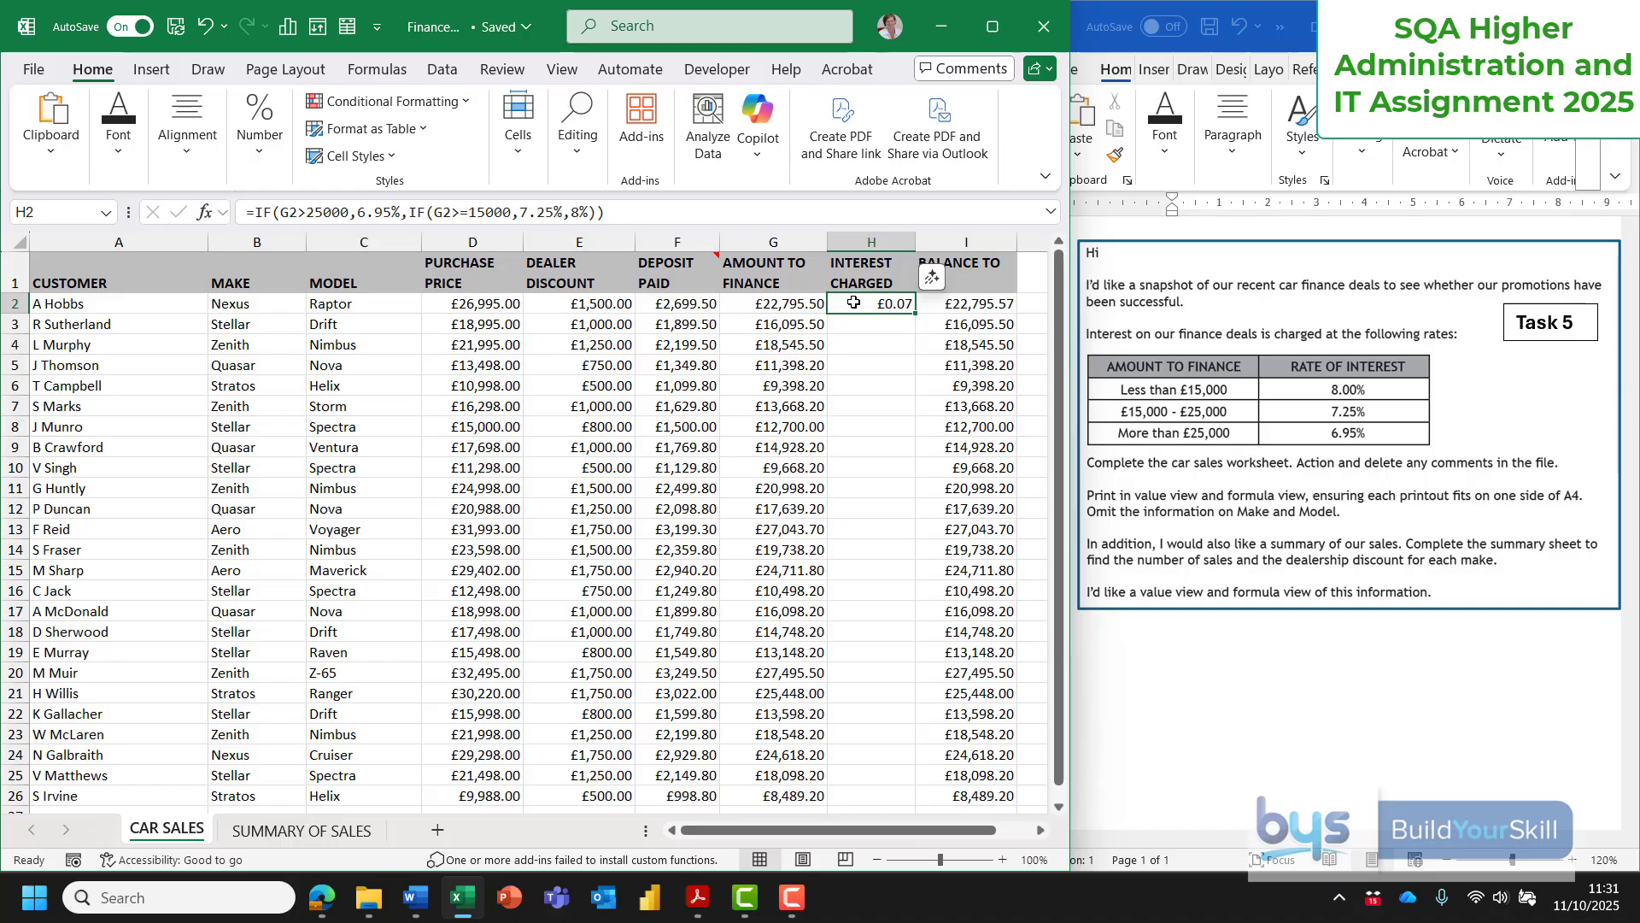
{"action": "left_click", "coordinate": [632, 209]}
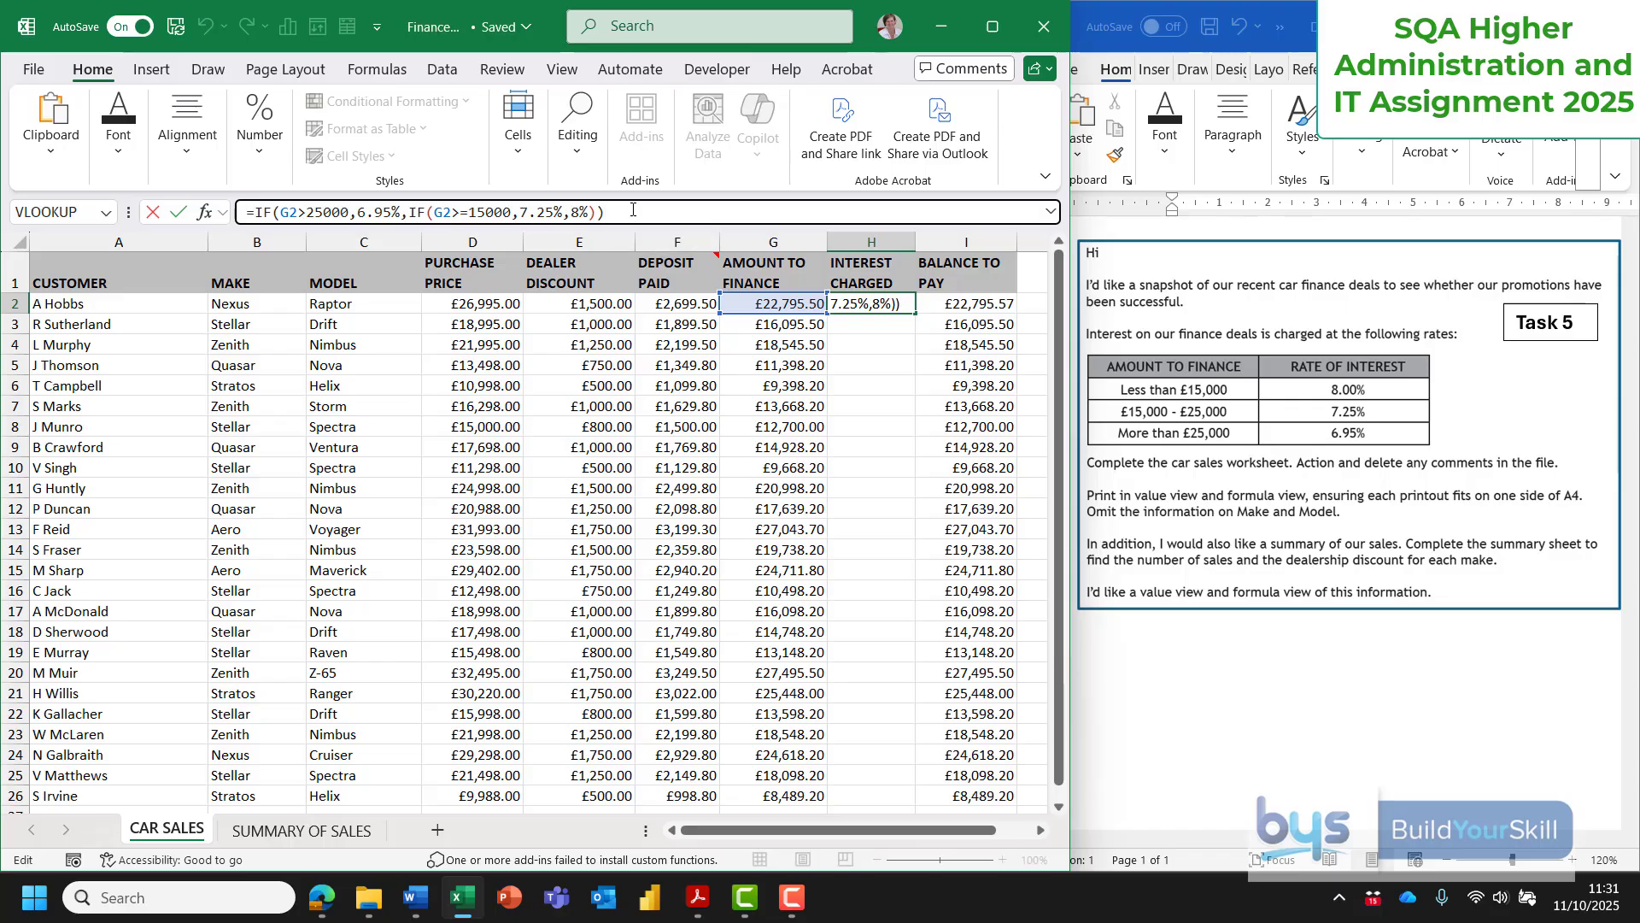
{"action": "type", "text": "*"}
{"action": "left_click", "coordinate": [756, 300]}
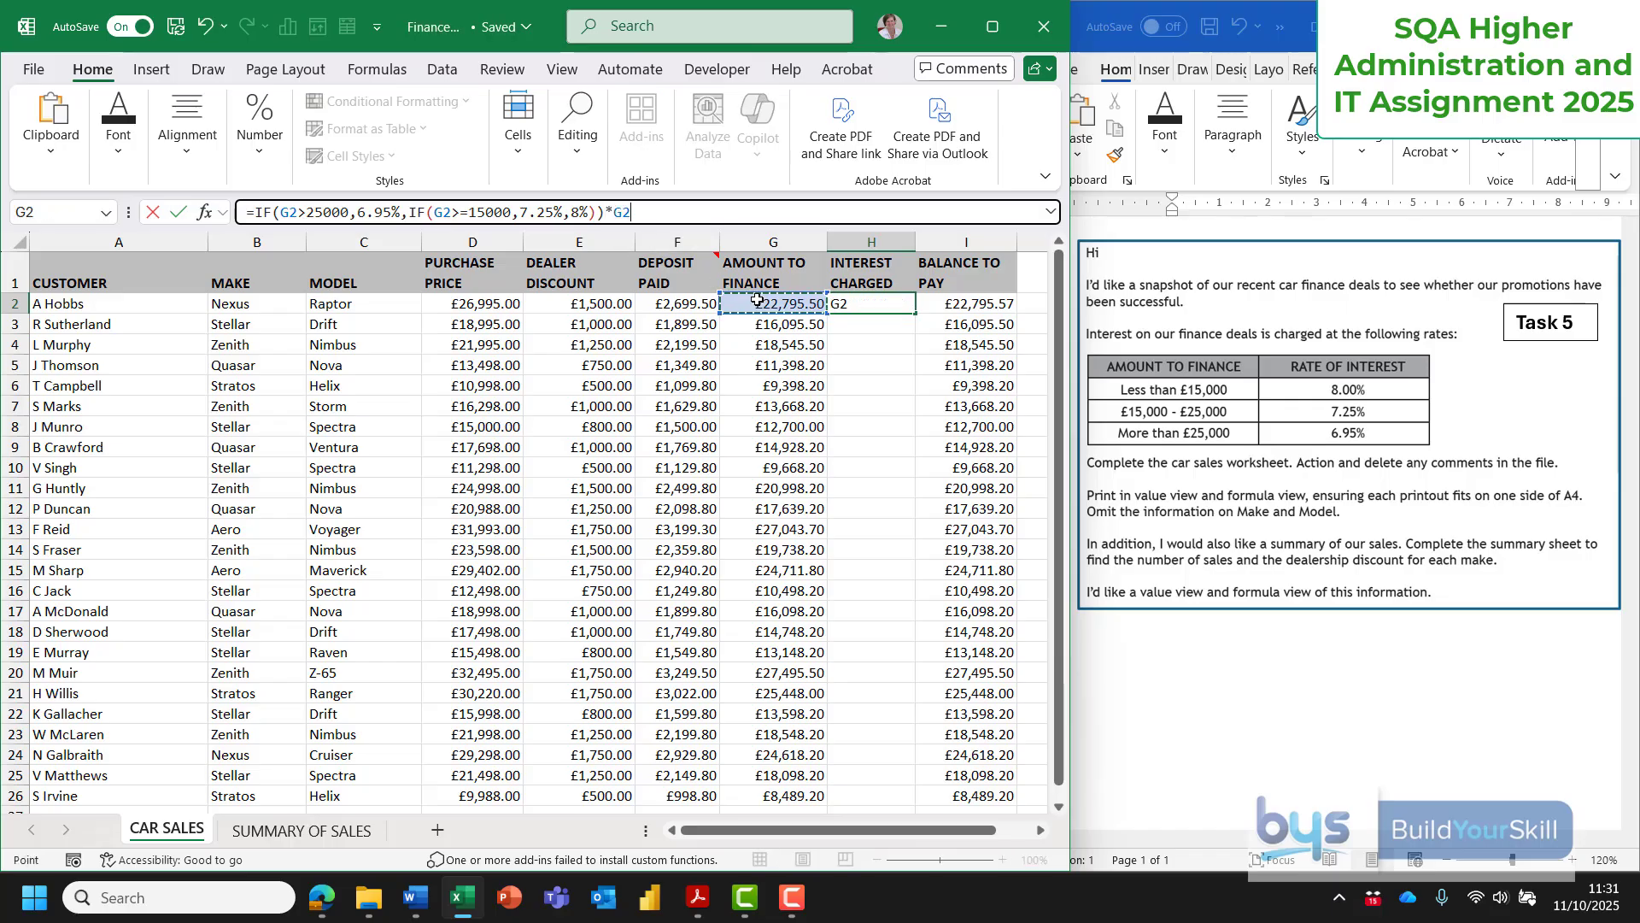
{"action": "key", "text": "Return"}
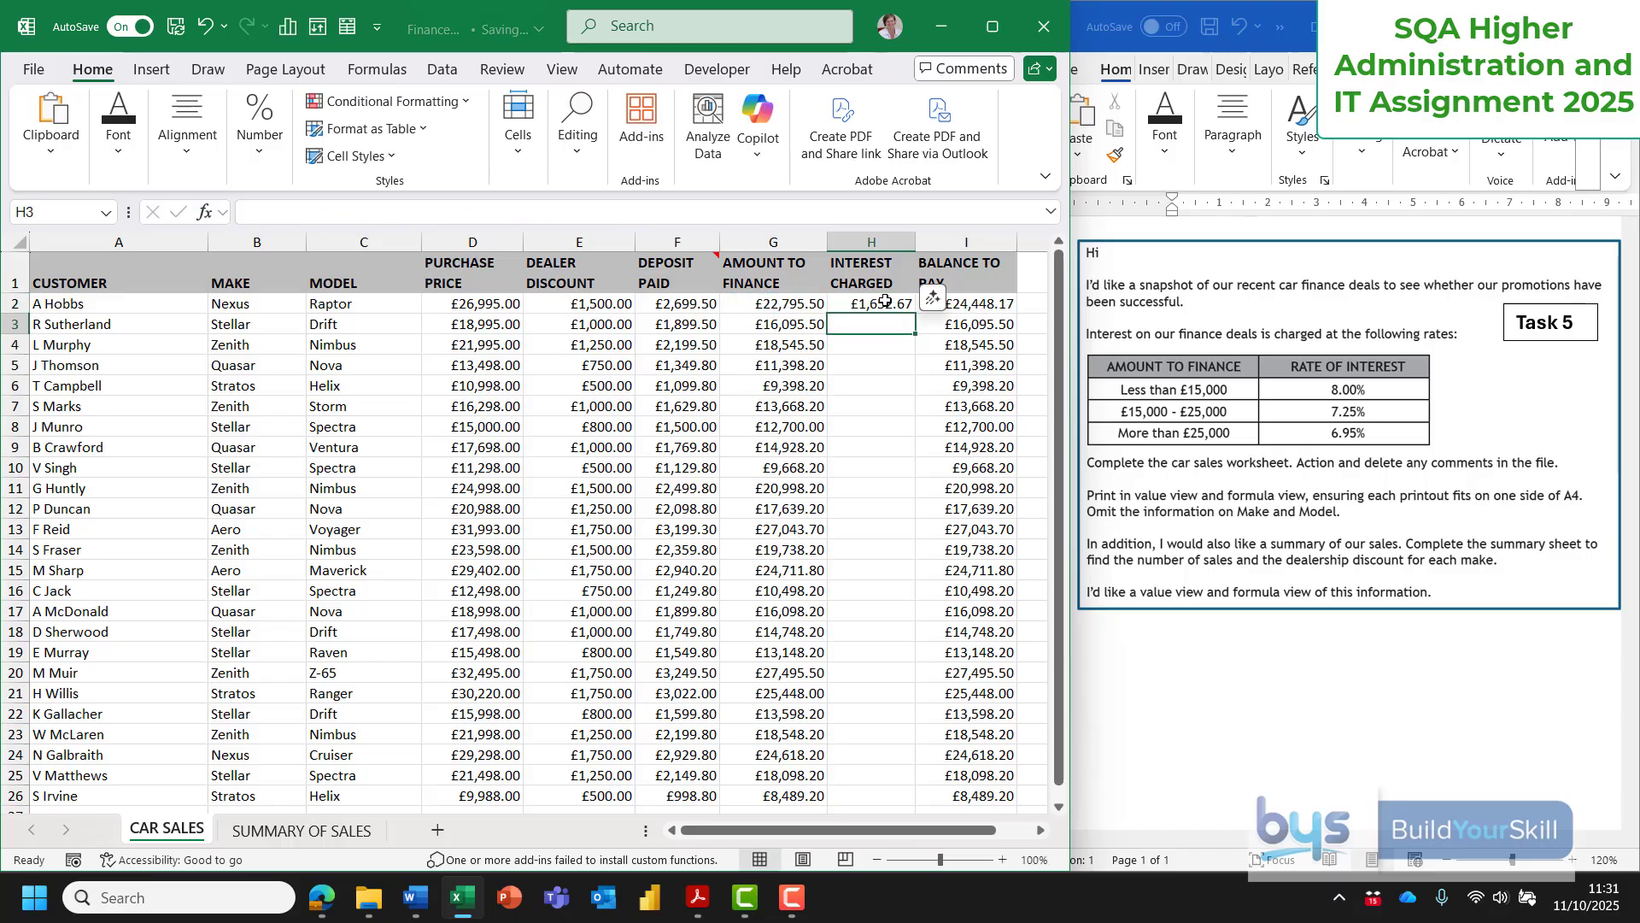
{"action": "left_click", "coordinate": [871, 304]}
{"action": "double_click", "coordinate": [916, 313]}
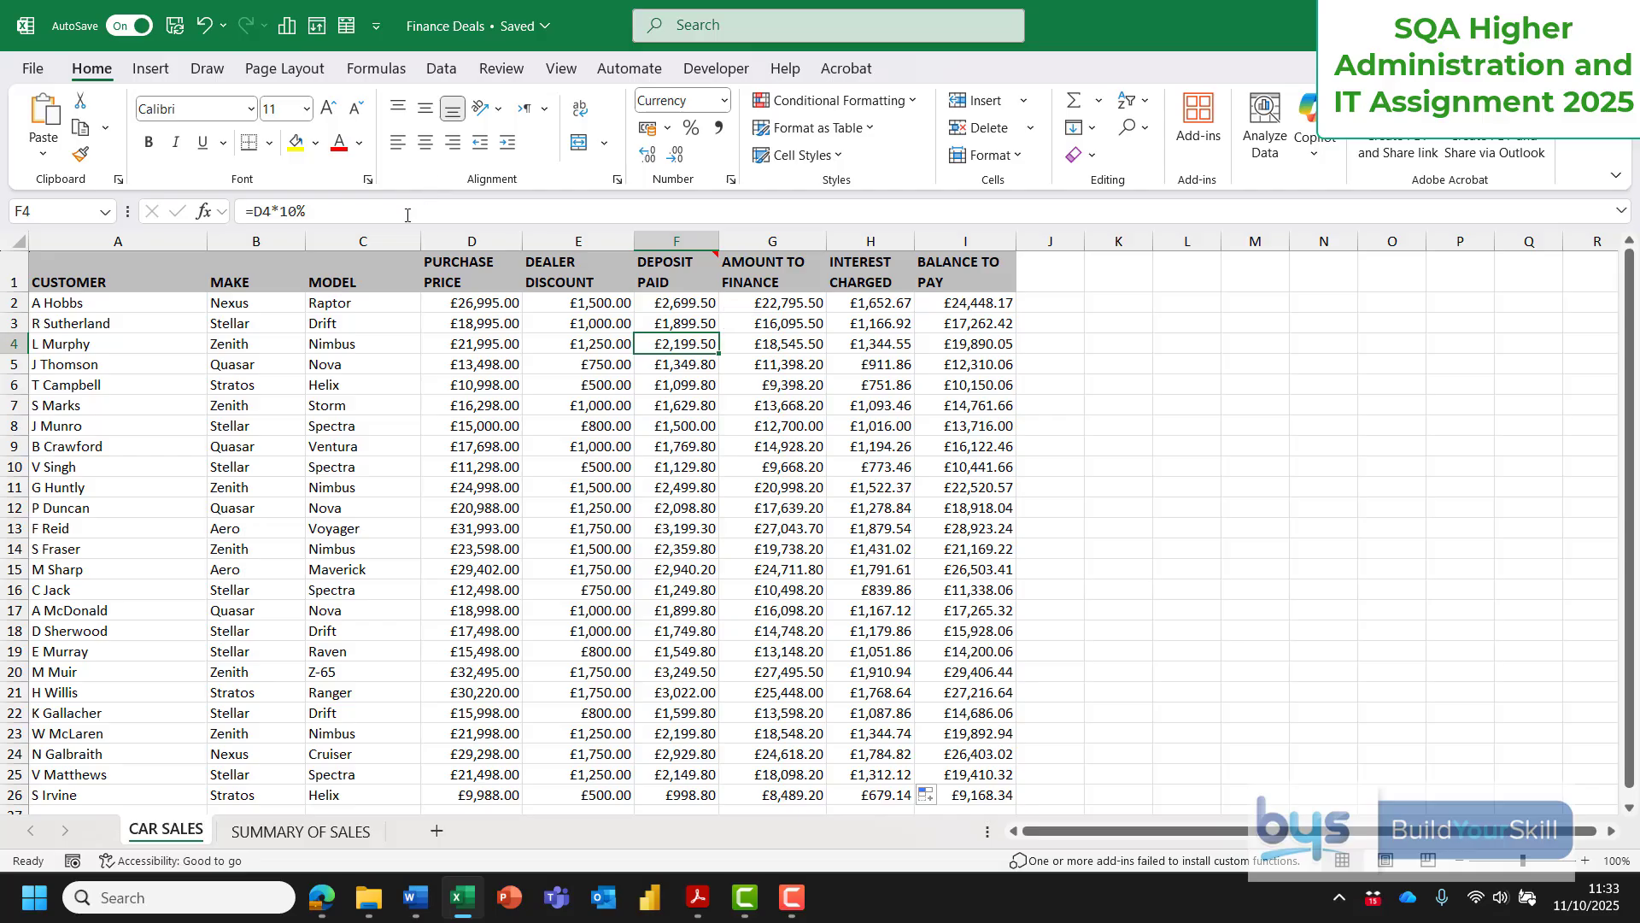
Hide the Make and Model columns (B and C) on the CAR SALES sheet.
{"action": "left_click_drag", "start_coordinate": [264, 241], "coordinate": [345, 244]}
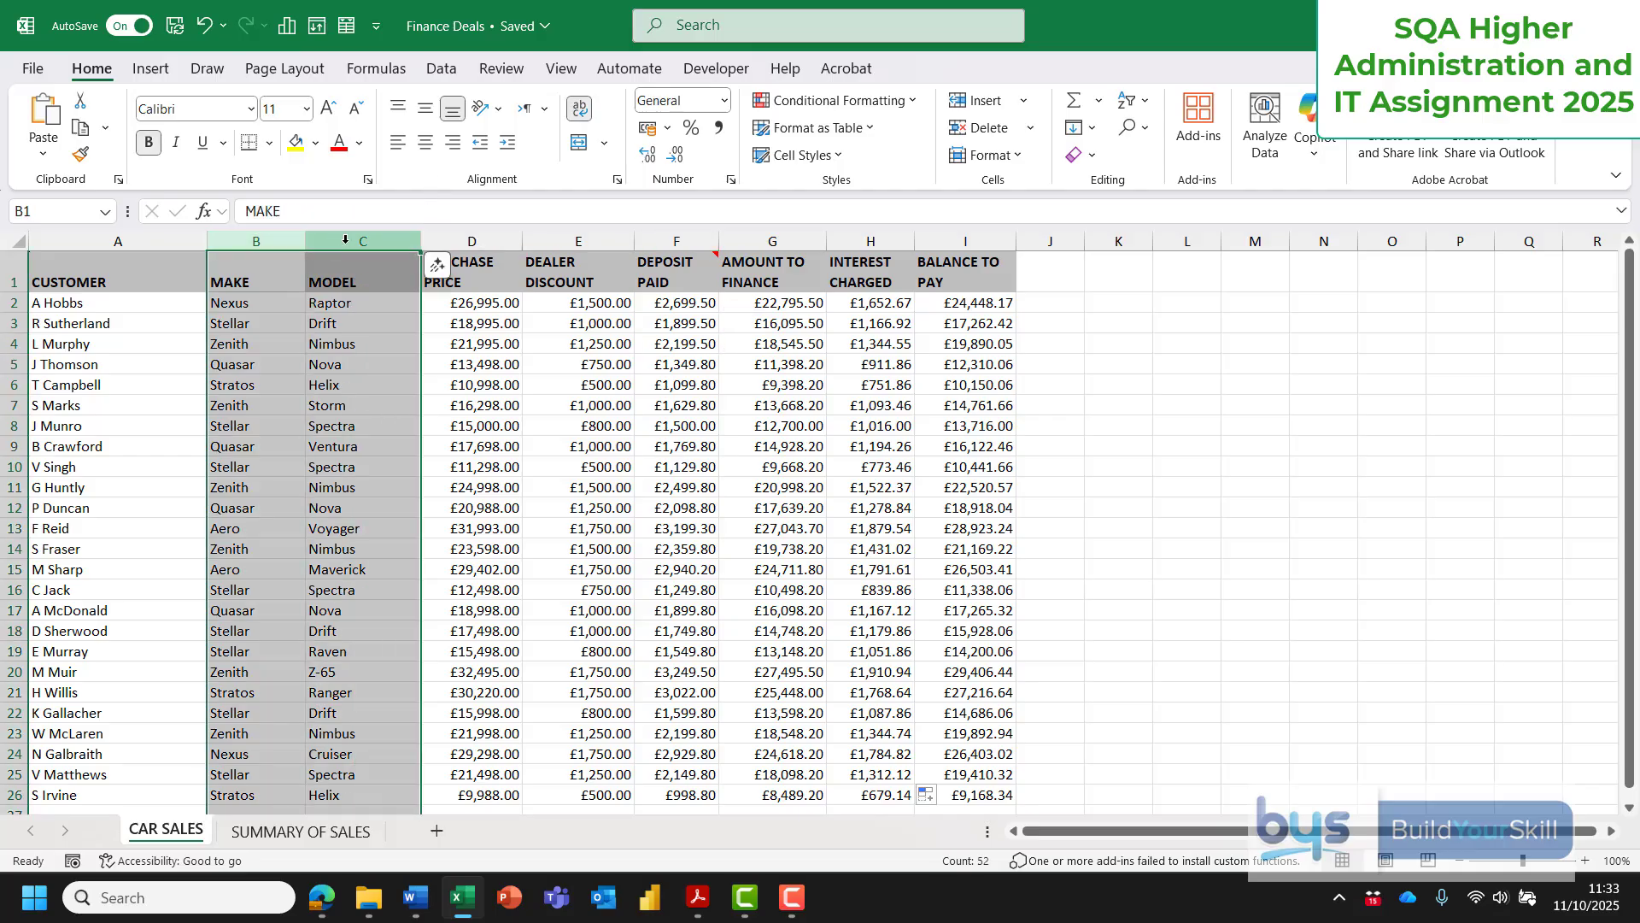
{"action": "right_click", "coordinate": [345, 243]}
{"action": "left_click", "coordinate": [428, 620]}
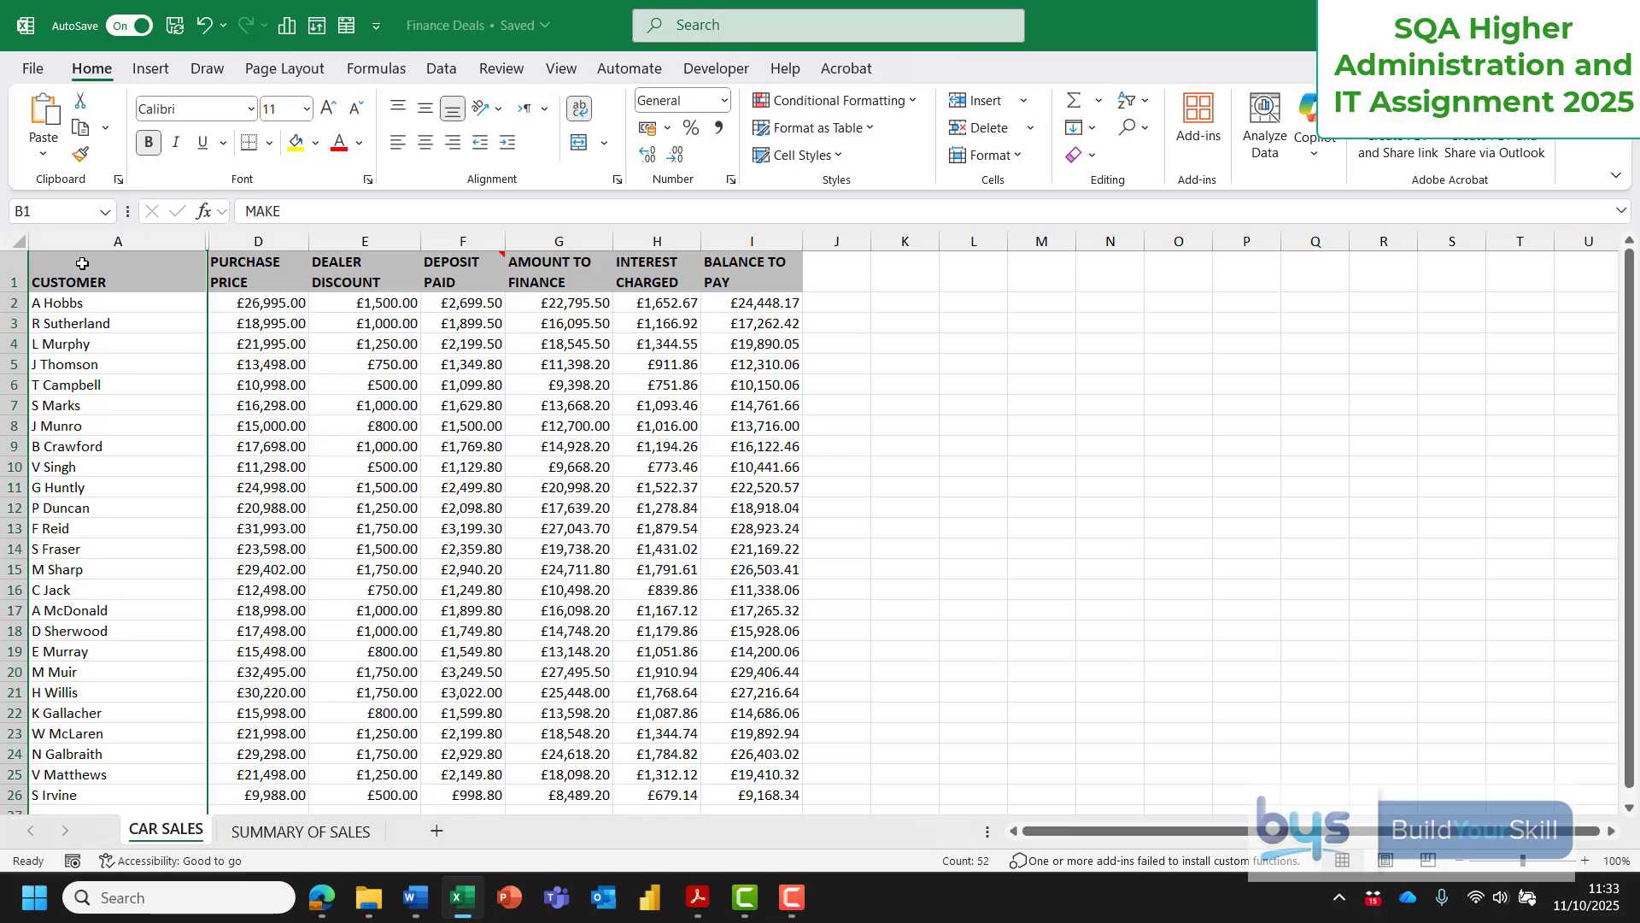
Select the car sales data from A1 to I26 and set the printout to Print Selection.
{"action": "left_click_drag", "start_coordinate": [83, 263], "coordinate": [743, 753]}
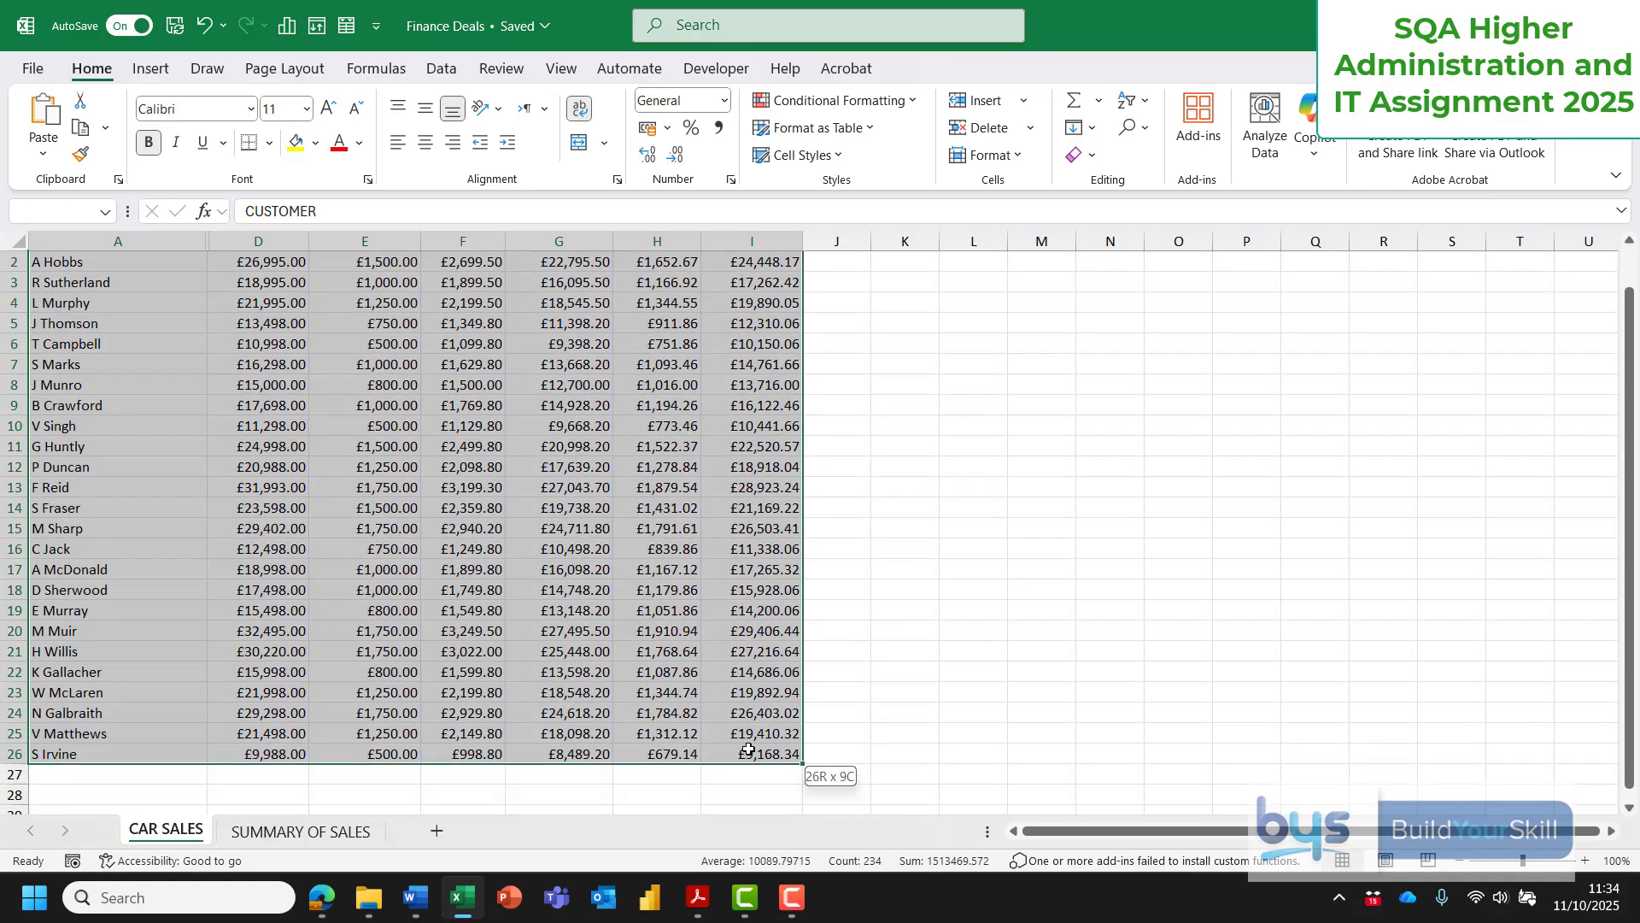
{"action": "left_click", "coordinate": [33, 68]}
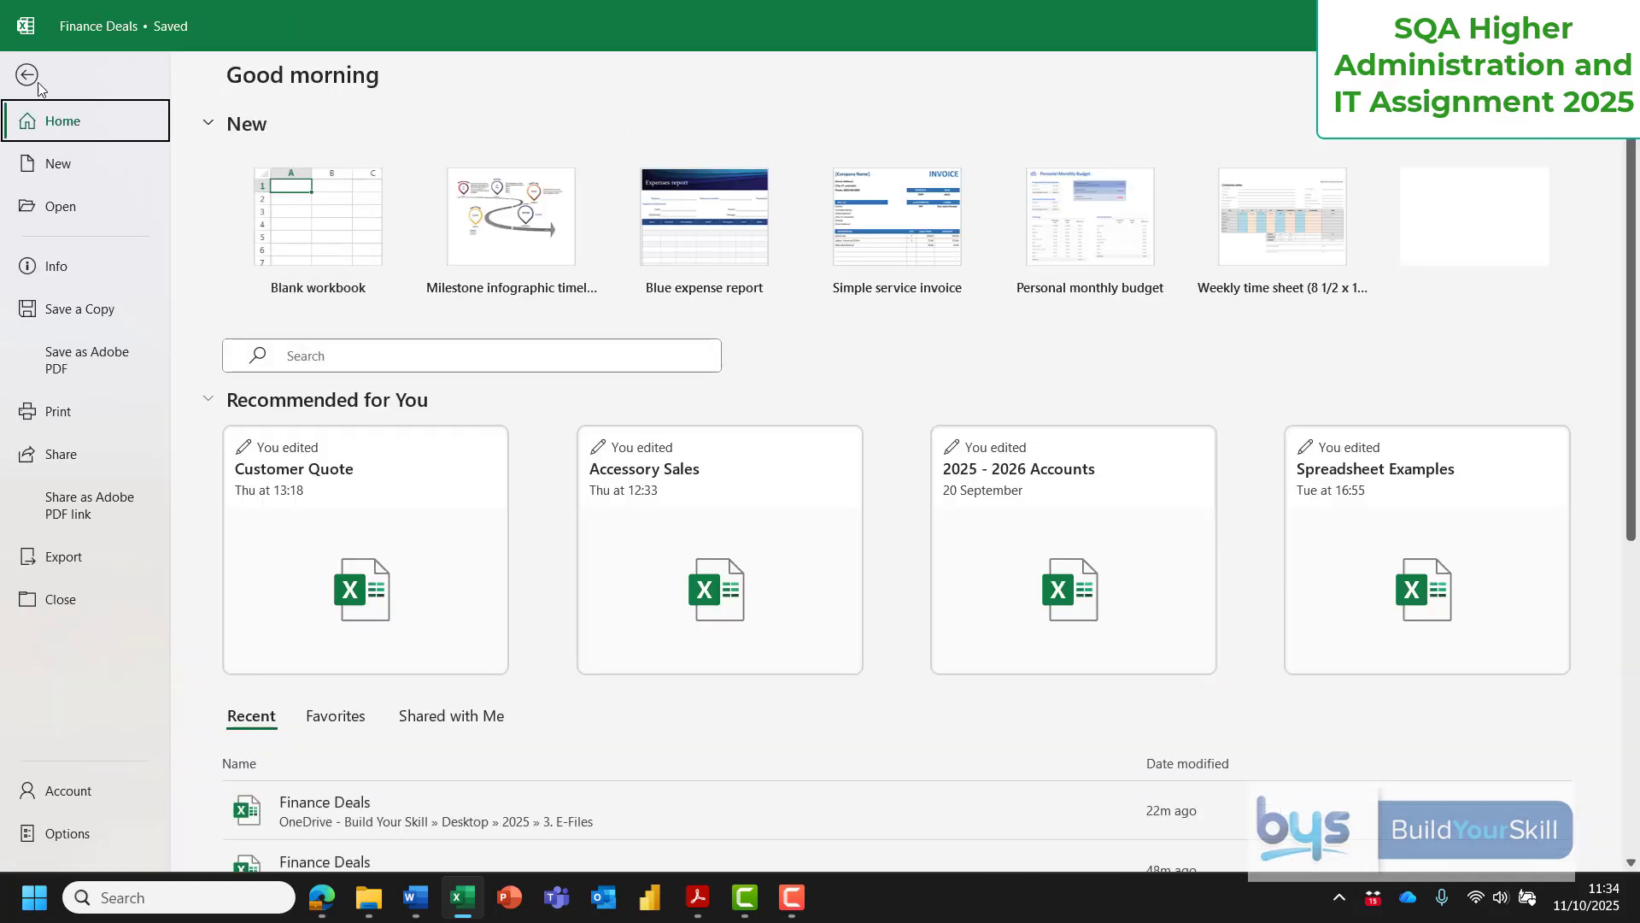
{"action": "left_click", "coordinate": [74, 413]}
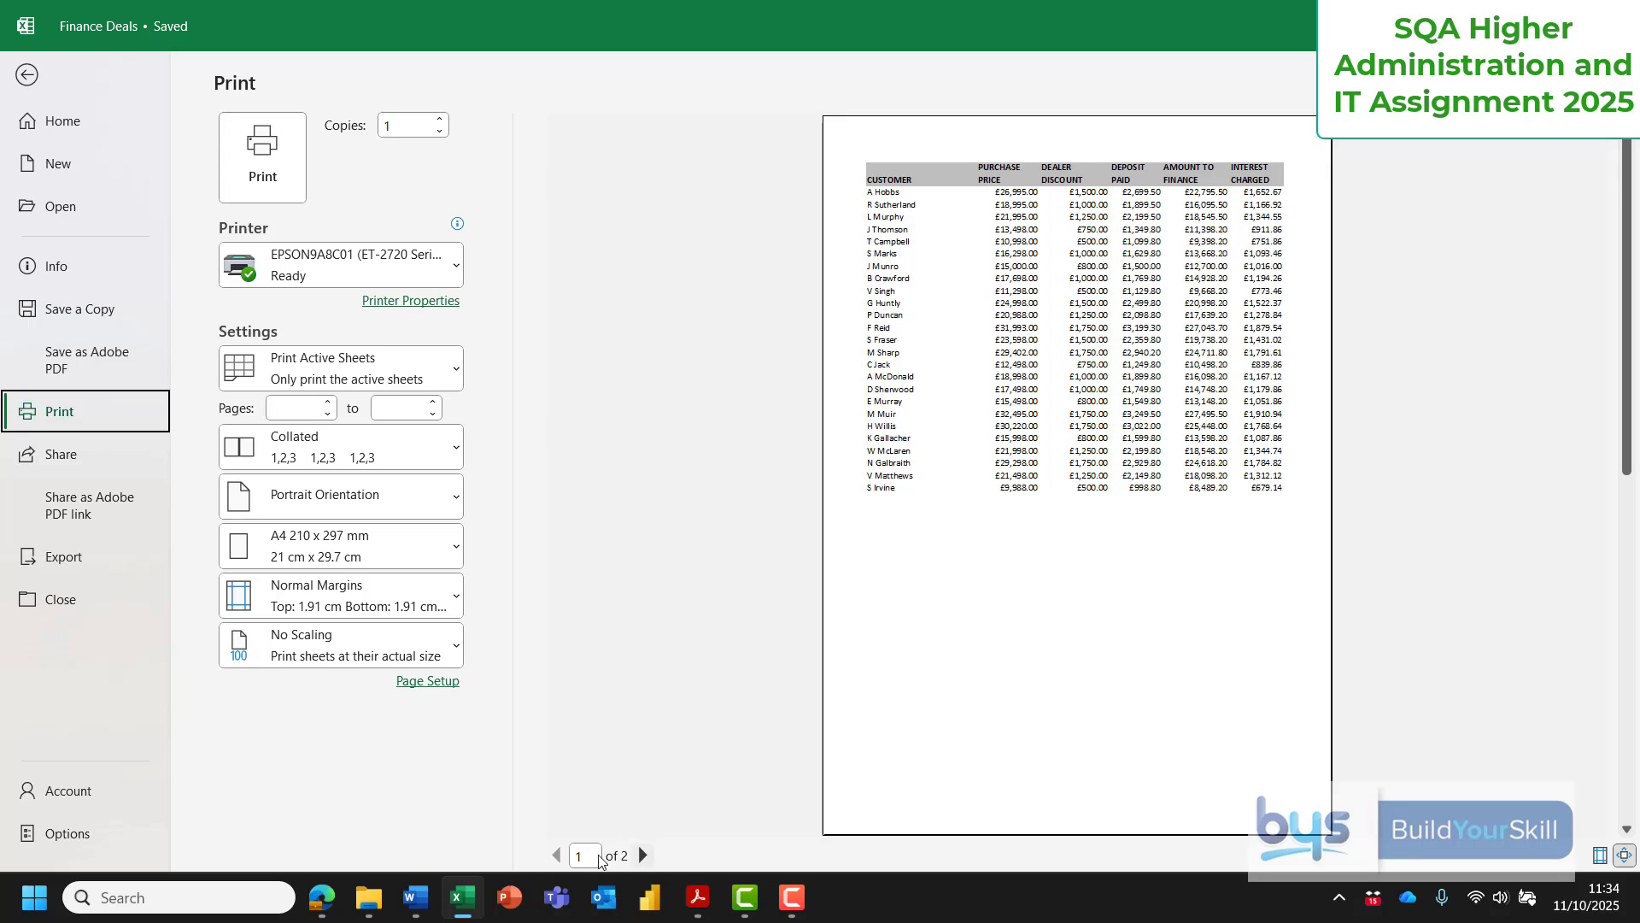
{"action": "left_click", "coordinate": [455, 372]}
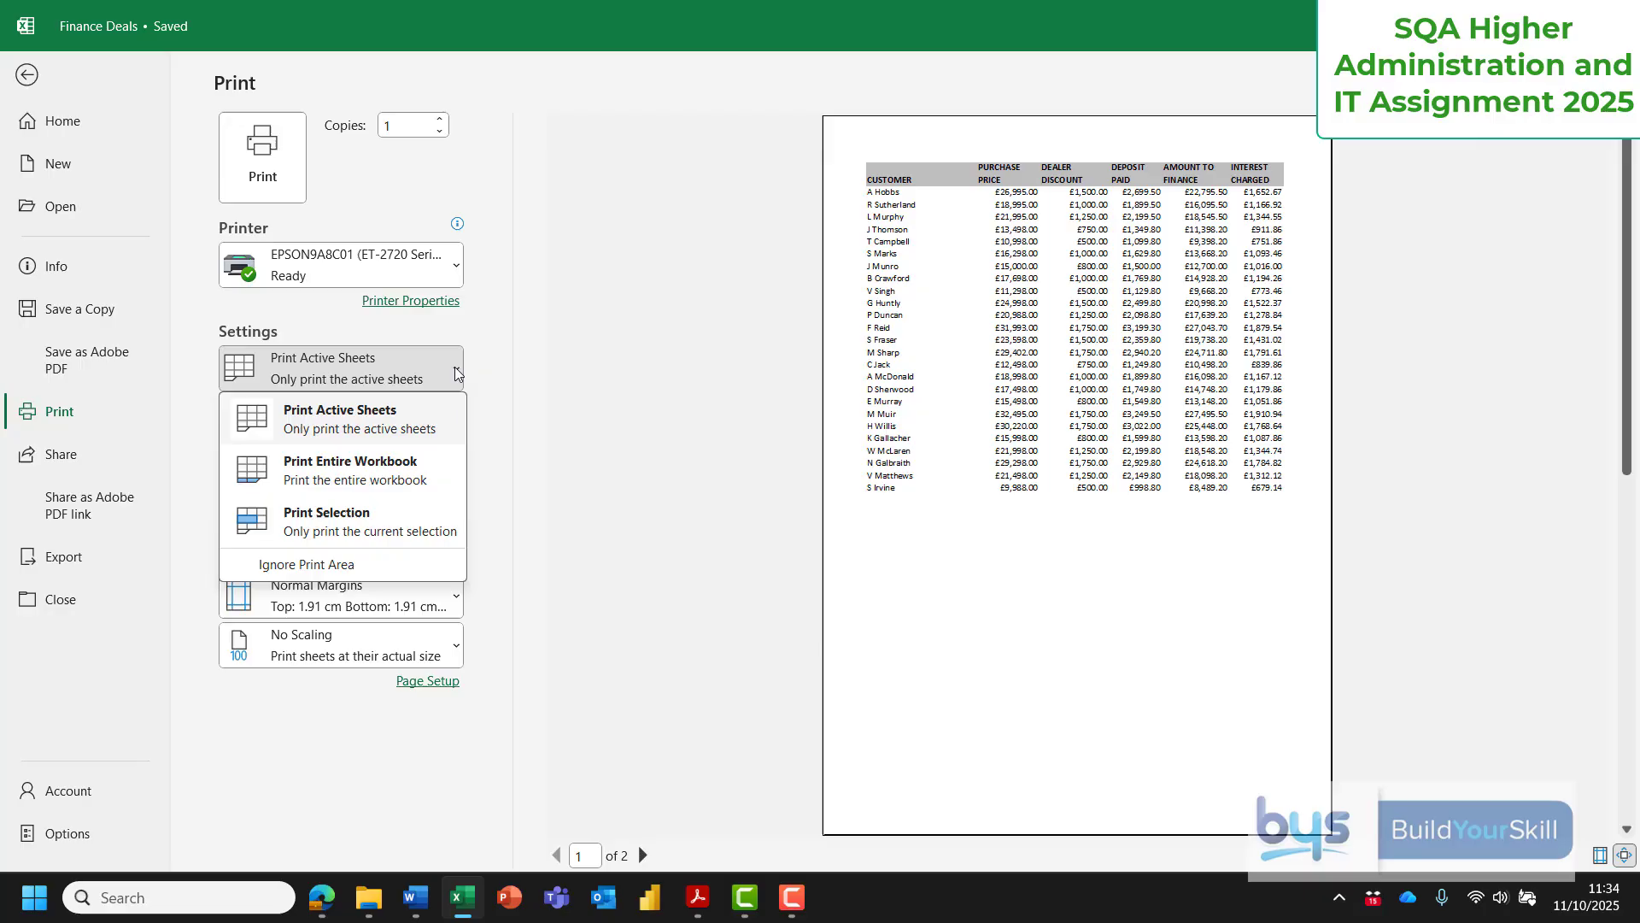
{"action": "left_click", "coordinate": [363, 516]}
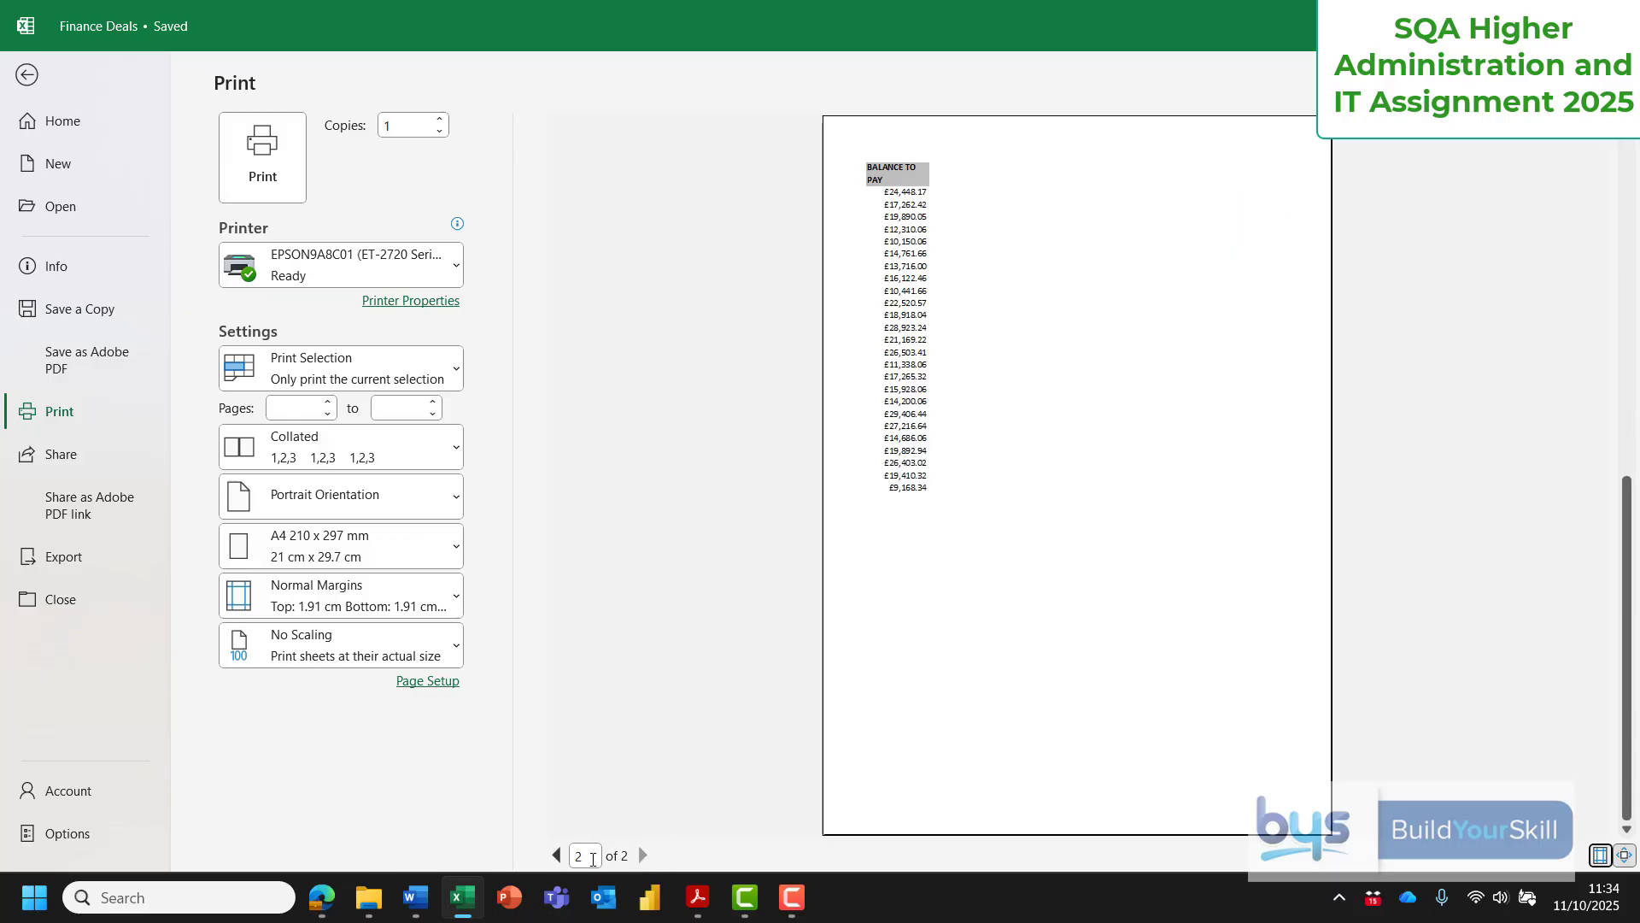
Return to the first preview page and set the print scaling to Fit All Columns on One Page.
{"action": "left_click", "coordinate": [556, 855]}
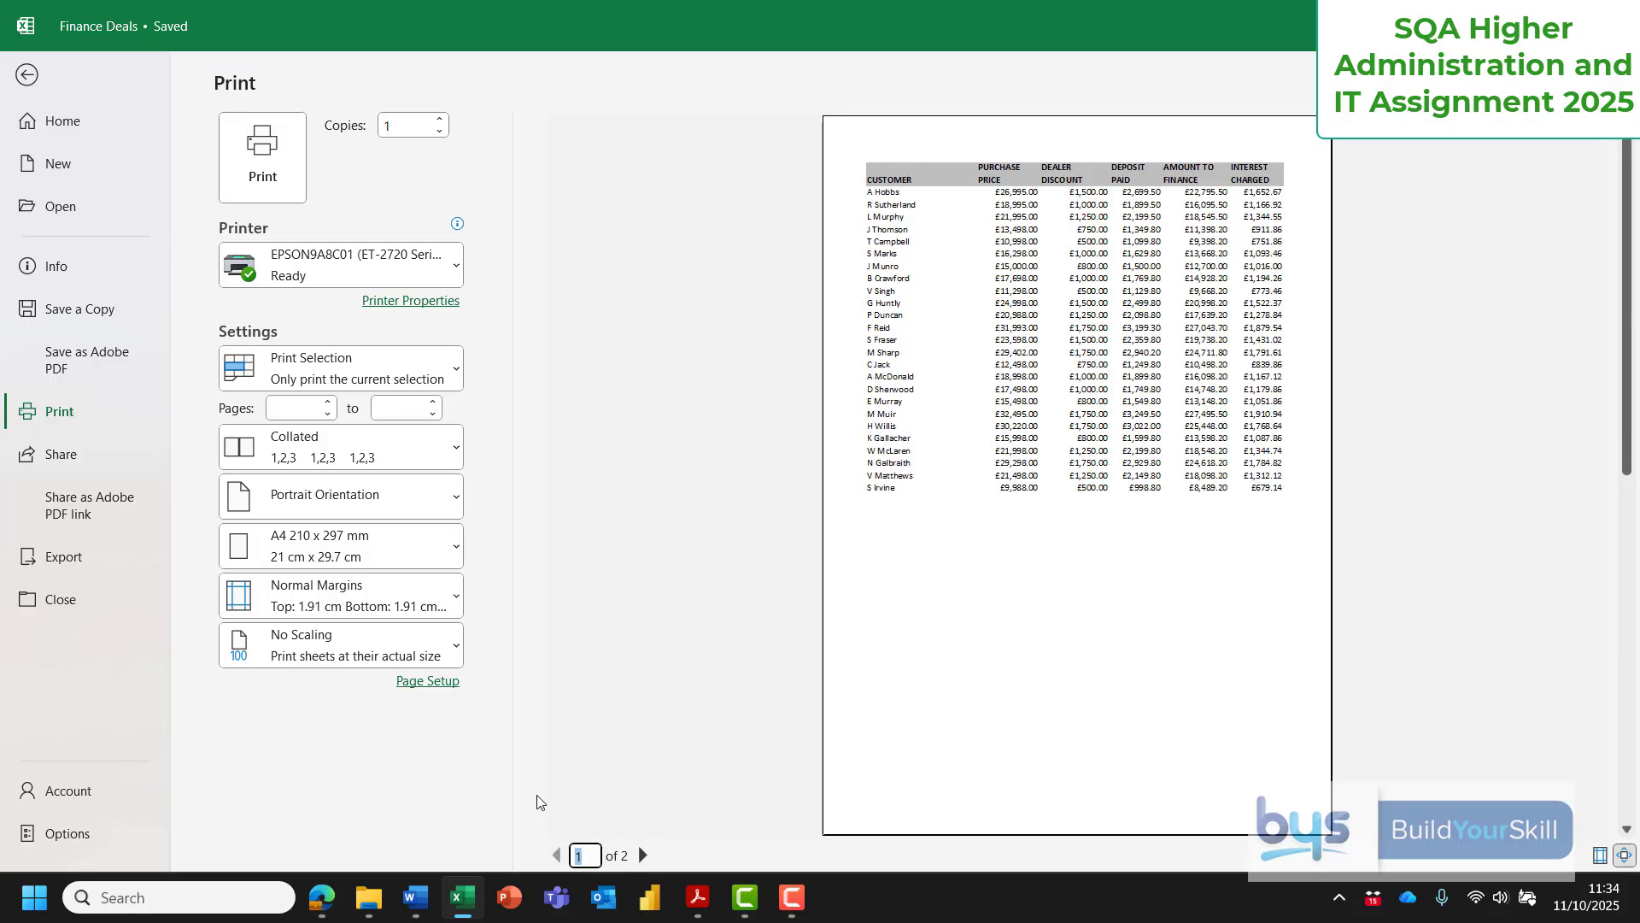
{"action": "left_click", "coordinate": [455, 645]}
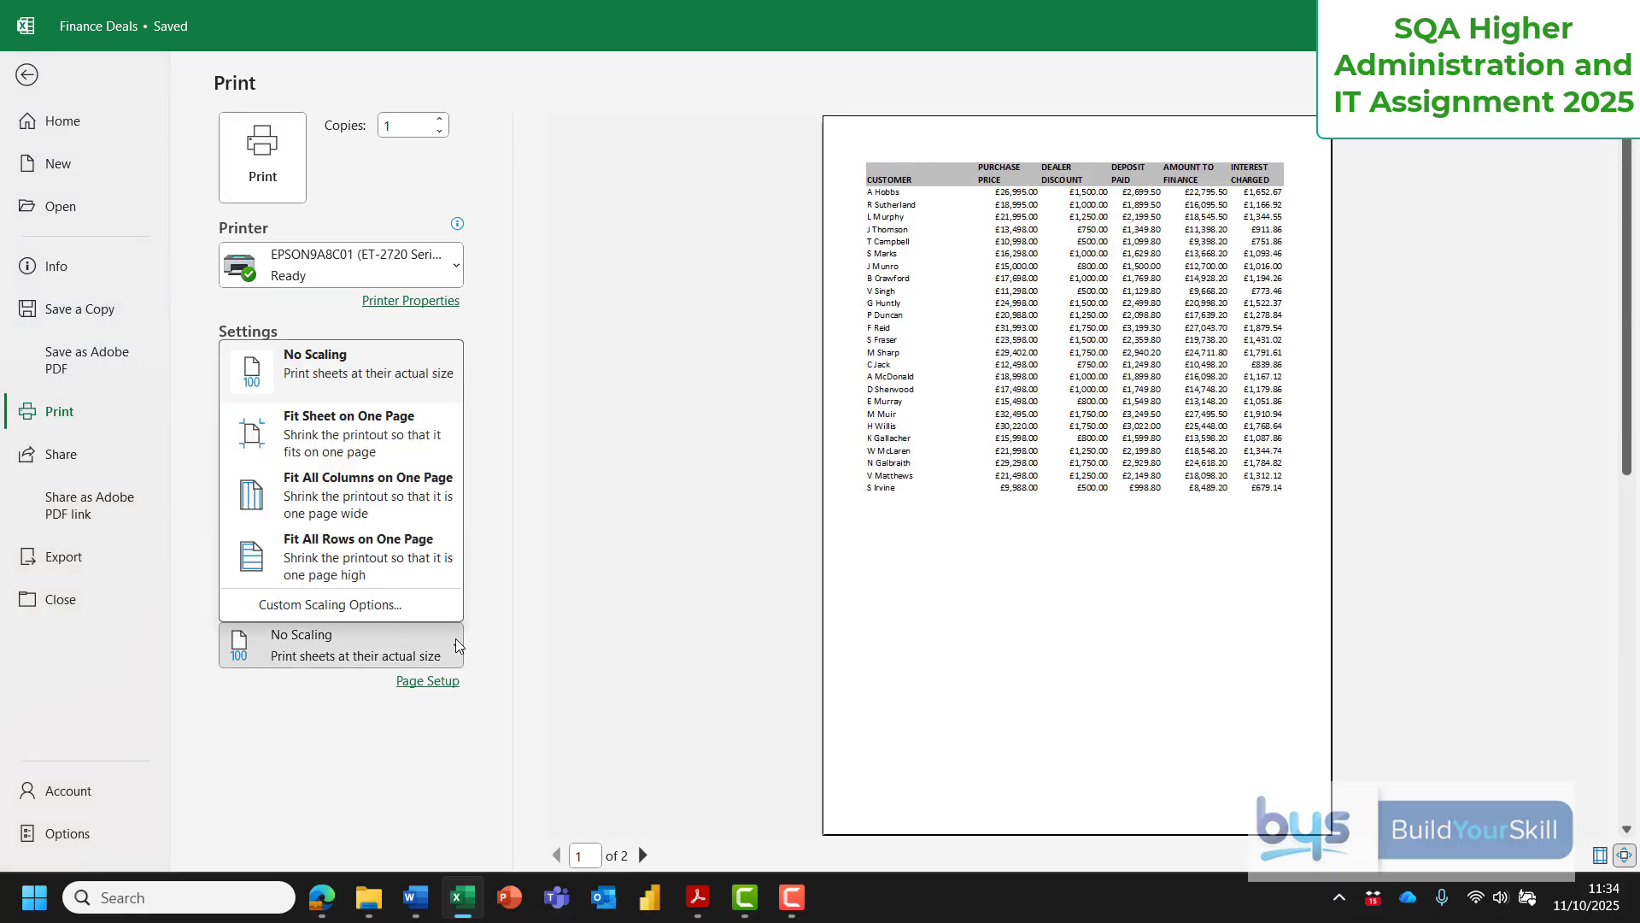
{"action": "left_click", "coordinate": [387, 506]}
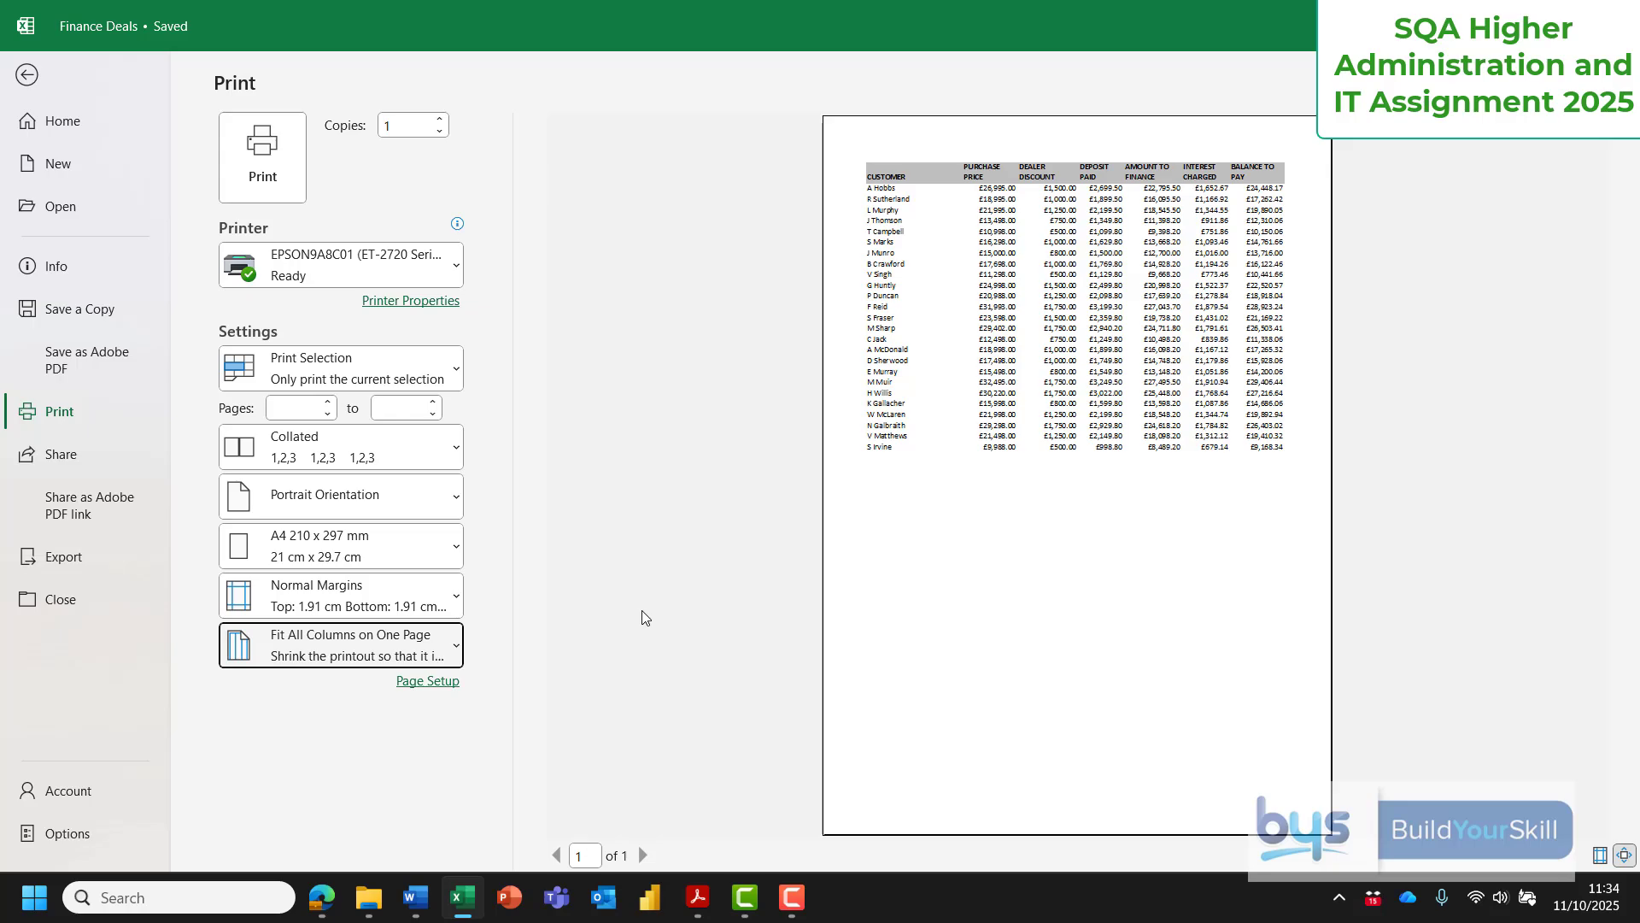
Leave the print preview and display the CAR SALES worksheet in formula view.
{"action": "left_click", "coordinate": [27, 77]}
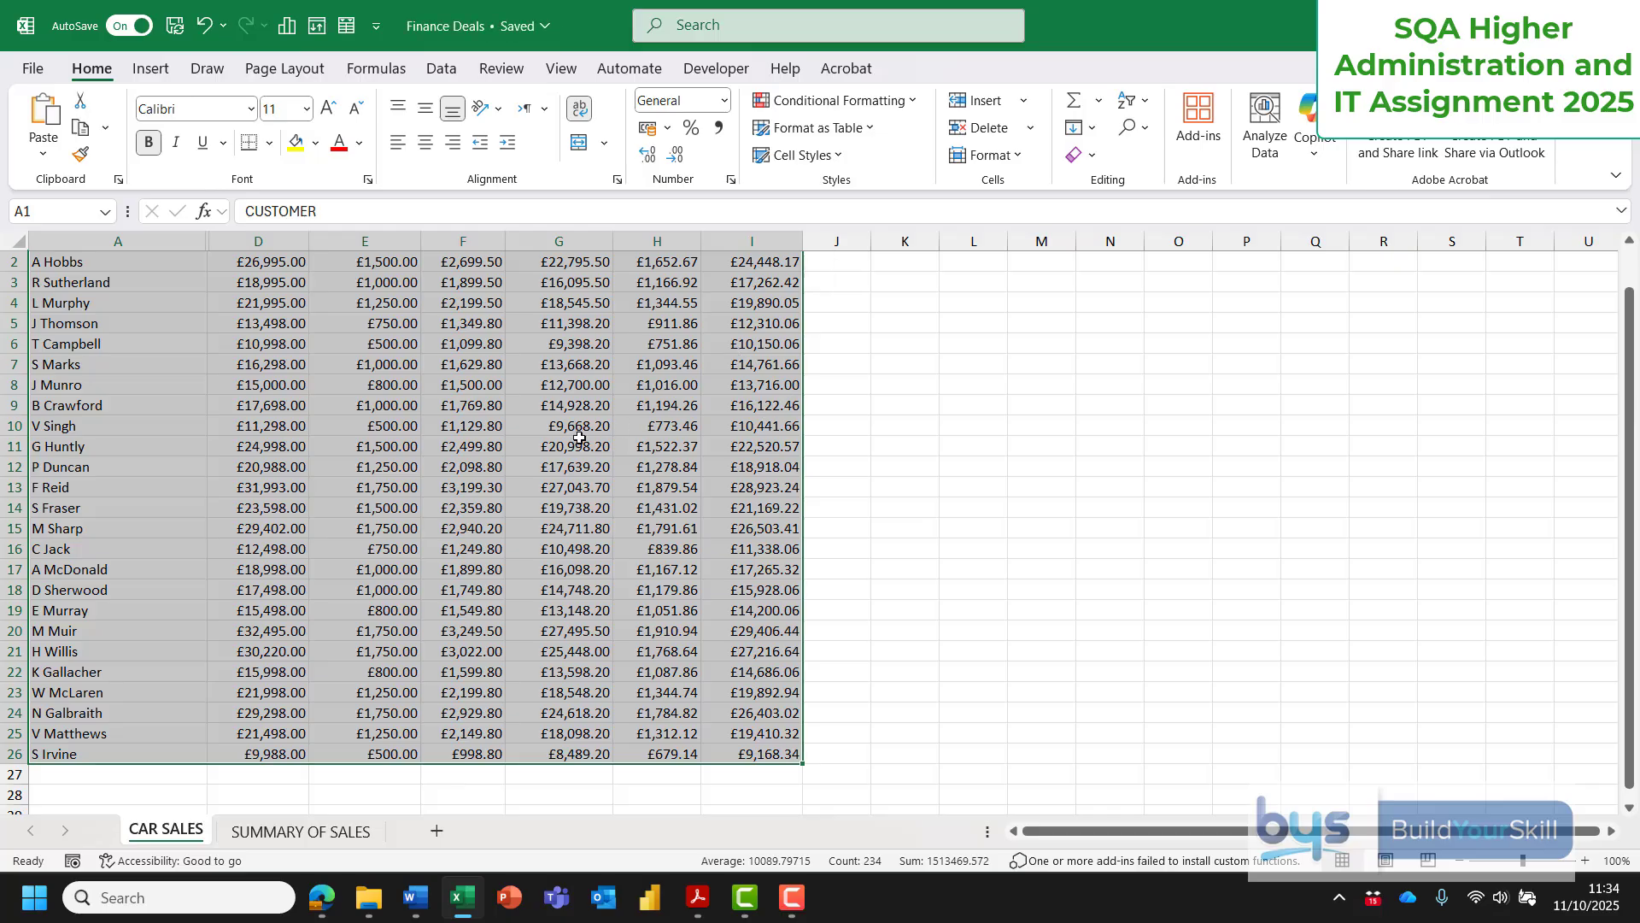
{"action": "scroll", "coordinate": [579, 437], "scroll_direction": "up", "scroll_amount": 1}
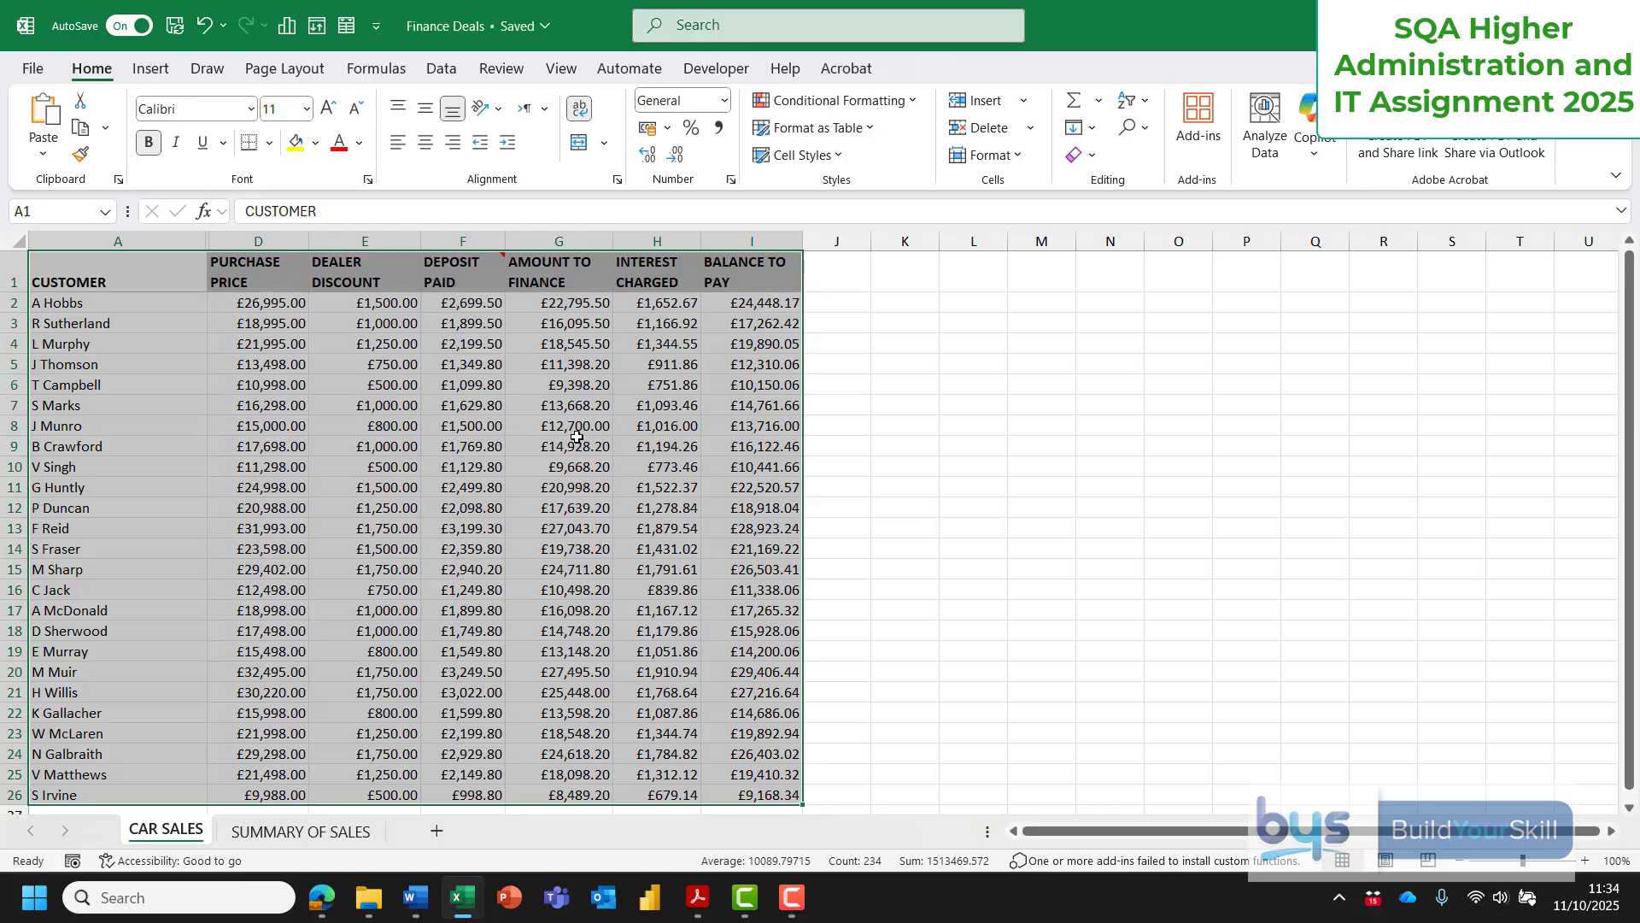
{"action": "left_click", "coordinate": [383, 75]}
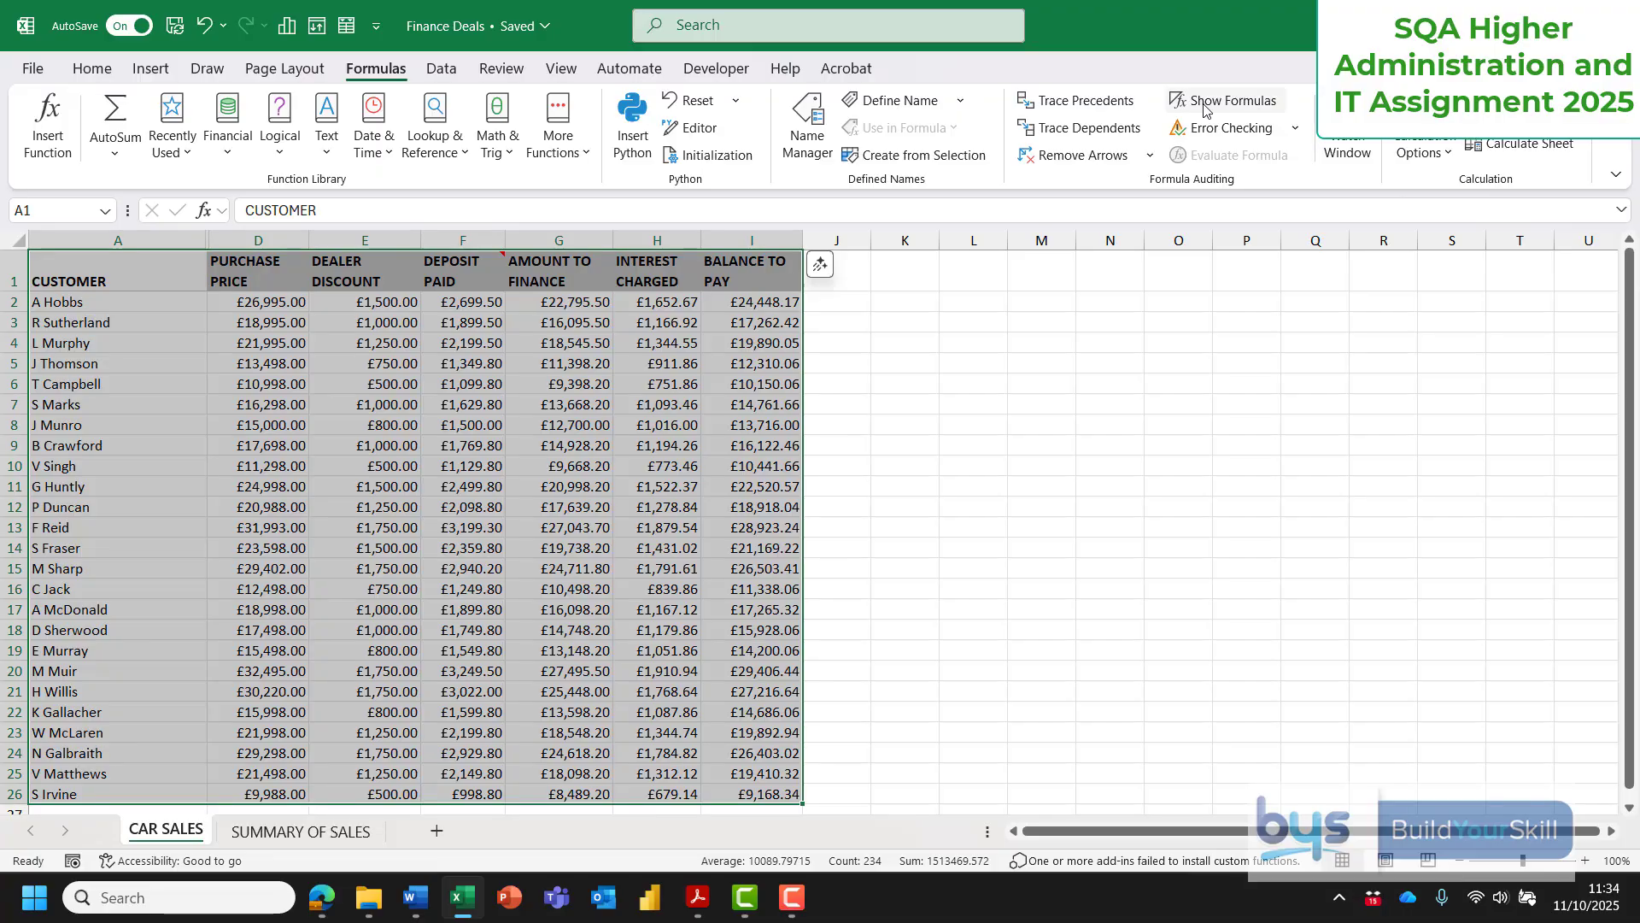
{"action": "left_click", "coordinate": [1245, 103]}
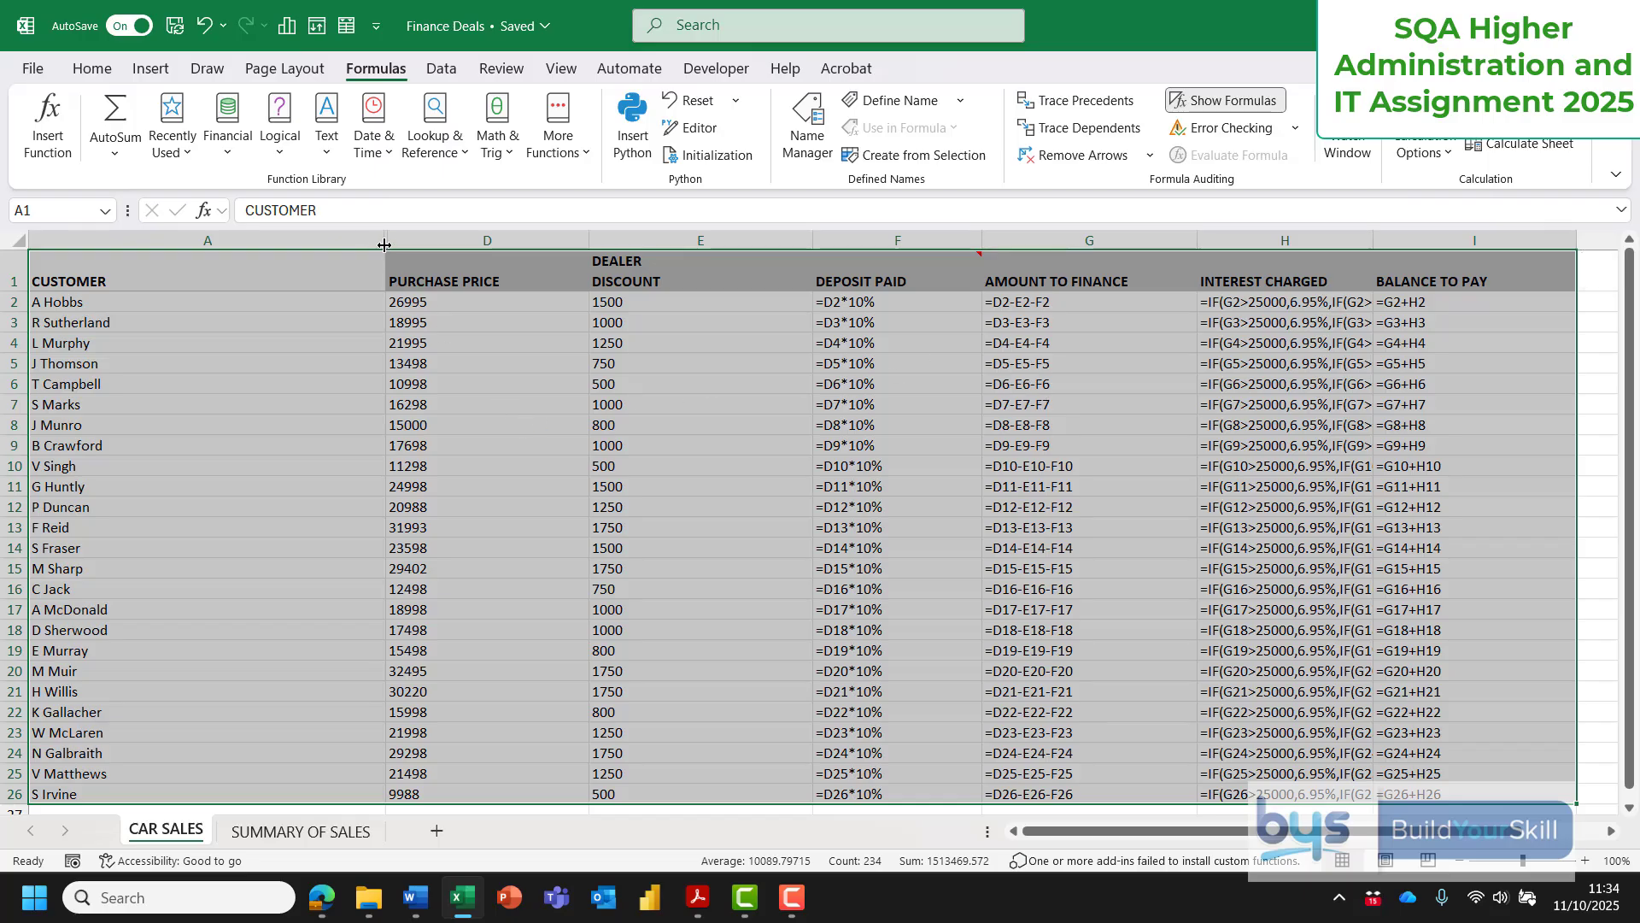
Narrow the Customer, Purchase Price and Dealer Discount columns and widen column H to fit the full Interest Charged formulas.
{"action": "left_click_drag", "start_coordinate": [384, 245], "coordinate": [196, 245]}
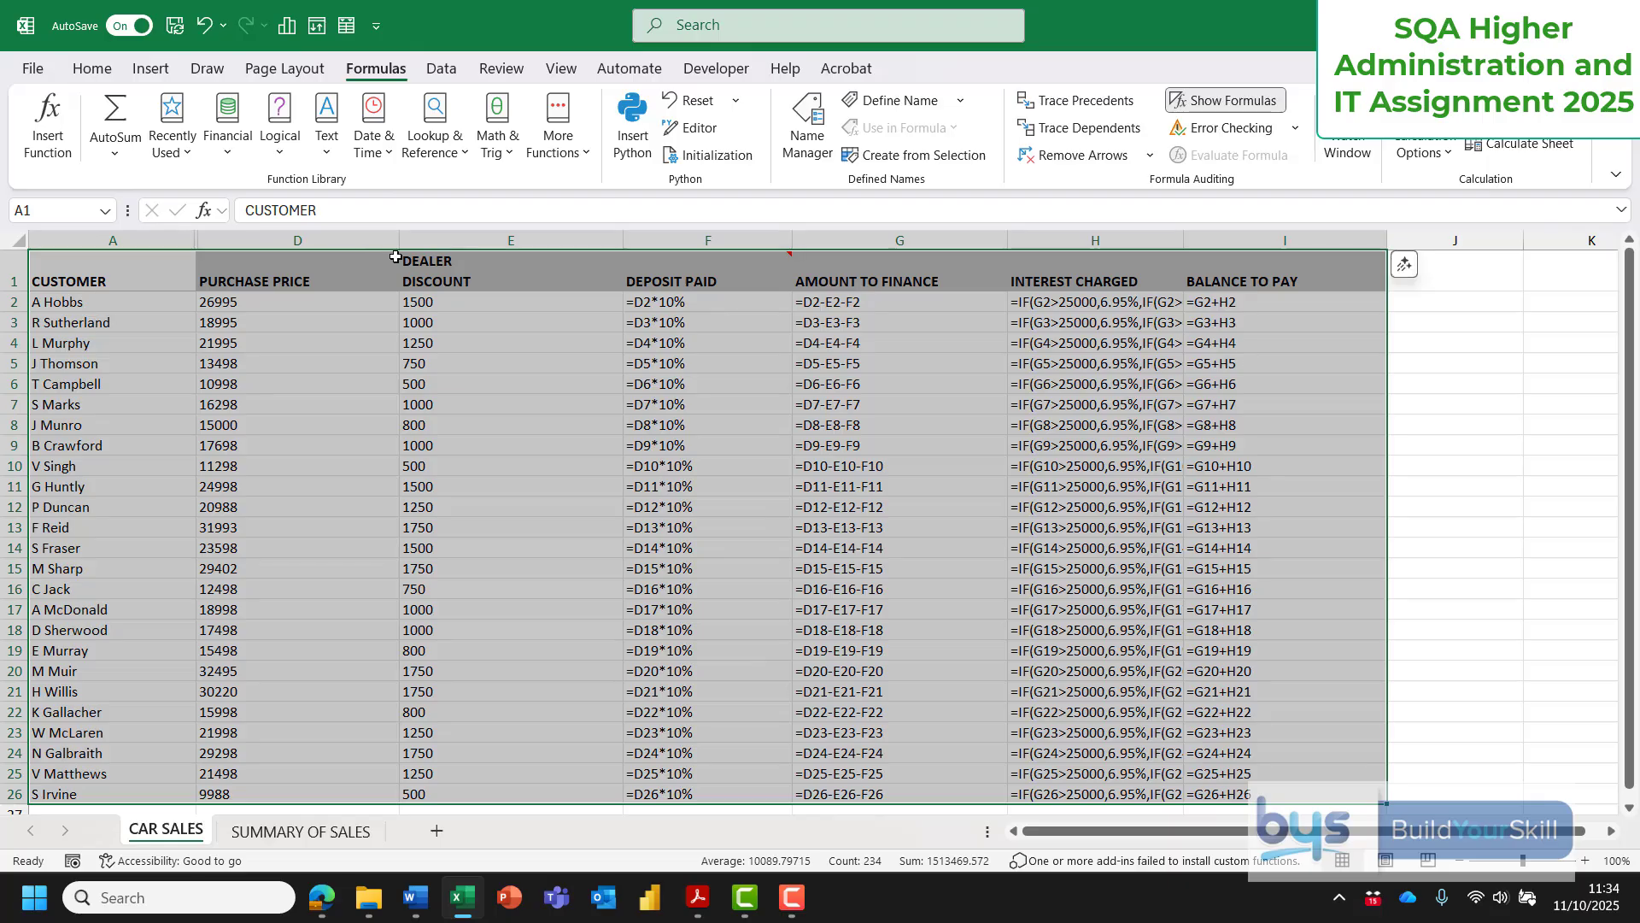
{"action": "left_click_drag", "start_coordinate": [396, 256], "coordinate": [322, 248]}
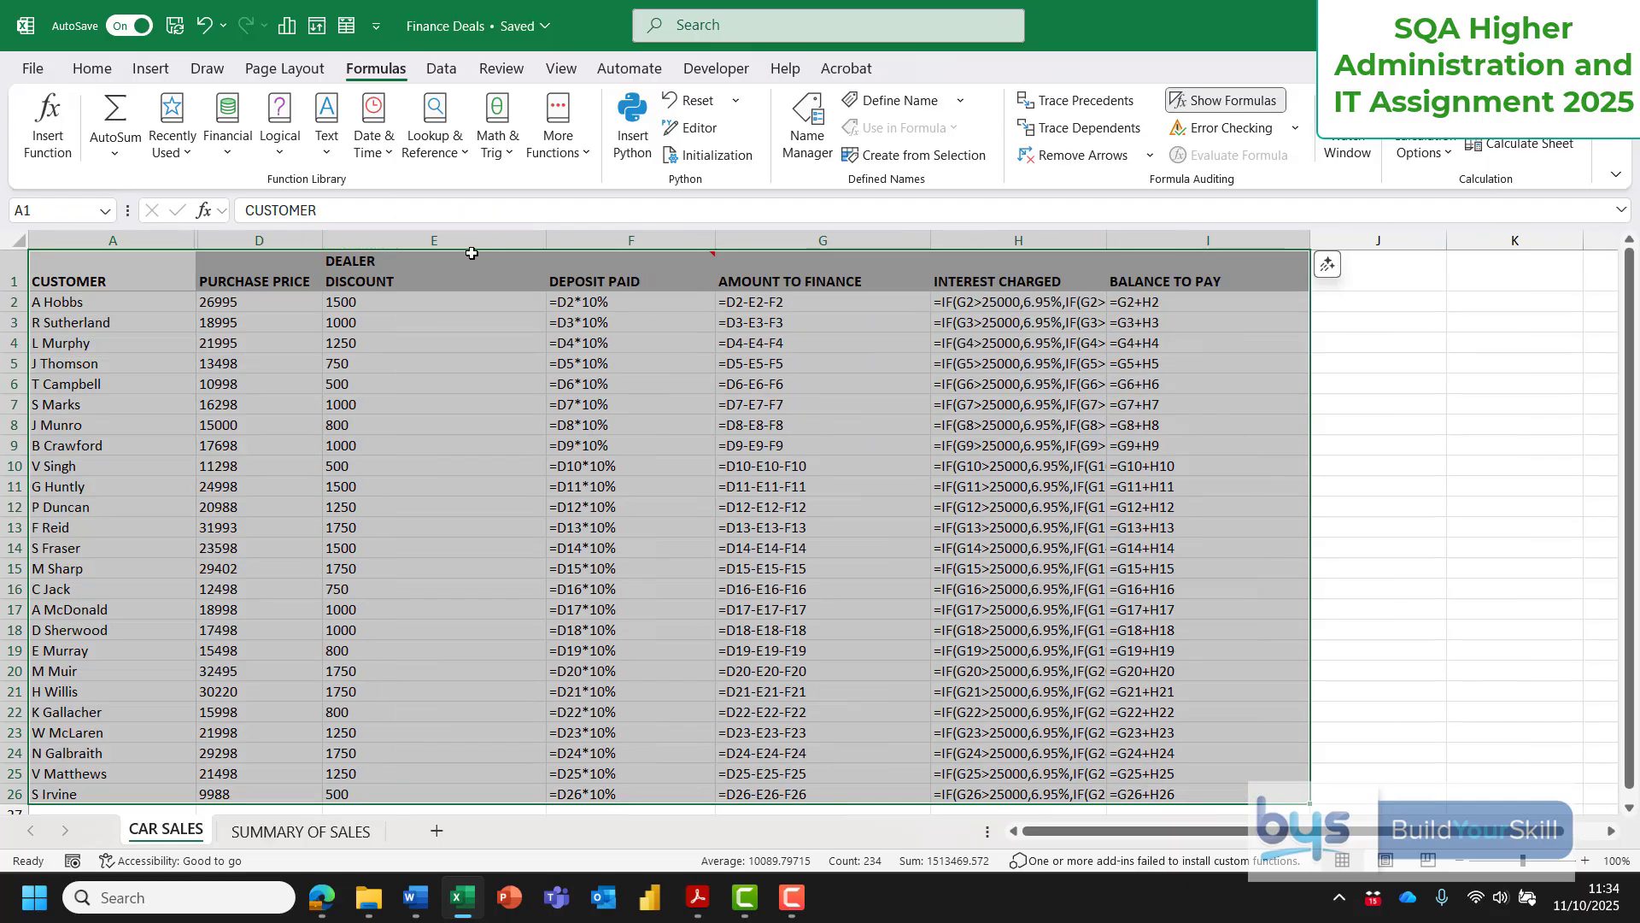
{"action": "left_click_drag", "start_coordinate": [546, 240], "coordinate": [424, 239]}
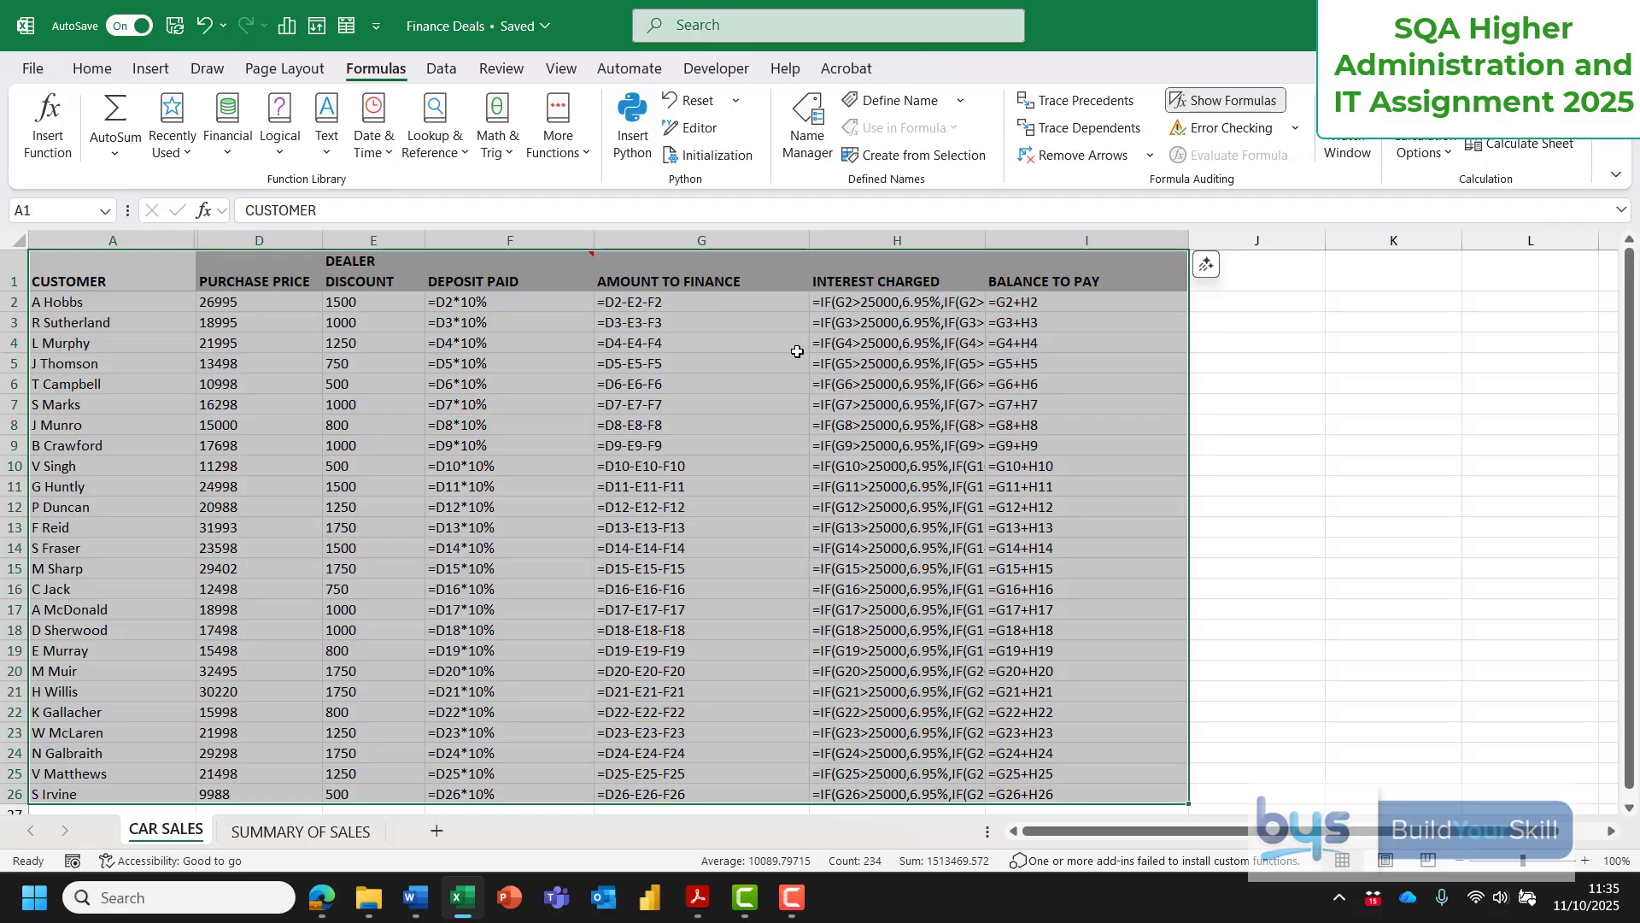
{"action": "left_click_drag", "start_coordinate": [987, 238], "coordinate": [1253, 254]}
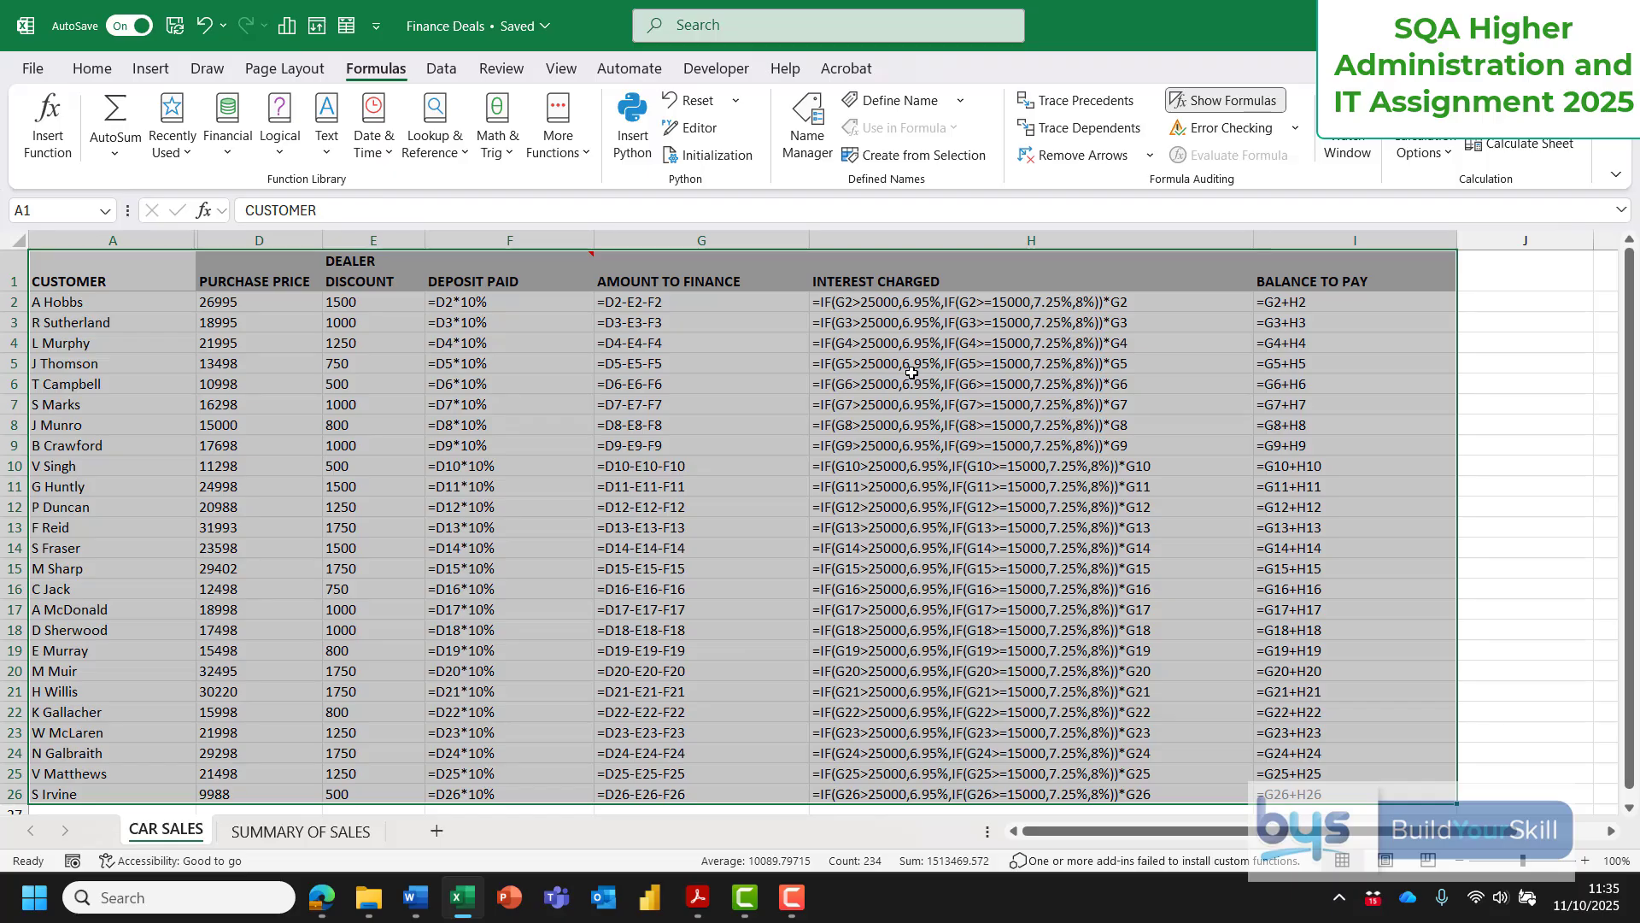
Set the CAR SALES page orientation to Landscape and open the print preview of the formula view.
{"action": "left_click", "coordinate": [286, 70]}
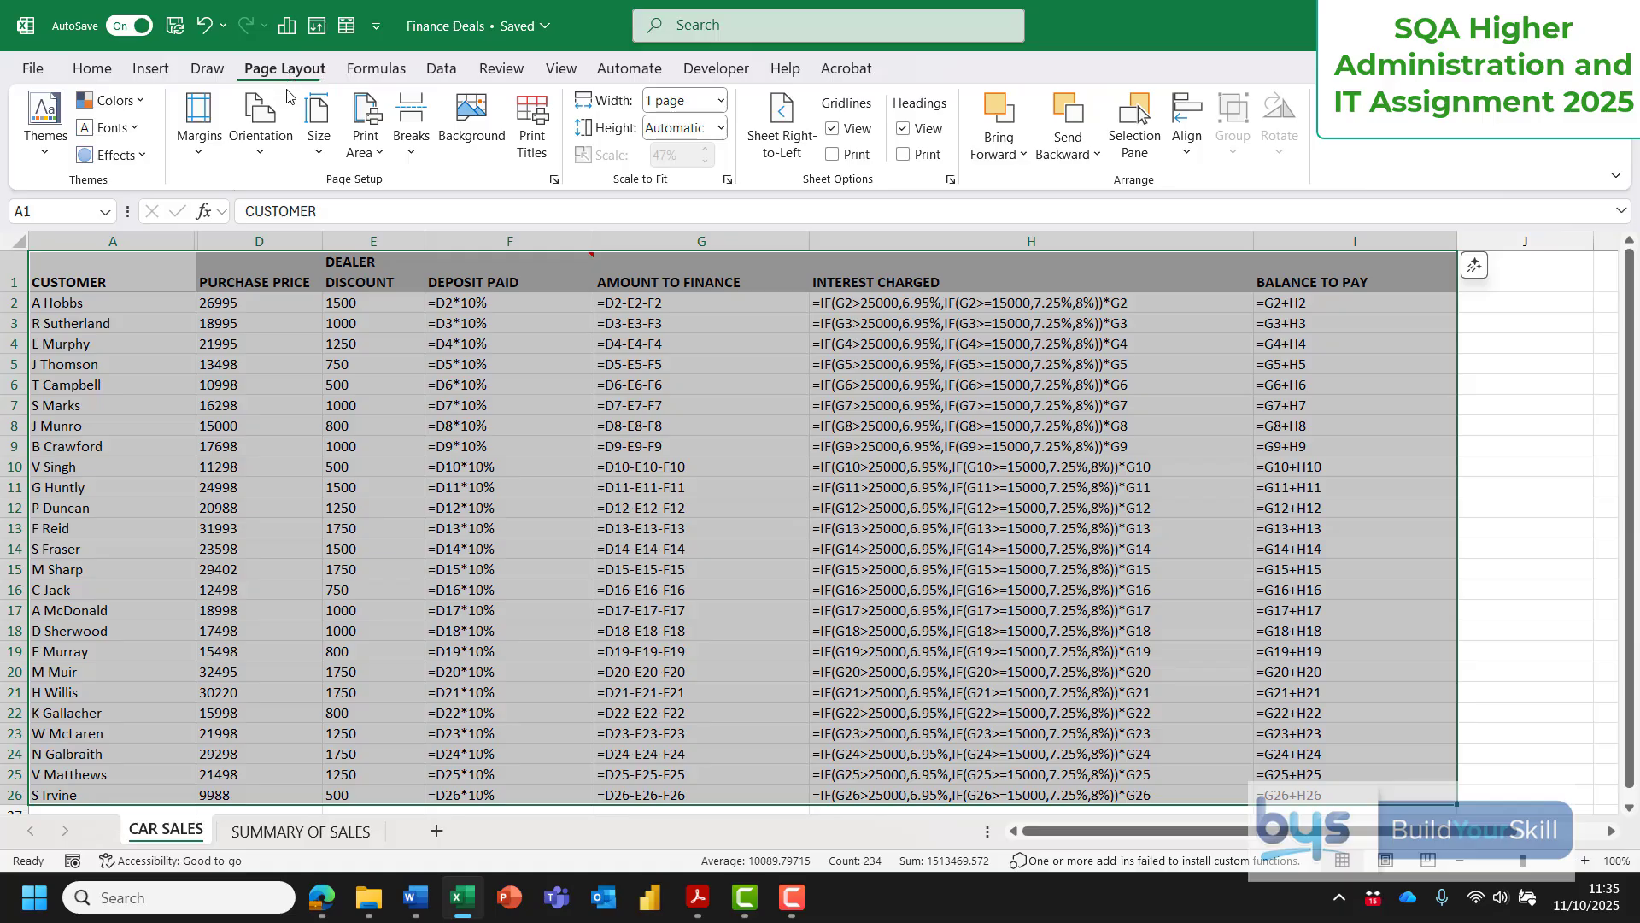
{"action": "left_click", "coordinate": [256, 141]}
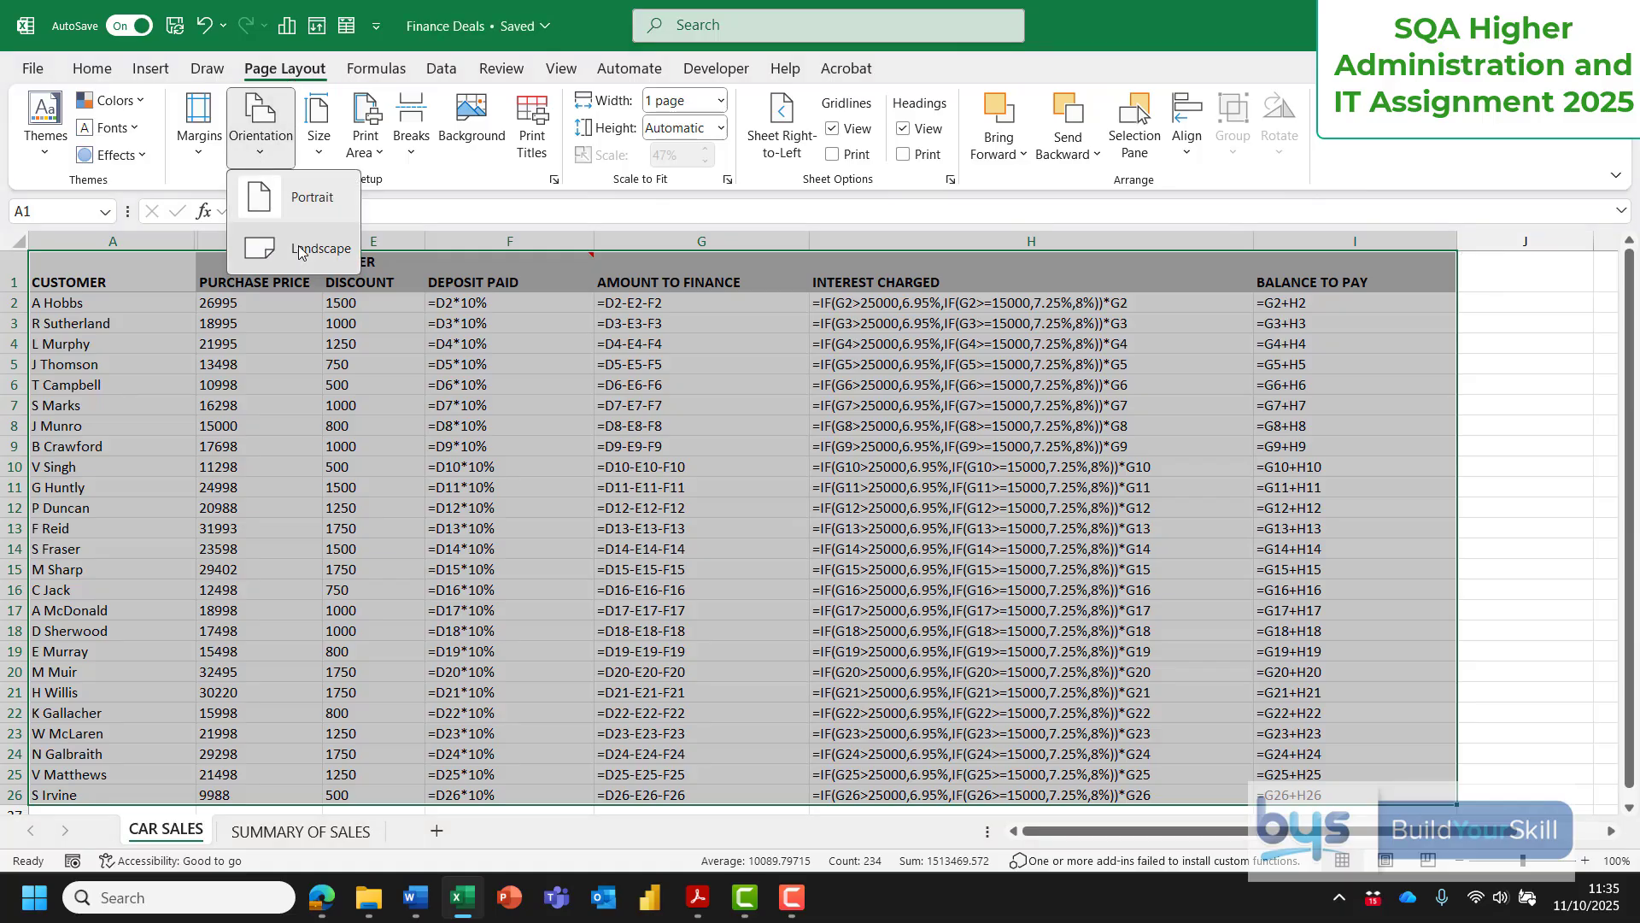
{"action": "left_click", "coordinate": [298, 246]}
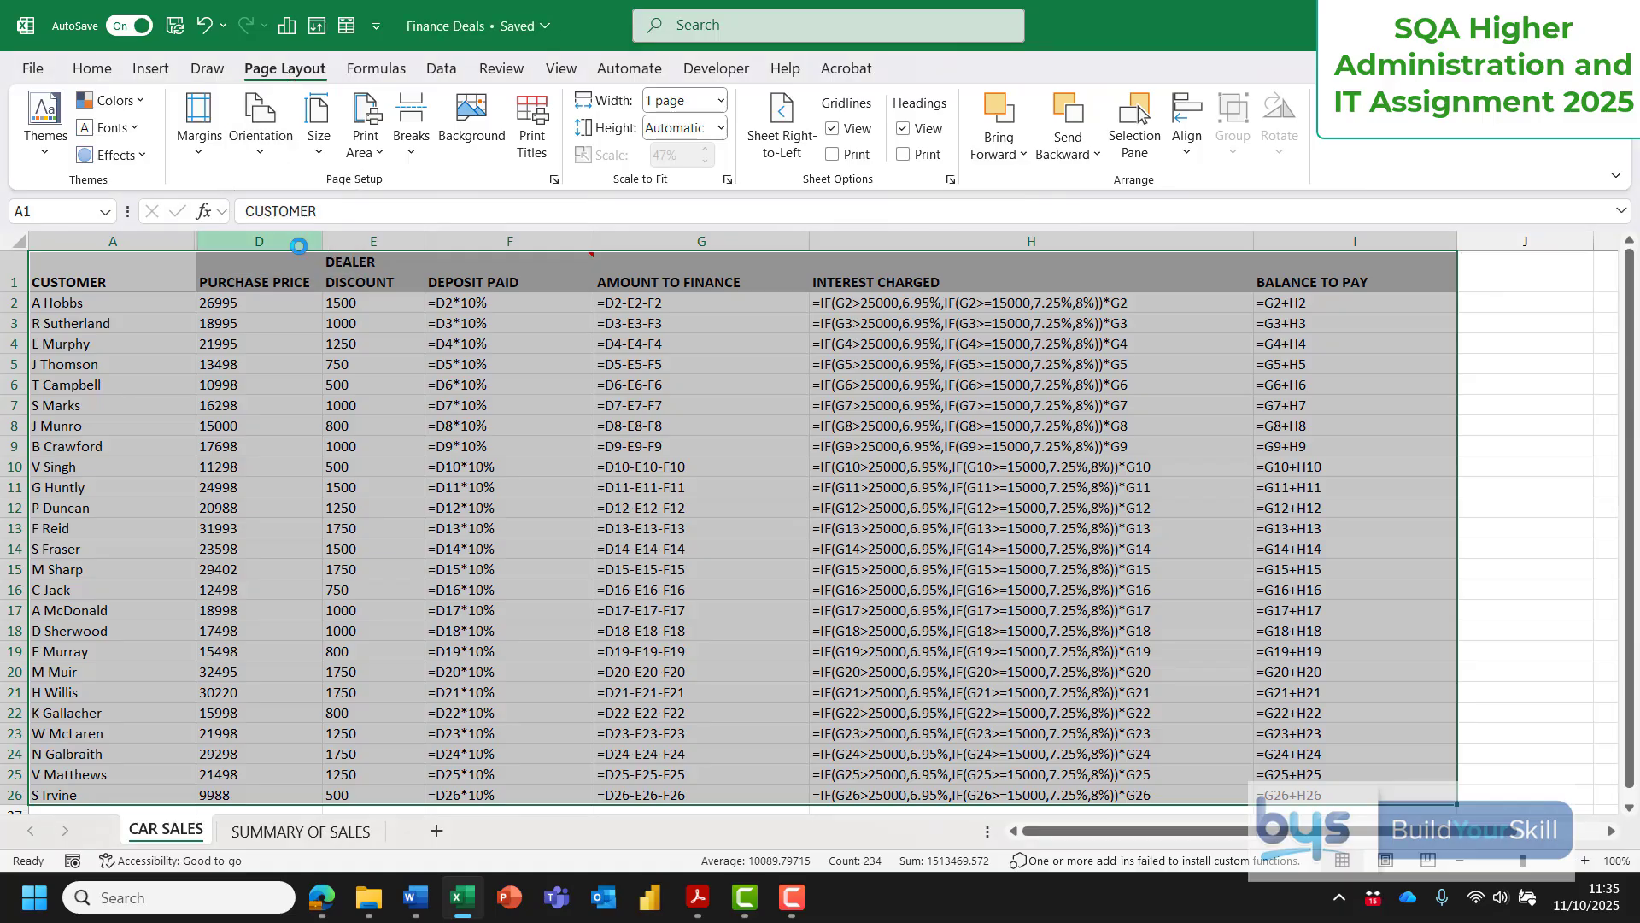
{"action": "left_click", "coordinate": [36, 68]}
{"action": "left_click", "coordinate": [80, 411]}
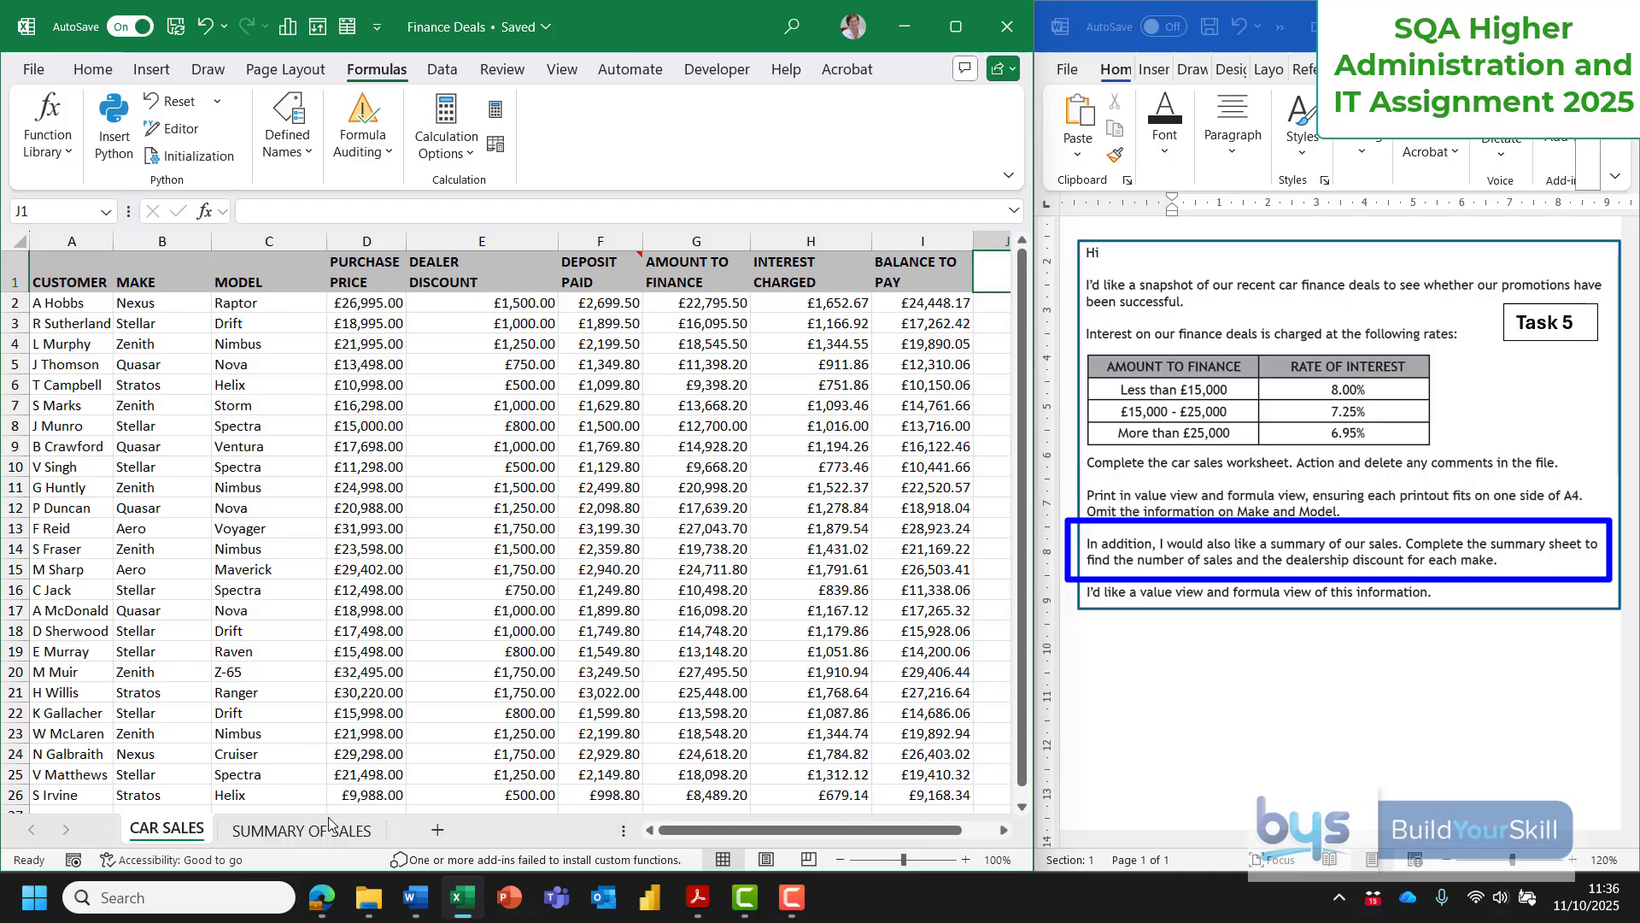
Start a COUNTIF formula in B2 of SUMMARY OF SALES with the absolute range 'CAR SALES'!$B$2:$B$26.
{"action": "left_click", "coordinate": [298, 831]}
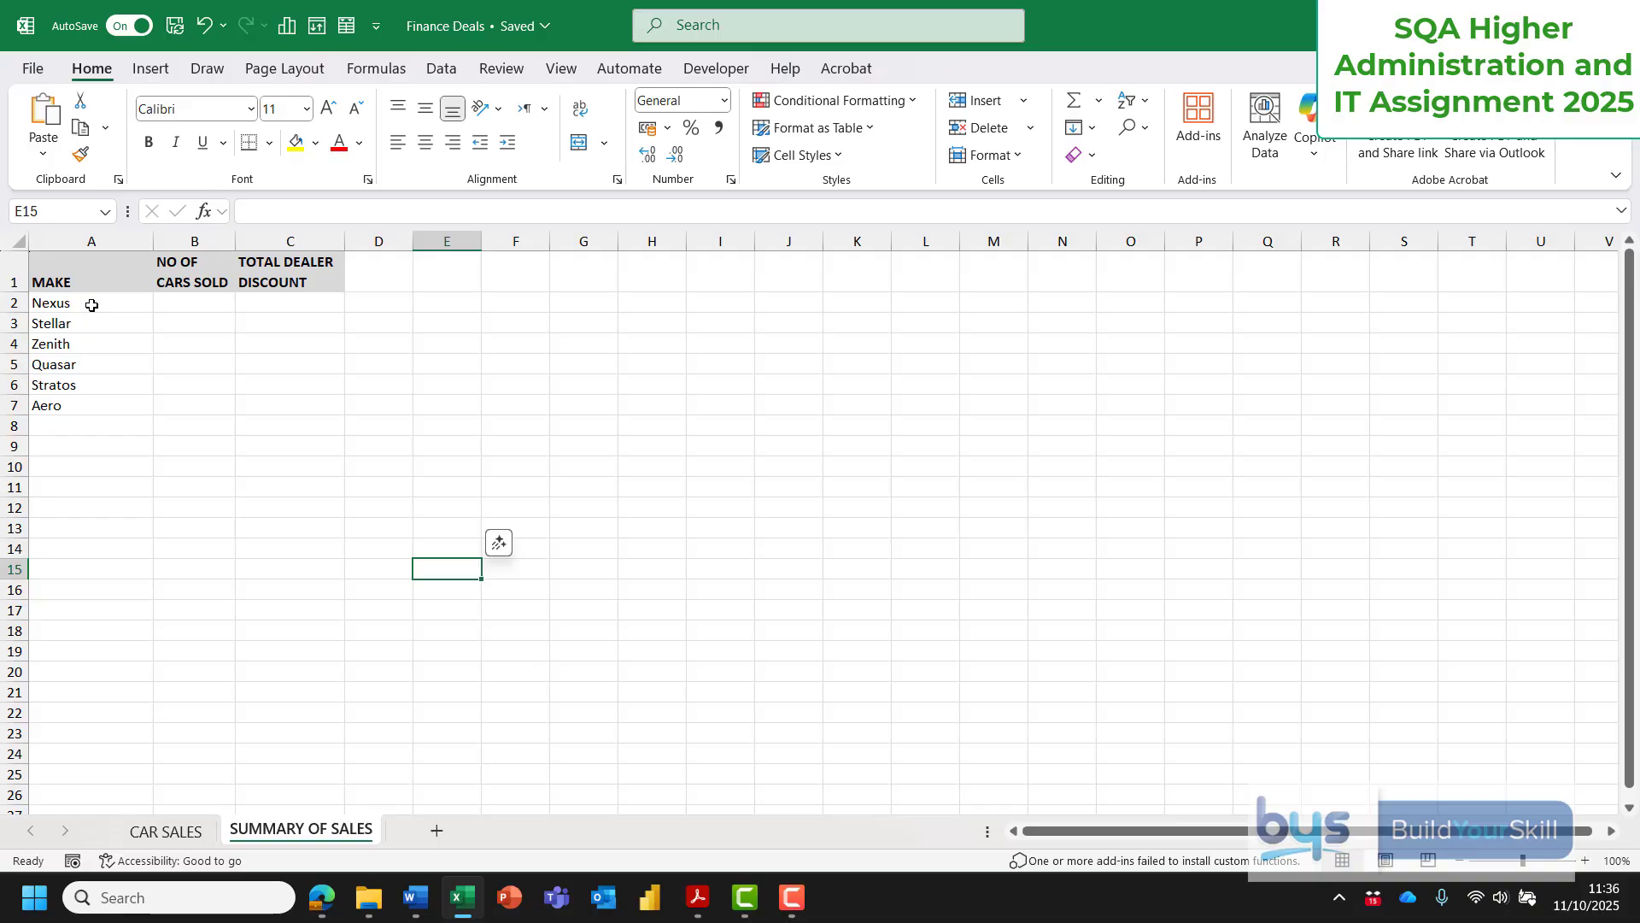
{"action": "left_click", "coordinate": [188, 304]}
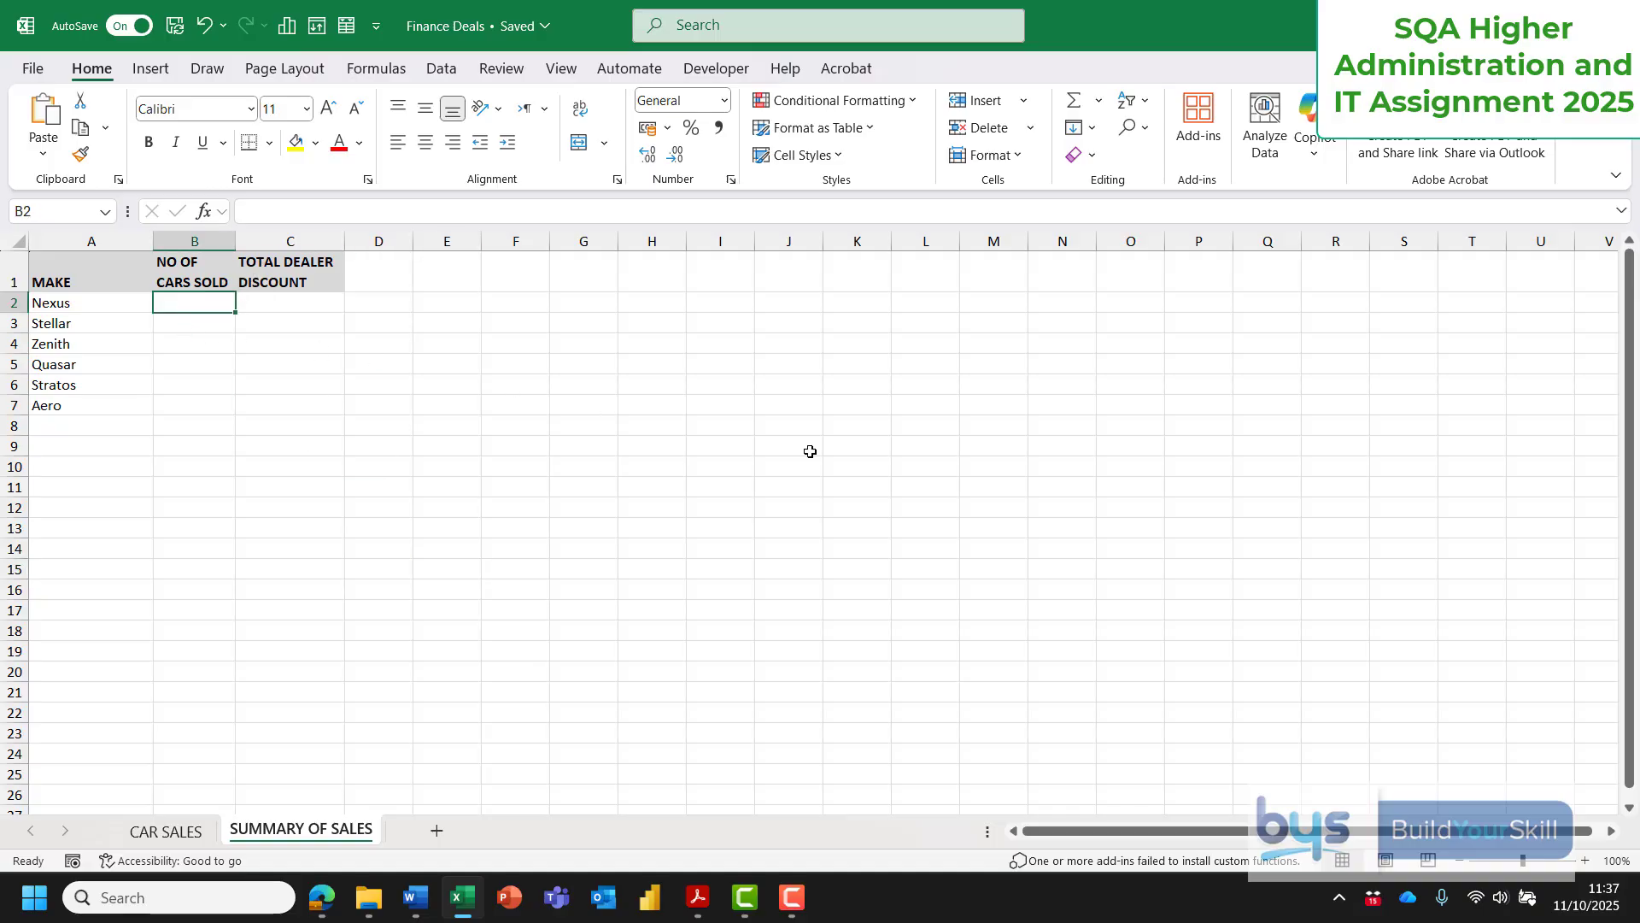
{"action": "type", "text": "=coun"}
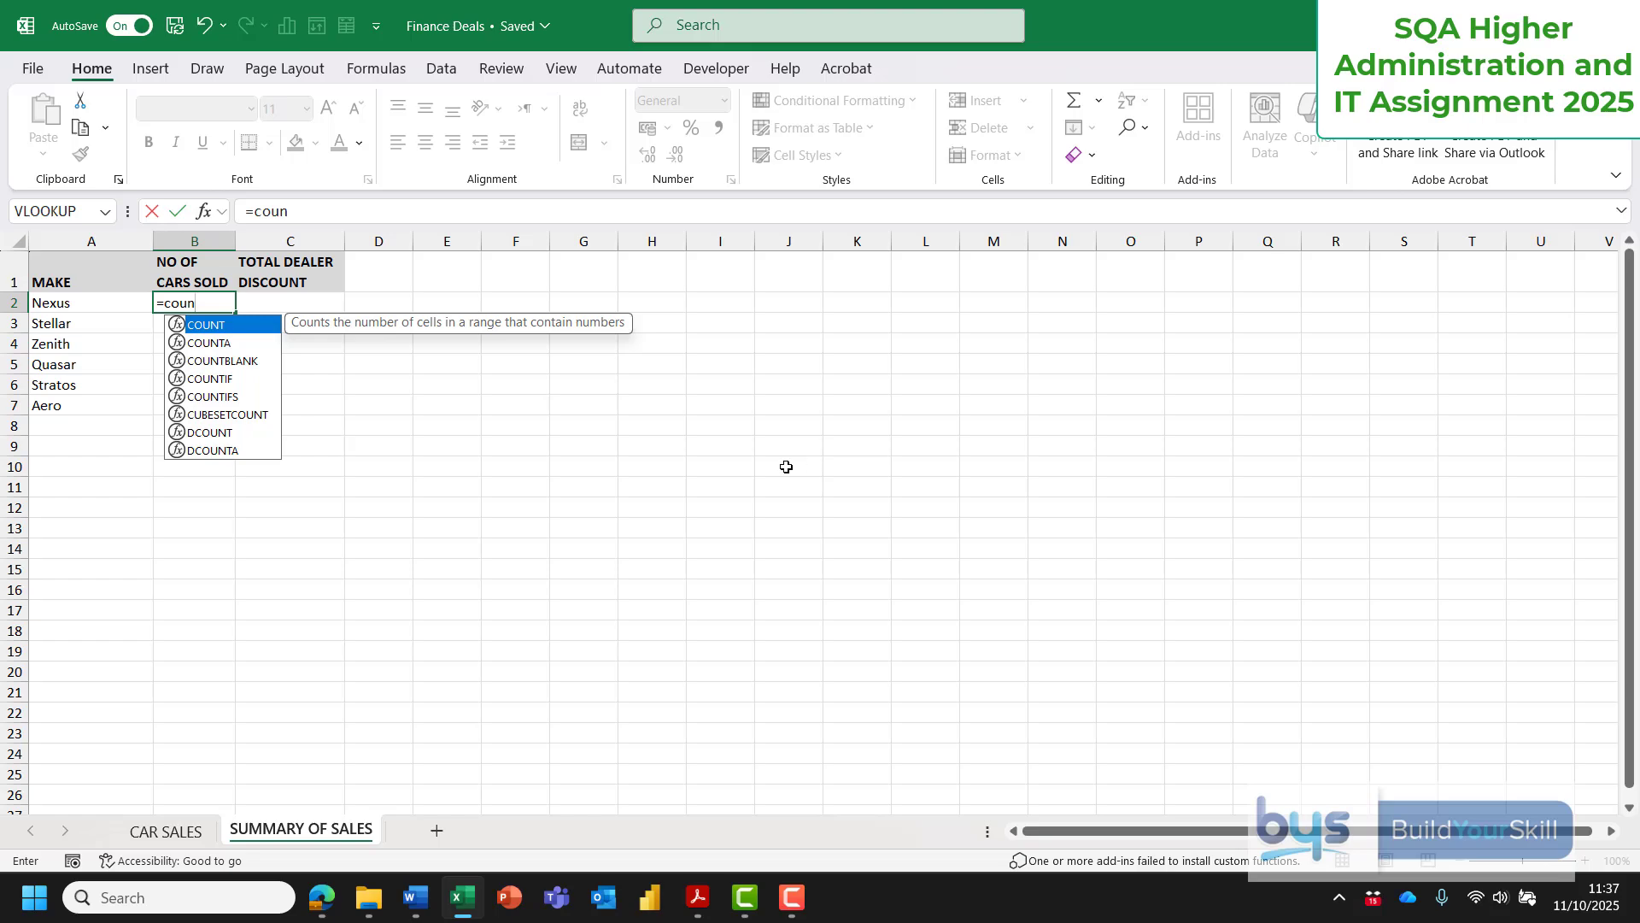
{"action": "double_click", "coordinate": [210, 378]}
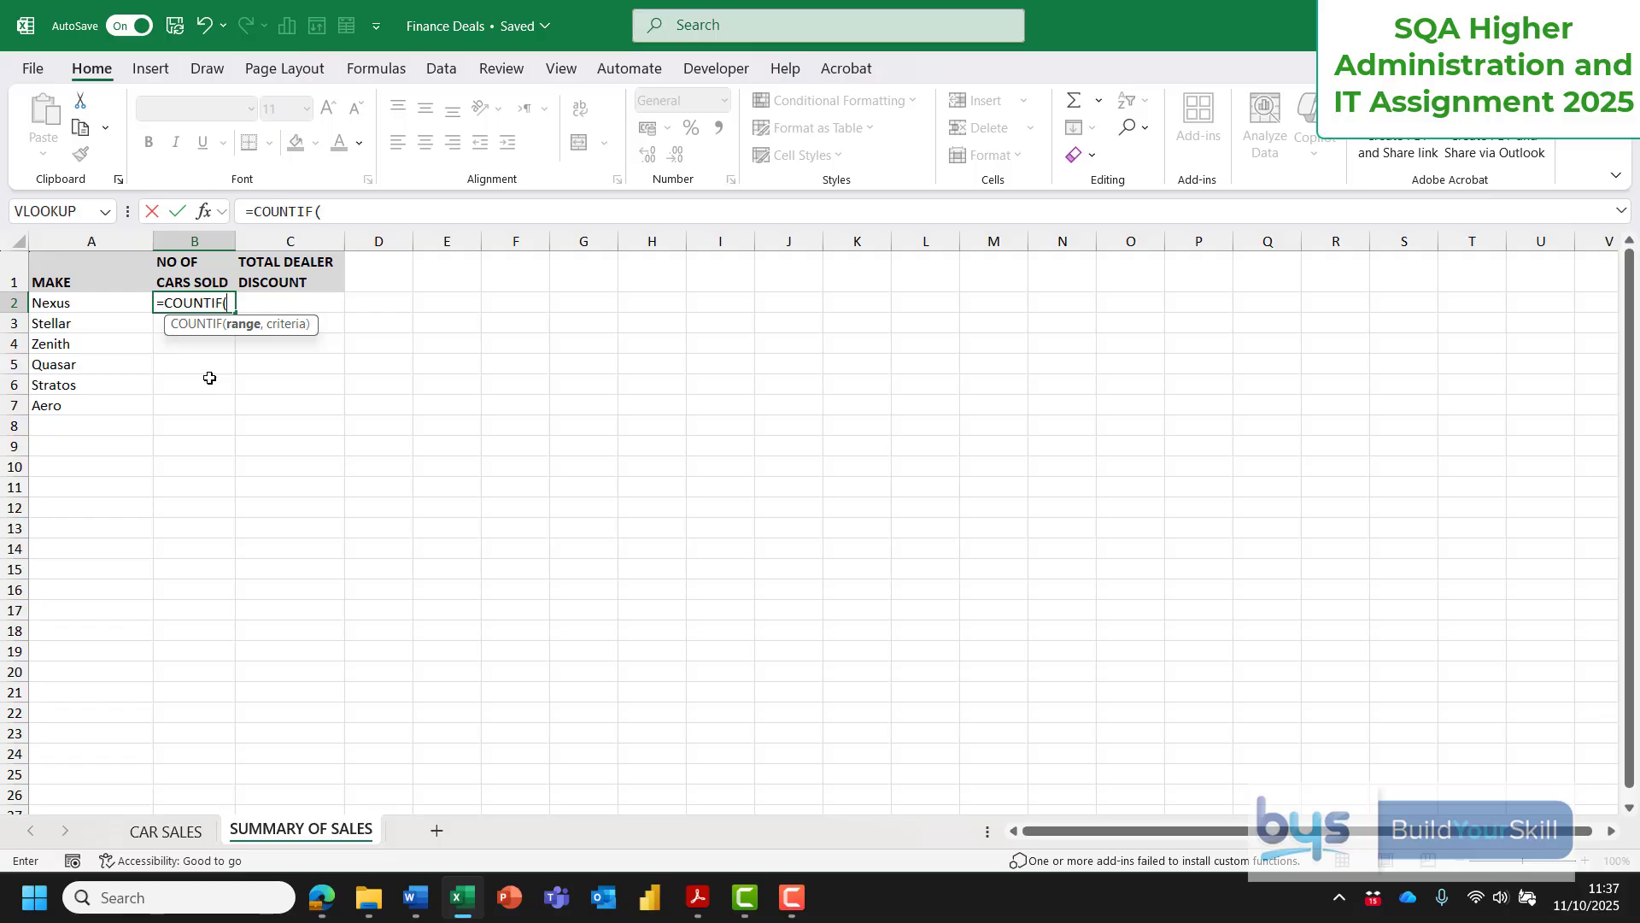
{"action": "left_click", "coordinate": [201, 217]}
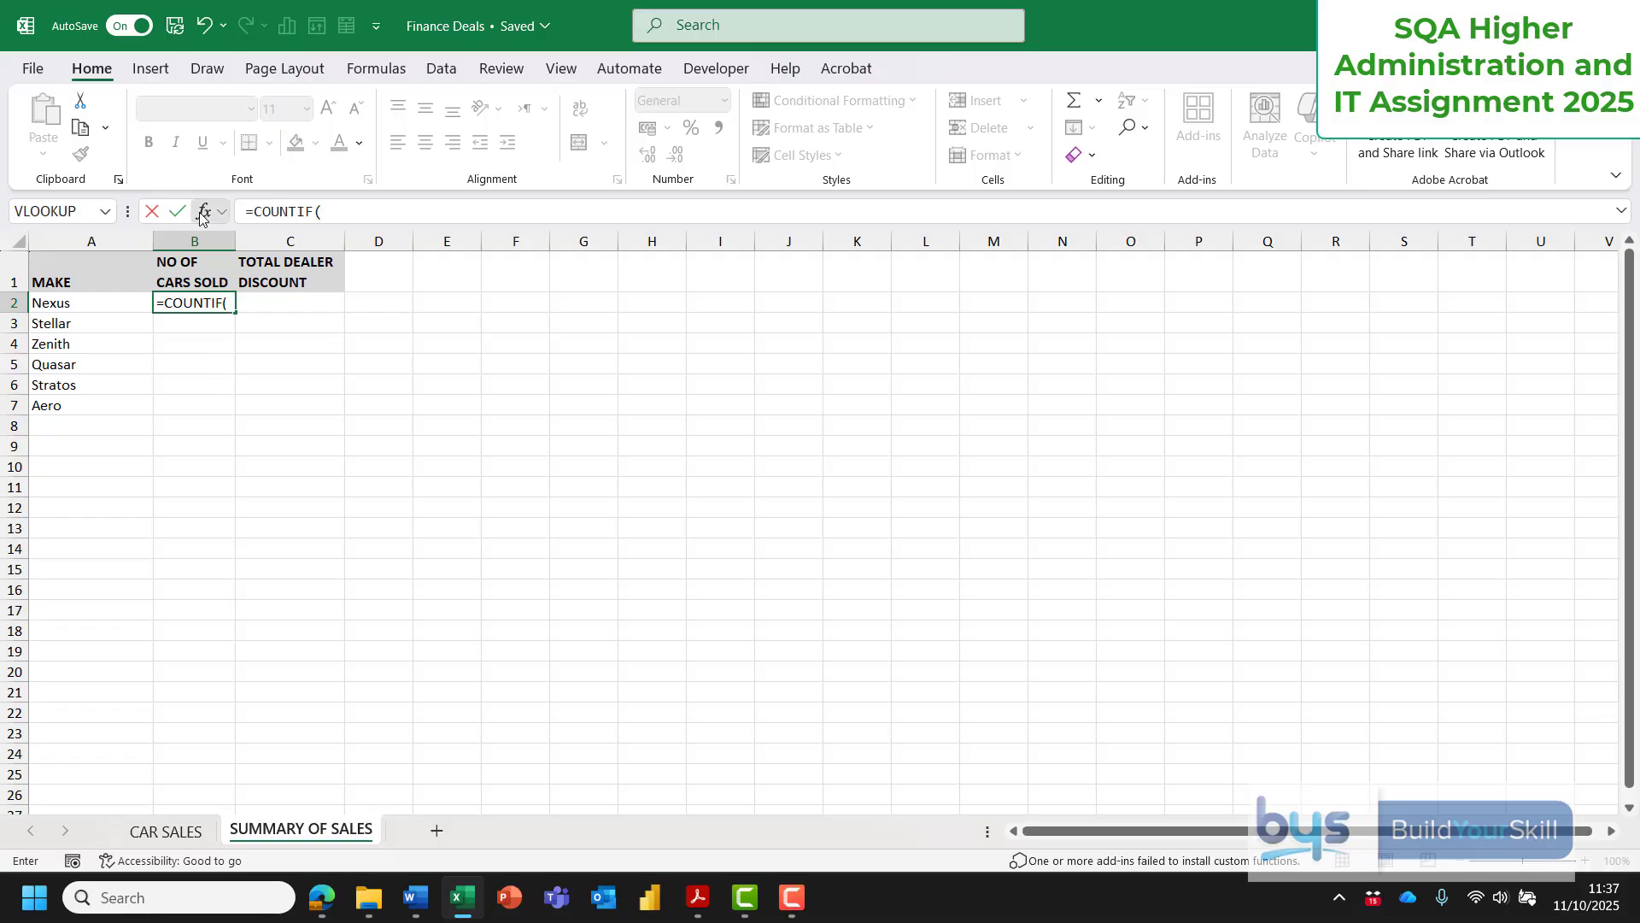
{"action": "left_click_drag", "start_coordinate": [572, 479], "coordinate": [767, 269]}
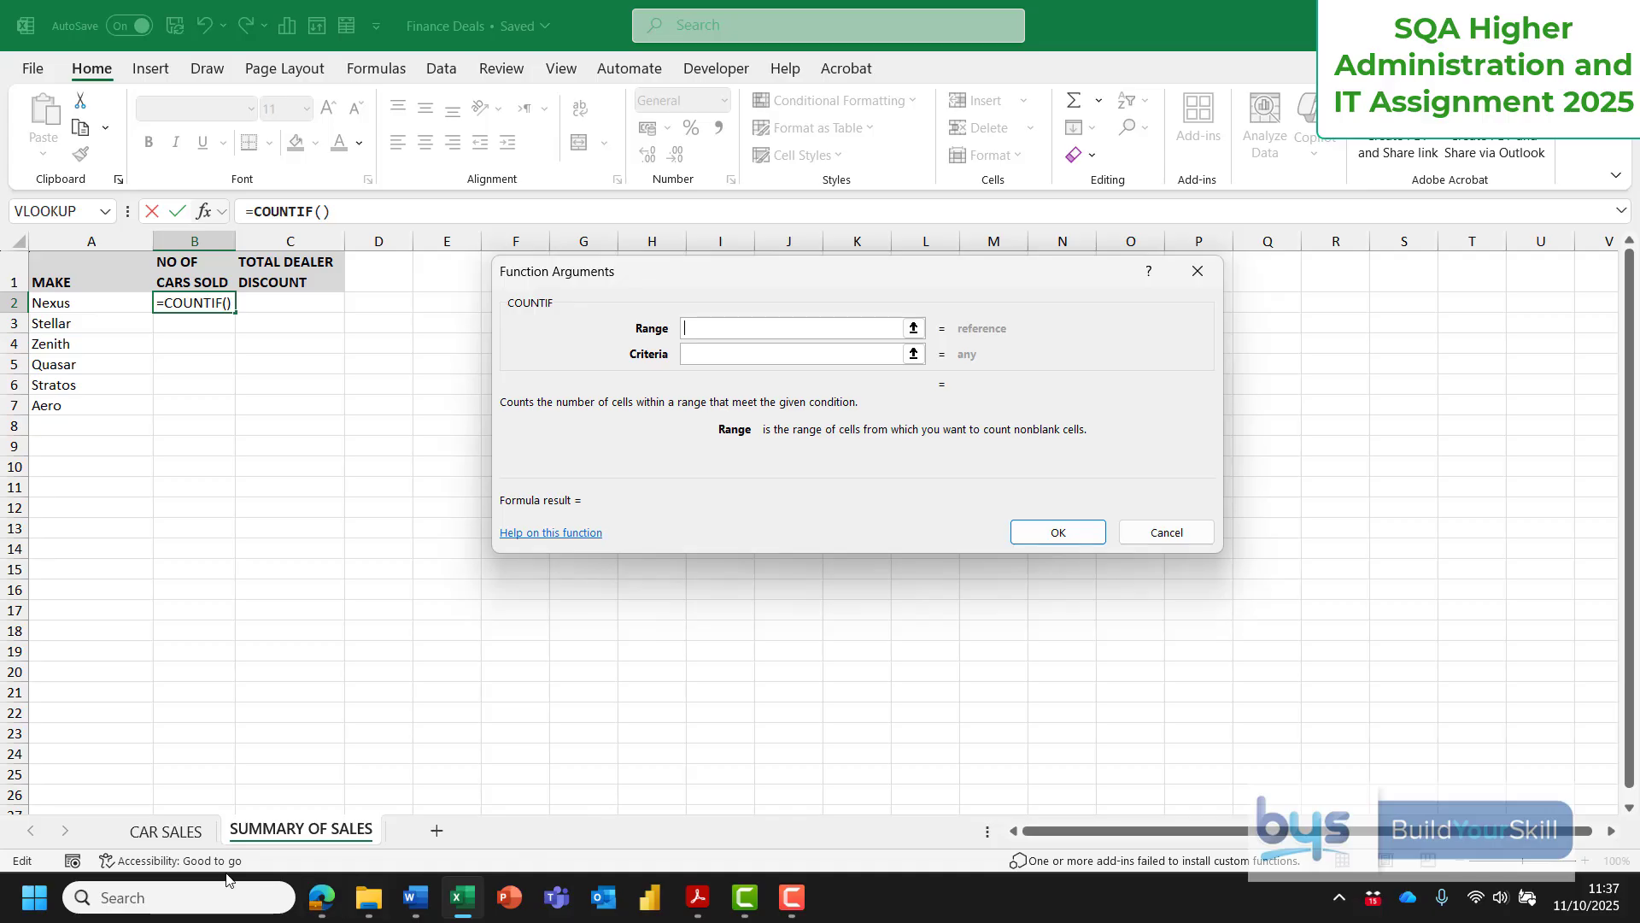
{"action": "left_click", "coordinate": [152, 834]}
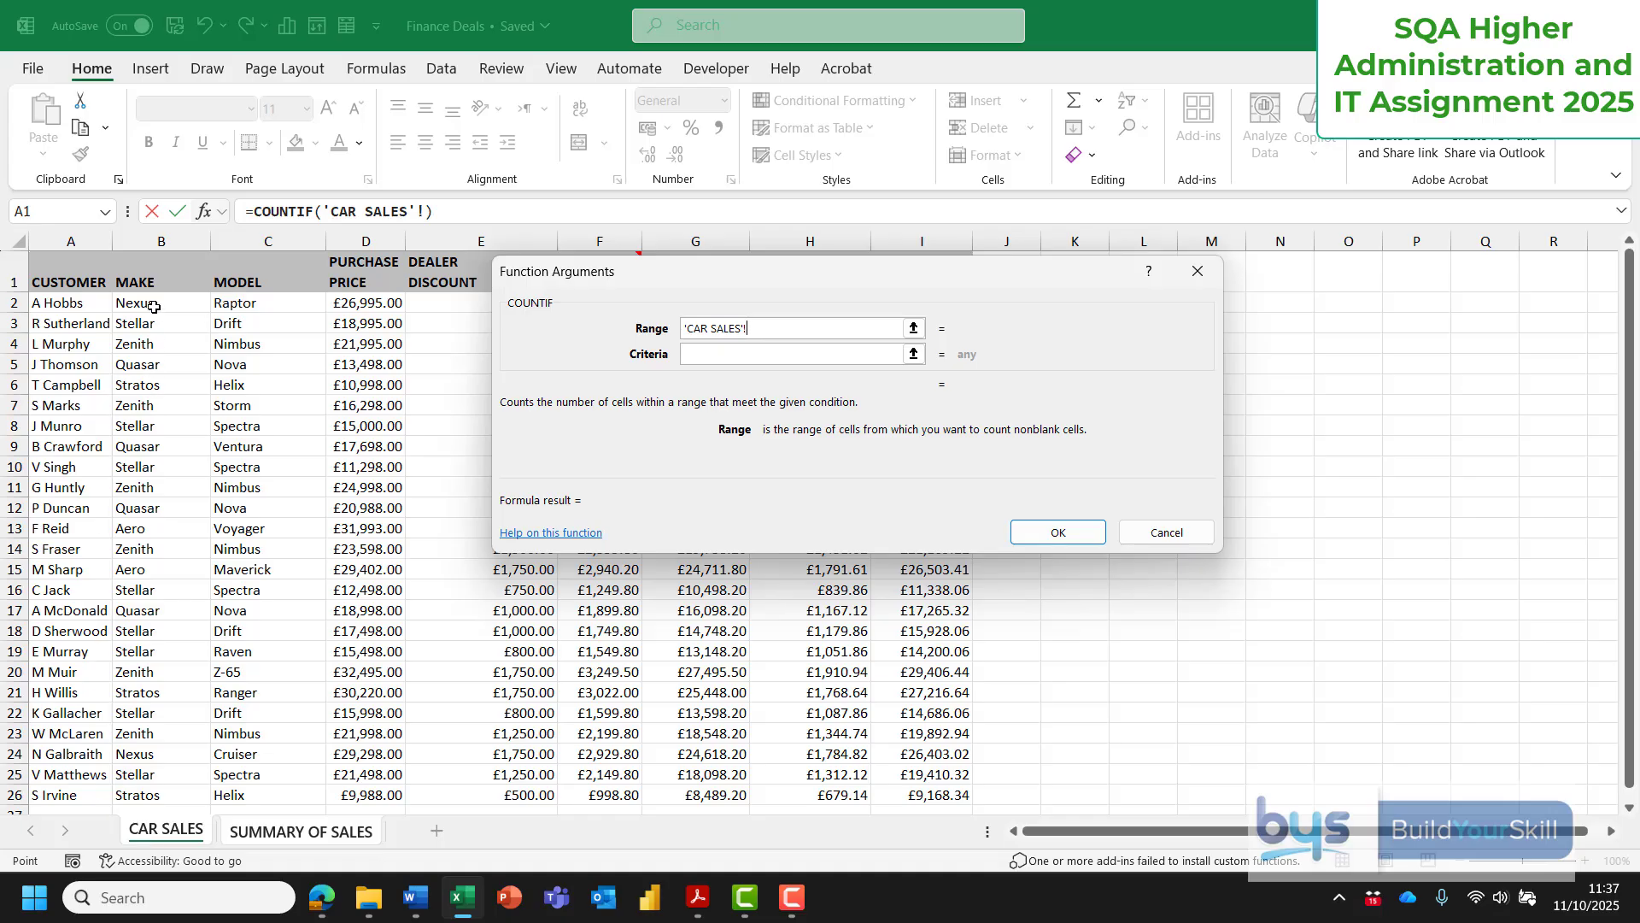
{"action": "left_click_drag", "start_coordinate": [153, 301], "coordinate": [170, 745]}
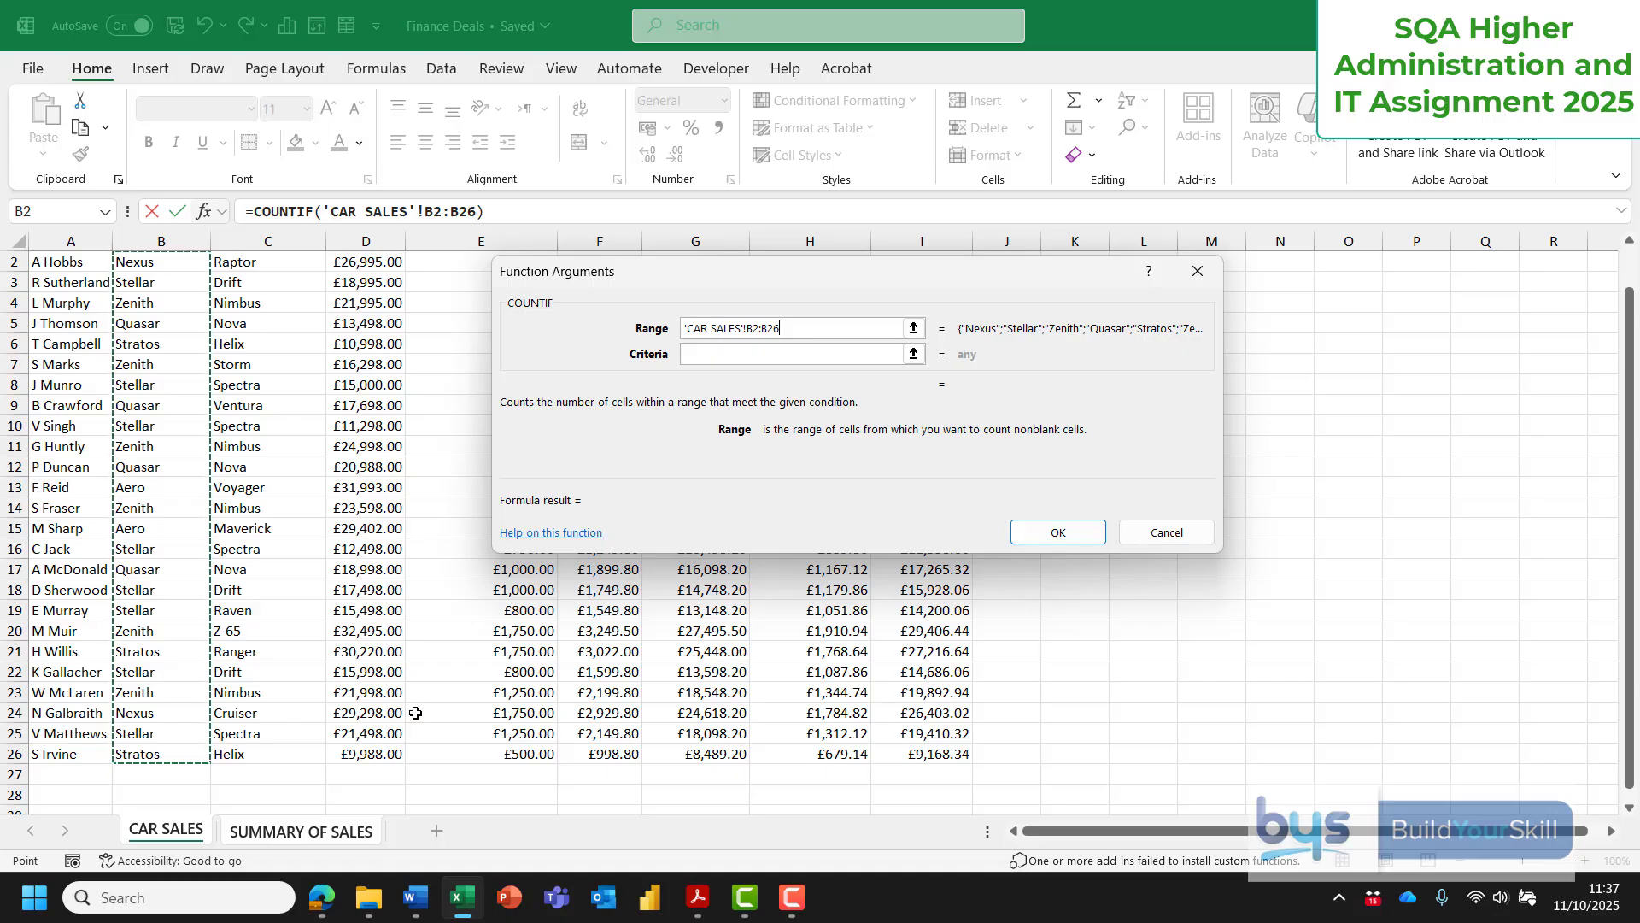
{"action": "key", "text": "F4"}
Complete the COUNTIF formula with A2 as the criteria and copy it down the No of Cars Sold column to B7.
{"action": "left_click", "coordinate": [707, 359]}
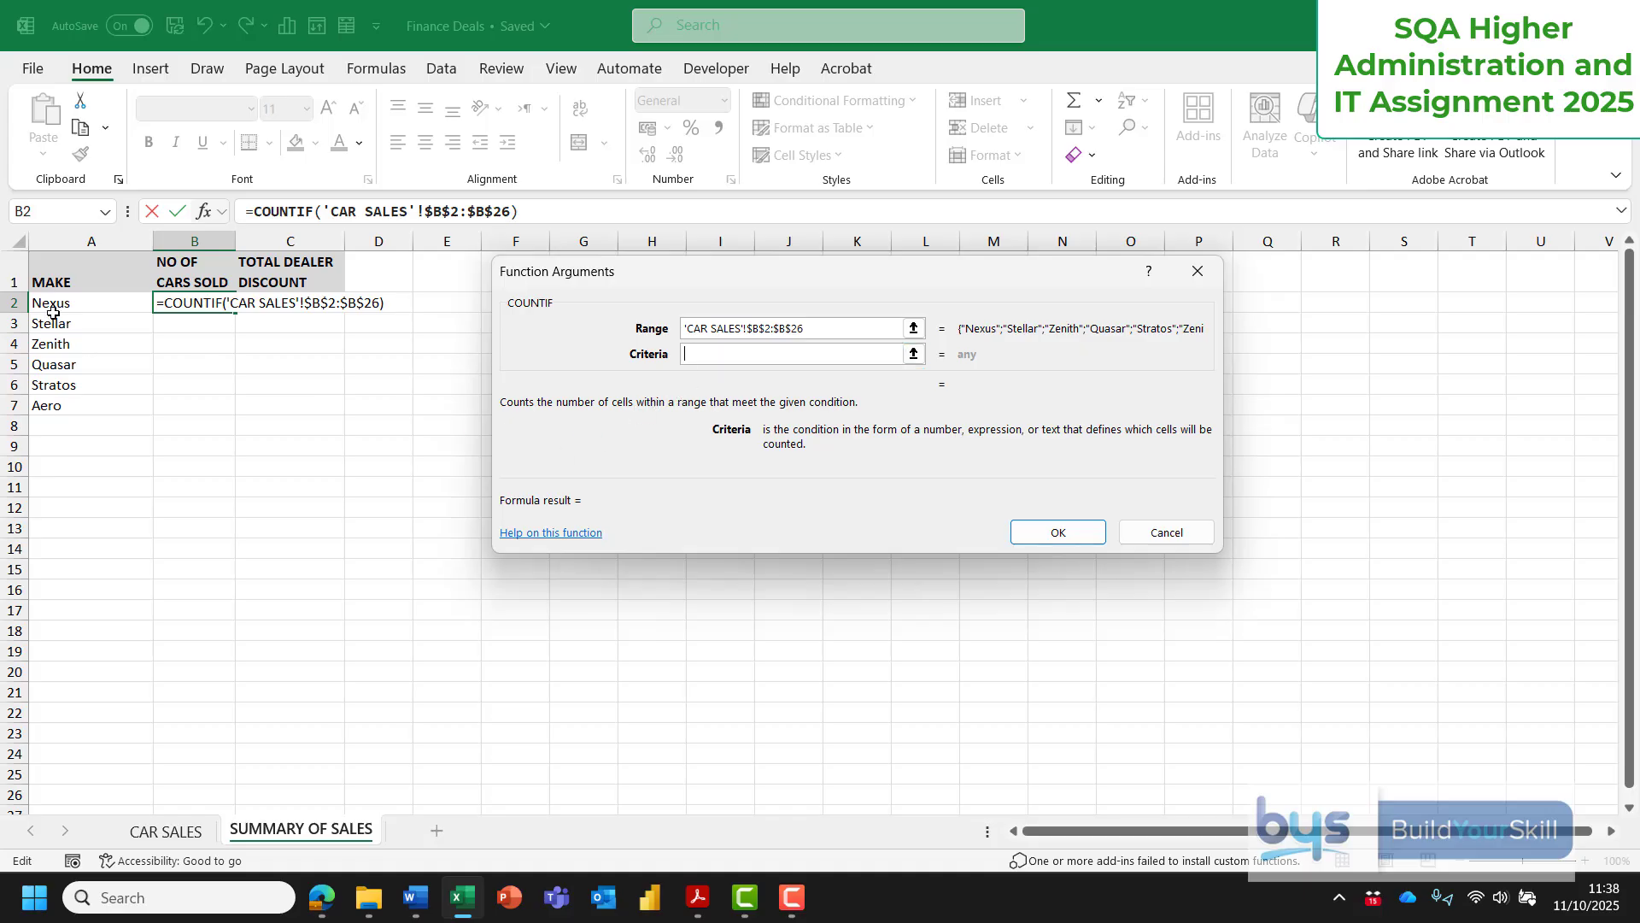
{"action": "left_click", "coordinate": [55, 307]}
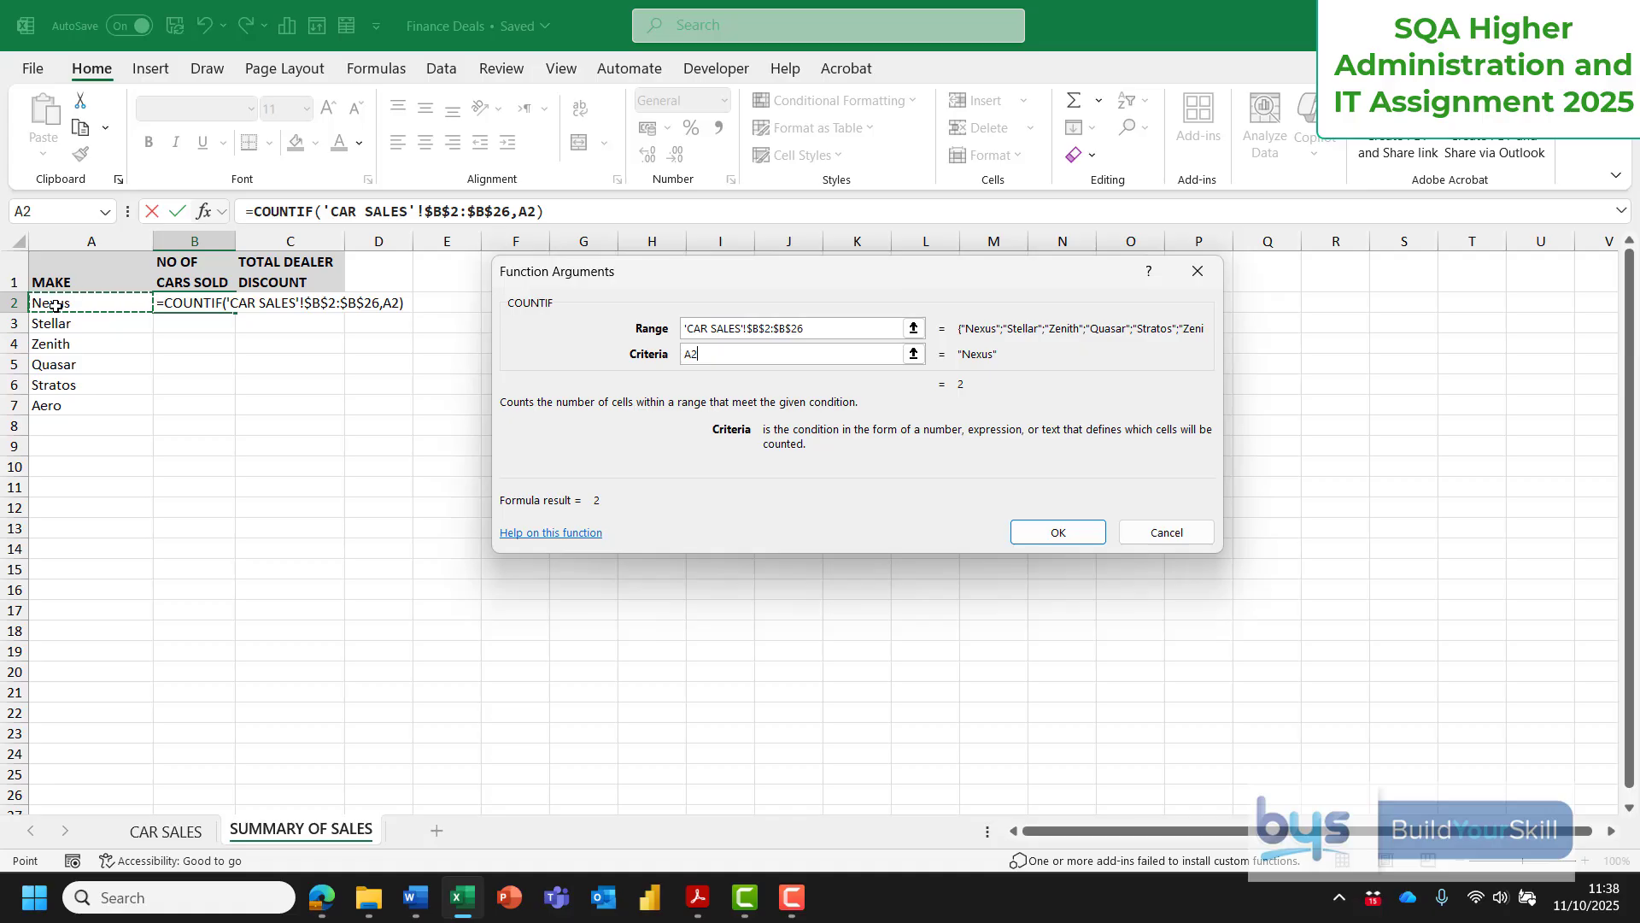
{"action": "left_click", "coordinate": [1035, 533]}
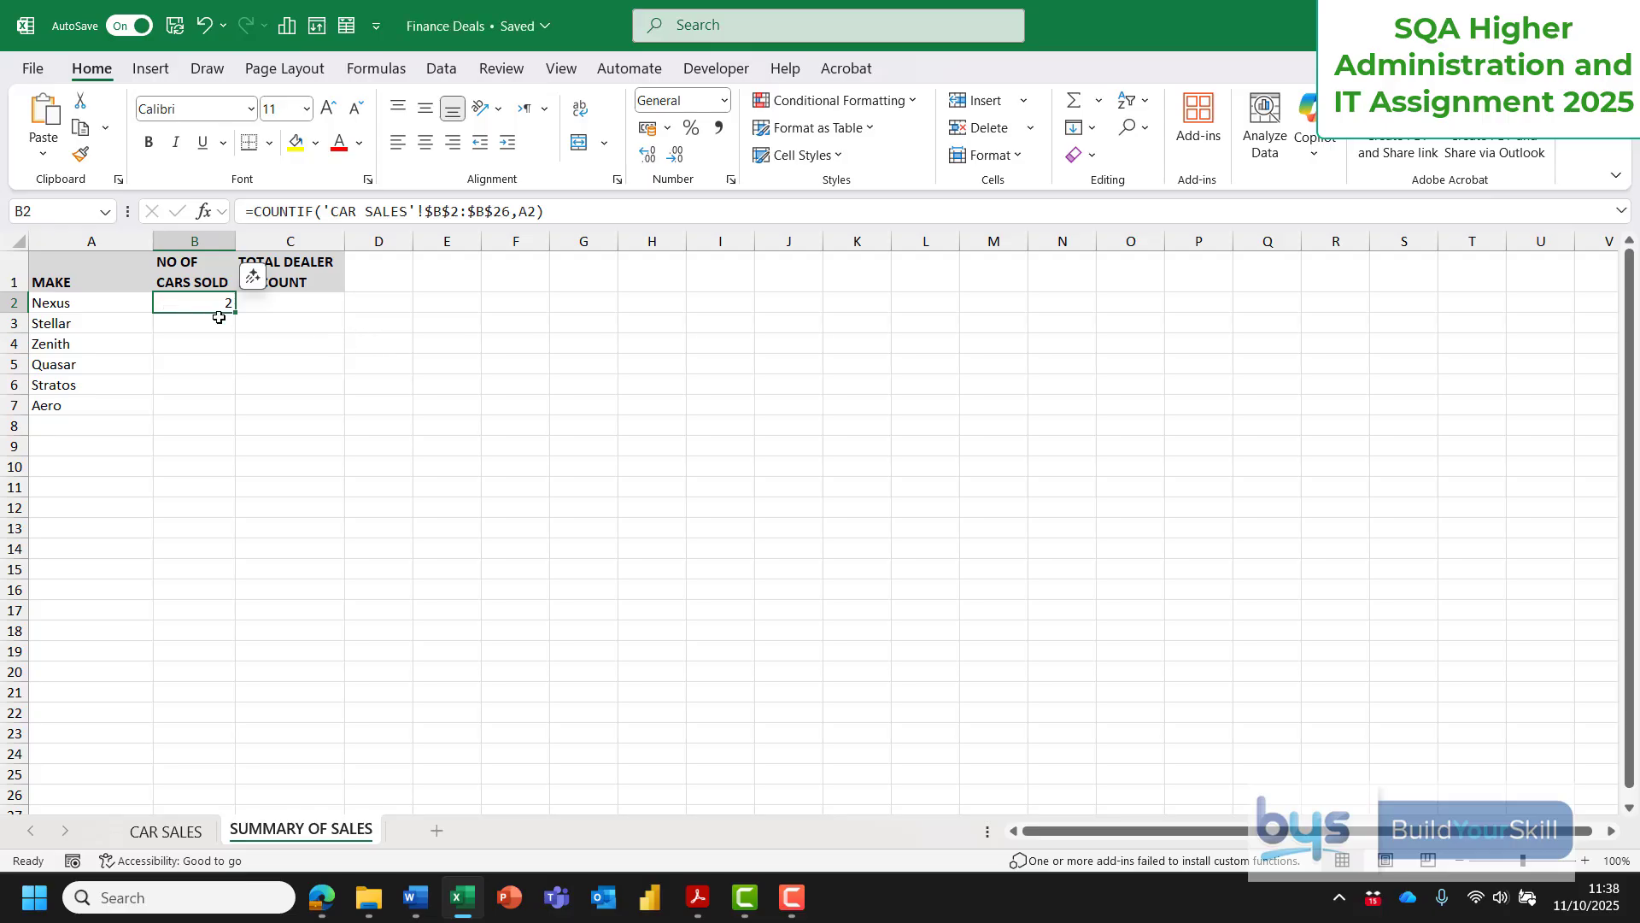
{"action": "left_click_drag", "start_coordinate": [233, 314], "coordinate": [226, 419]}
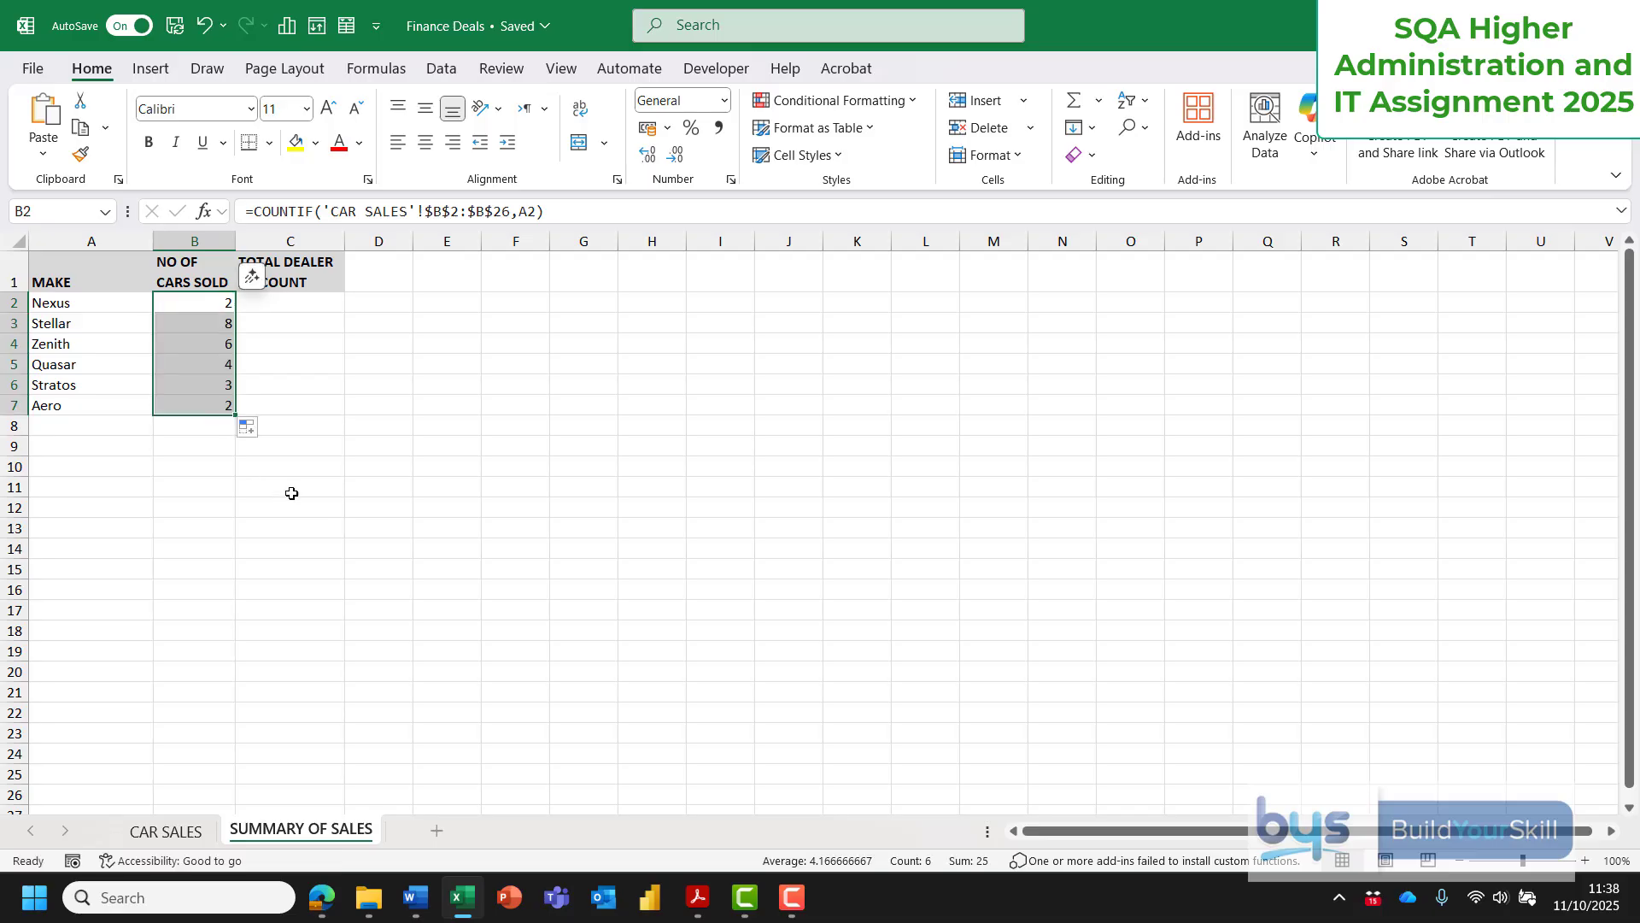
{"action": "left_click", "coordinate": [385, 307]}
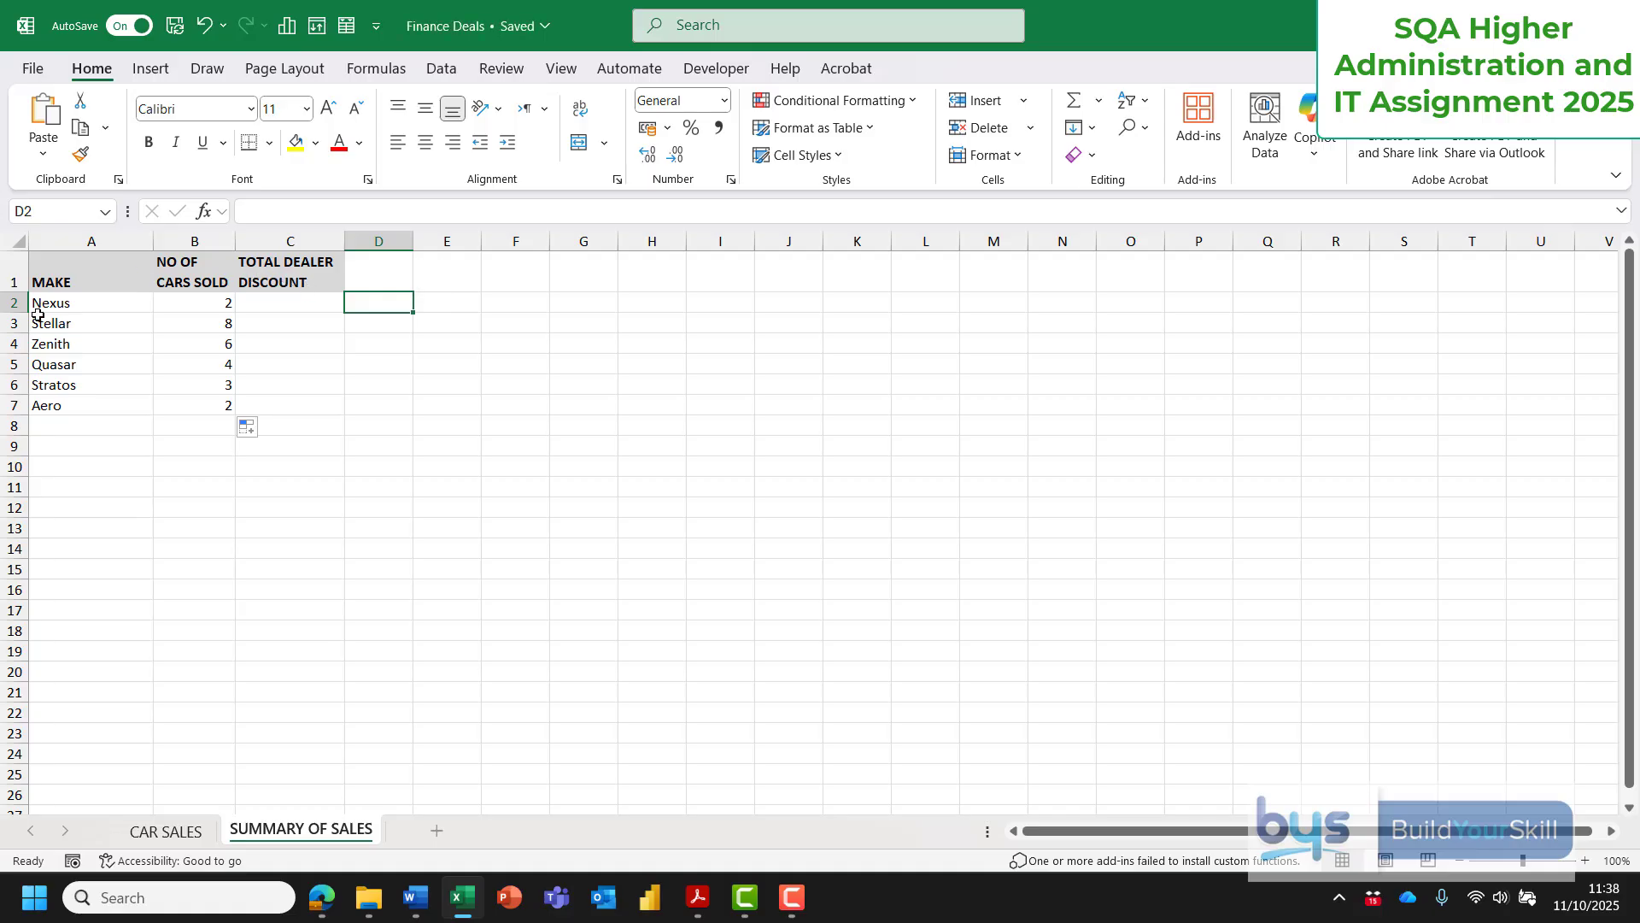
Start a SUMIF formula in C2 of SUMMARY OF SALES with the absolute range 'CAR SALES'!$B$2:$B$26.
{"action": "left_click", "coordinate": [287, 306]}
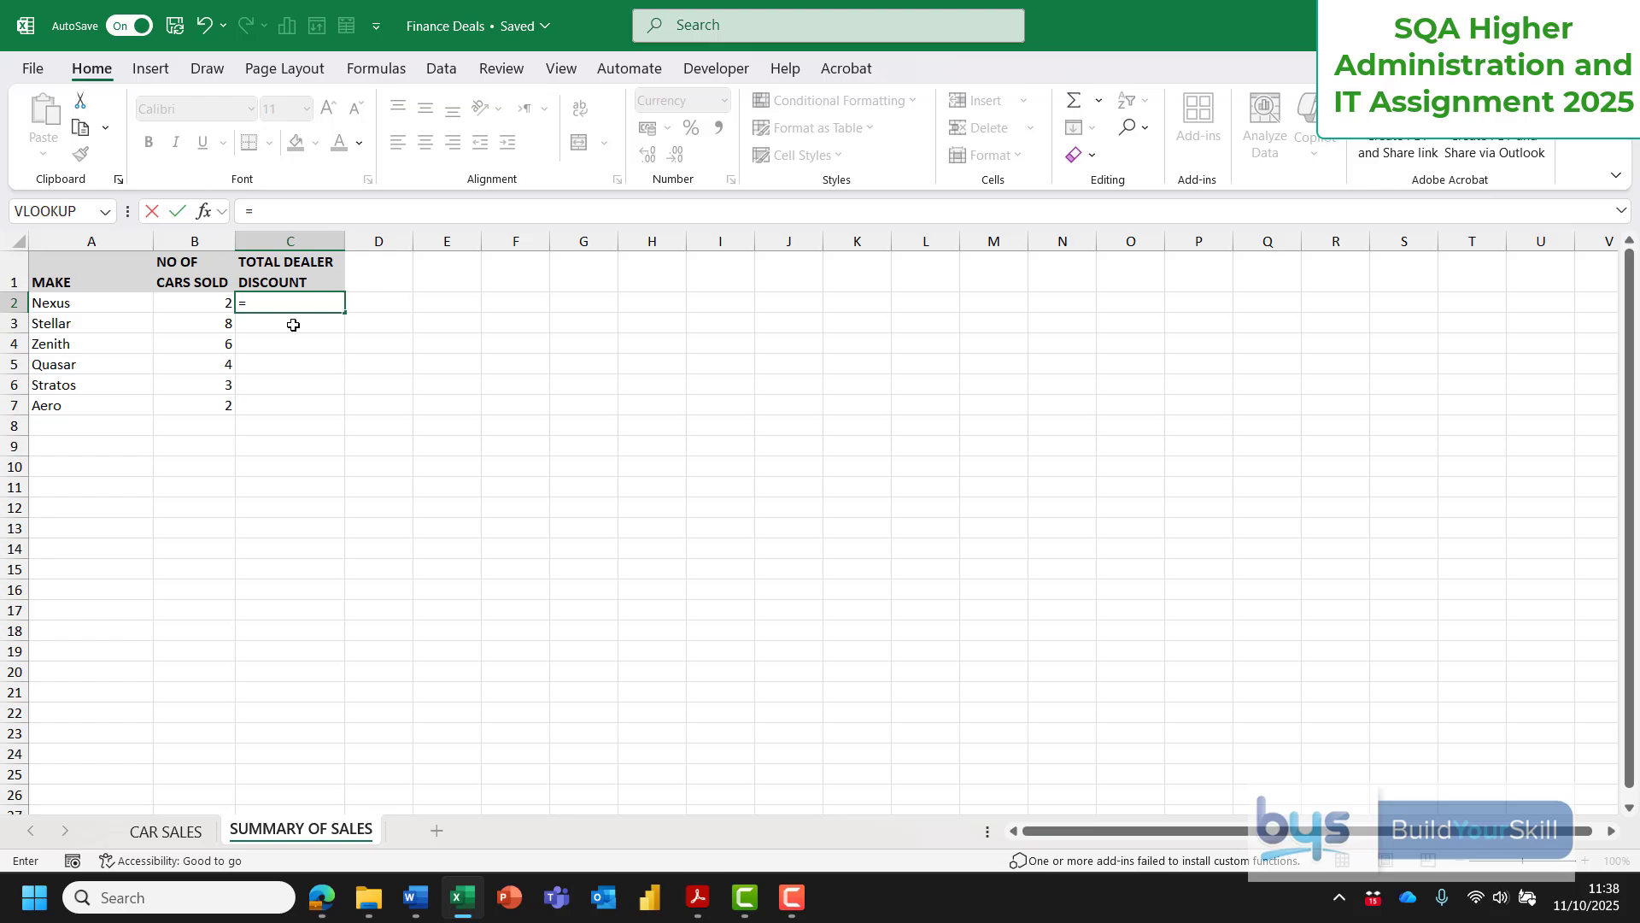
{"action": "type", "text": "sumif"}
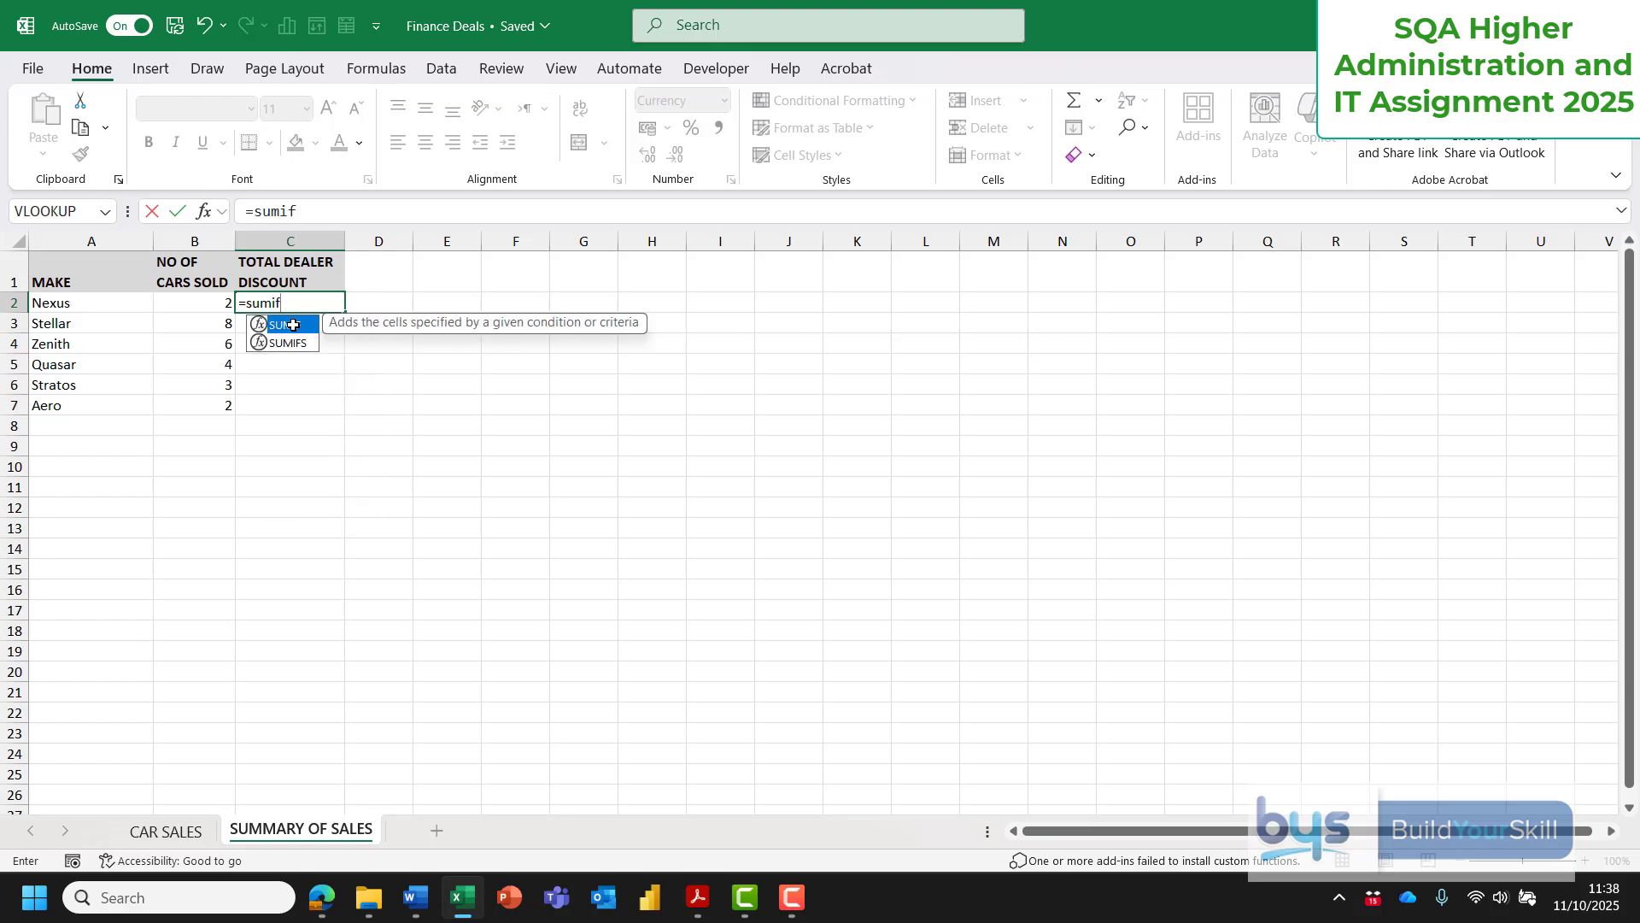
{"action": "type", "text": "("}
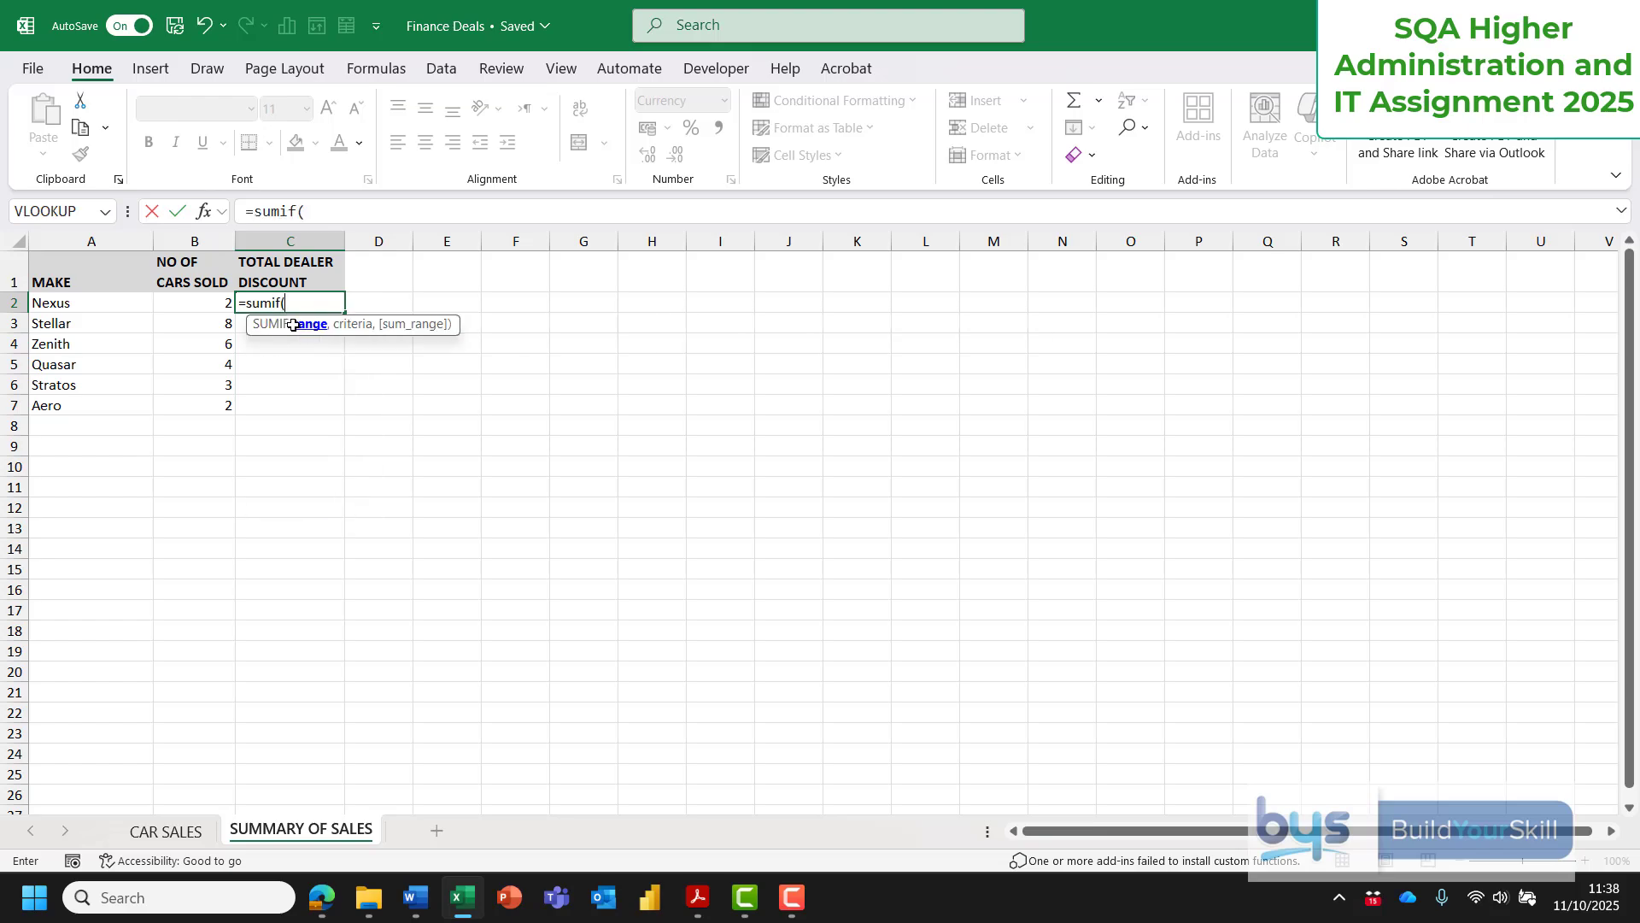
{"action": "left_click", "coordinate": [203, 212]}
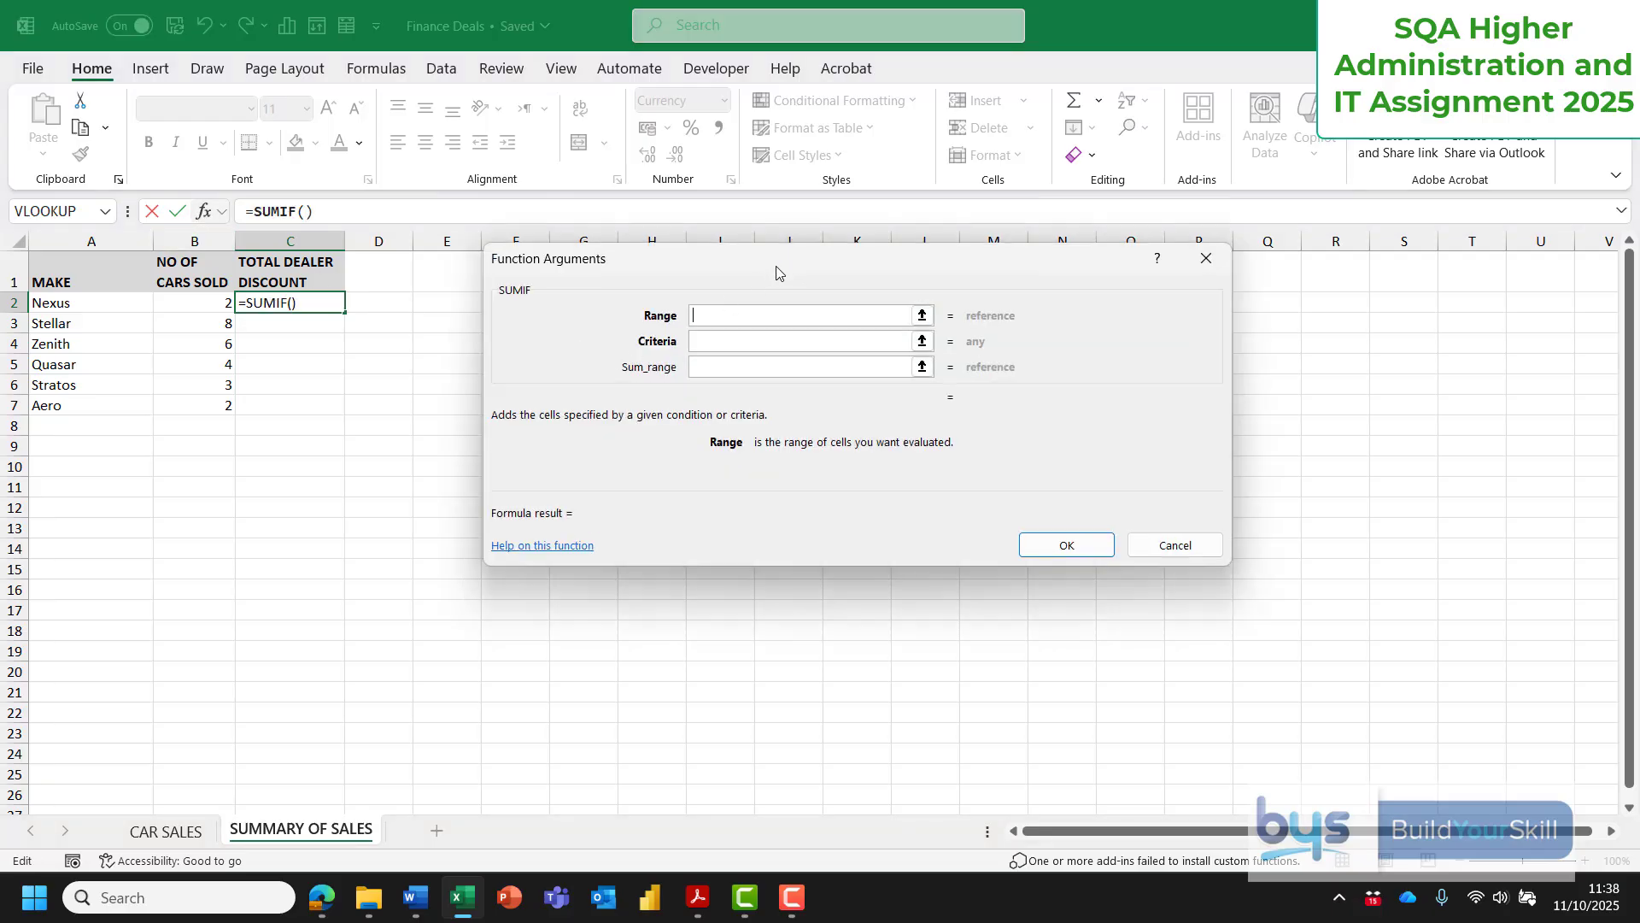
{"action": "left_click_drag", "start_coordinate": [777, 272], "coordinate": [717, 298]}
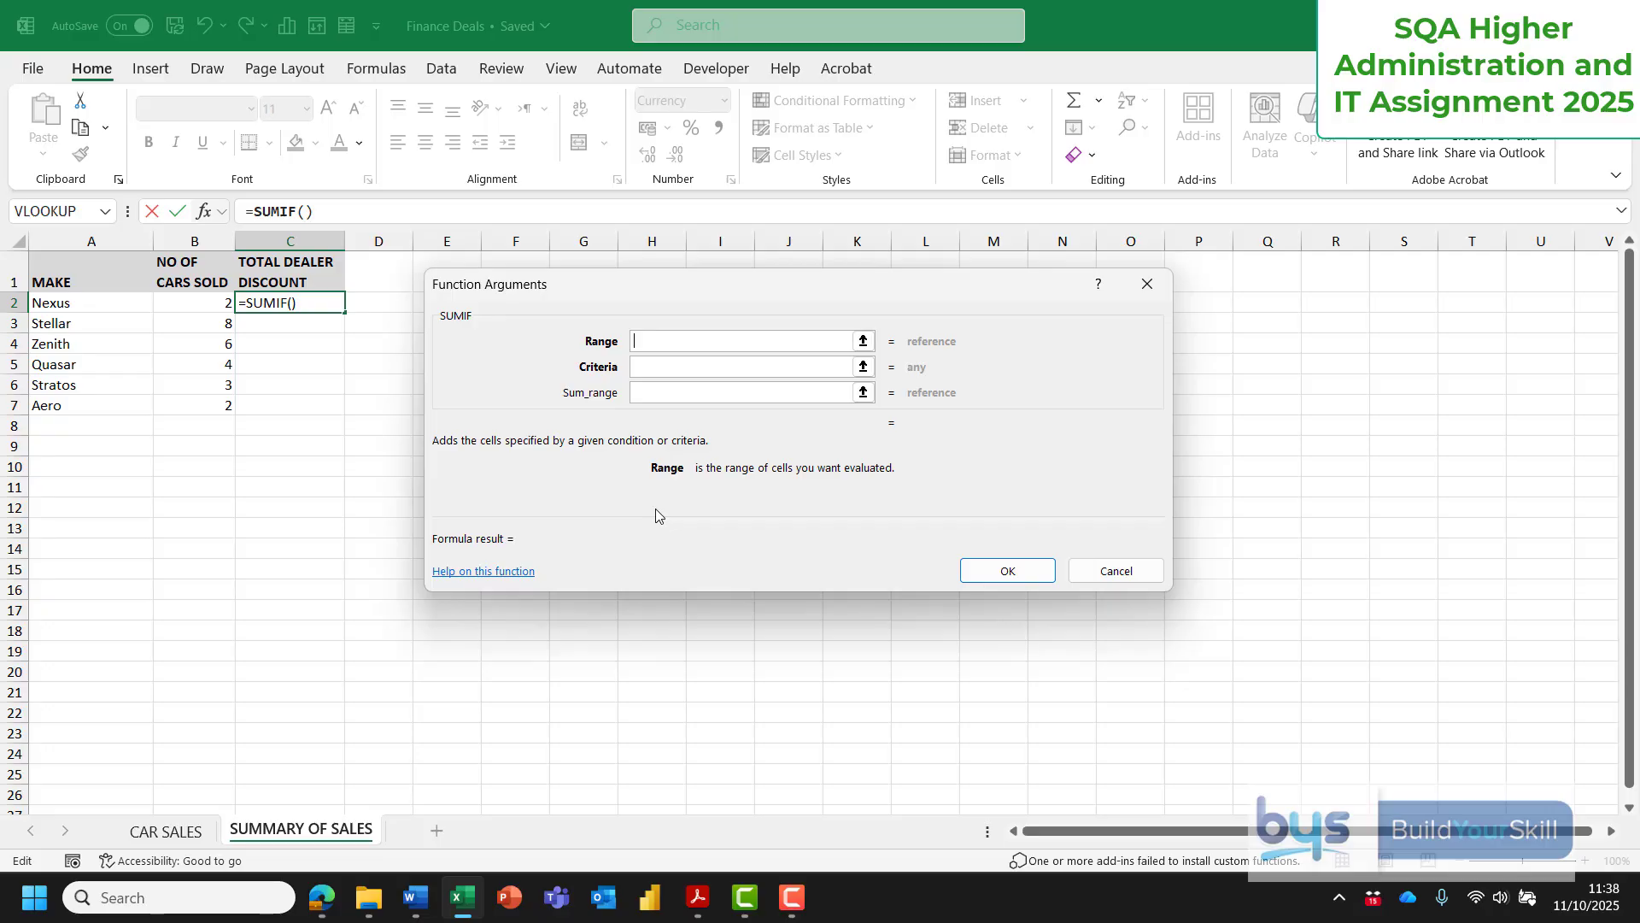
{"action": "left_click", "coordinate": [190, 834]}
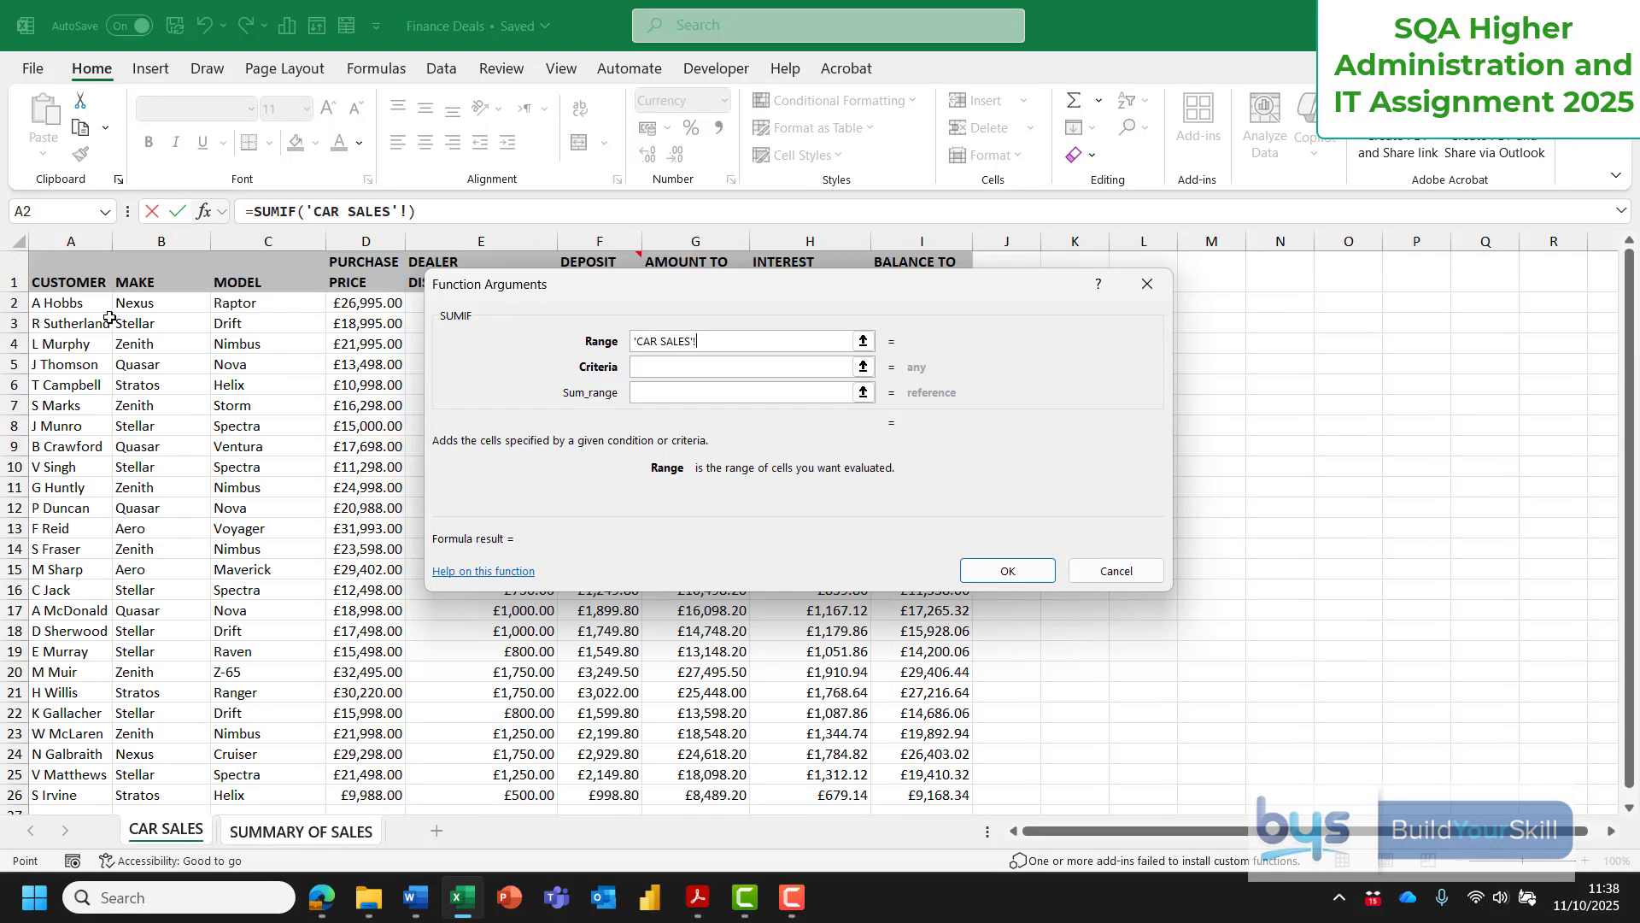
{"action": "left_click_drag", "start_coordinate": [156, 307], "coordinate": [154, 803]}
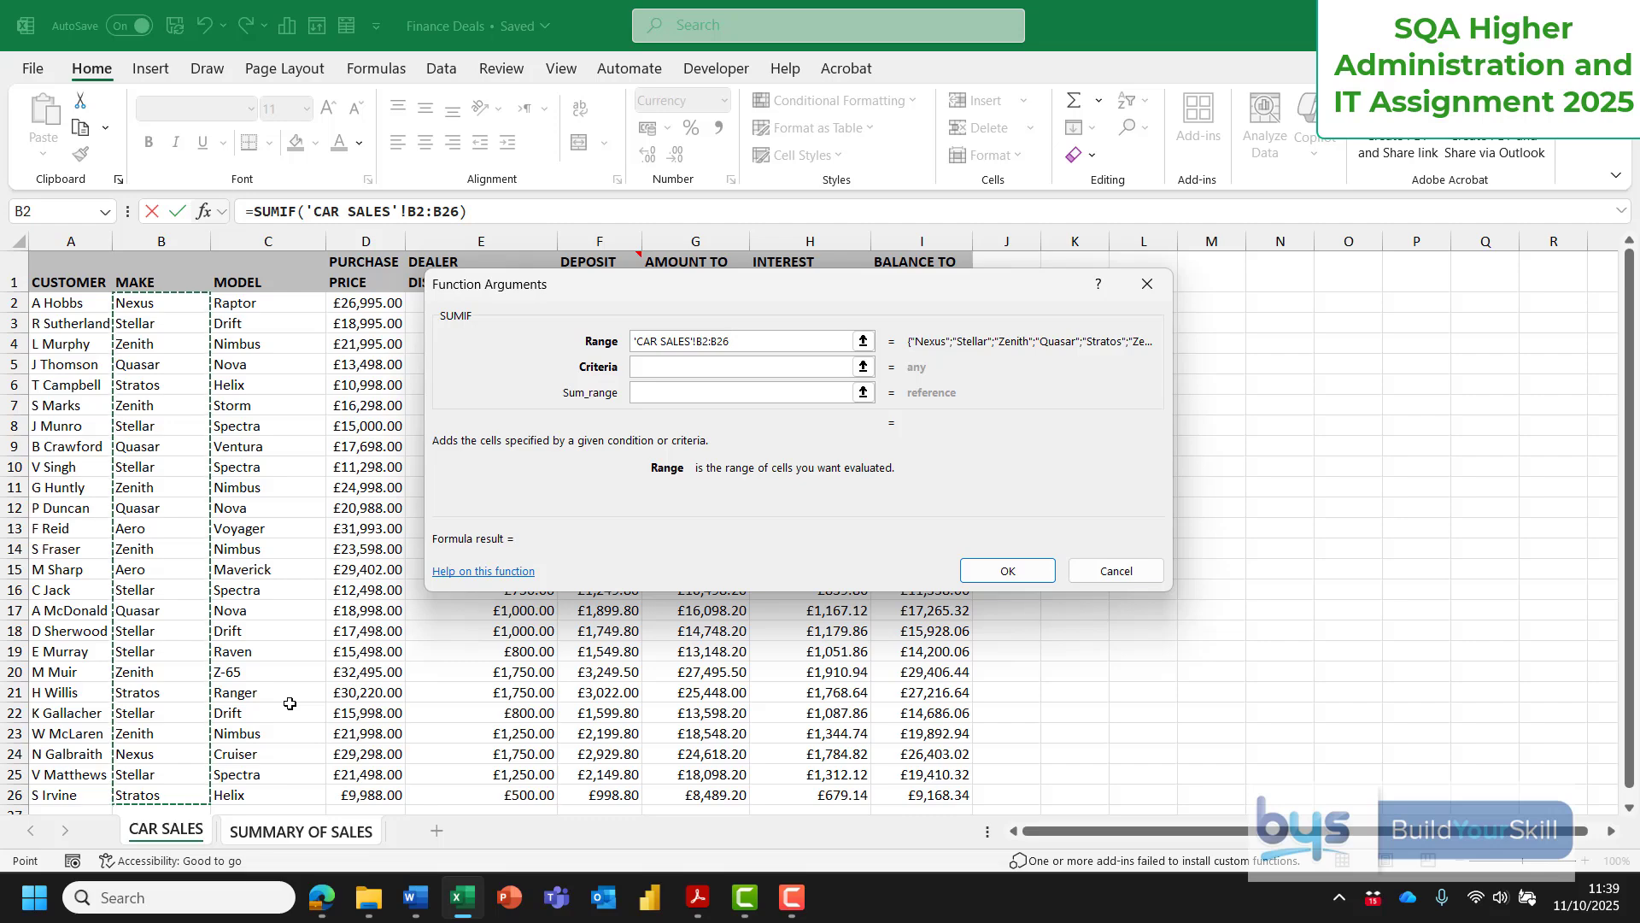
{"action": "key", "text": "F4"}
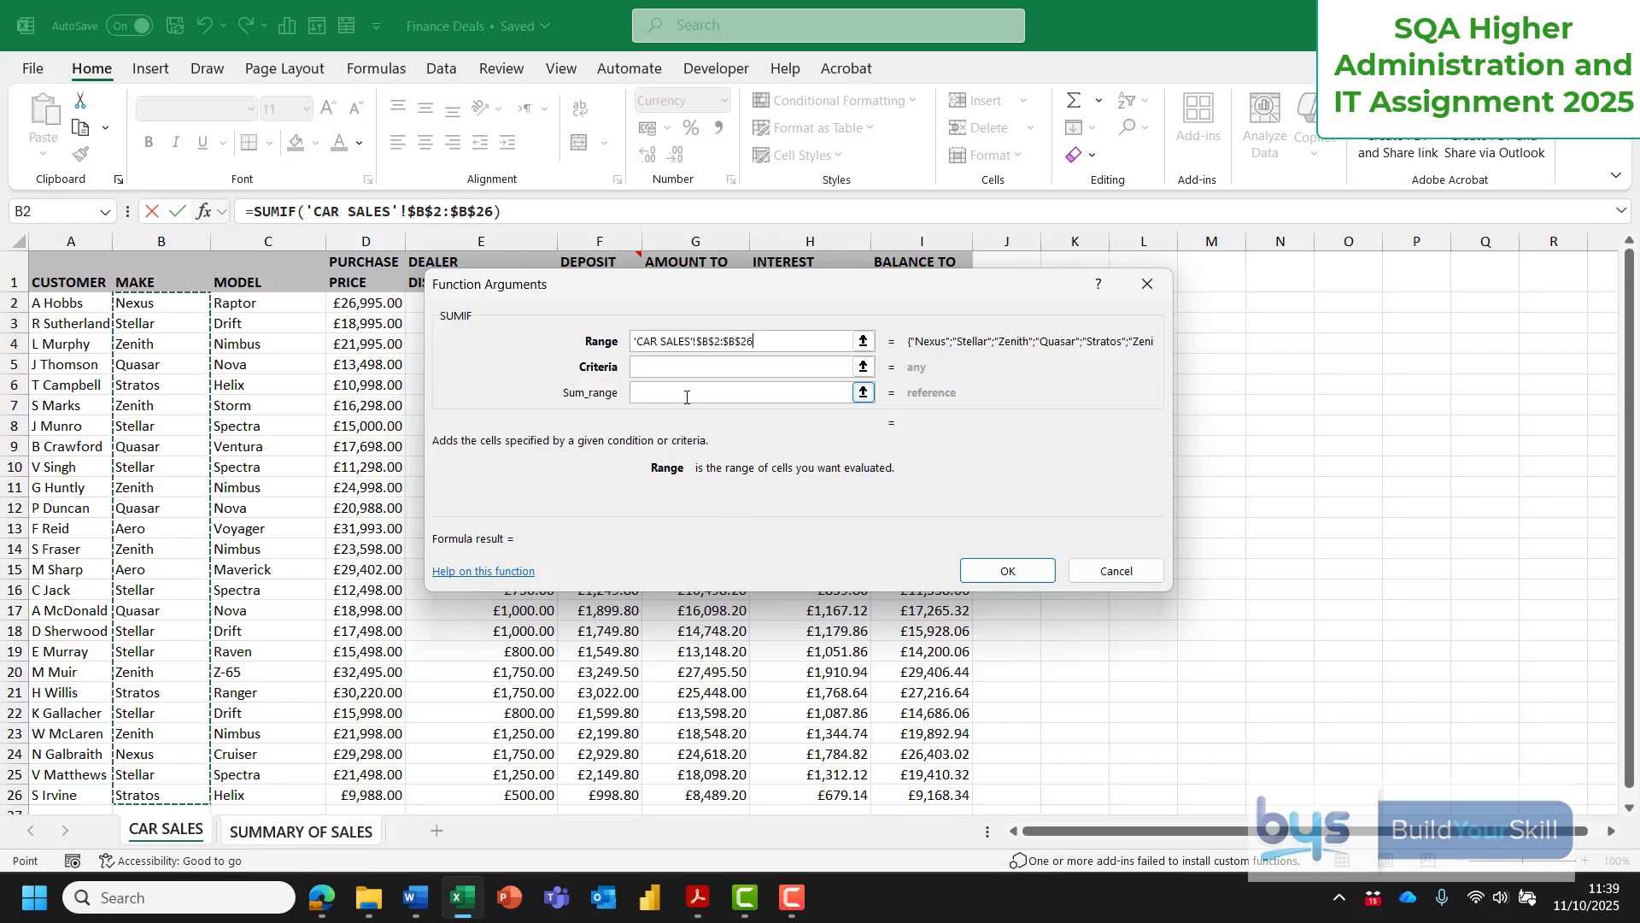
Set the SUMIF criteria to A2 and the sum range to the absolute Dealer Discount cells 'CAR SALES'!$E$2:$E$26.
{"action": "left_click", "coordinate": [678, 371]}
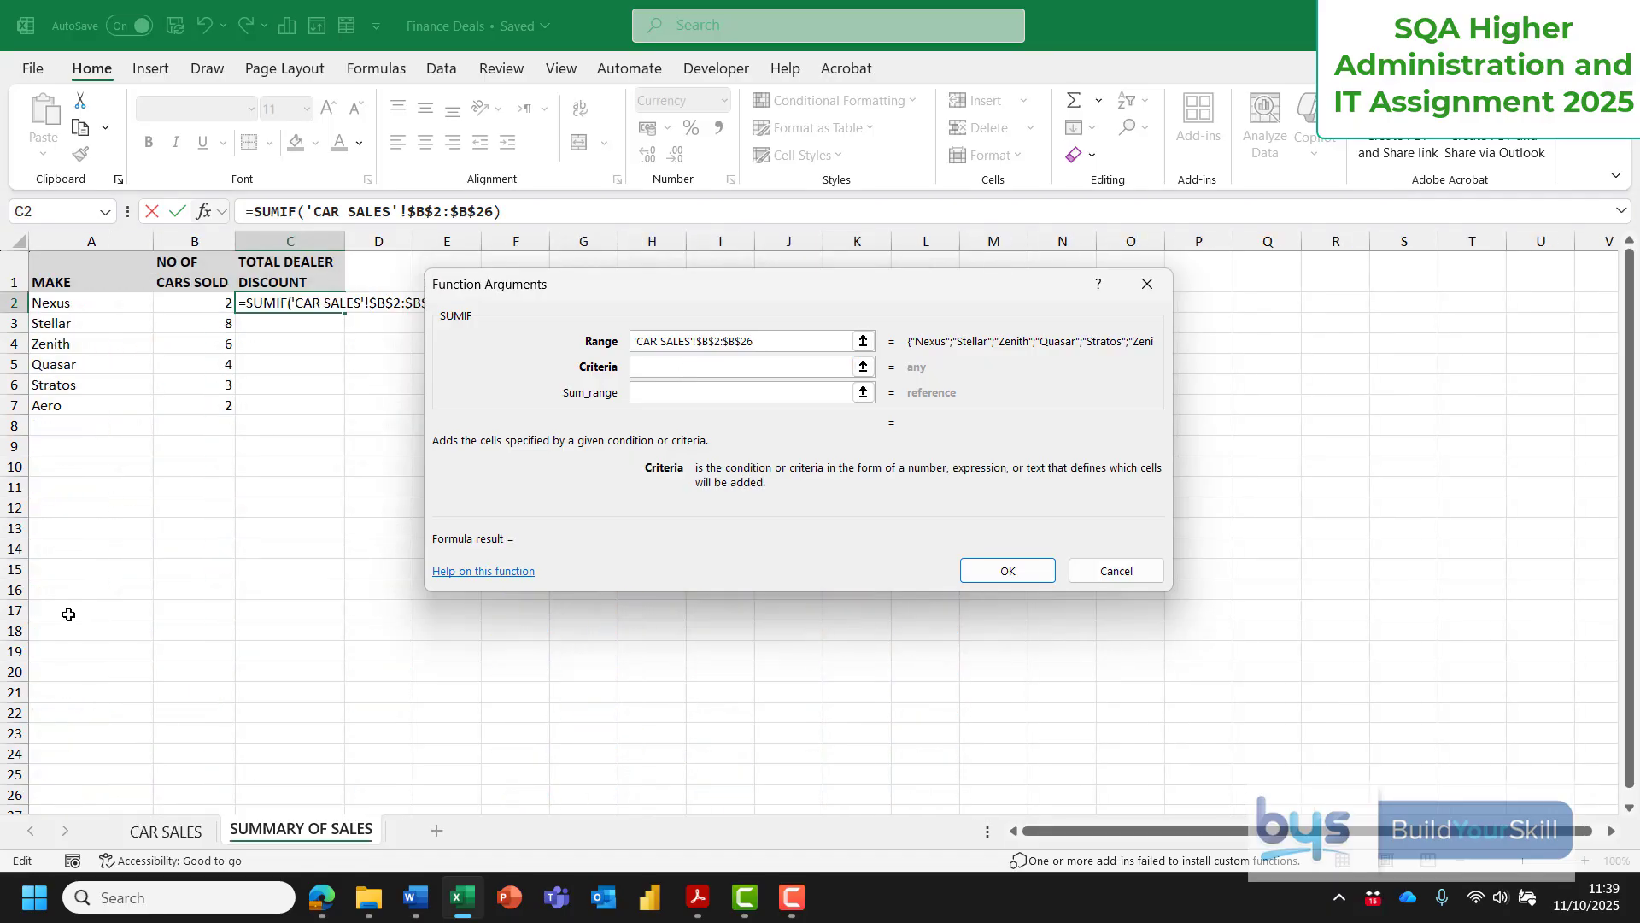
{"action": "left_click", "coordinate": [76, 303]}
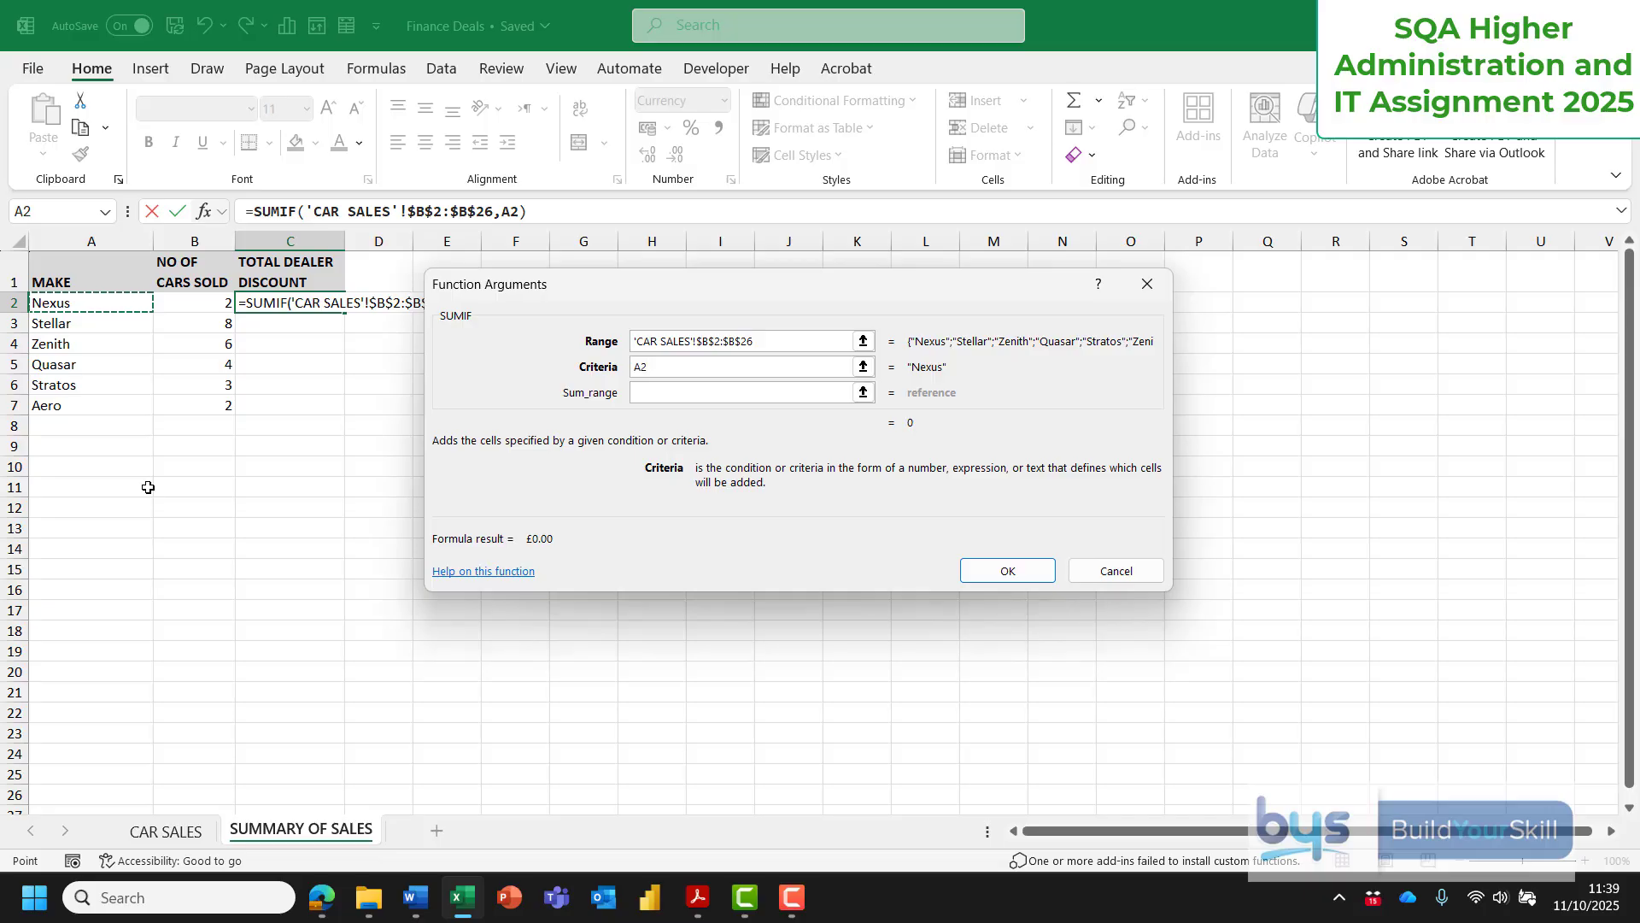
{"action": "left_click", "coordinate": [656, 394]}
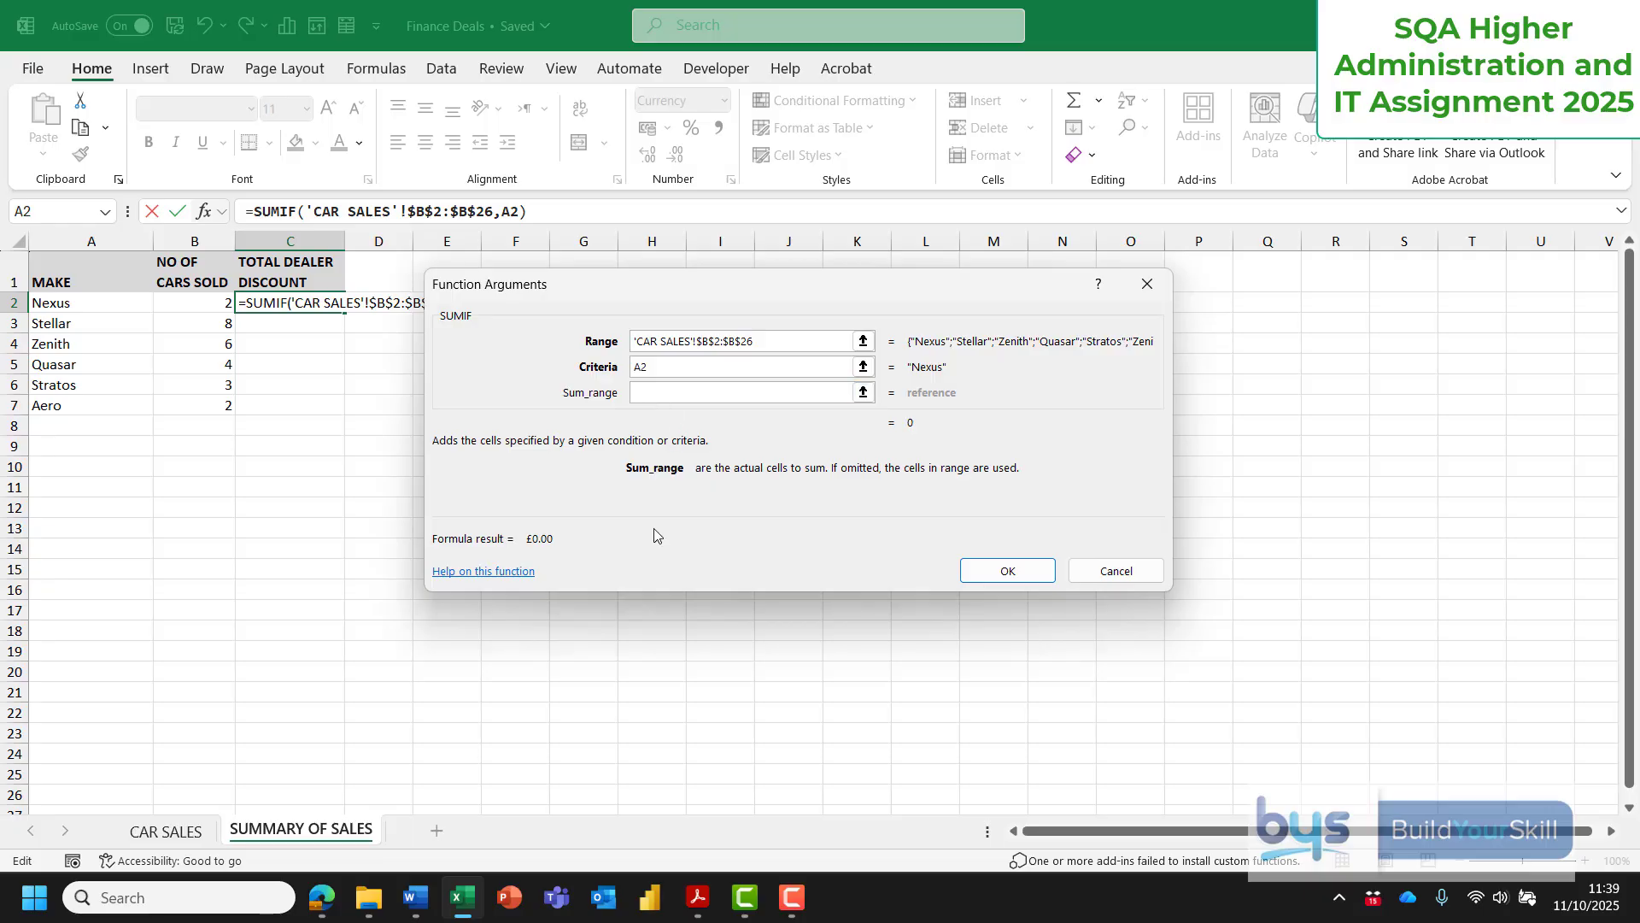
{"action": "left_click", "coordinate": [166, 833]}
{"action": "left_click_drag", "start_coordinate": [619, 291], "coordinate": [1214, 273]}
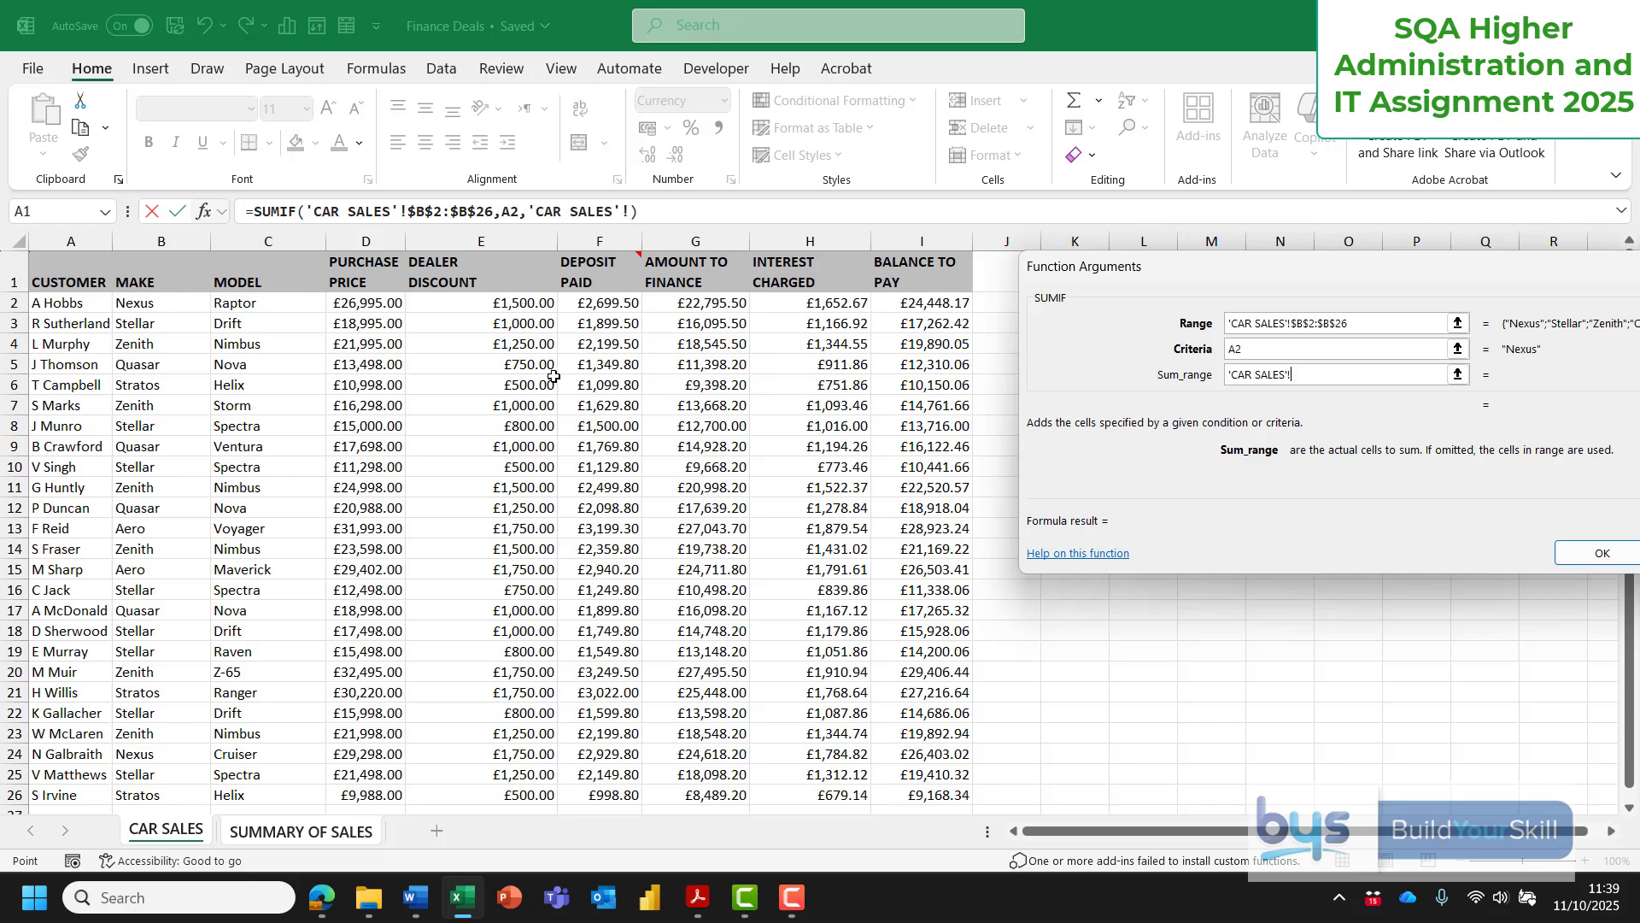
{"action": "left_click", "coordinate": [519, 303]}
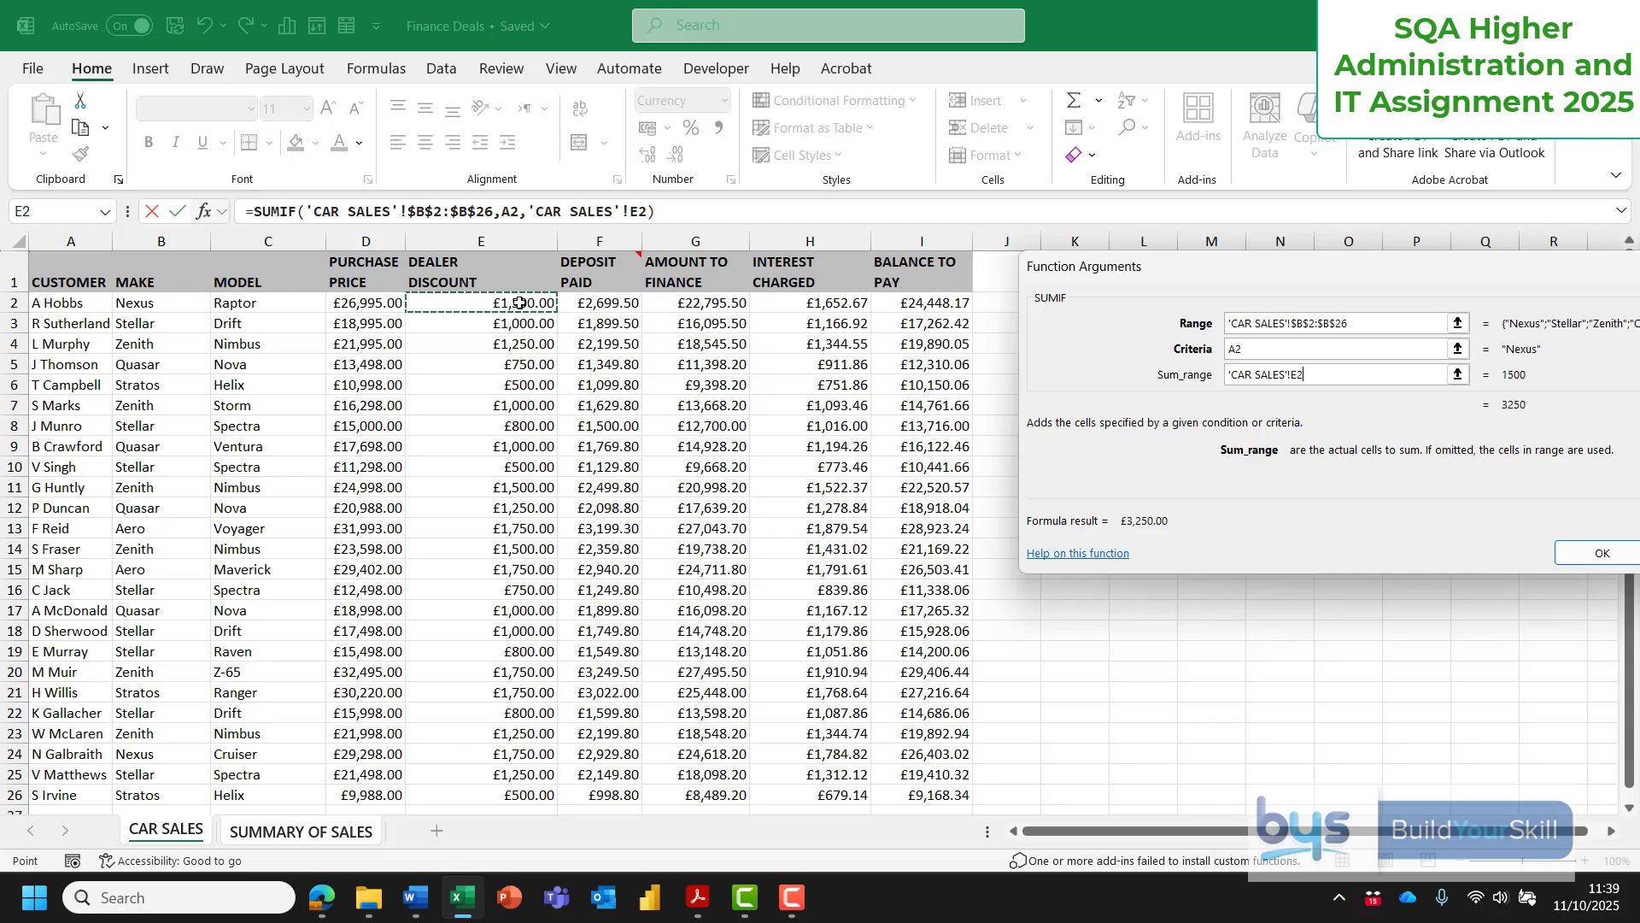
{"action": "left_click_drag", "start_coordinate": [519, 303], "coordinate": [520, 756]}
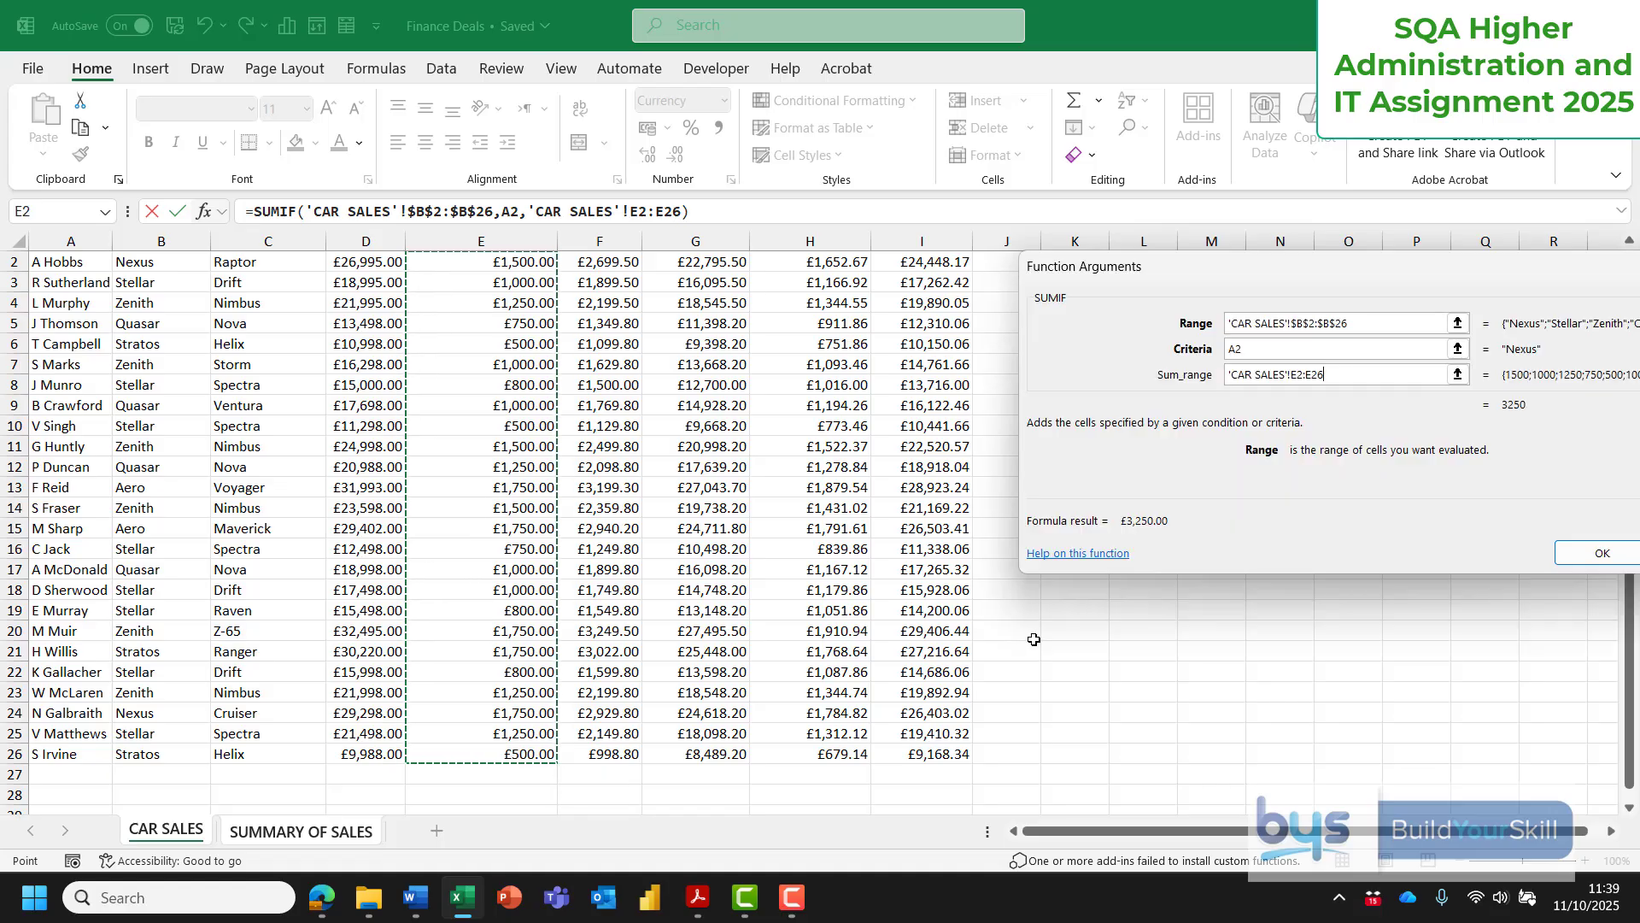
{"action": "key", "text": "F4"}
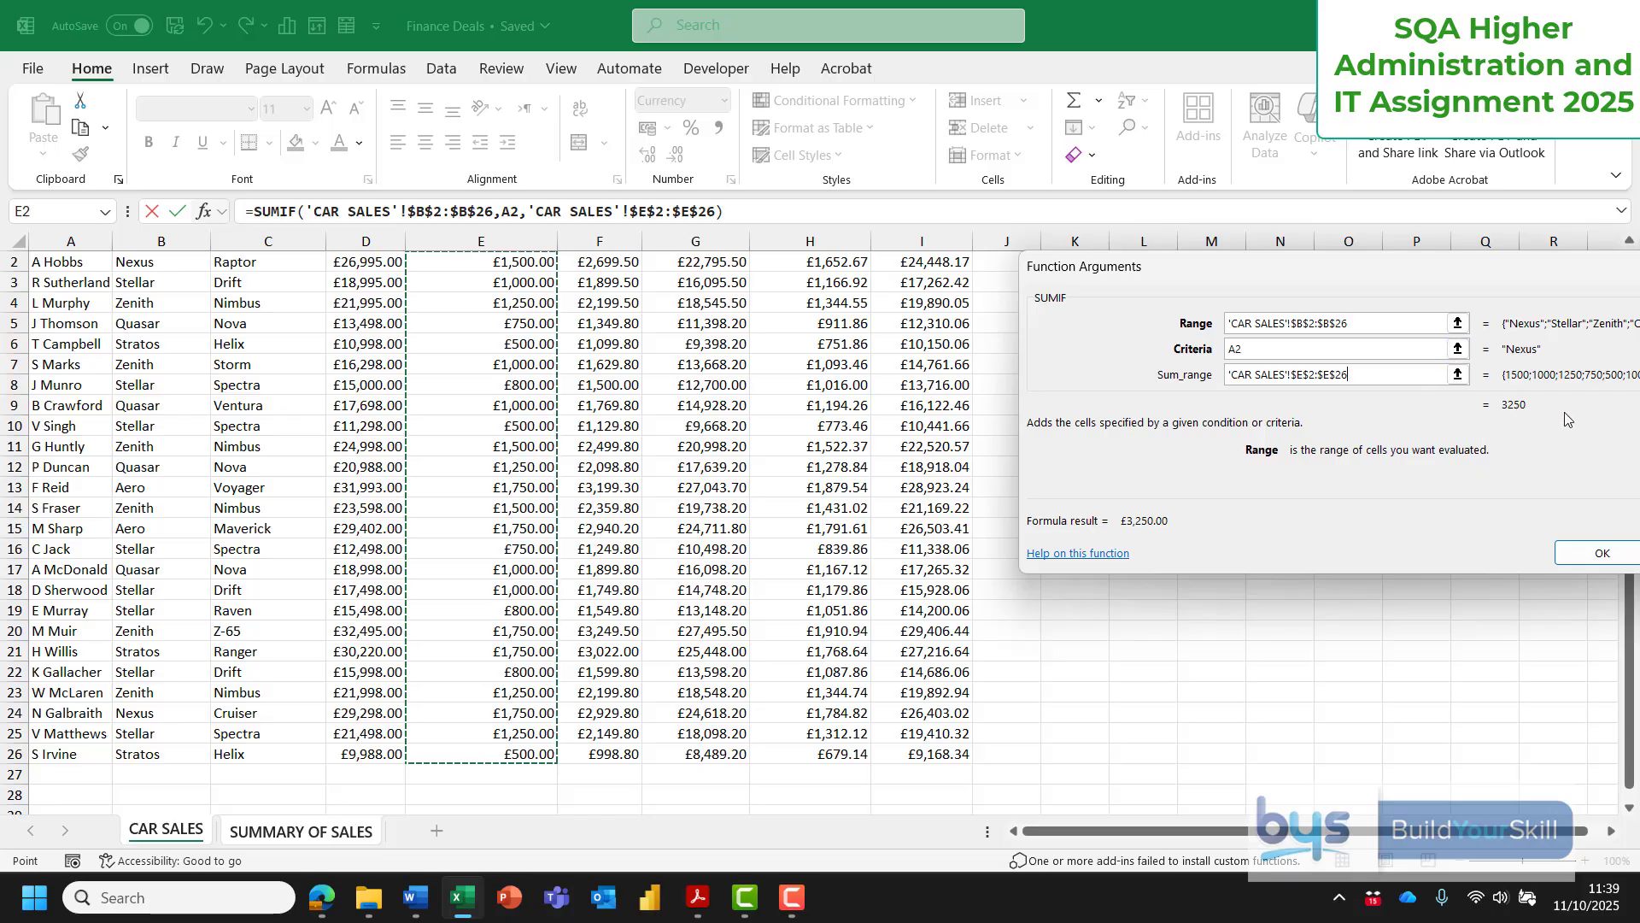
Confirm the SUMIF formula and copy it down the Total Dealer Discount column to C7.
{"action": "left_click", "coordinate": [1598, 552]}
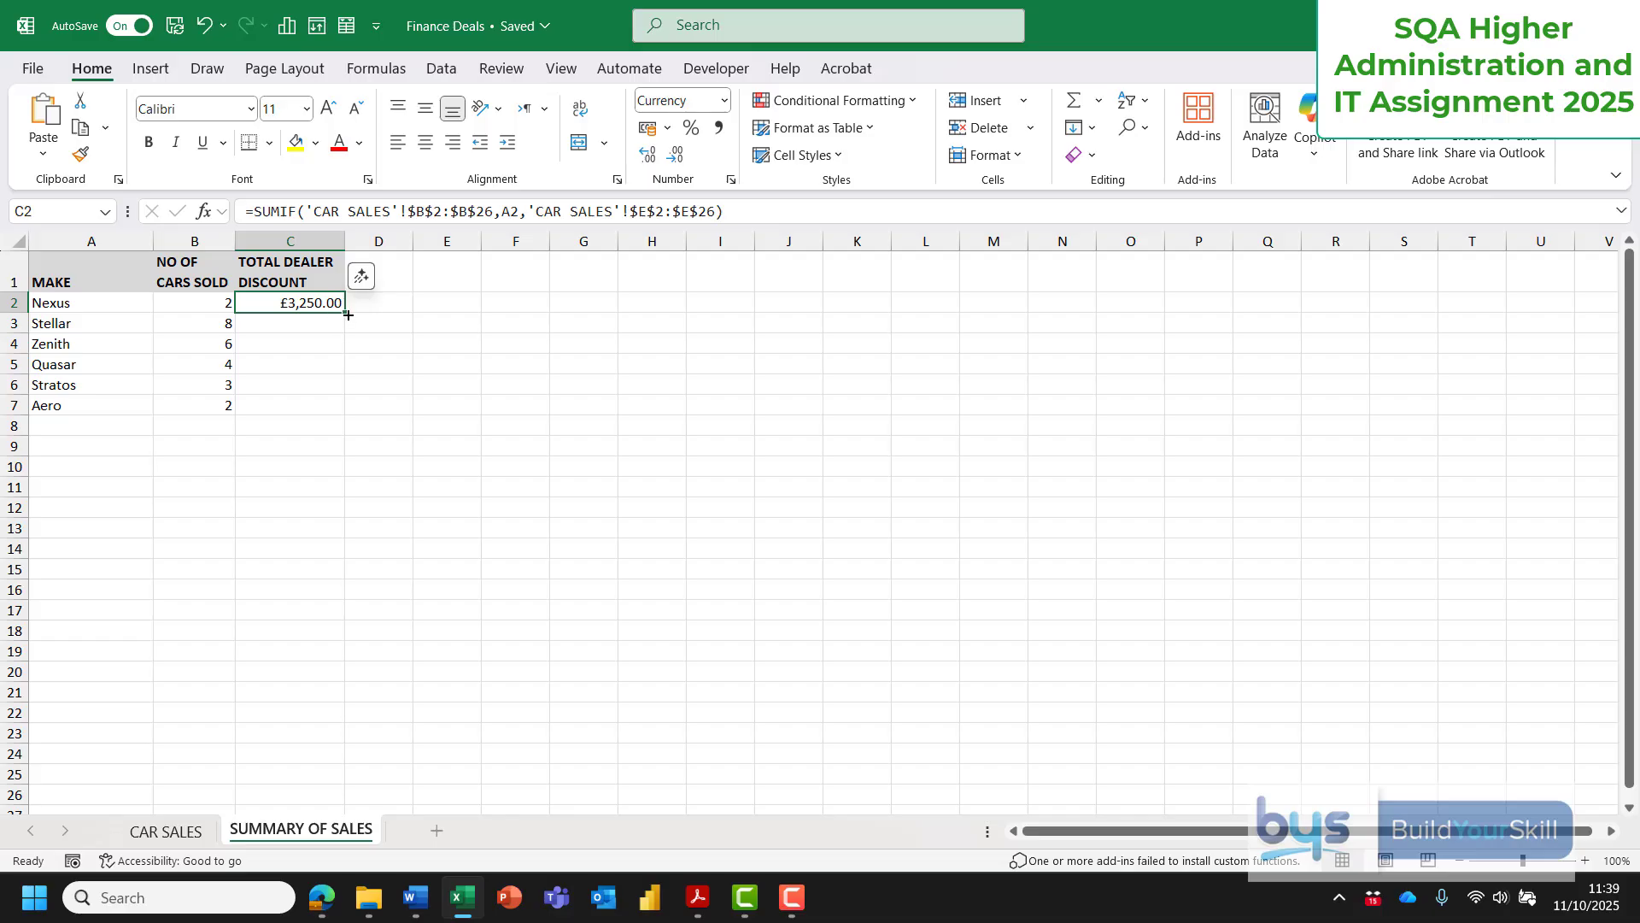
{"action": "left_click_drag", "start_coordinate": [348, 315], "coordinate": [338, 410]}
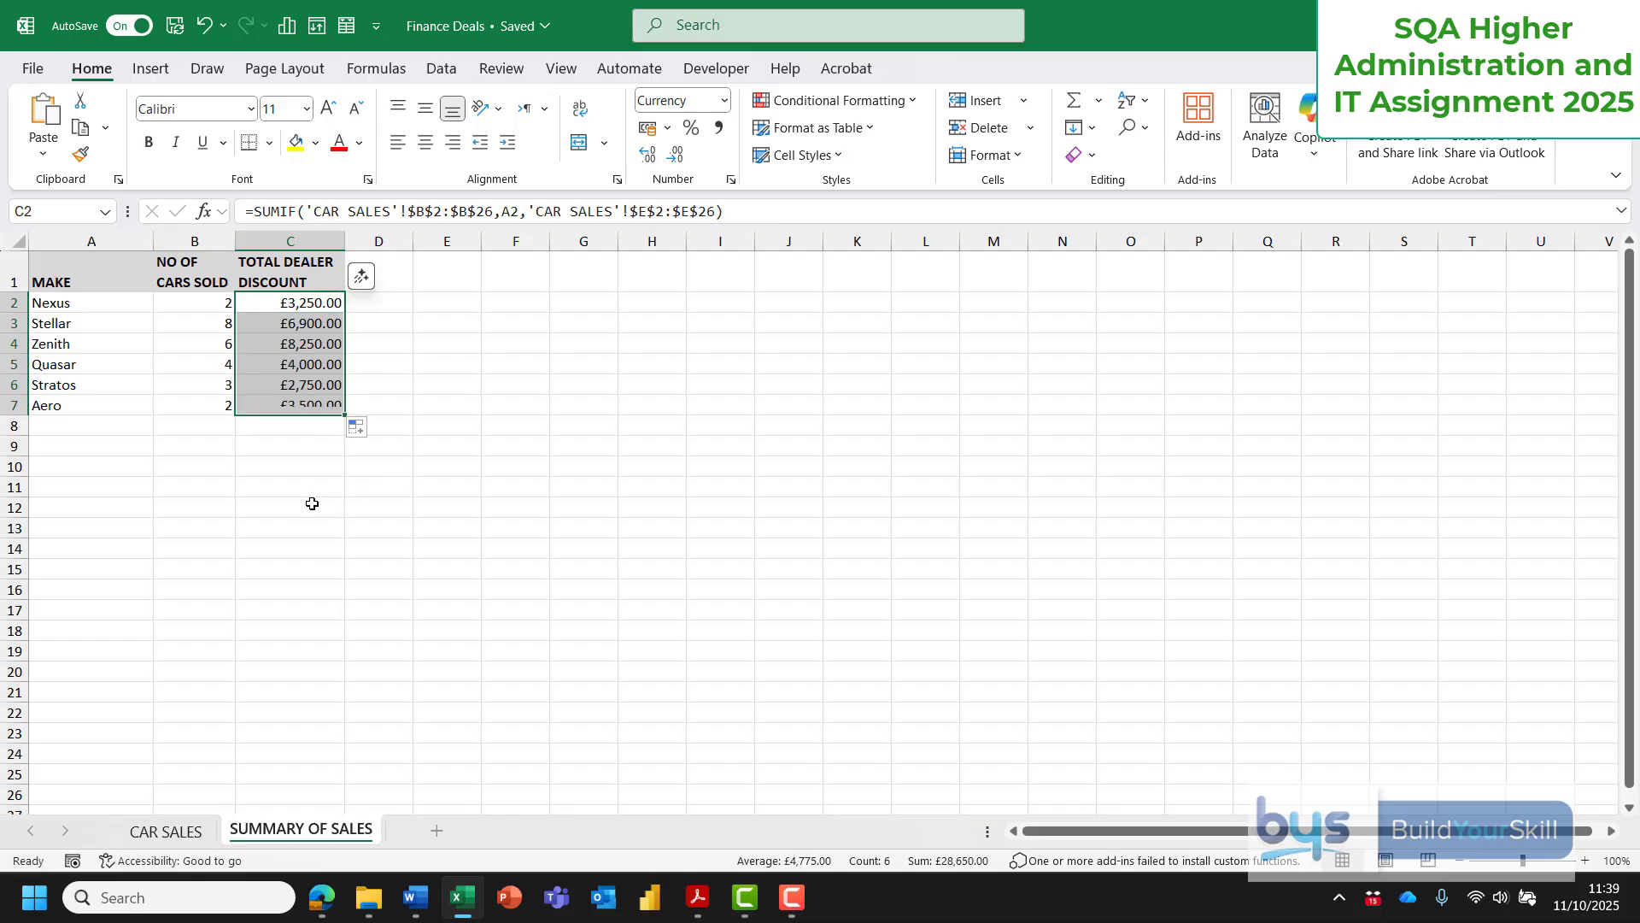
{"action": "left_click", "coordinate": [294, 489]}
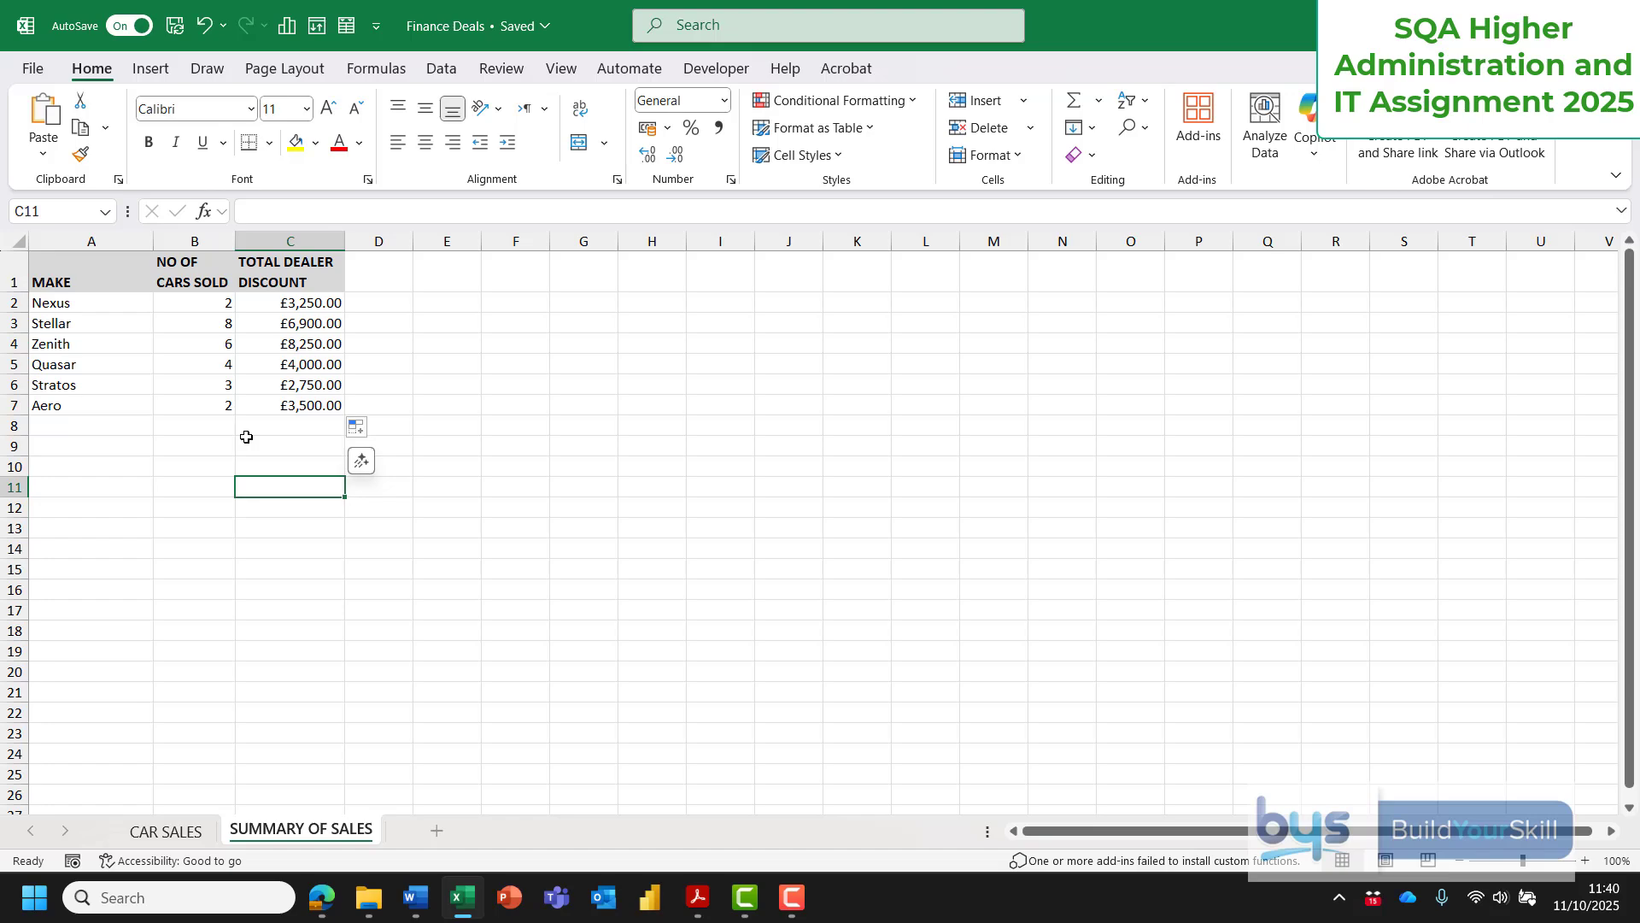
Show the formulas on SUMMARY OF SALES and widen columns B and C to fit the full COUNTIF and SUMIF formulas.
{"action": "left_click", "coordinate": [376, 68]}
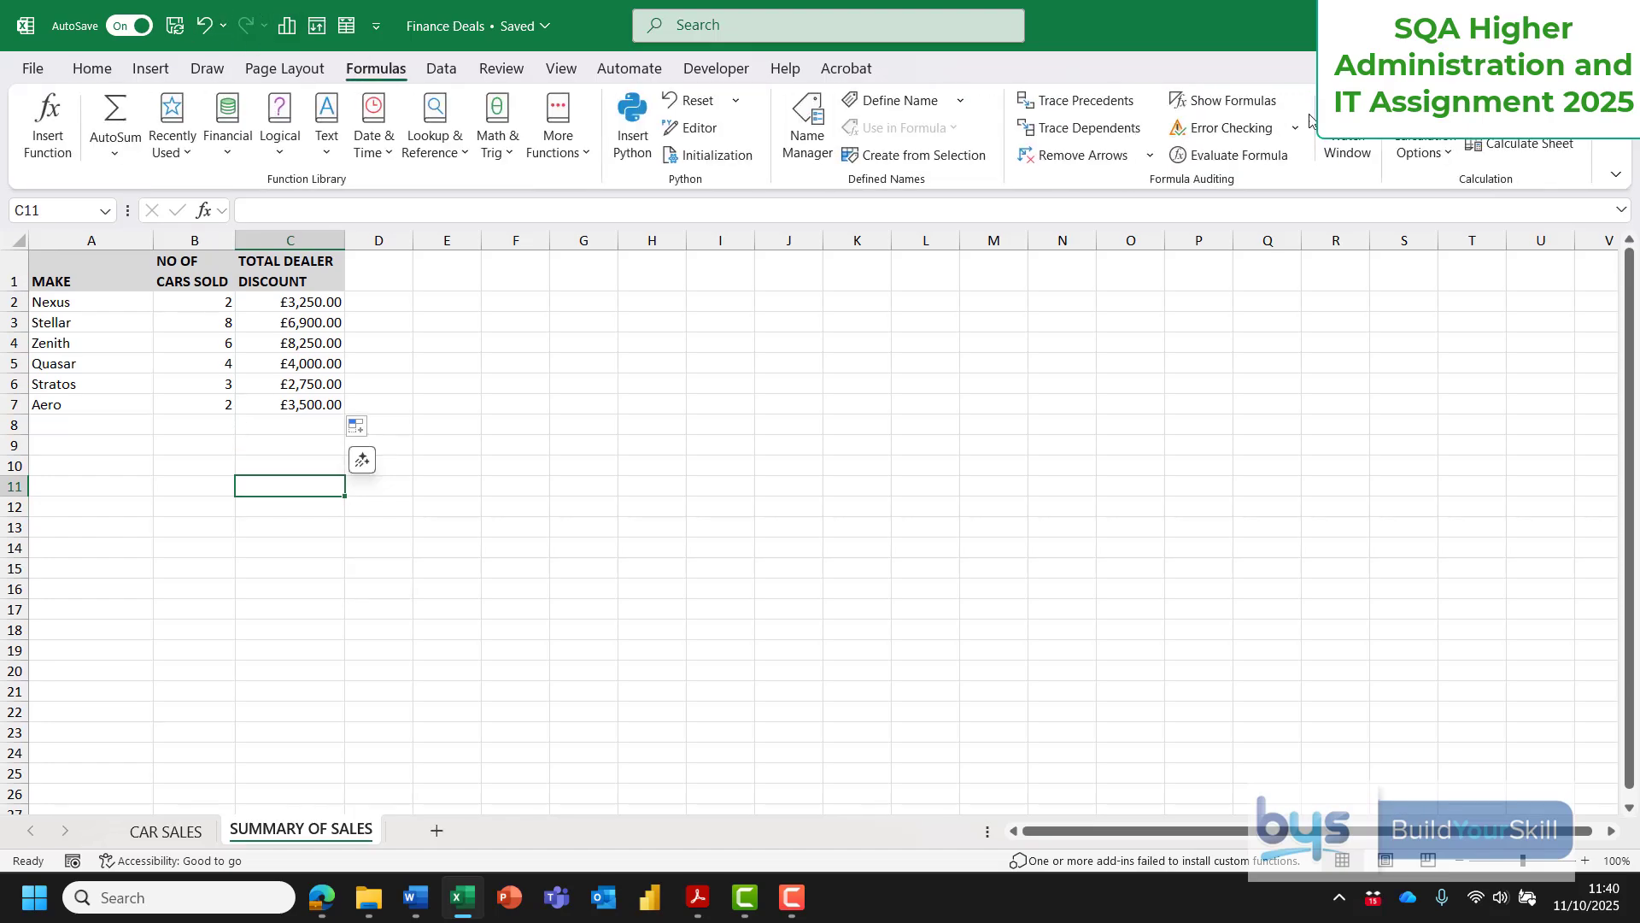
{"action": "left_click", "coordinate": [1235, 102]}
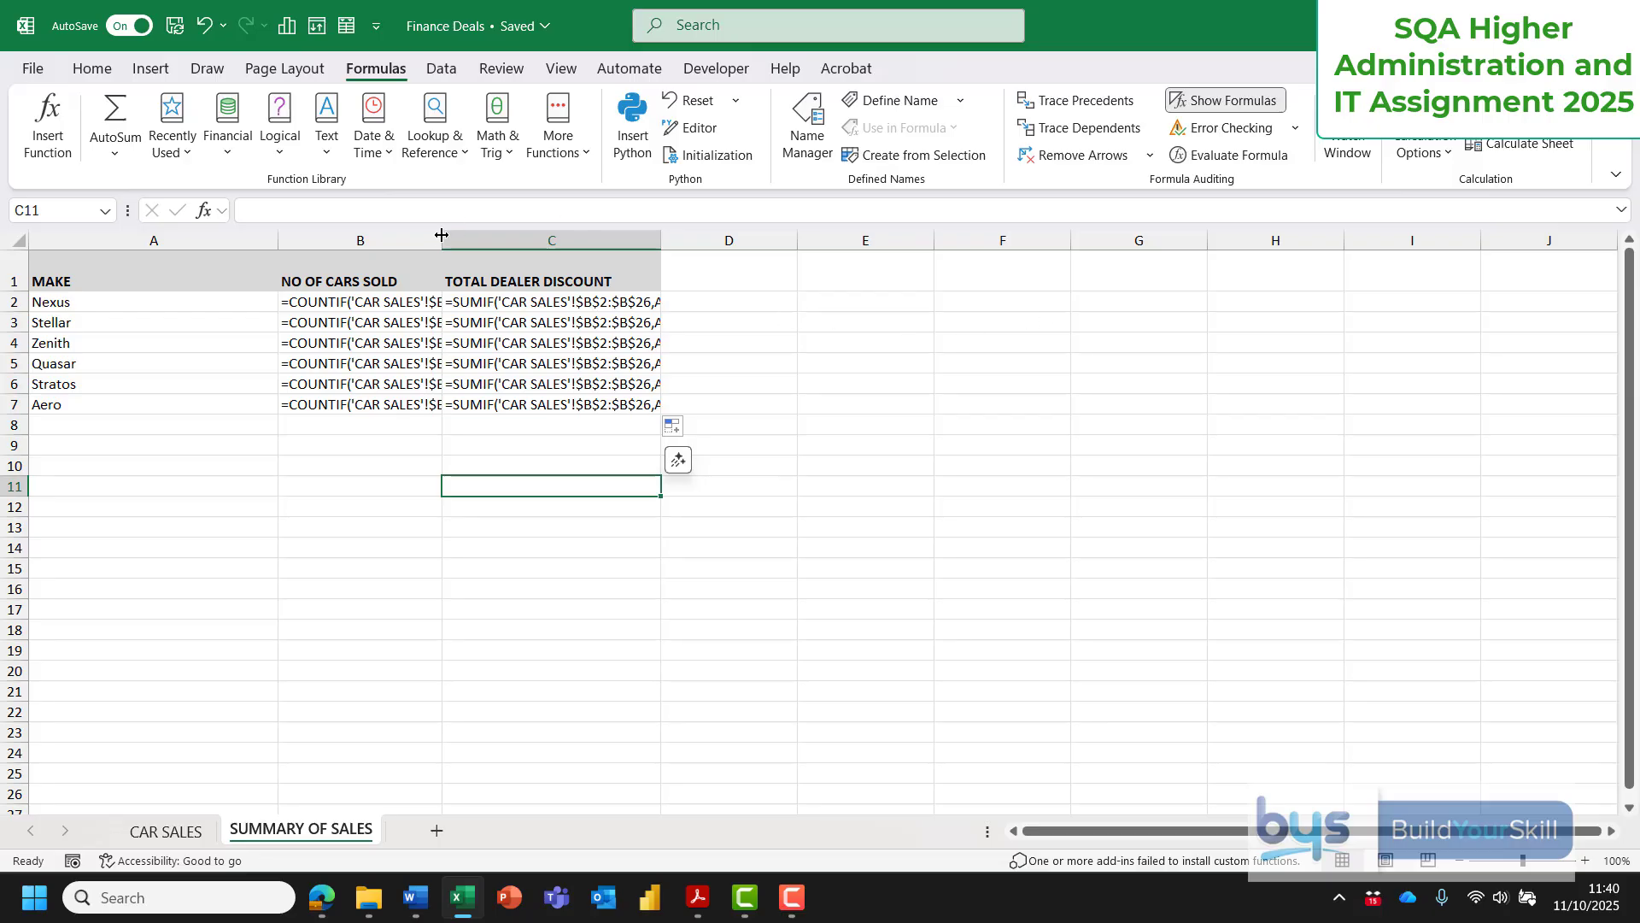
{"action": "left_click_drag", "start_coordinate": [441, 241], "coordinate": [552, 241]}
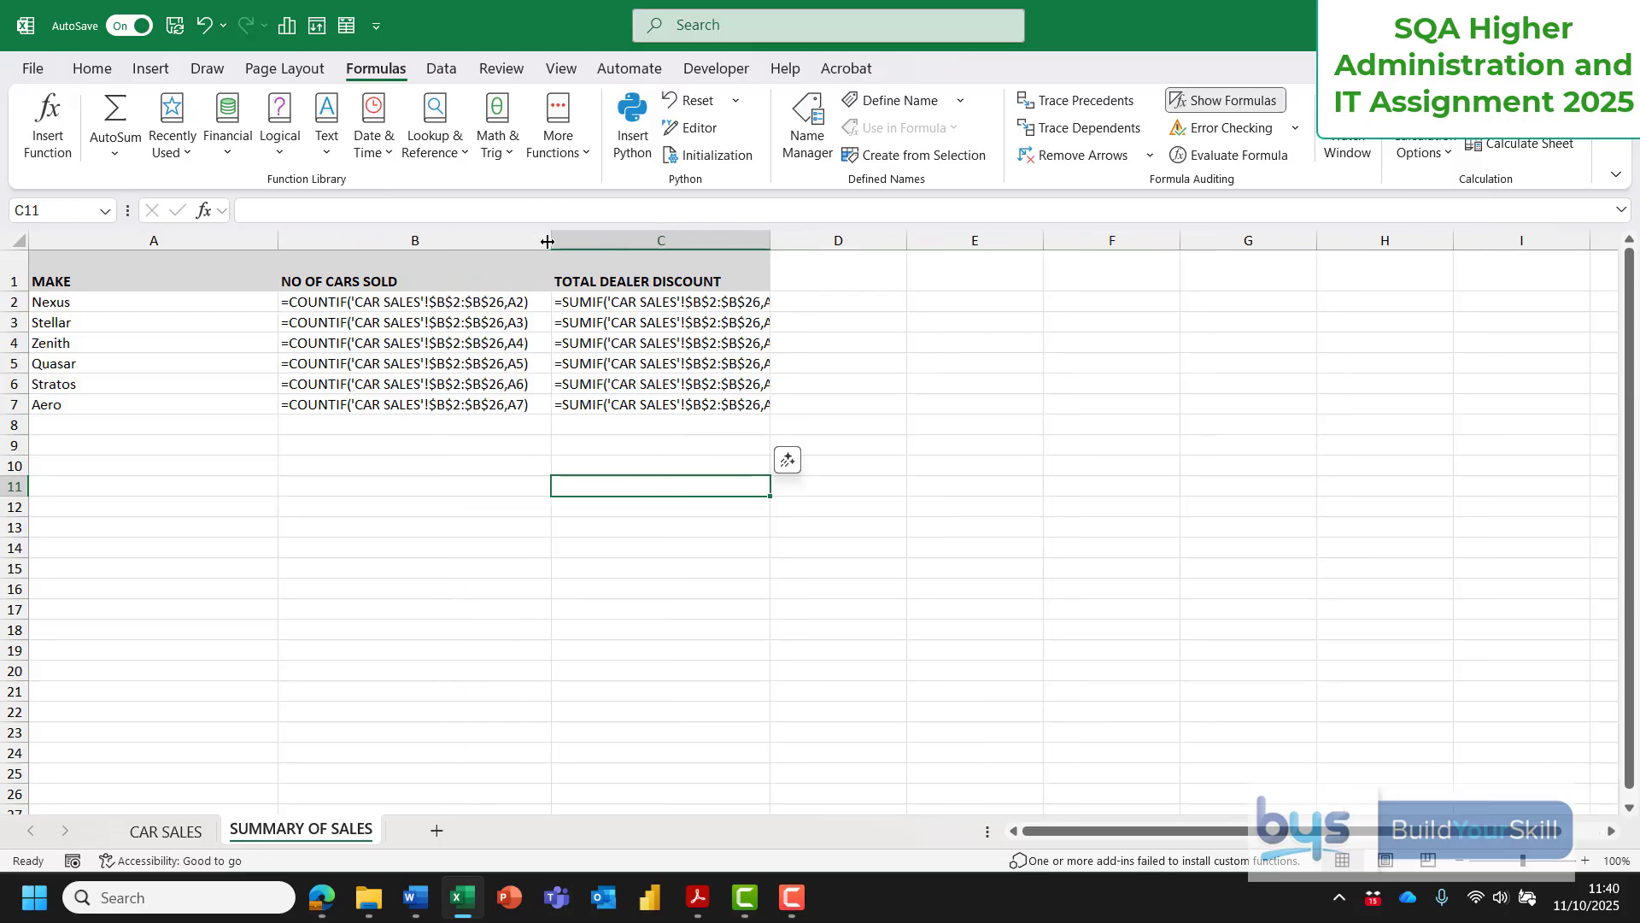
{"action": "left_click_drag", "start_coordinate": [770, 240], "coordinate": [1000, 240]}
{"action": "left_click", "coordinate": [323, 505]}
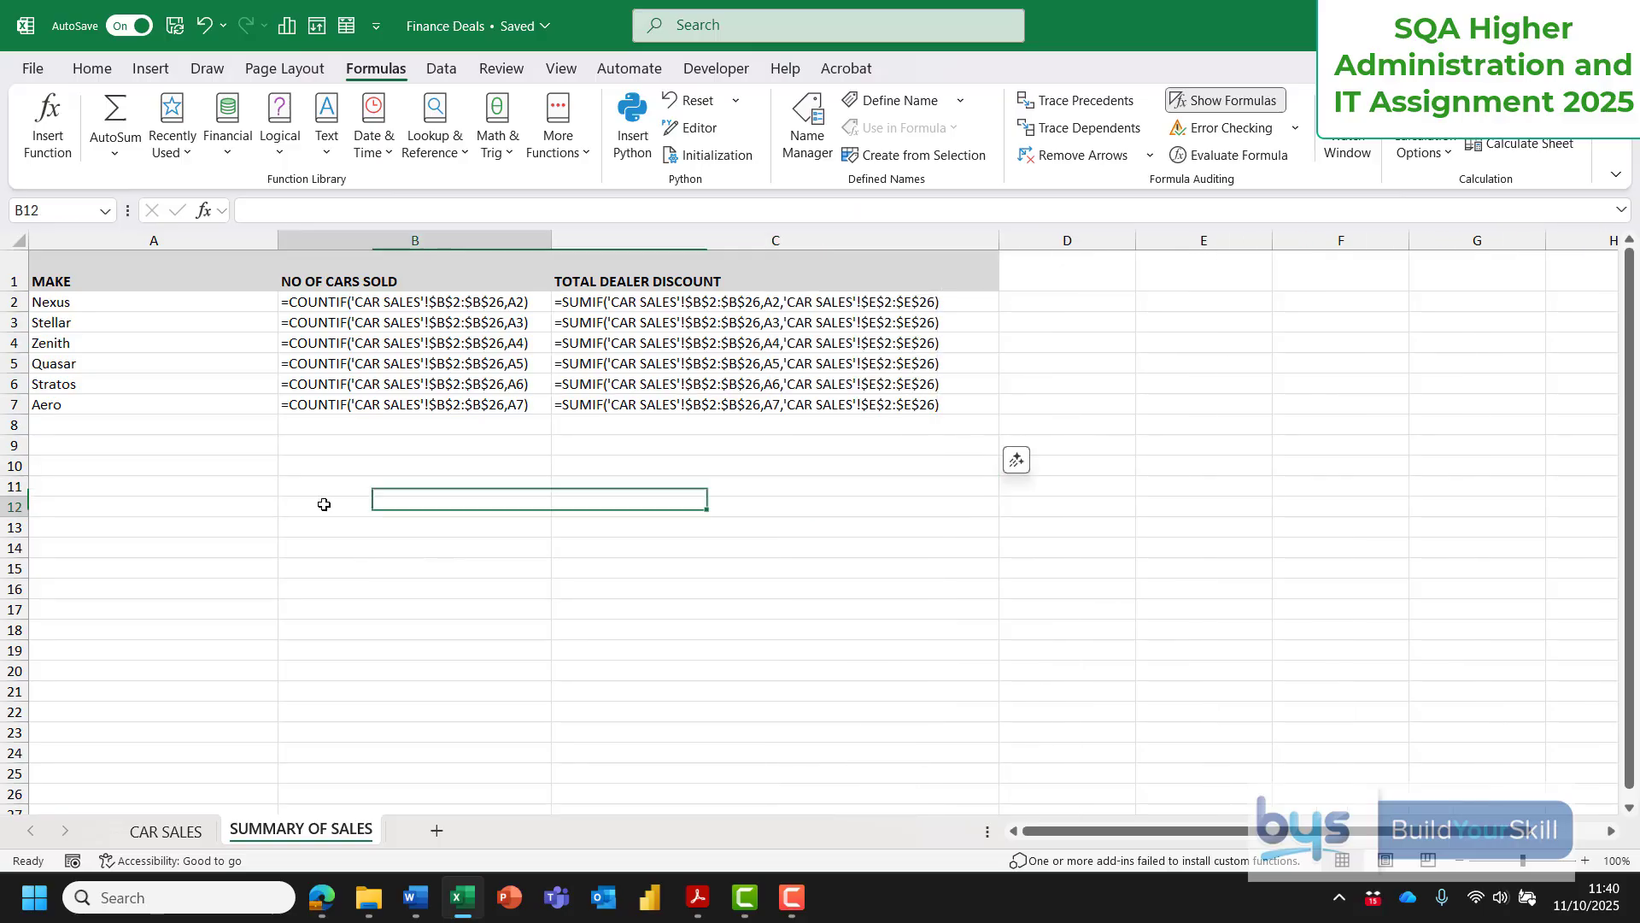